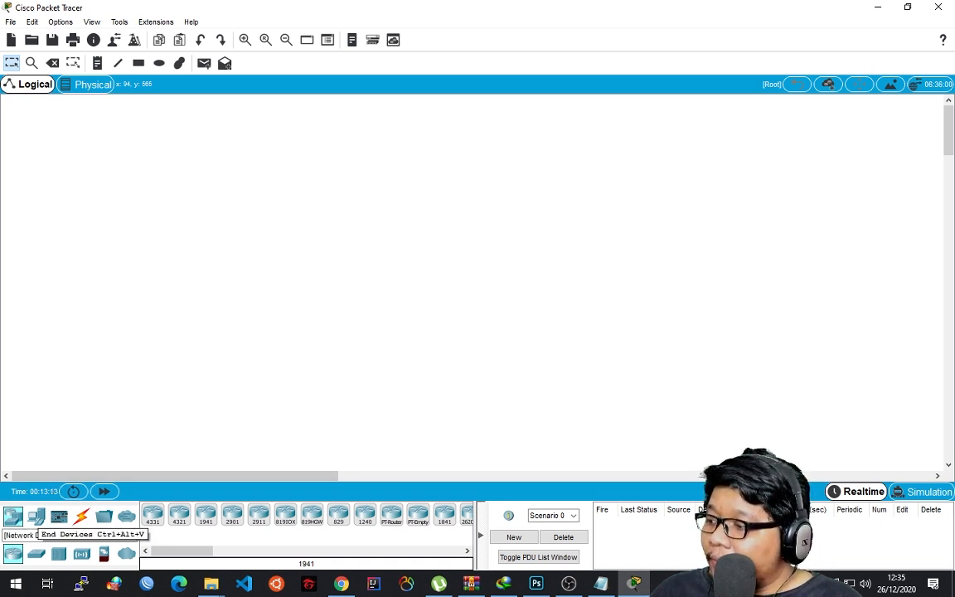
Look through the device categories: end devices, components, connections, multiuser and network devices.
left_click(36, 515)
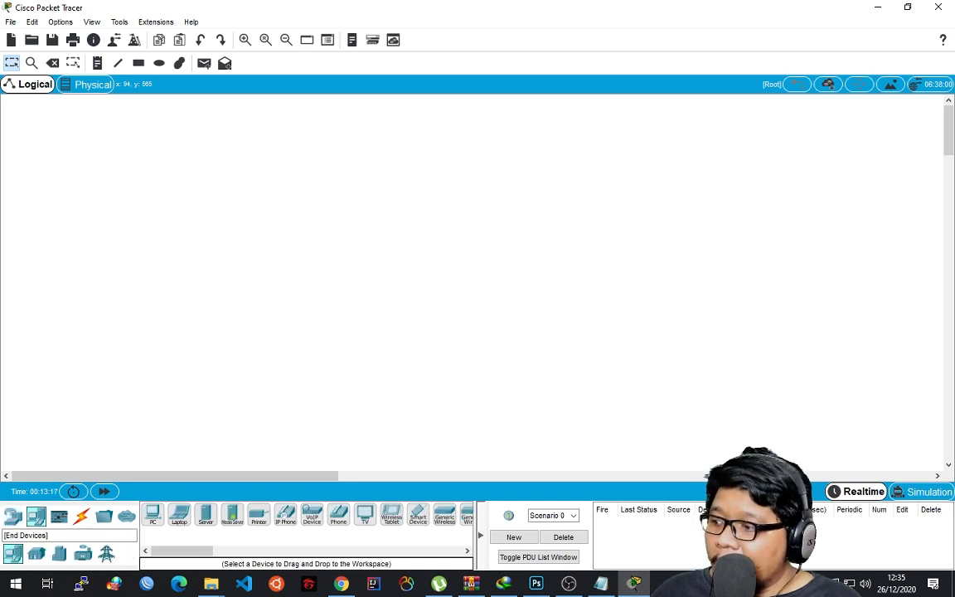
left_click(59, 515)
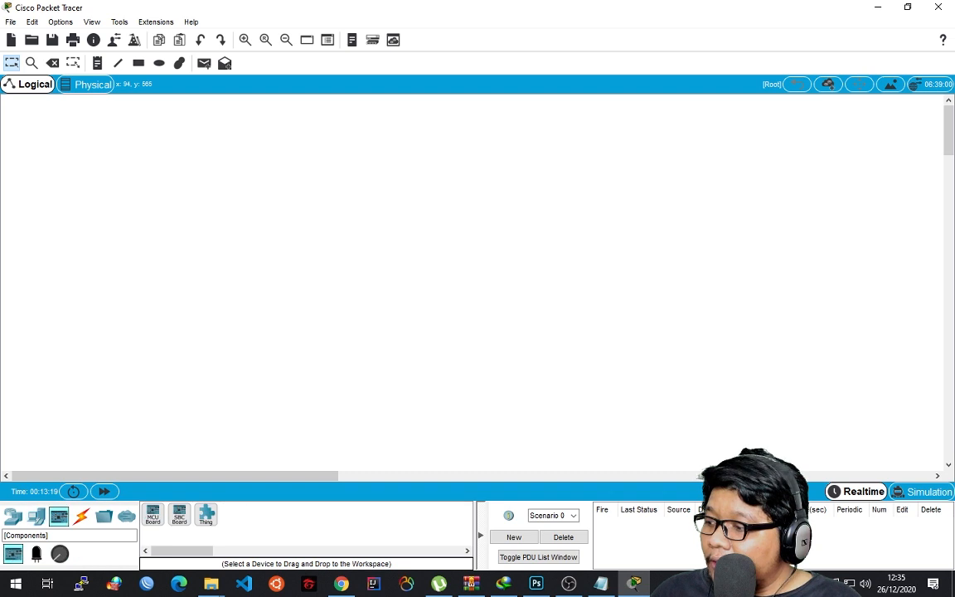
left_click(81, 516)
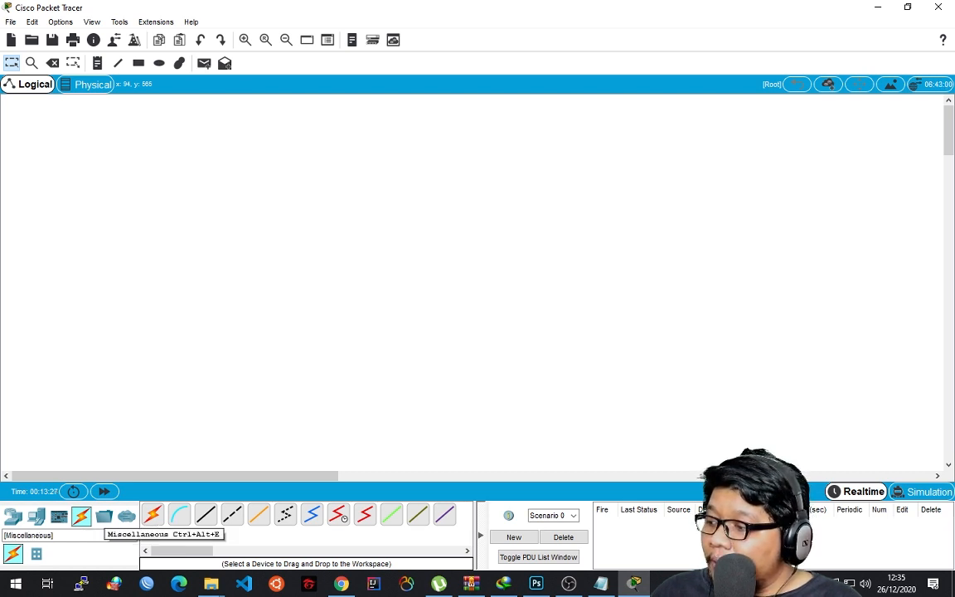
left_click(103, 515)
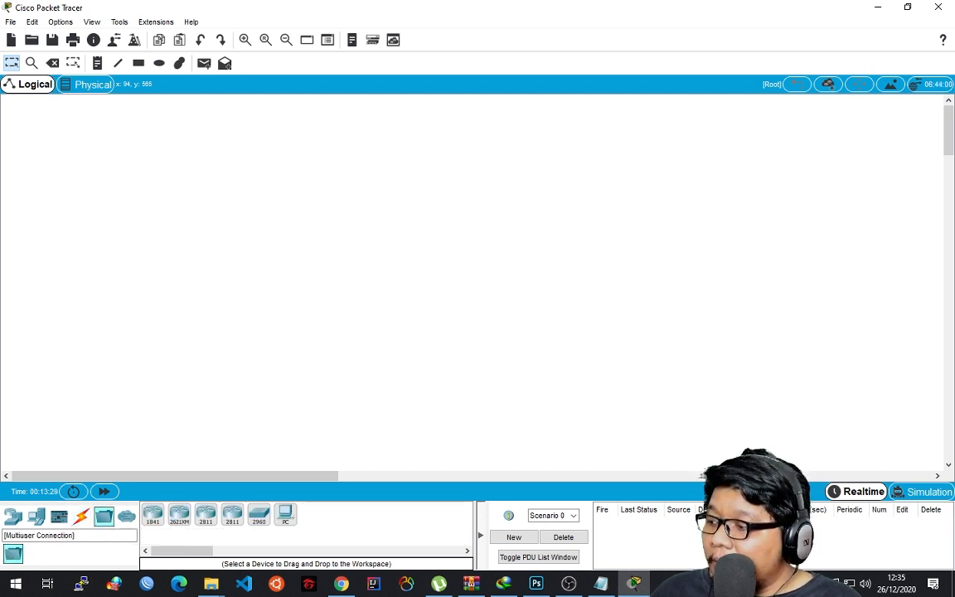
left_click(126, 516)
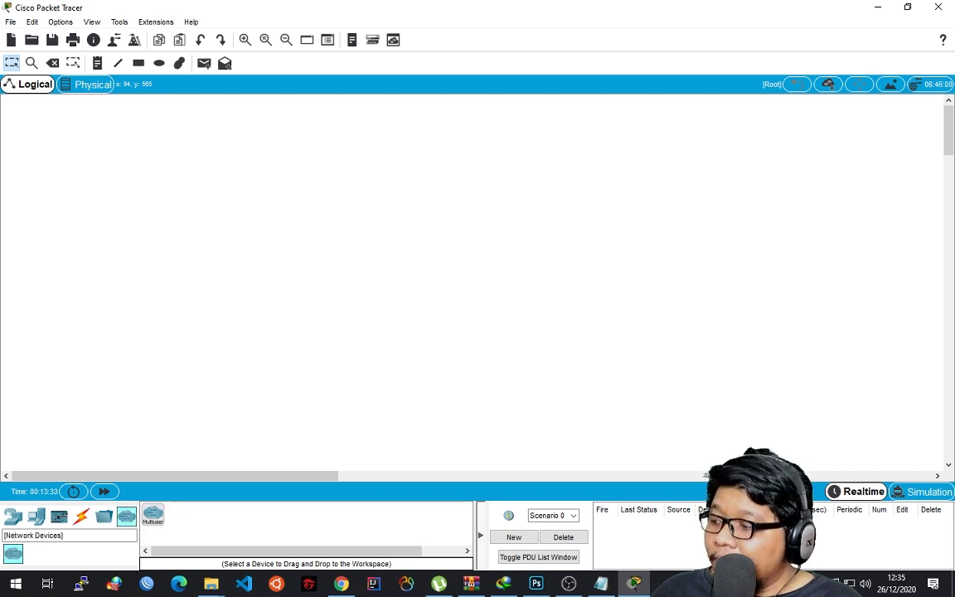
left_click(14, 515)
left_click(36, 515)
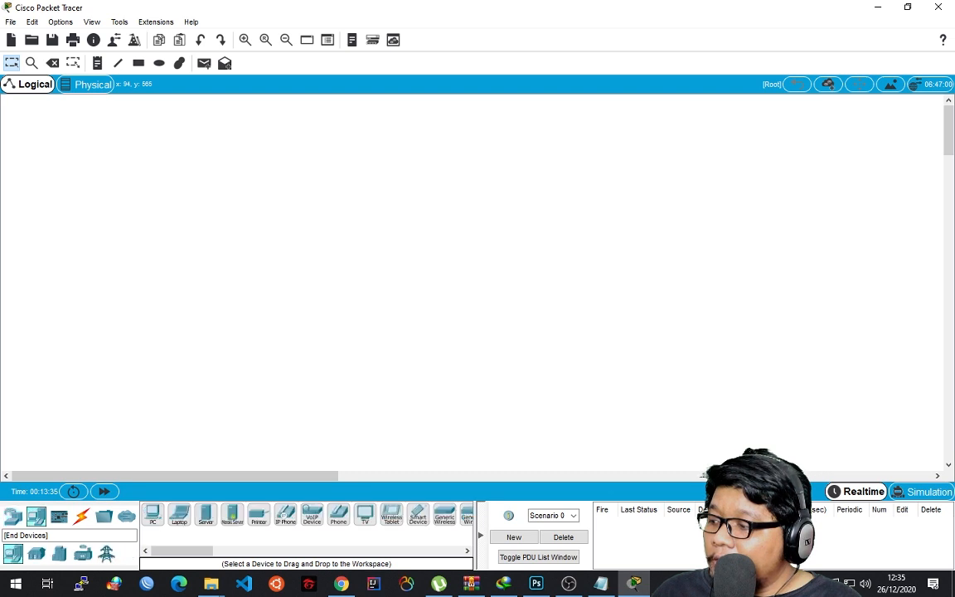
left_click(81, 516)
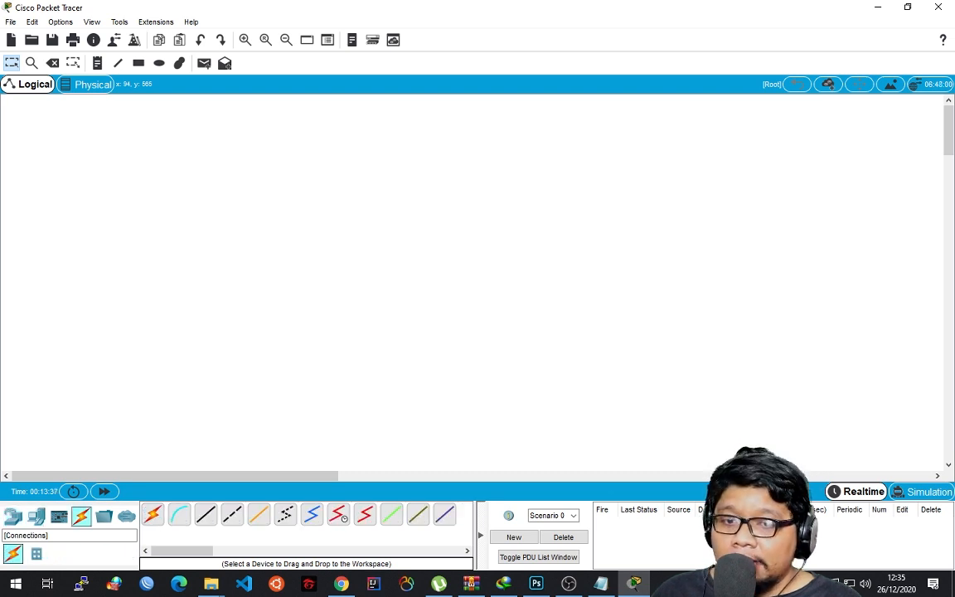
Place a PT-Hub from the hub devices in the upper-left area of the logical workspace.
left_click(14, 516)
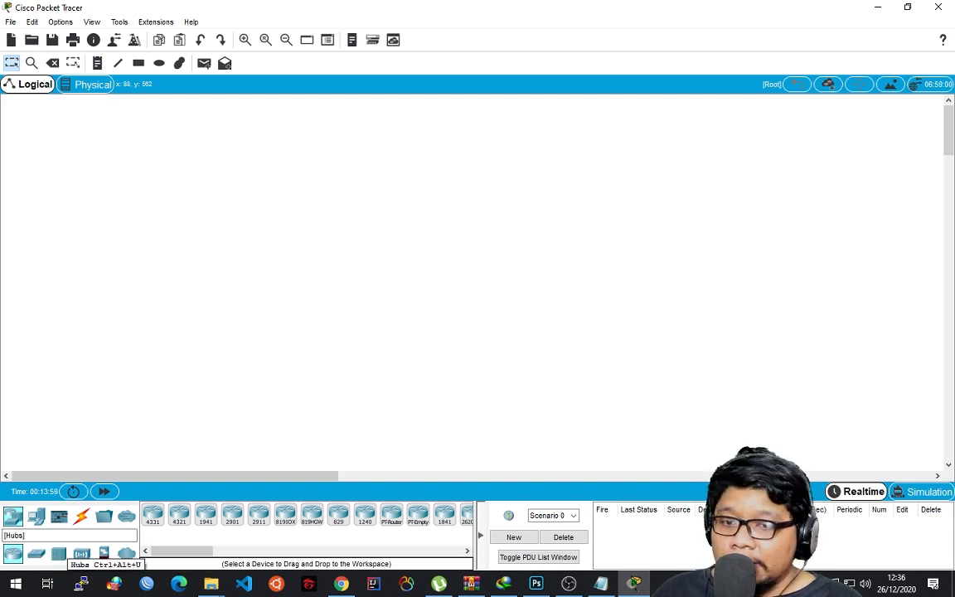
left_click(59, 553)
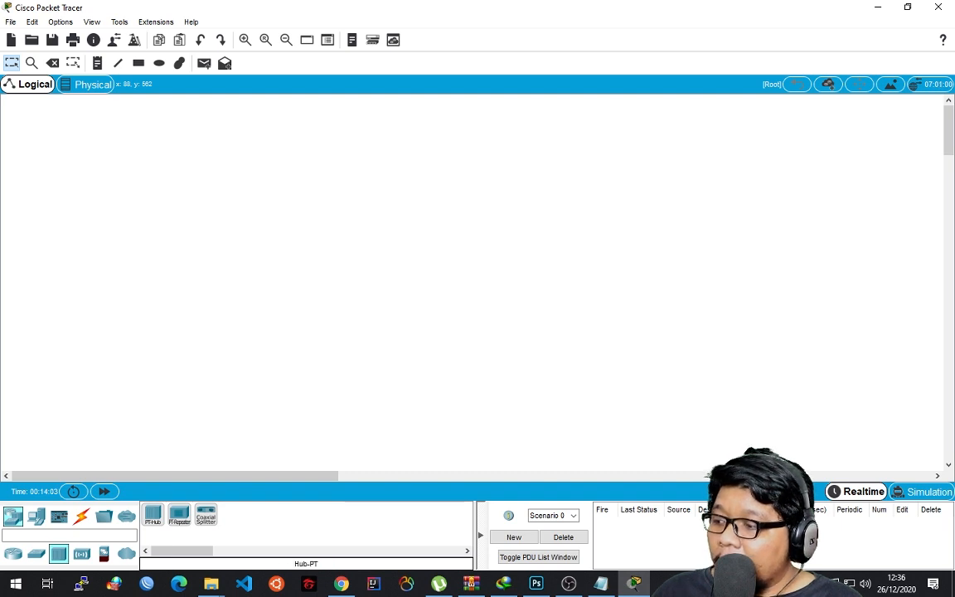
left_click(153, 515)
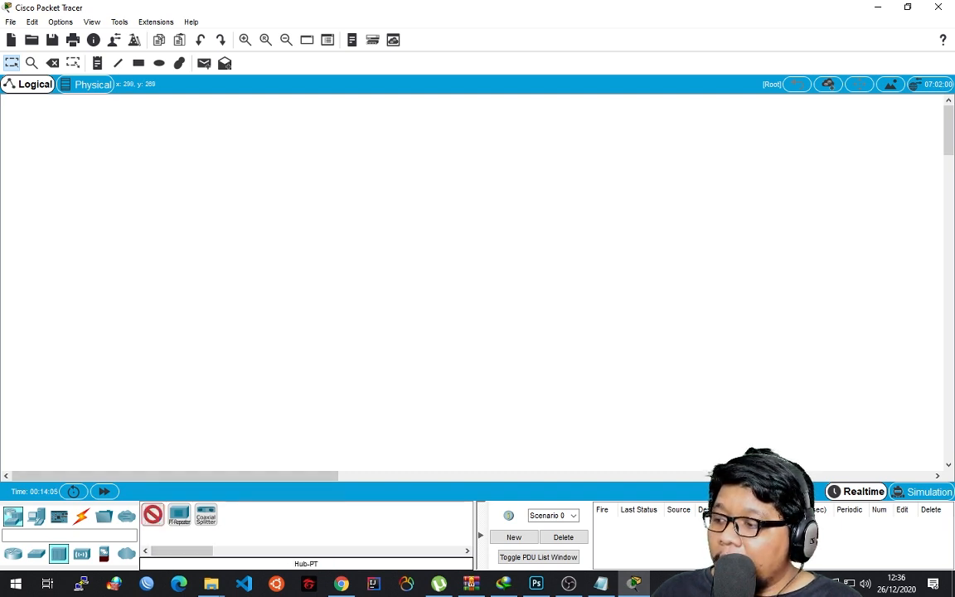
left_click(217, 222)
key("ctrl+z")
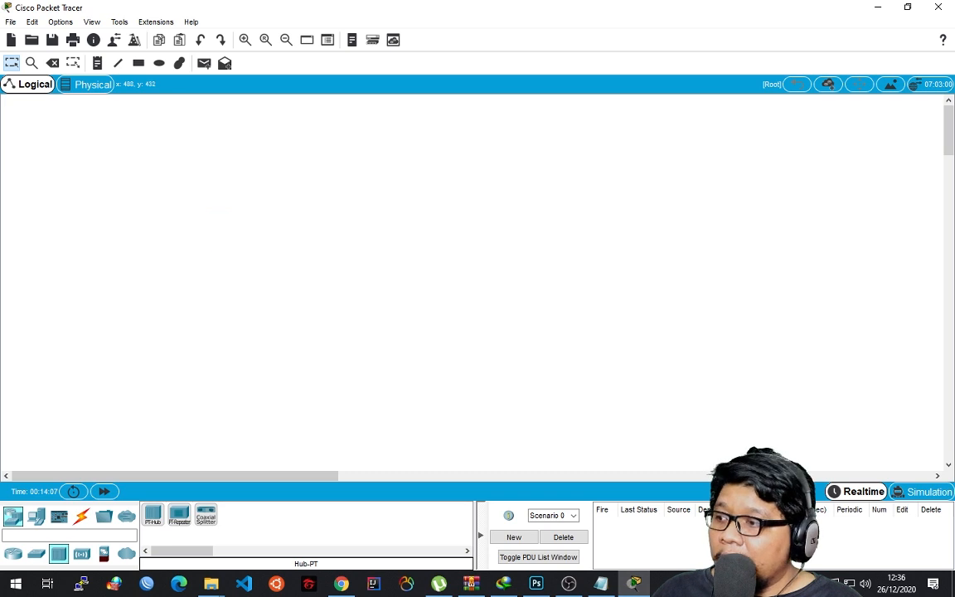
left_click_drag(153, 515, 213, 218)
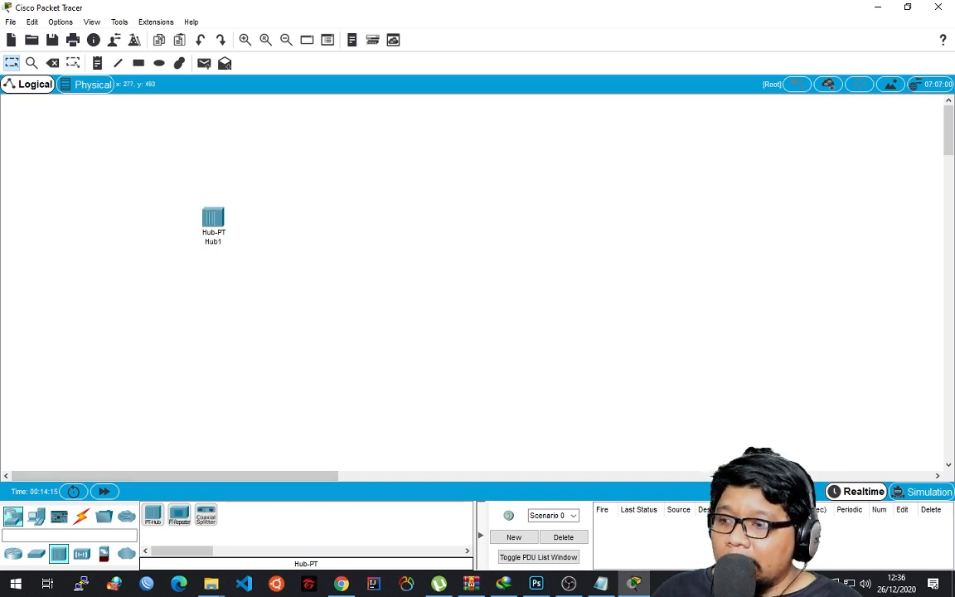
Add four PCs around the hub, two above it and two below it.
left_click(35, 515)
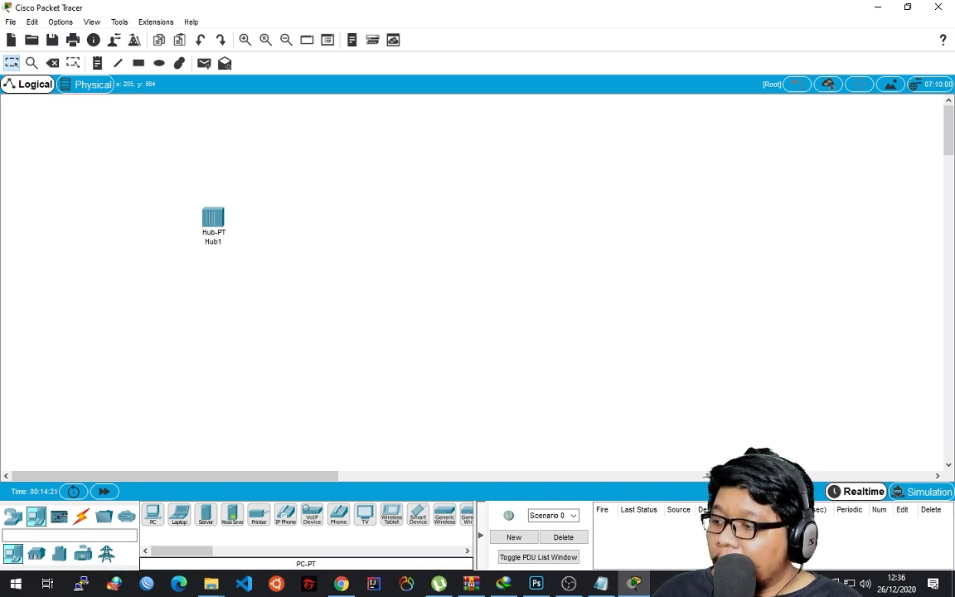
left_click_drag(152, 514, 86, 163)
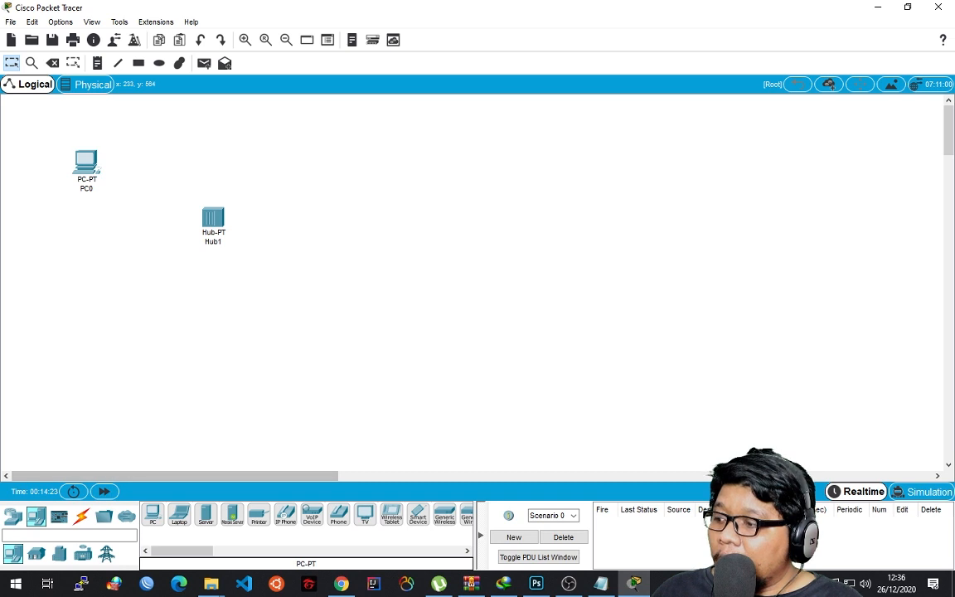
left_click_drag(152, 514, 320, 167)
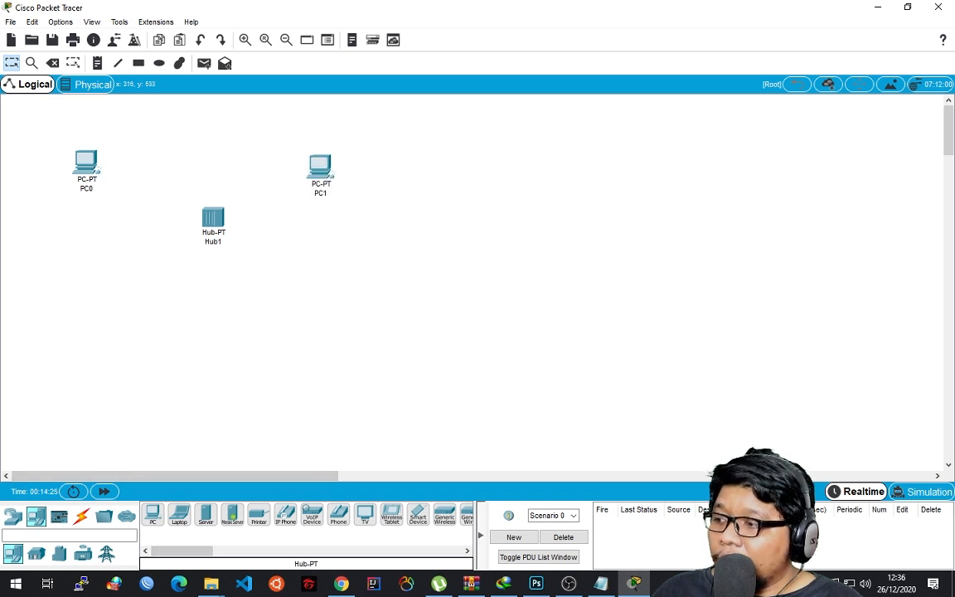
left_click_drag(153, 514, 113, 303)
left_click_drag(152, 514, 319, 311)
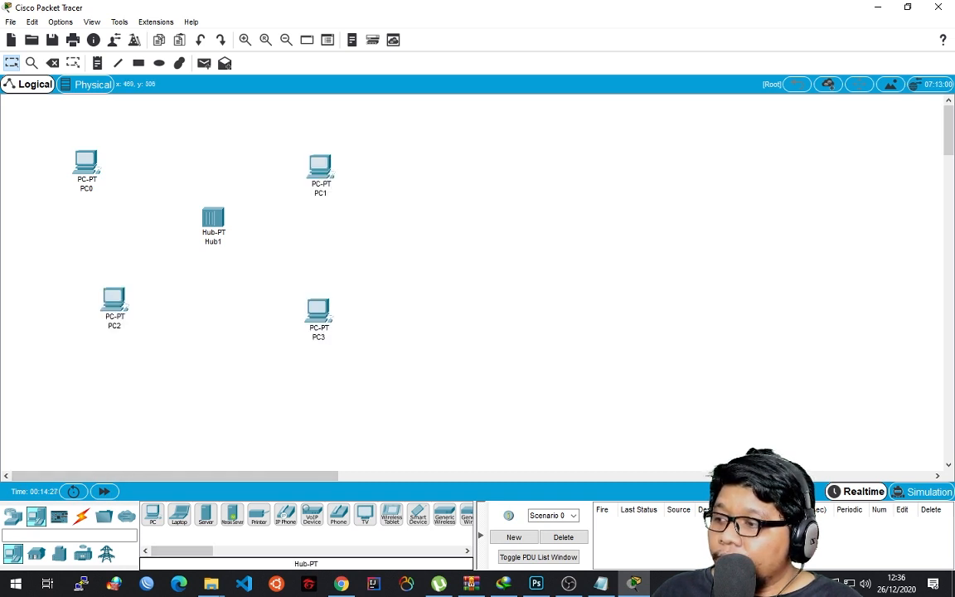
Move the hub, PC3, PC1 and PC0 to make the layout around the hub more compact.
left_click_drag(213, 217, 205, 237)
left_click_drag(319, 311, 279, 295)
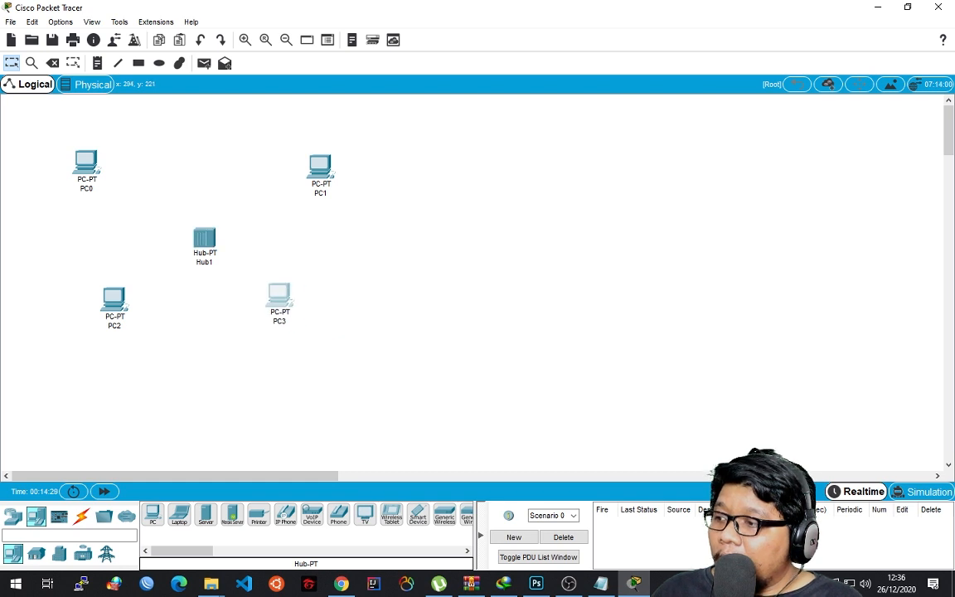
left_click_drag(204, 237, 185, 219)
left_click_drag(320, 166, 291, 168)
left_click_drag(87, 163, 111, 160)
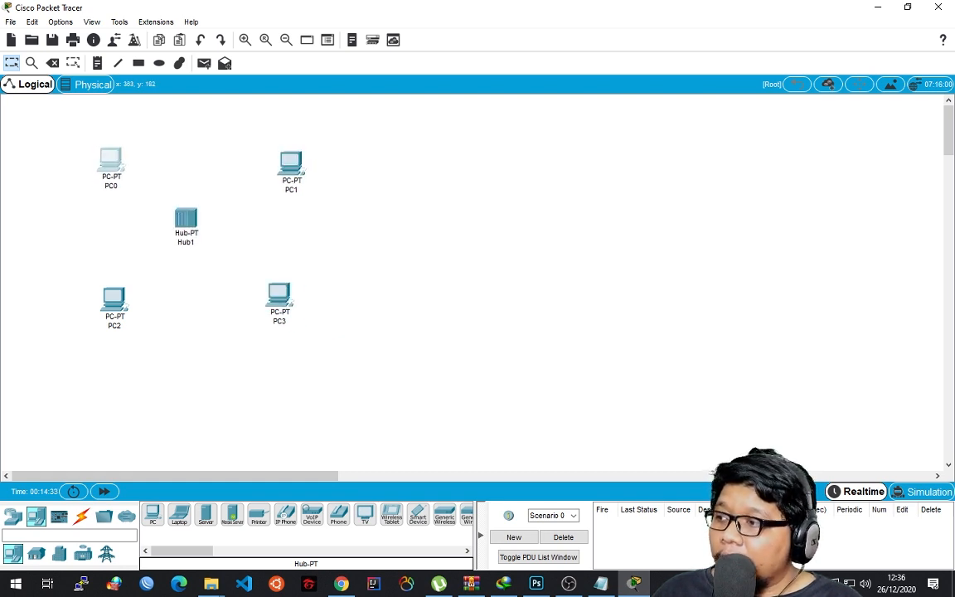
Rearrange the four PCs into a rough rectangle with the hub centred between them.
left_click(245, 40)
left_click(246, 40)
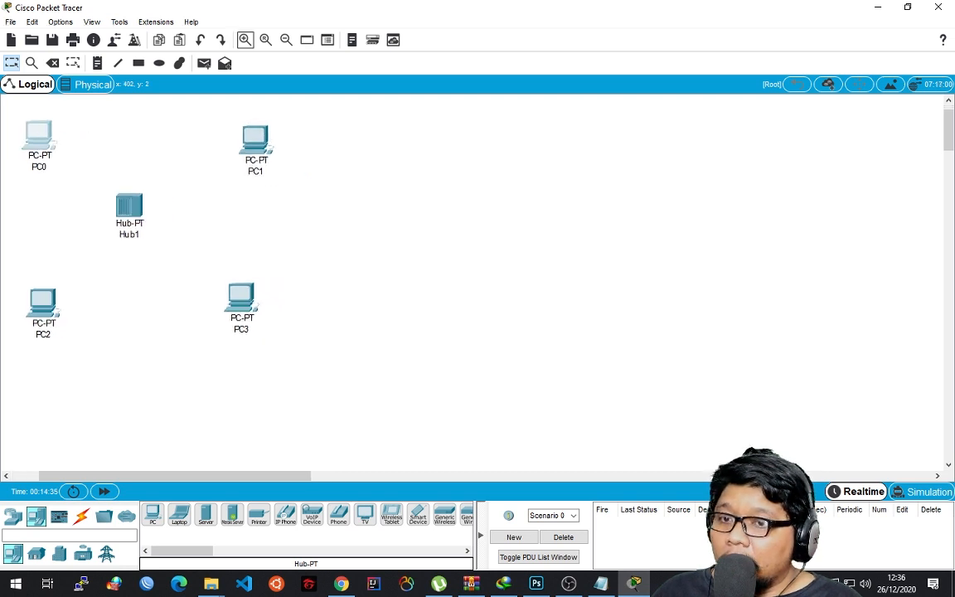
left_click(245, 40)
left_click(245, 40)
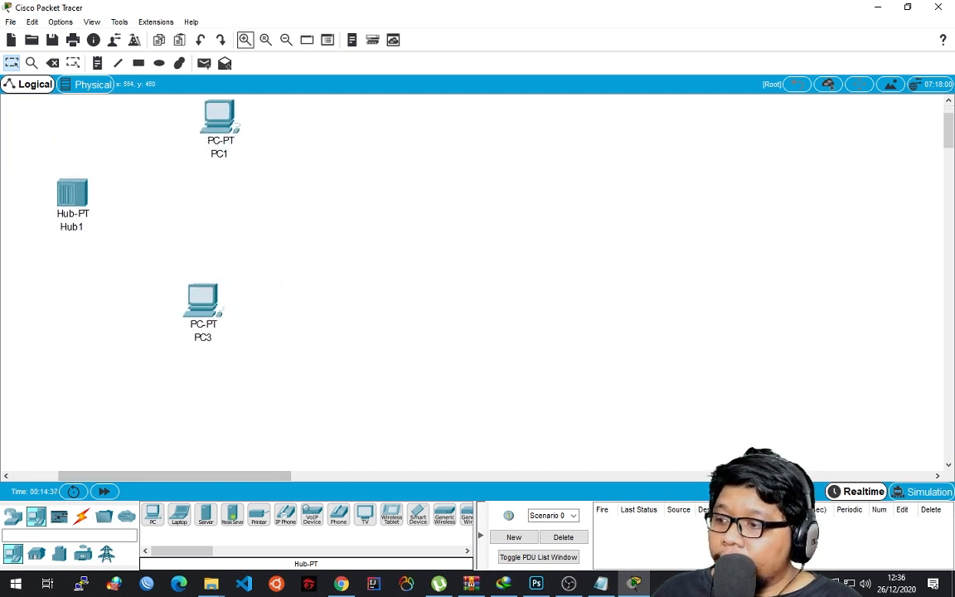
left_click_drag(175, 476, 127, 476)
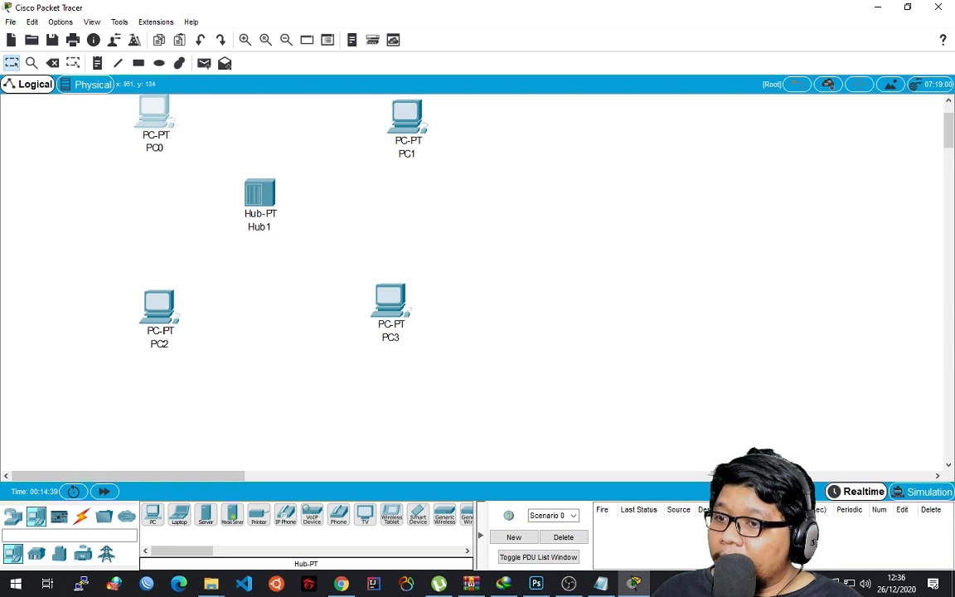
scroll(852, 116, "up", 2)
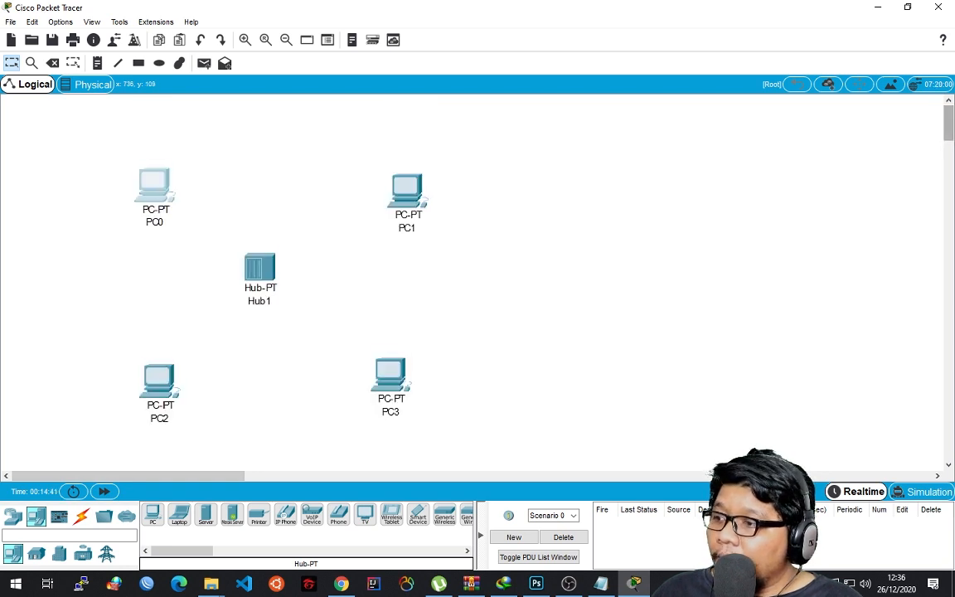
left_click_drag(154, 186, 137, 170)
left_click_drag(259, 267, 263, 248)
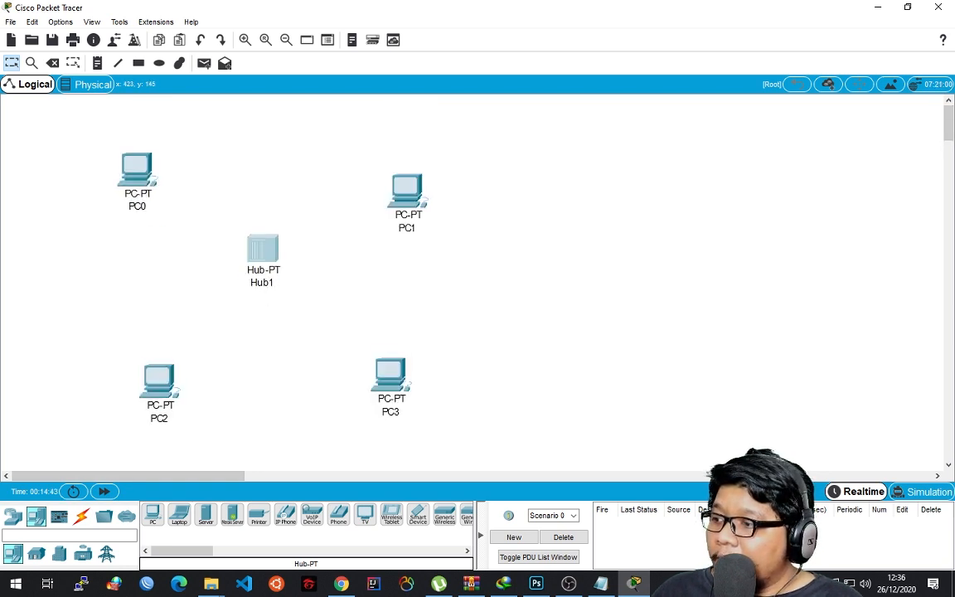
left_click_drag(406, 191, 390, 165)
left_click_drag(159, 380, 146, 349)
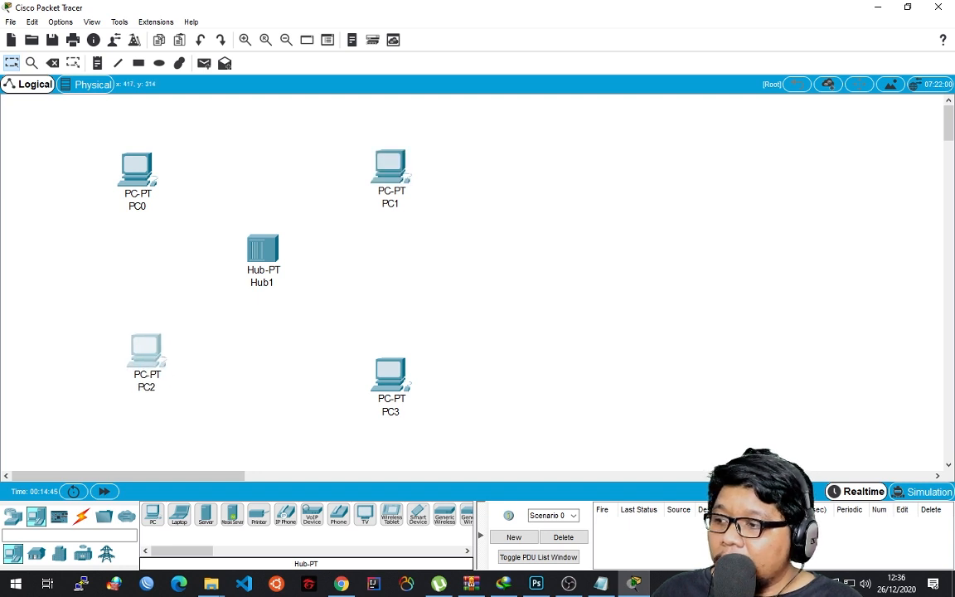
left_click_drag(390, 375, 383, 328)
mouse_move(262, 249)
left_mouse_down()
mouse_move(265, 266)
mouse_move(263, 257)
left_mouse_up()
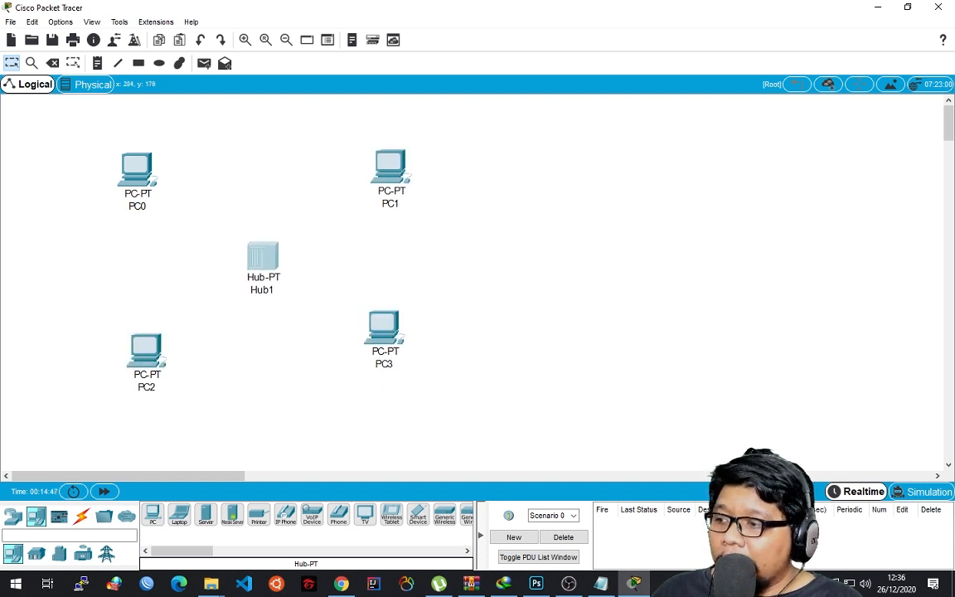
left_click(361, 208)
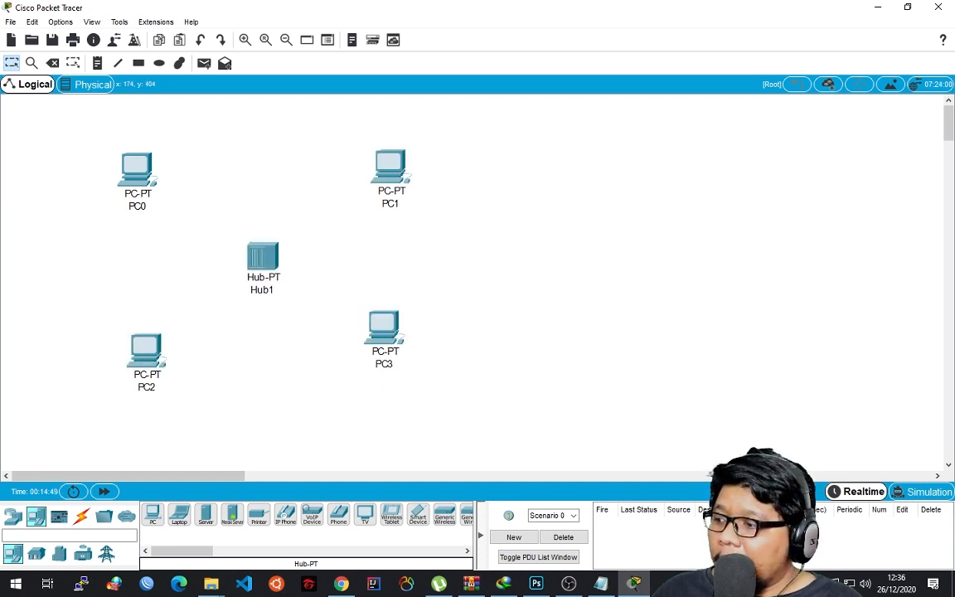
Connect PC0 and PC1 to the hub using the automatically chosen connection type.
left_click(82, 515)
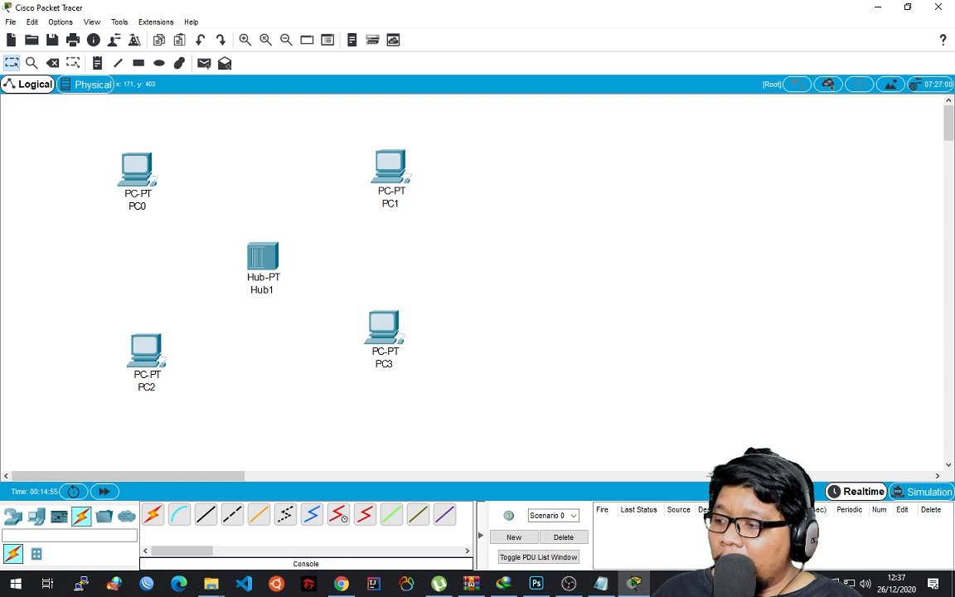
left_click(153, 515)
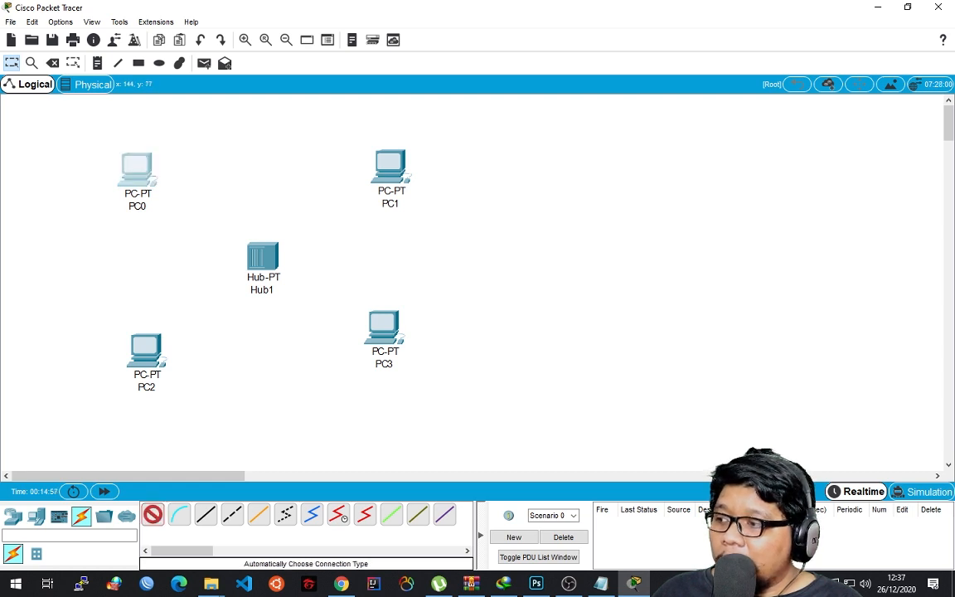
left_click(136, 170)
left_click(262, 257)
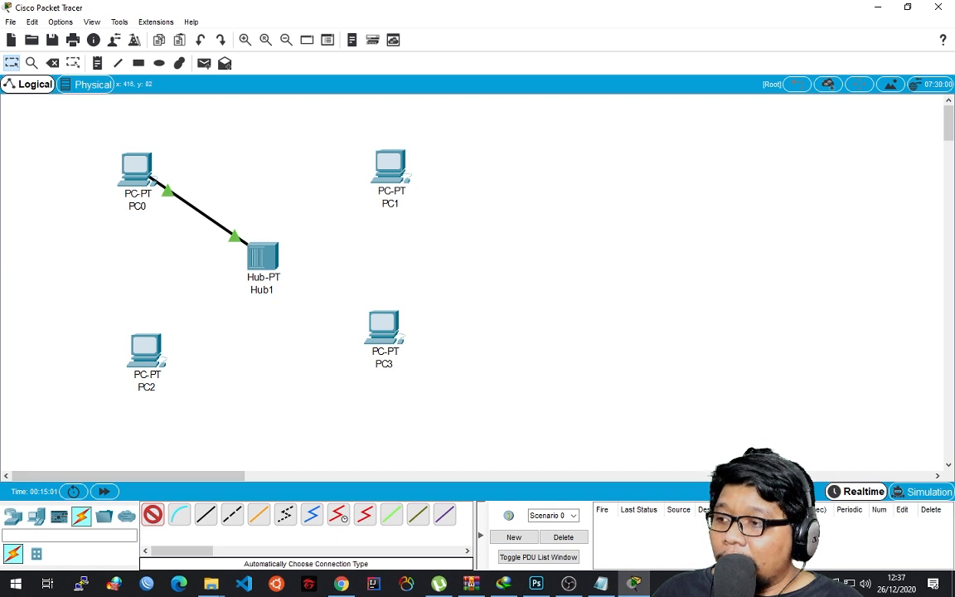
left_click(386, 169)
left_click(262, 256)
Connect PC3 and PC2 to the hub using the automatically chosen connection type.
left_click(153, 515)
left_click(382, 328)
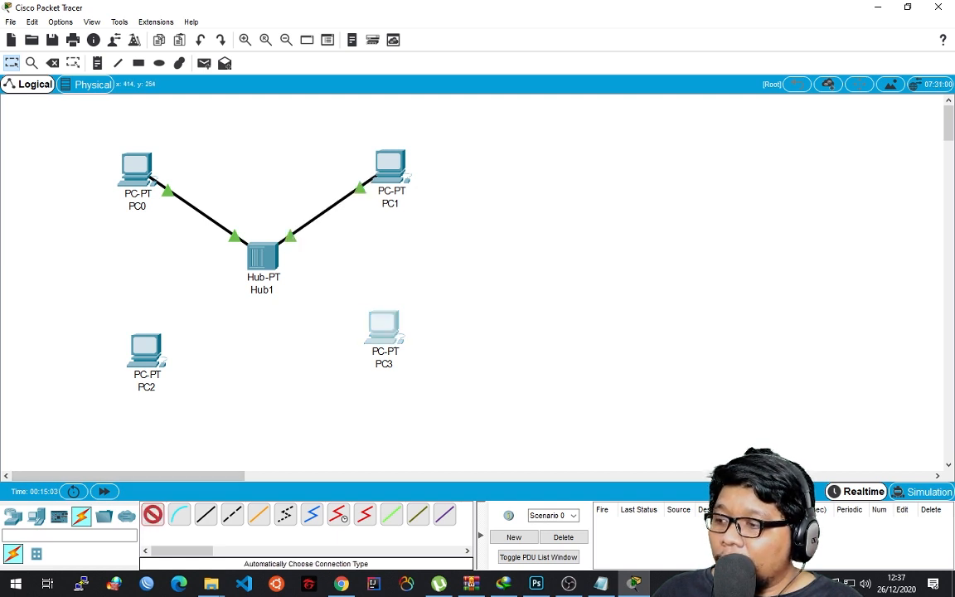
left_click(265, 258)
left_click(152, 515)
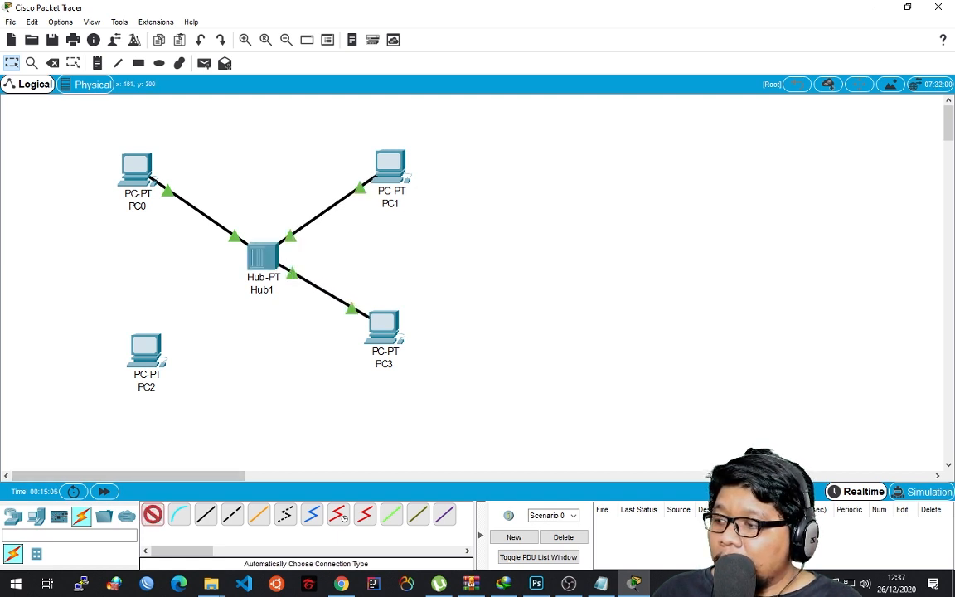
left_click(146, 350)
left_click(245, 270)
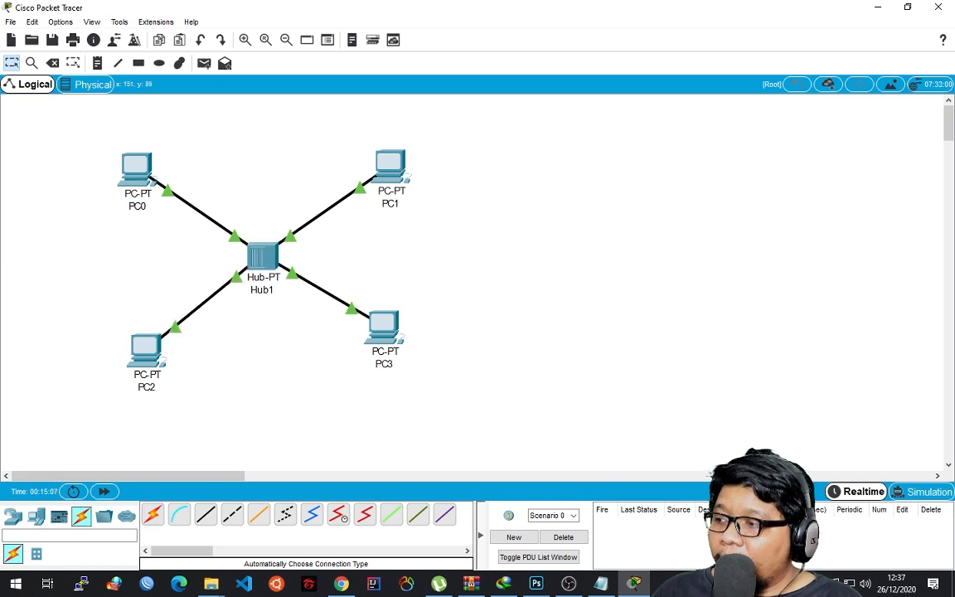
Nudge the four connected PCs into closer alignment around the hub.
left_click_drag(131, 168, 144, 161)
left_click_drag(146, 349, 144, 340)
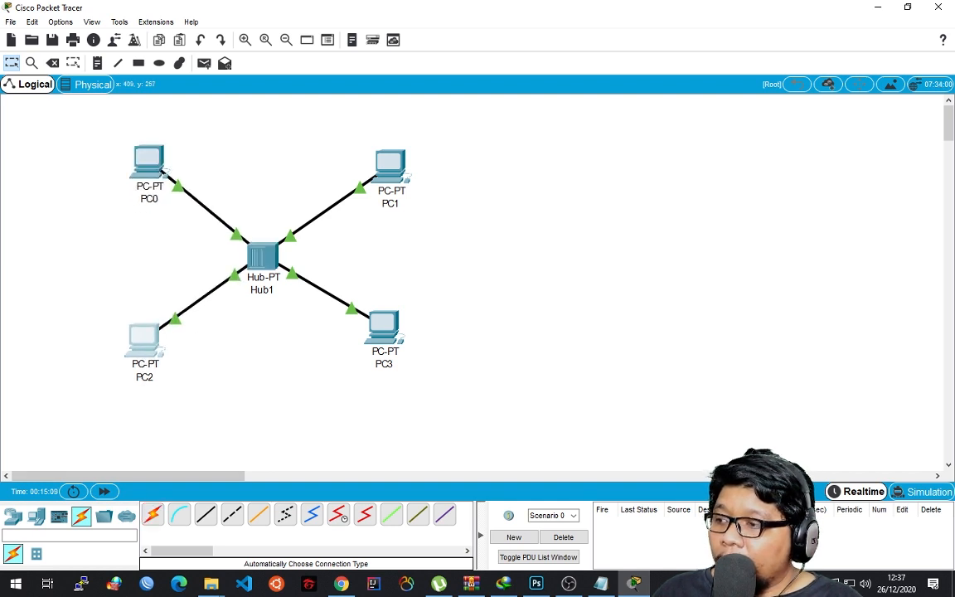
mouse_move(383, 326)
left_mouse_down()
mouse_move(379, 315)
mouse_move(379, 331)
left_mouse_up()
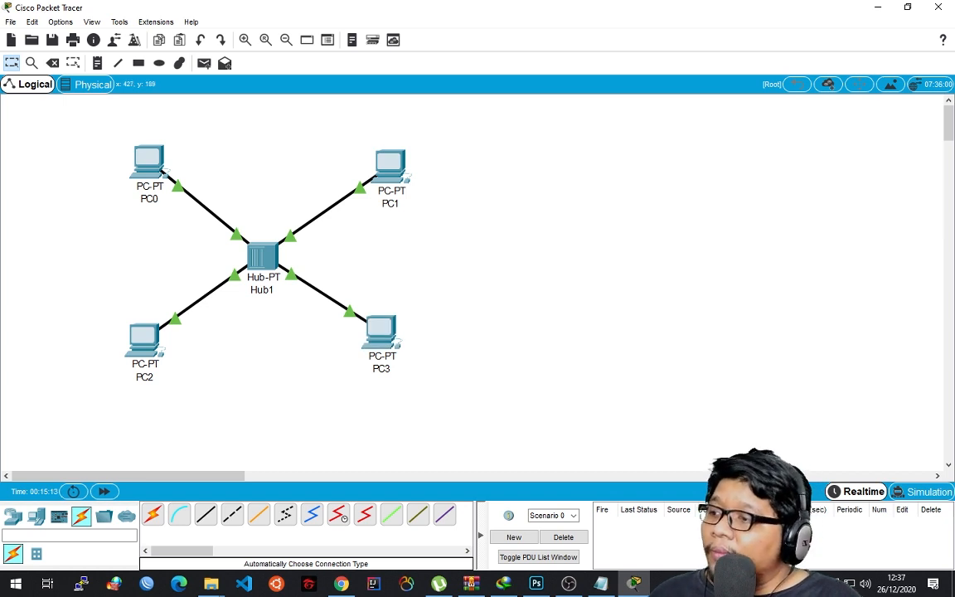
left_click_drag(390, 164, 383, 159)
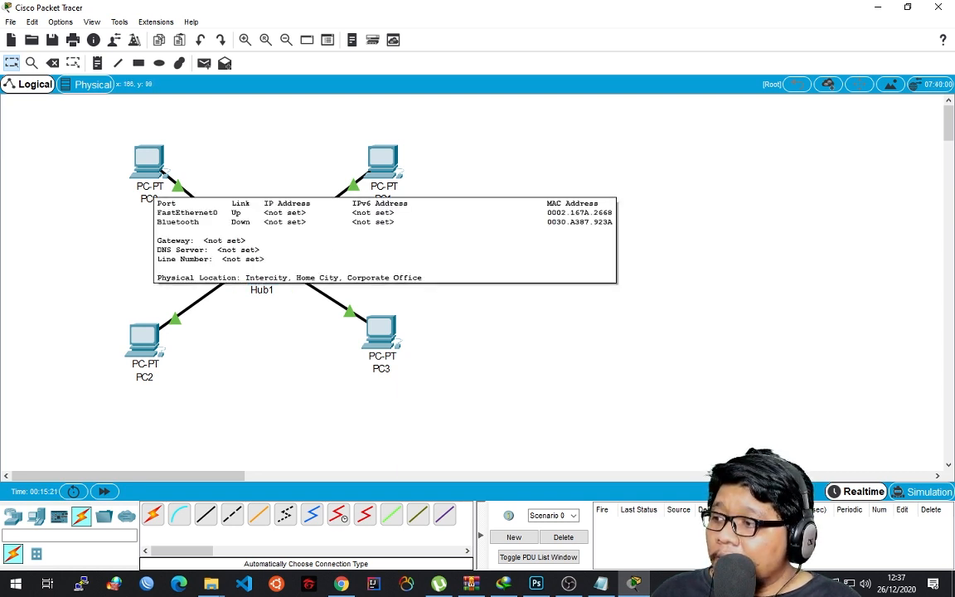
left_click(158, 174)
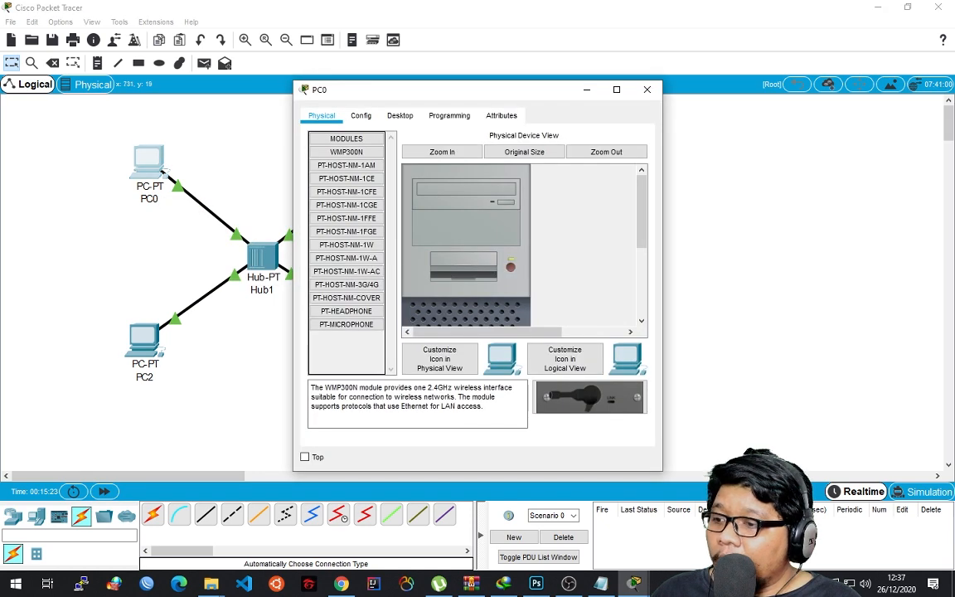
left_click(648, 90)
left_click(143, 167)
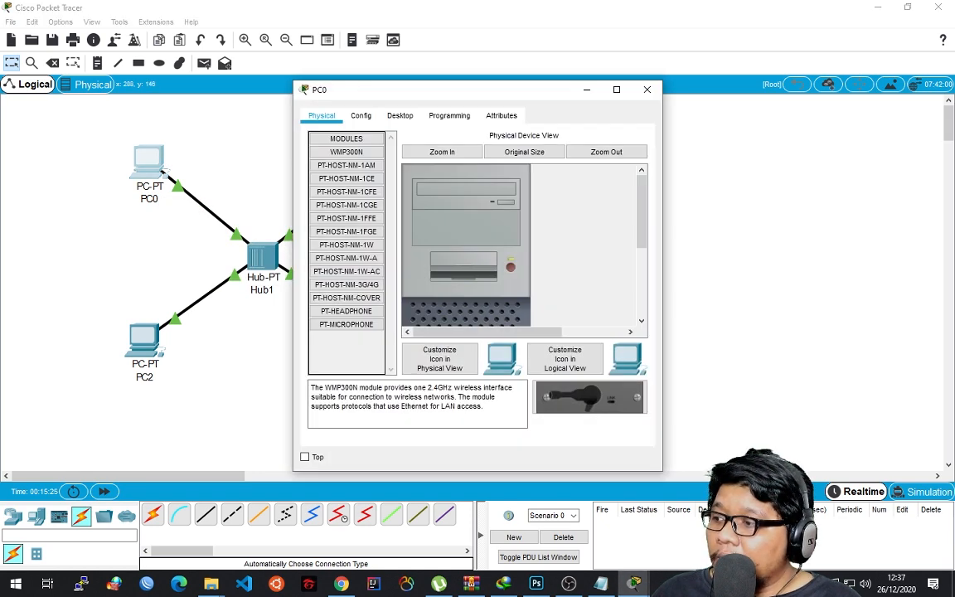
left_click(647, 89)
left_click(149, 199)
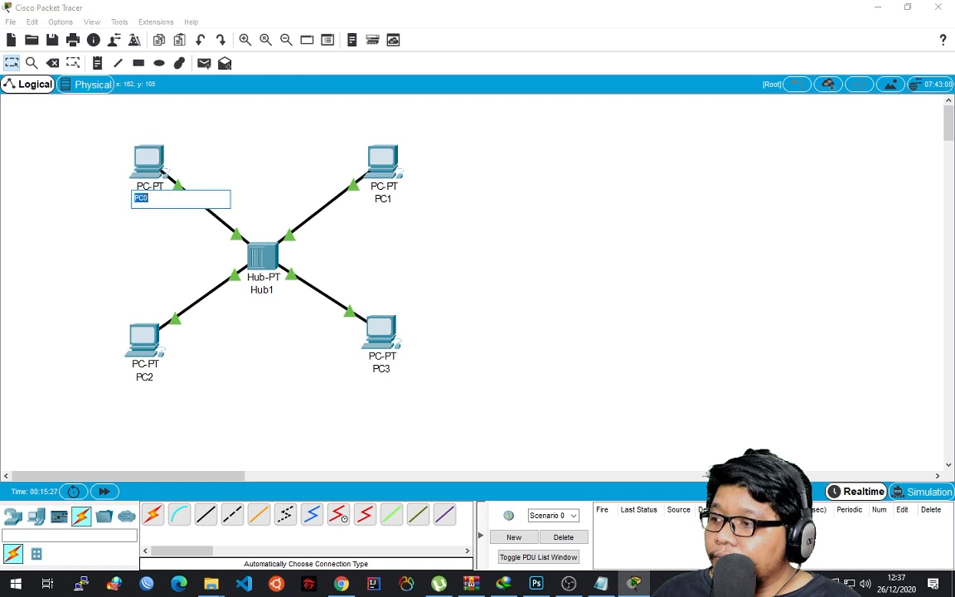
left_click(113, 187)
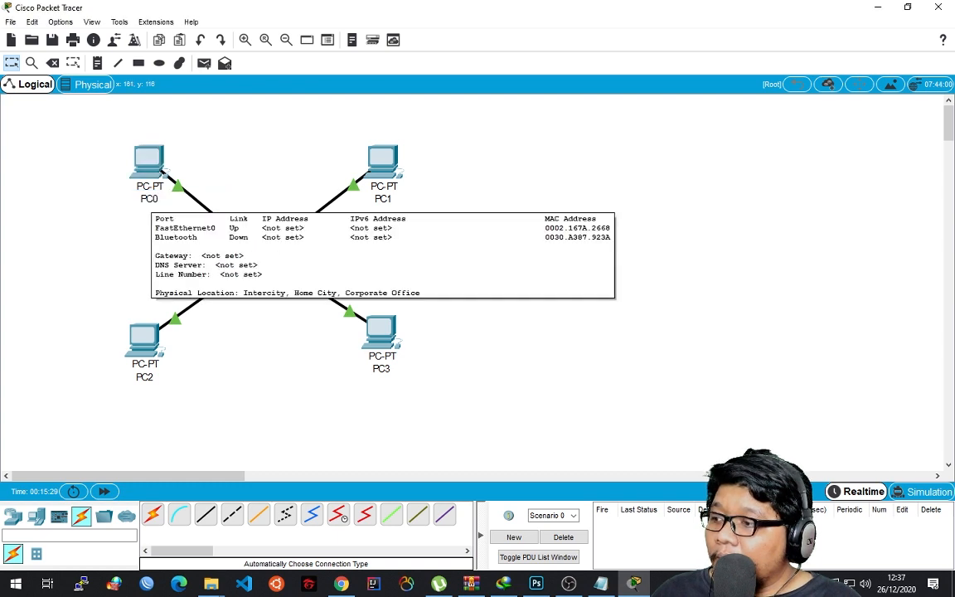
Rename PC0 to ADAM and PC1 to BUDI.
left_click(142, 198)
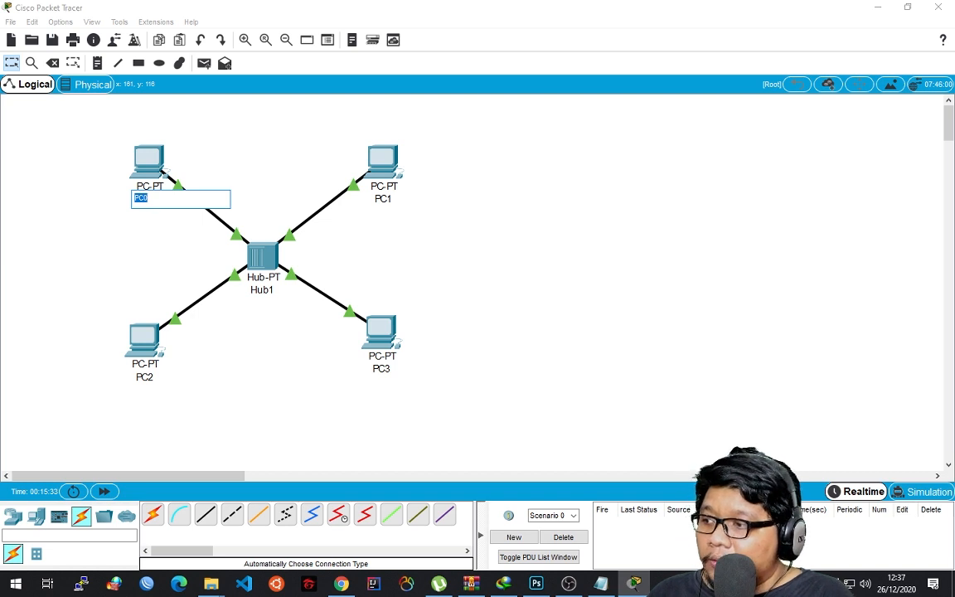
type("ADAM")
left_click(434, 253)
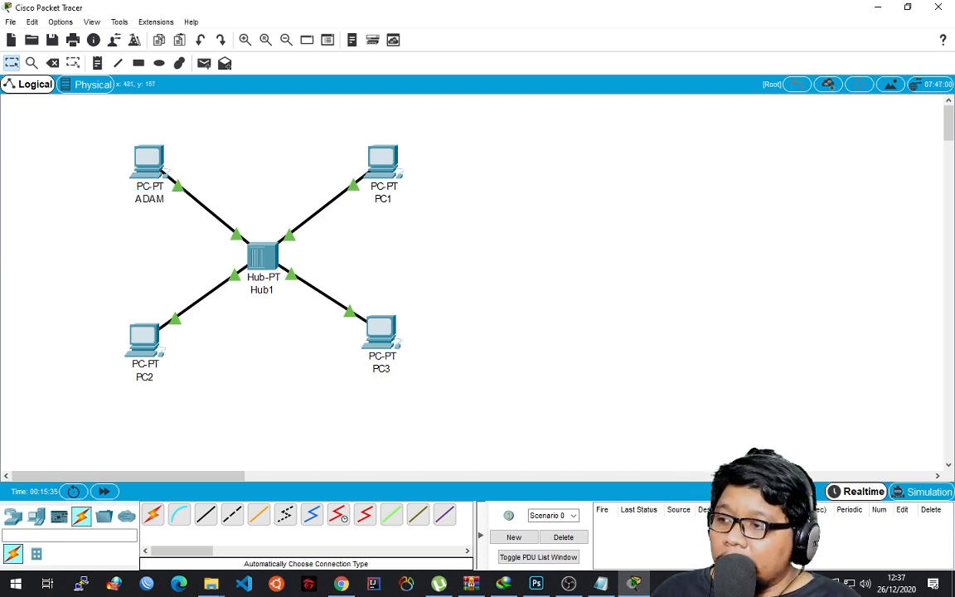
left_click(388, 201)
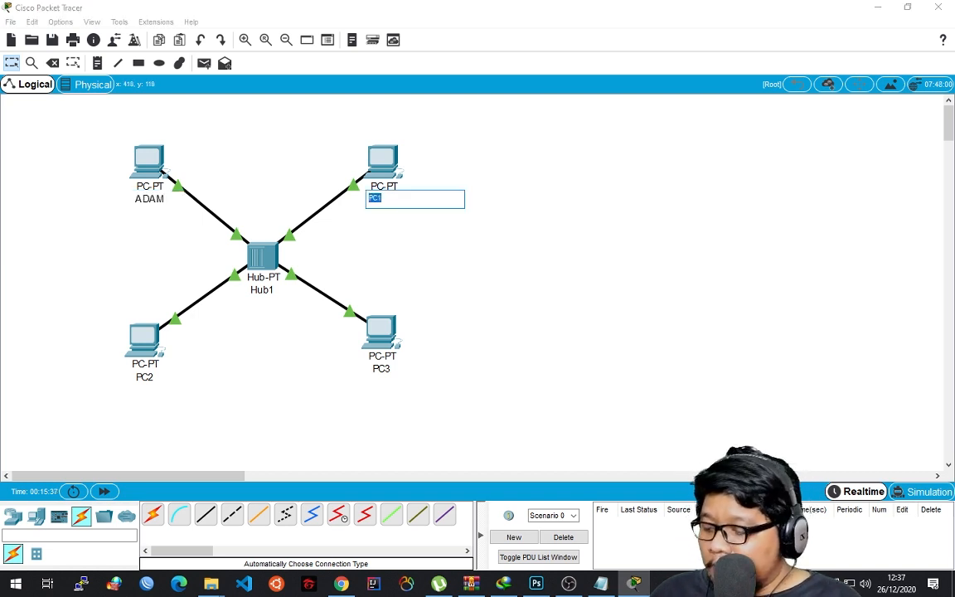
type("BUDI")
key("Return")
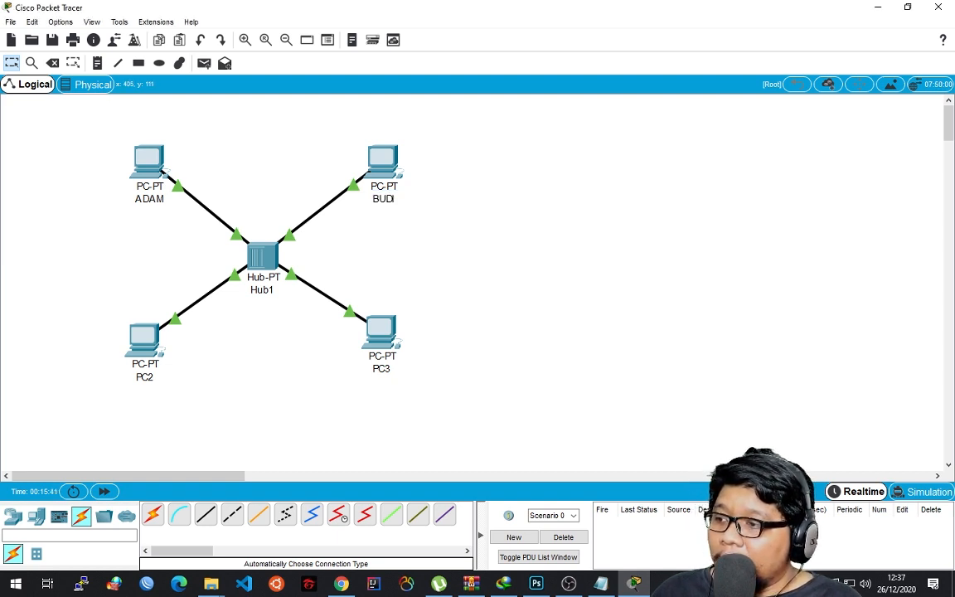
Rename PC2 to CACA and PC3 to DITA.
left_click(140, 377)
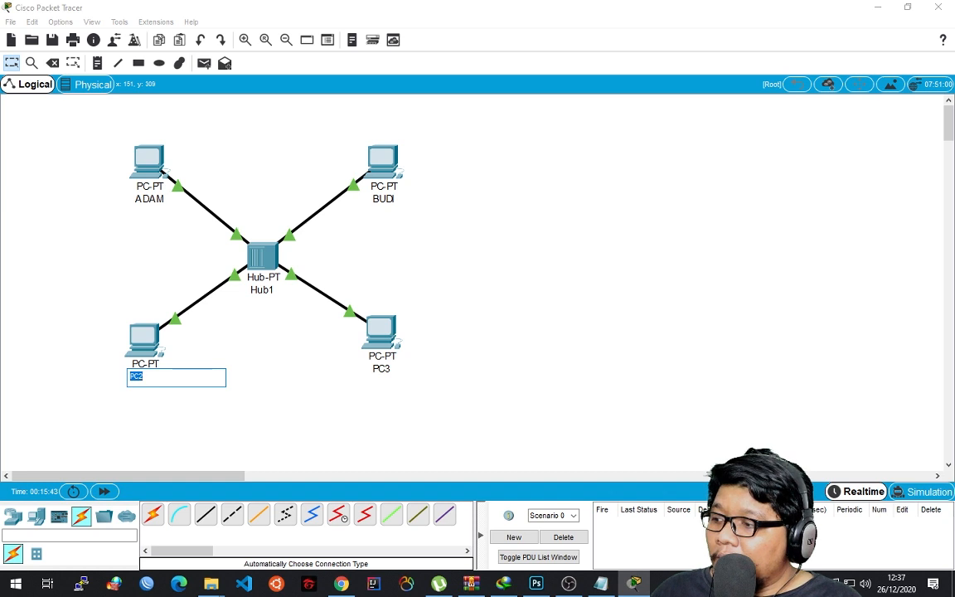
type("CACA")
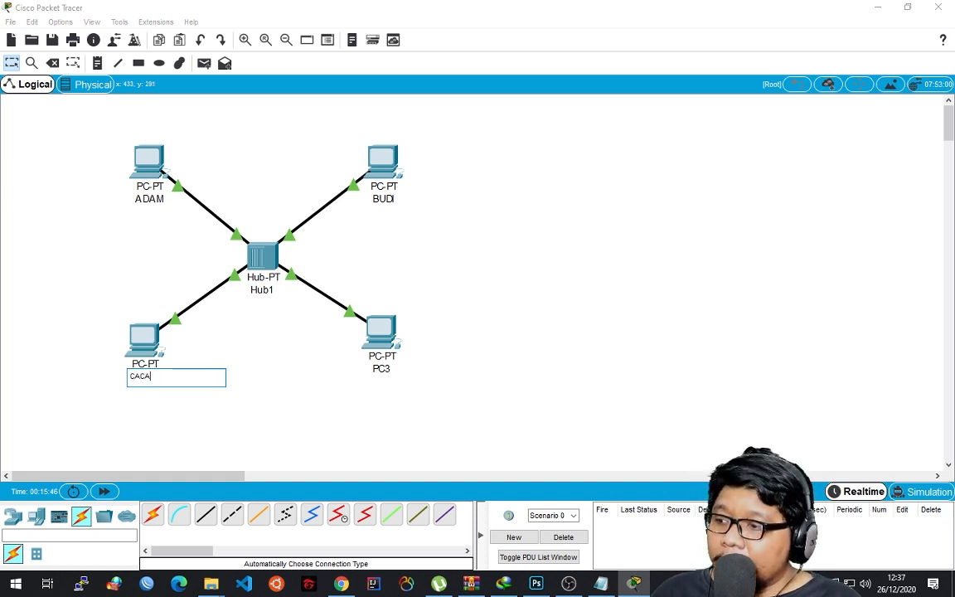
left_click(381, 369)
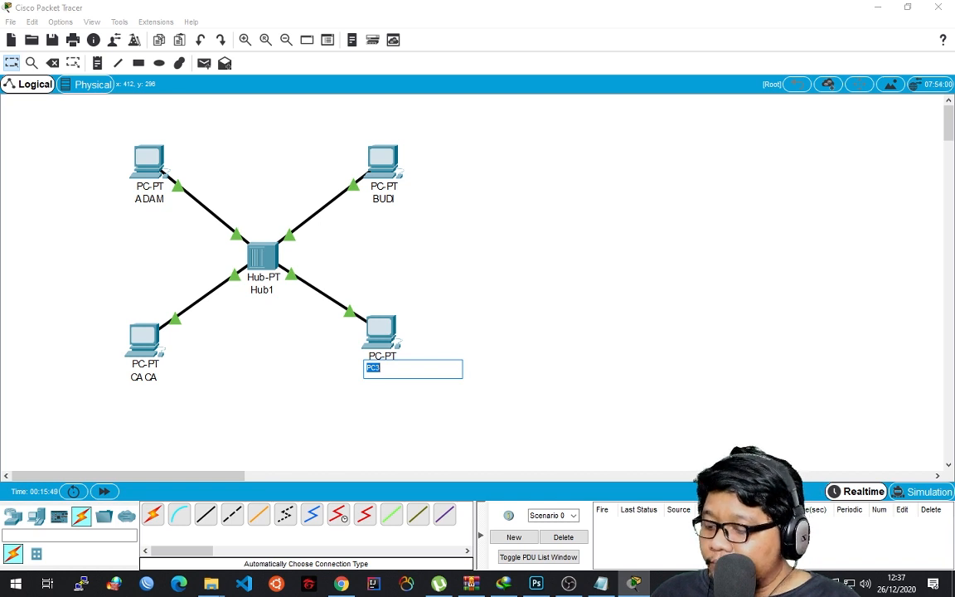
type("DITA")
key("Return")
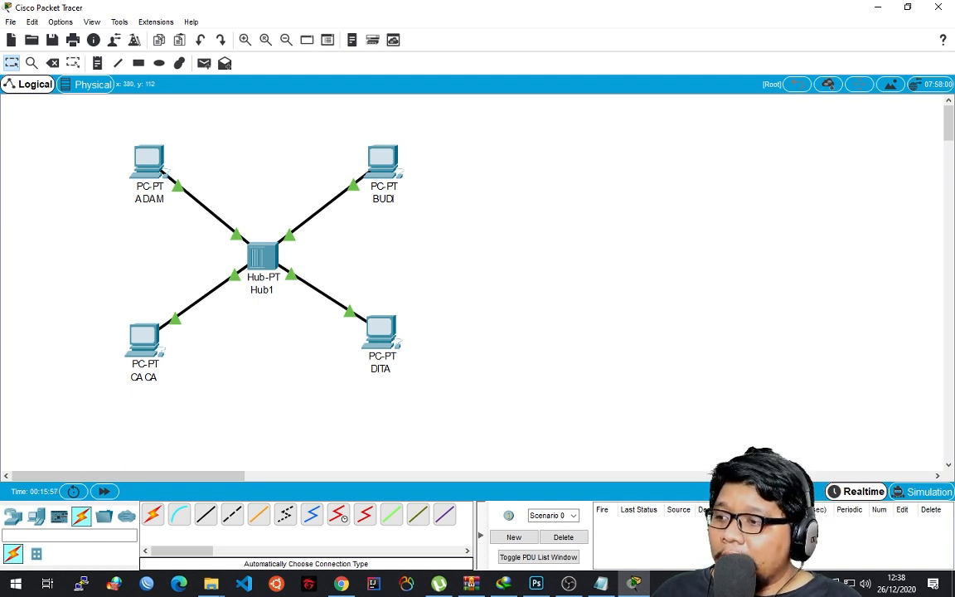
Shift DITA slightly down to line up with CACA, and move BUDI slightly inward towards the hub.
left_click_drag(381, 332, 377, 341)
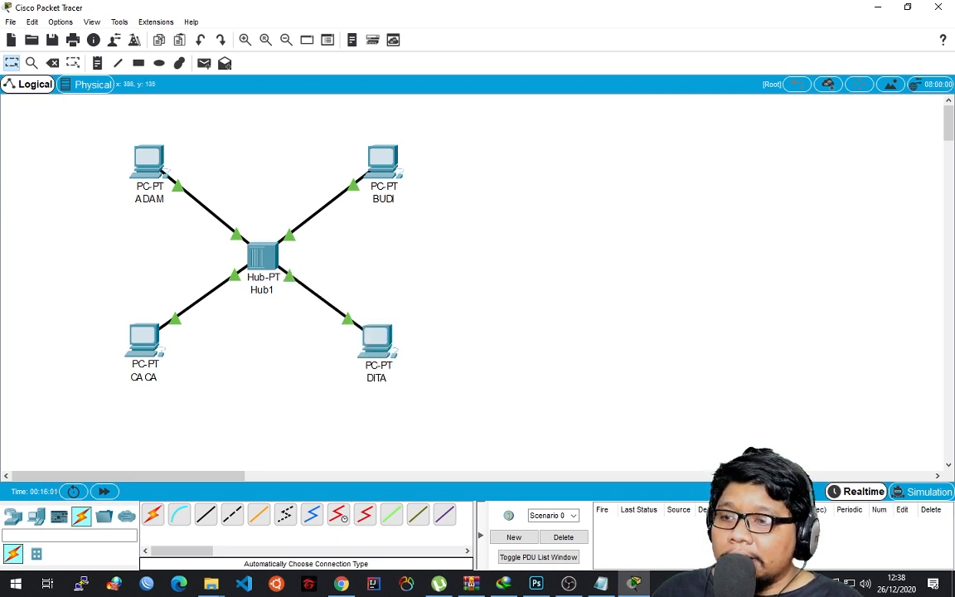
left_click_drag(382, 159, 379, 165)
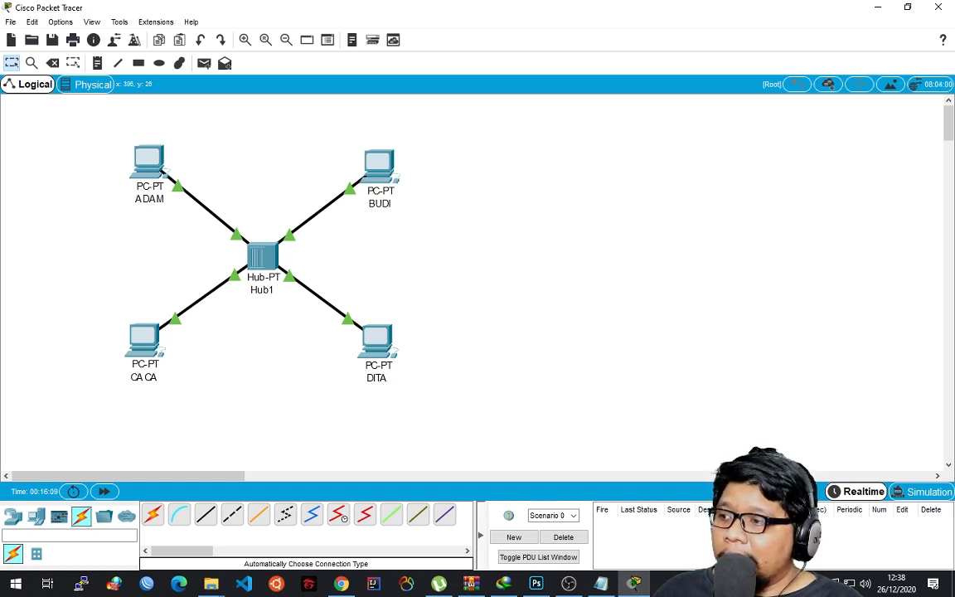
mouse_move(379, 163)
left_mouse_down()
mouse_move(372, 155)
mouse_move(371, 169)
left_mouse_up()
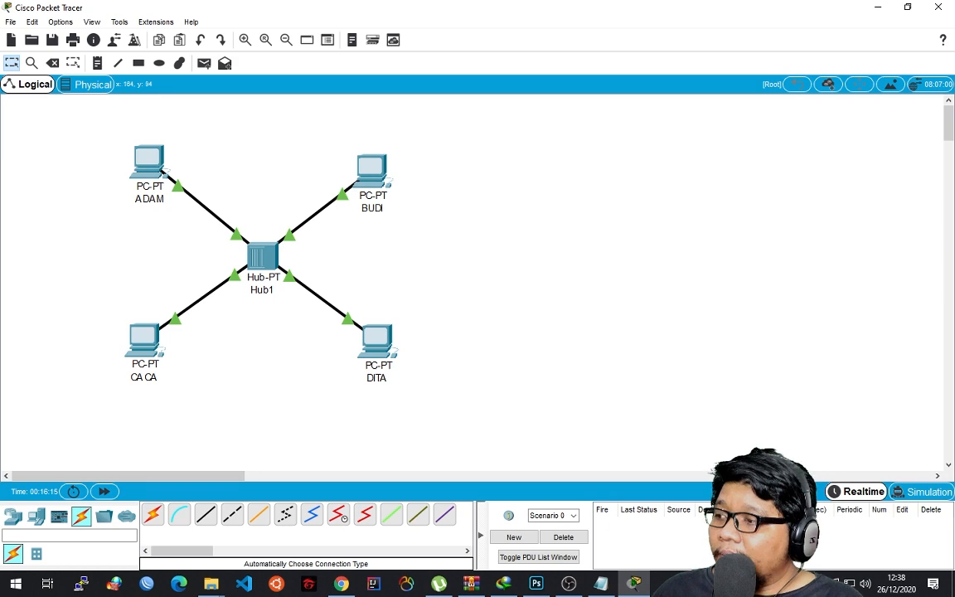
Give the ADAM PC the static IPv4 address 10.1.1.1 with the default subnet mask 255.0.0.0.
double_click(149, 161)
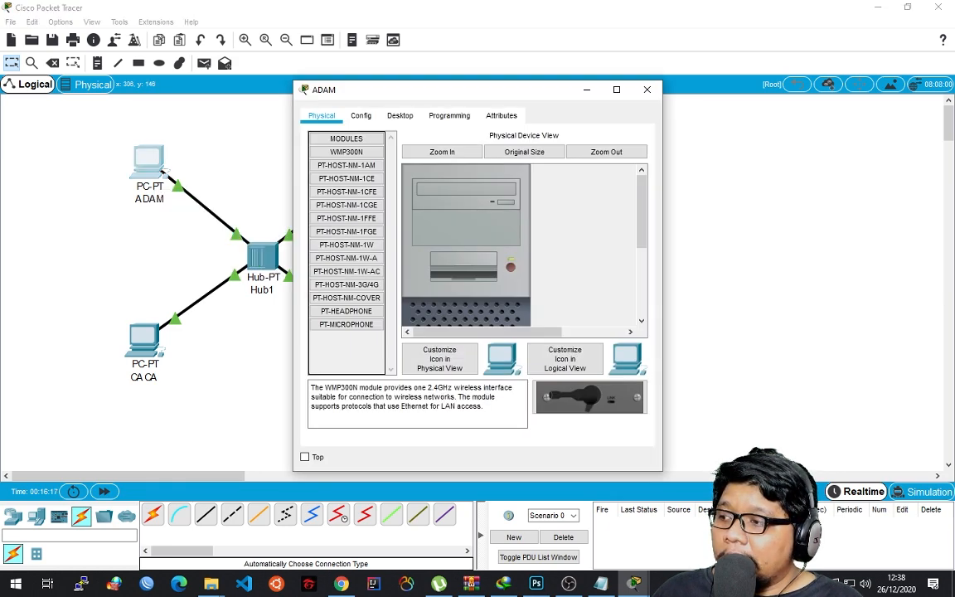
left_click(399, 116)
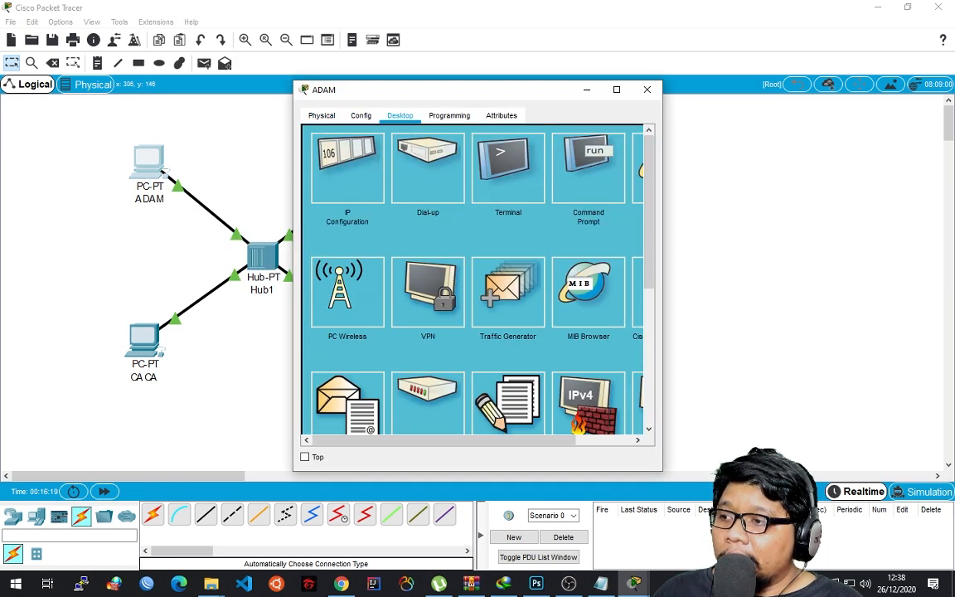
left_click(348, 165)
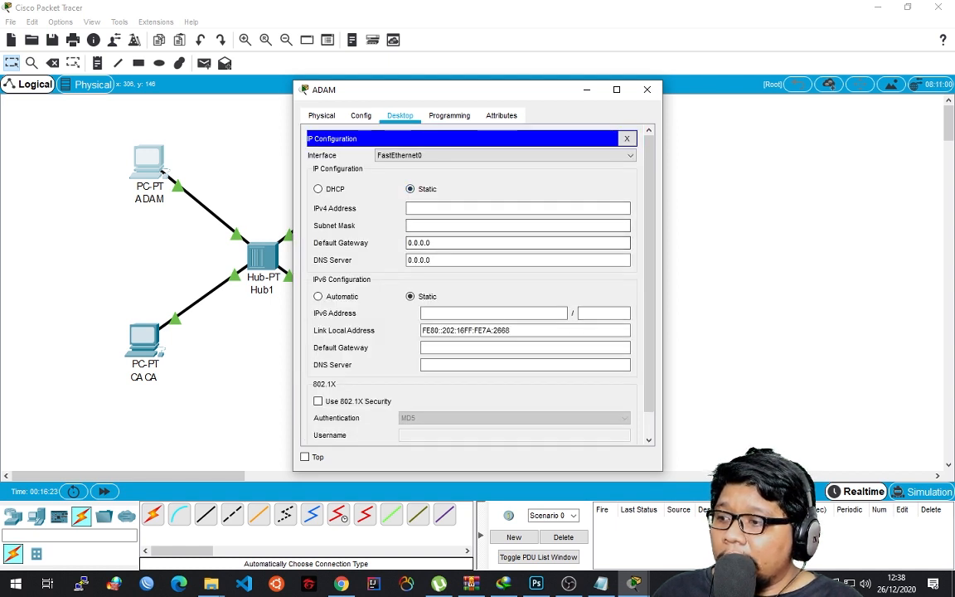
left_click(517, 208)
type("10.")
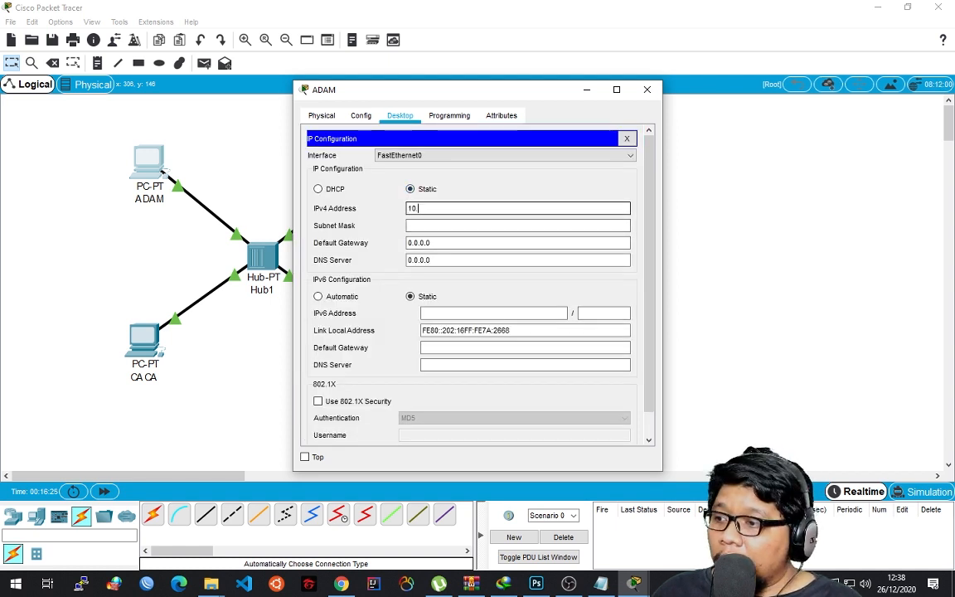
type("1.1.1")
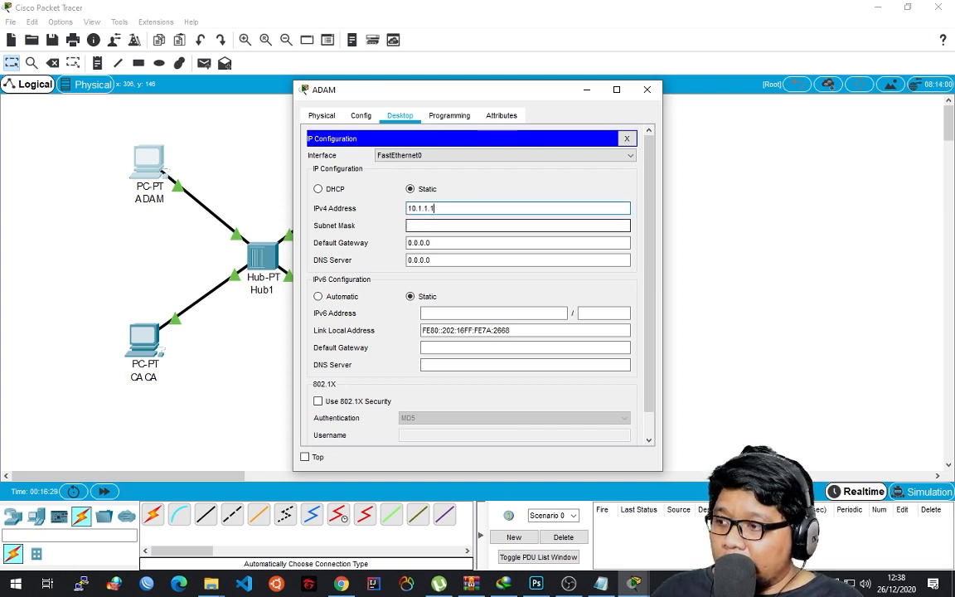
key("Tab")
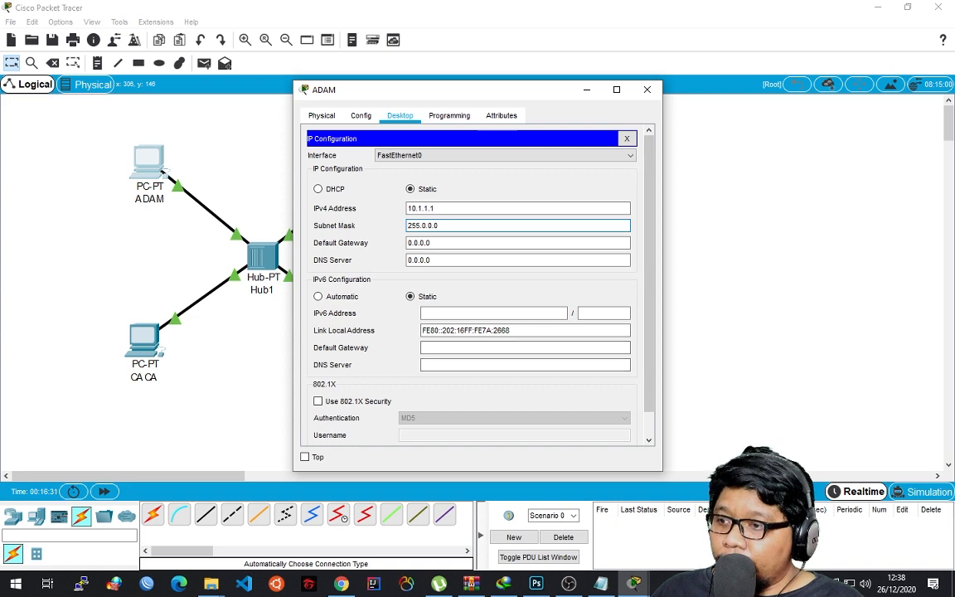
scroll(468, 281, "down", 1)
left_click(647, 89)
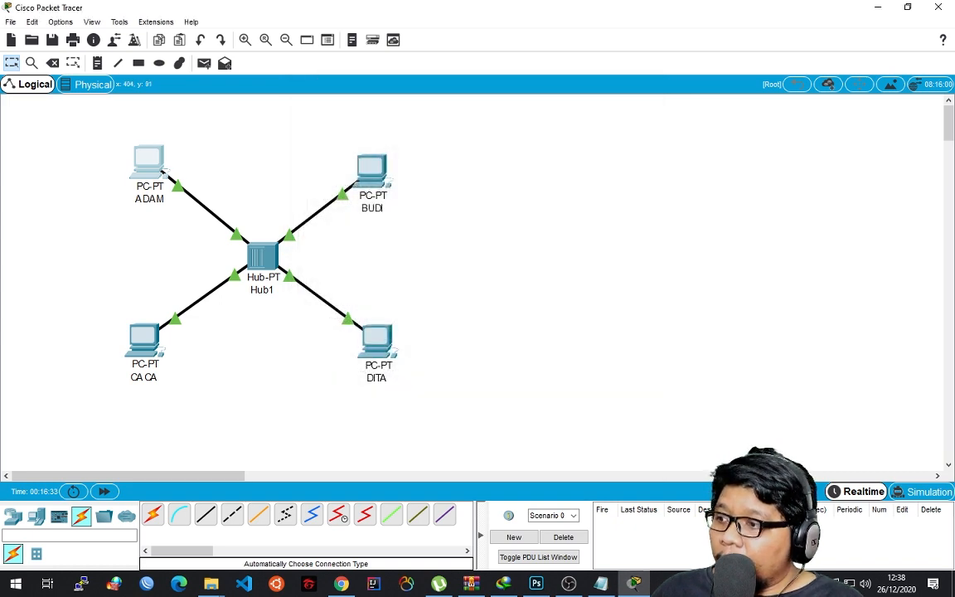
Set the BUDI PC's static IPv4 address to 10.1.1.2 and close its configuration.
left_click(371, 165)
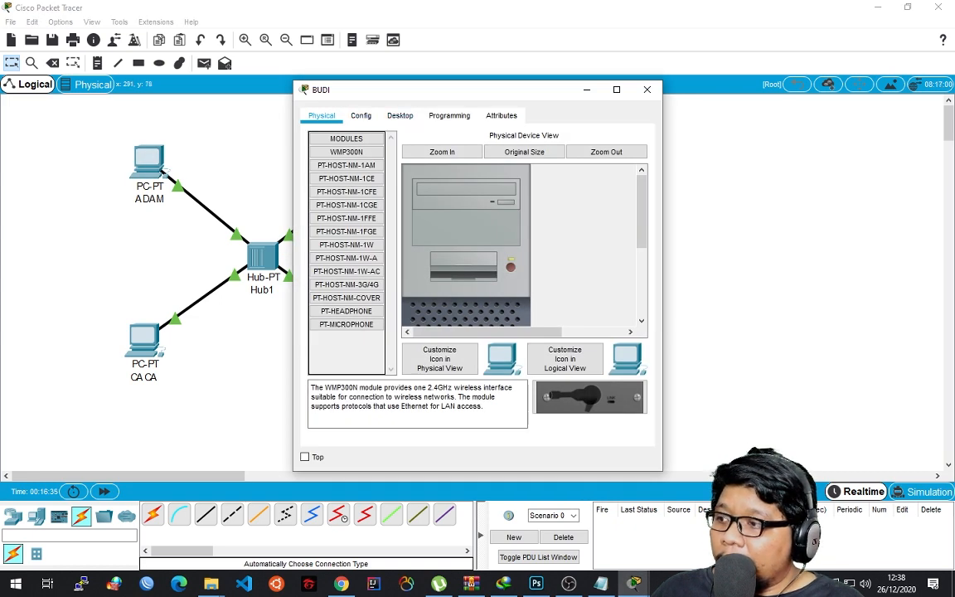
left_click(647, 90)
left_click(372, 169)
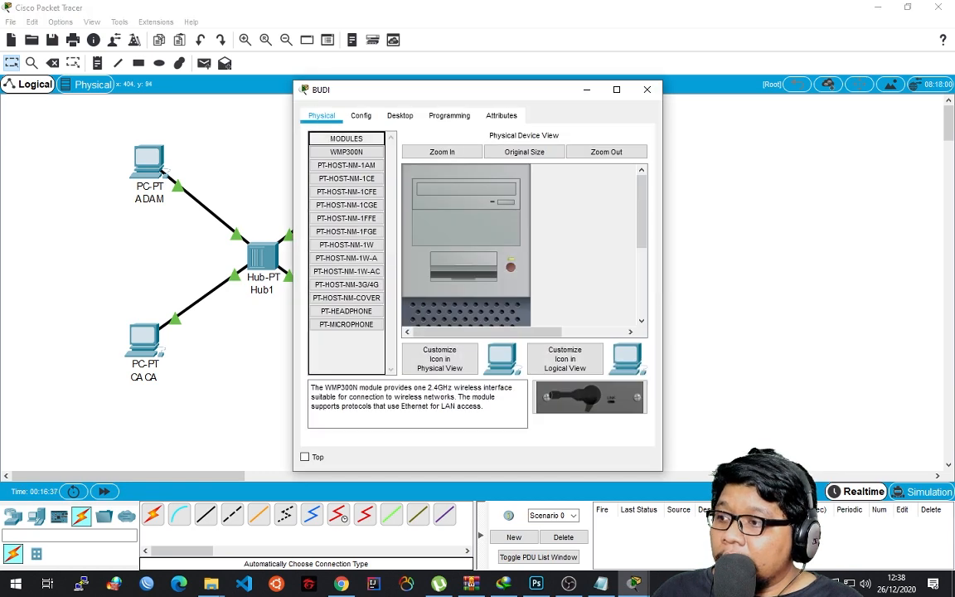
left_click(361, 116)
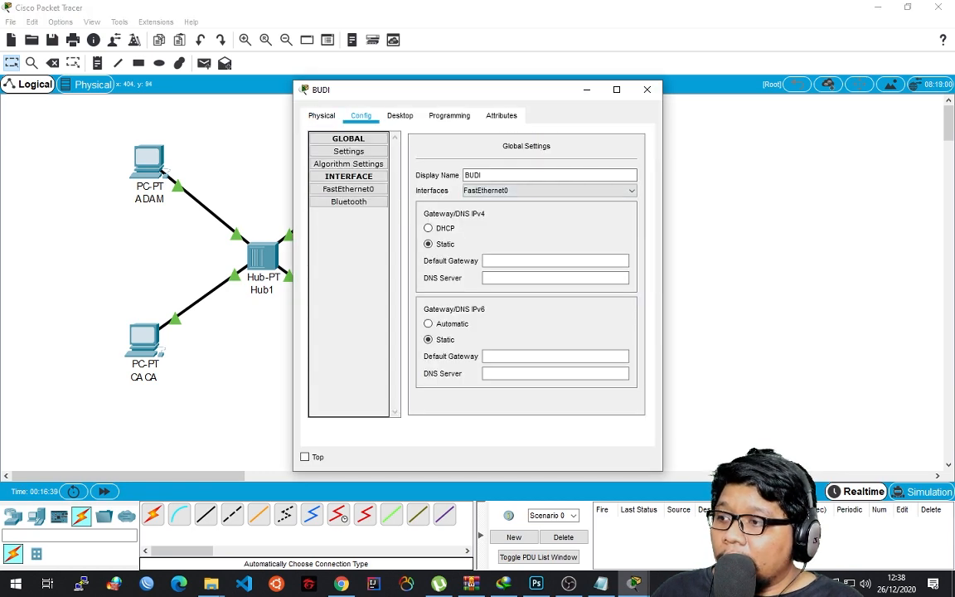
left_click(399, 116)
left_click(347, 168)
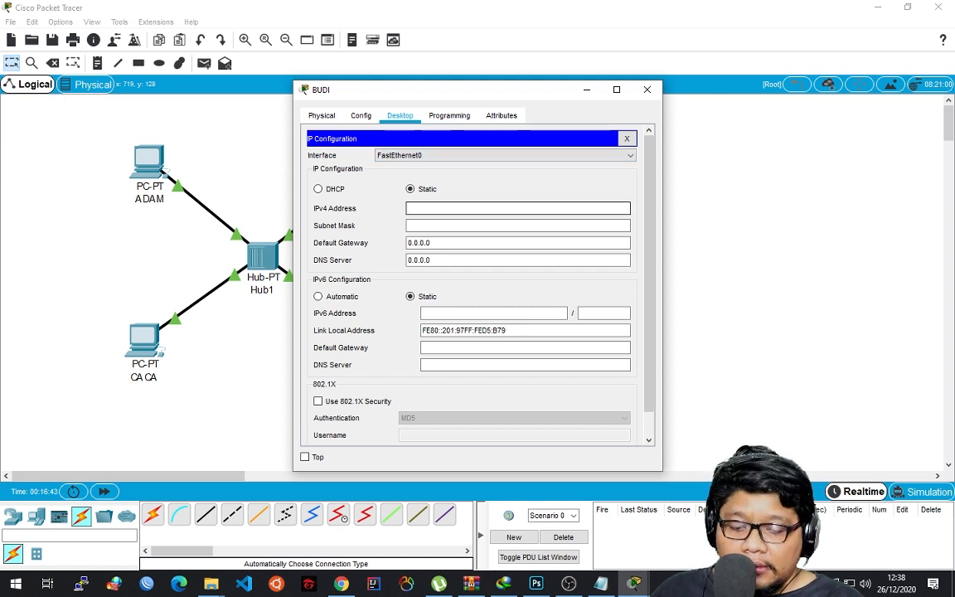
type("192")
key("BackSpace")
key("BackSpace")
type("0")
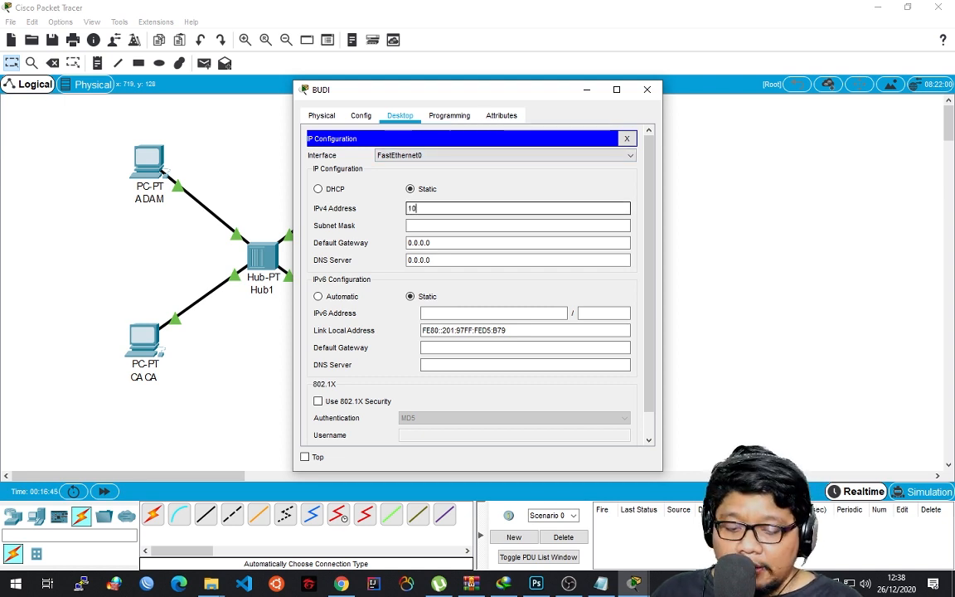
type(".1.1.2")
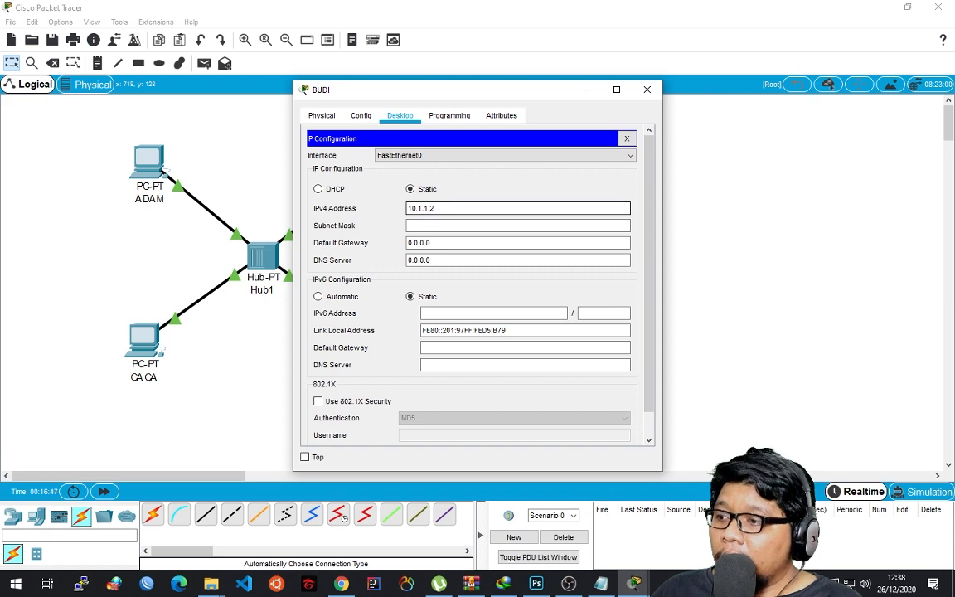
left_click(646, 89)
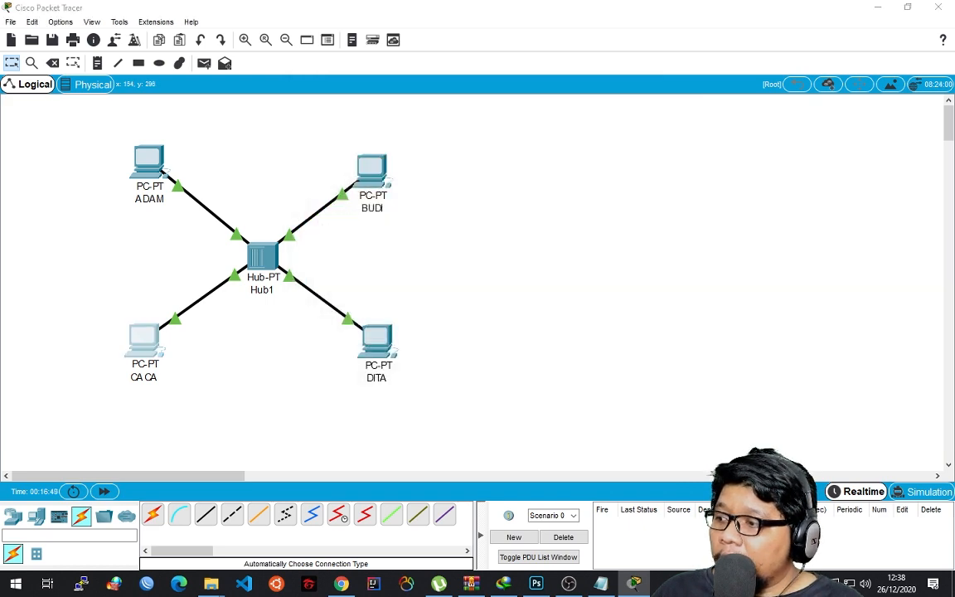
Set the CACA PC's static IPv4 address to 10.1.1.3 and close its configuration.
left_click(143, 338)
left_click(400, 115)
left_click(333, 155)
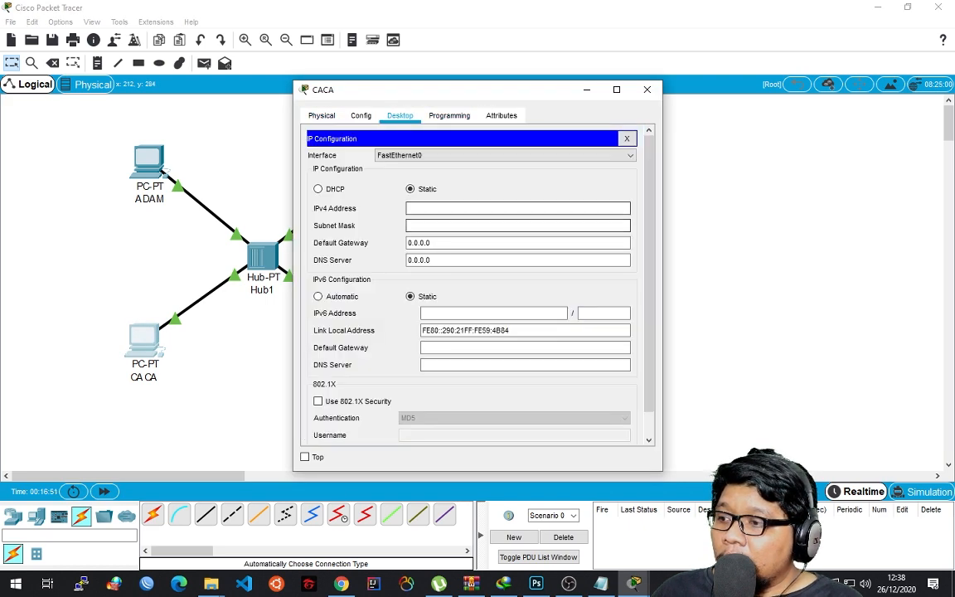
left_click(497, 208)
type("10.1.1.3")
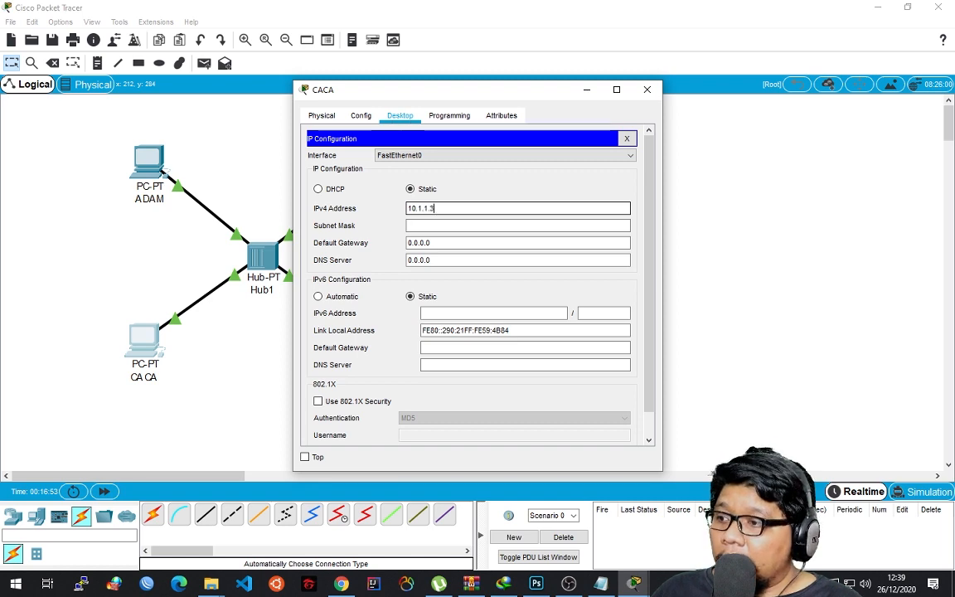
left_click(647, 88)
Set the DITA PC's static IPv4 address to 10.1.1.4.
left_click(378, 348)
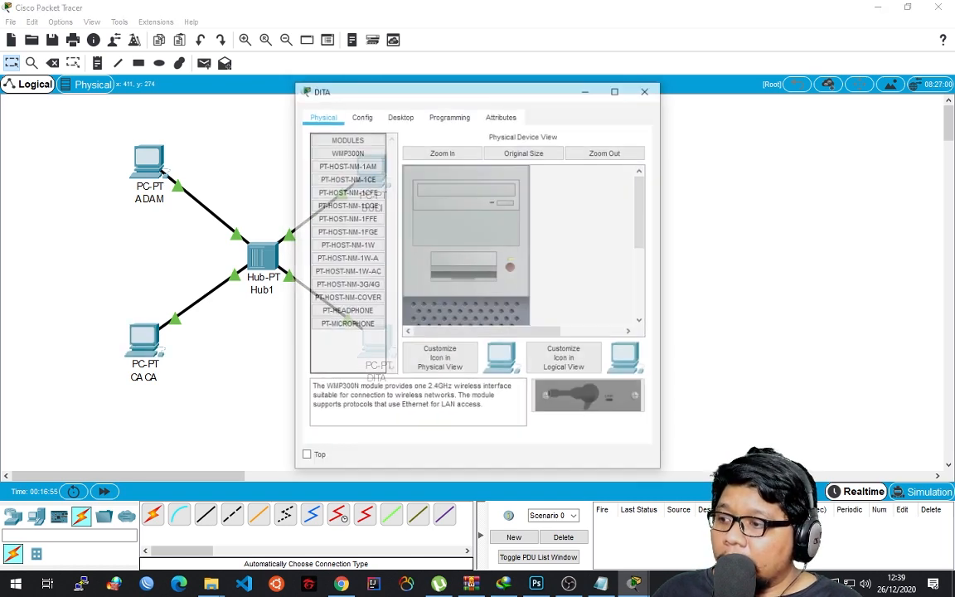
left_click(400, 115)
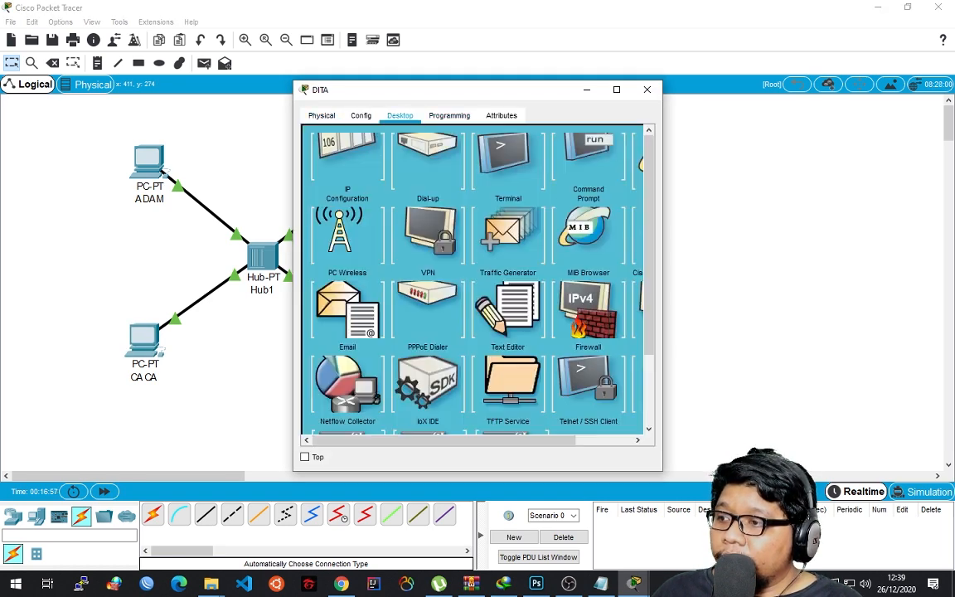
left_click(347, 158)
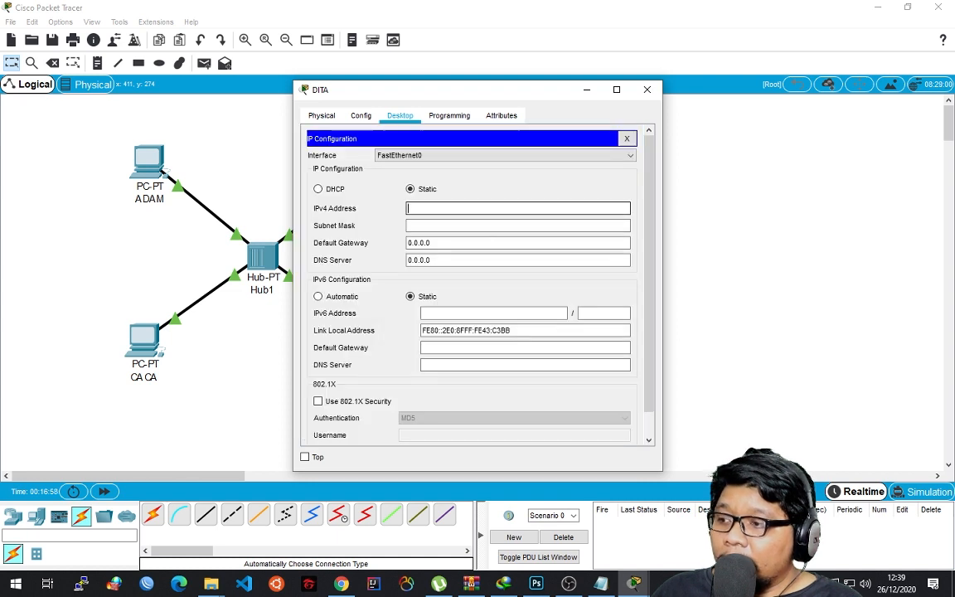
type("10.1.1.4")
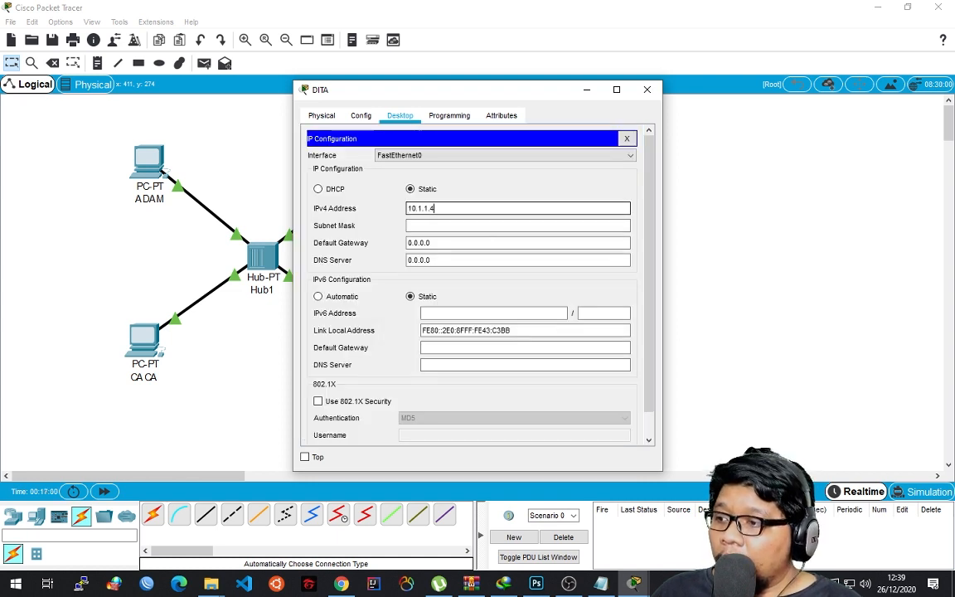
Close the DITA PC's configuration and check the ADAM PC's IP configuration.
left_click(646, 89)
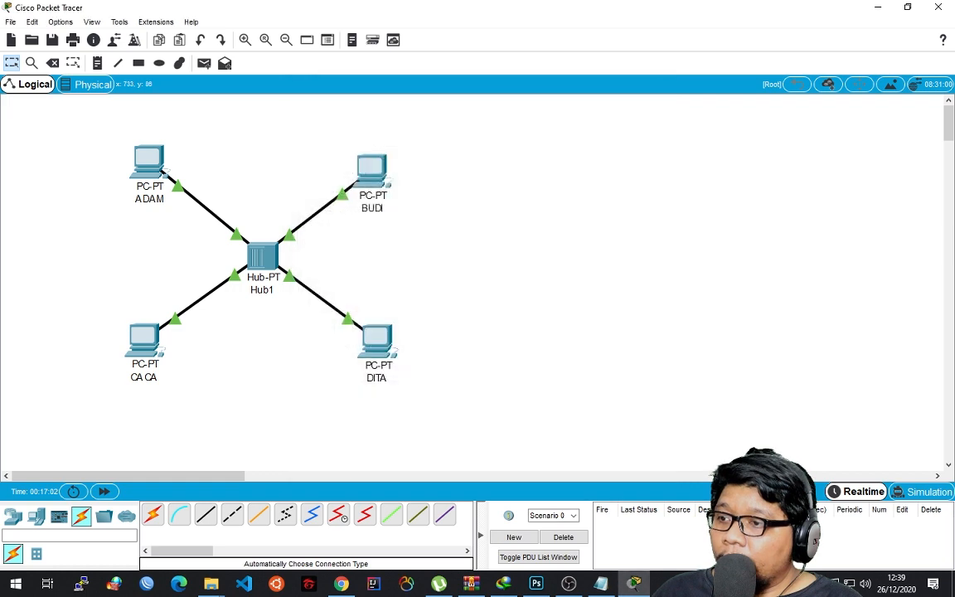
left_click(148, 160)
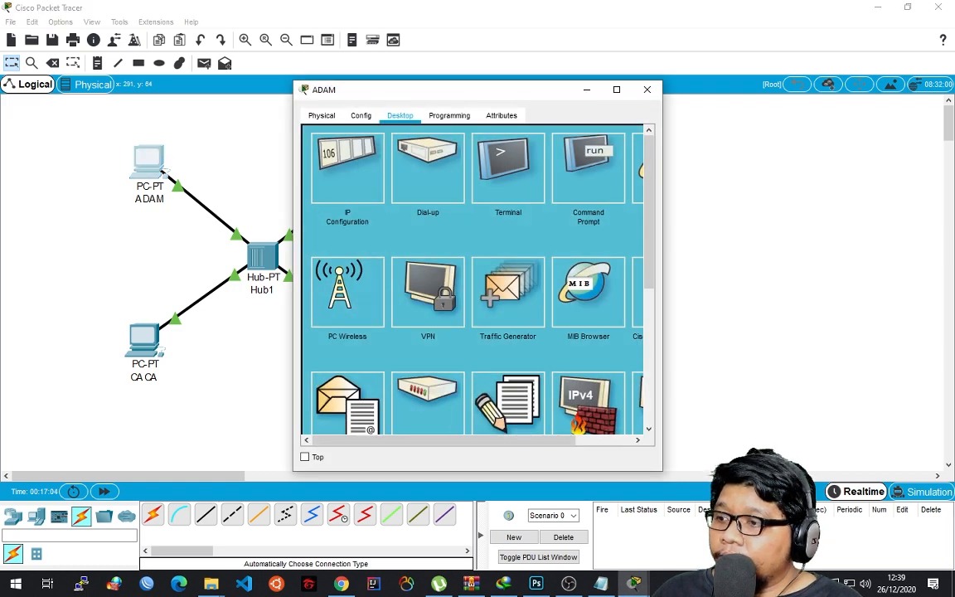
left_click(347, 166)
left_click(647, 88)
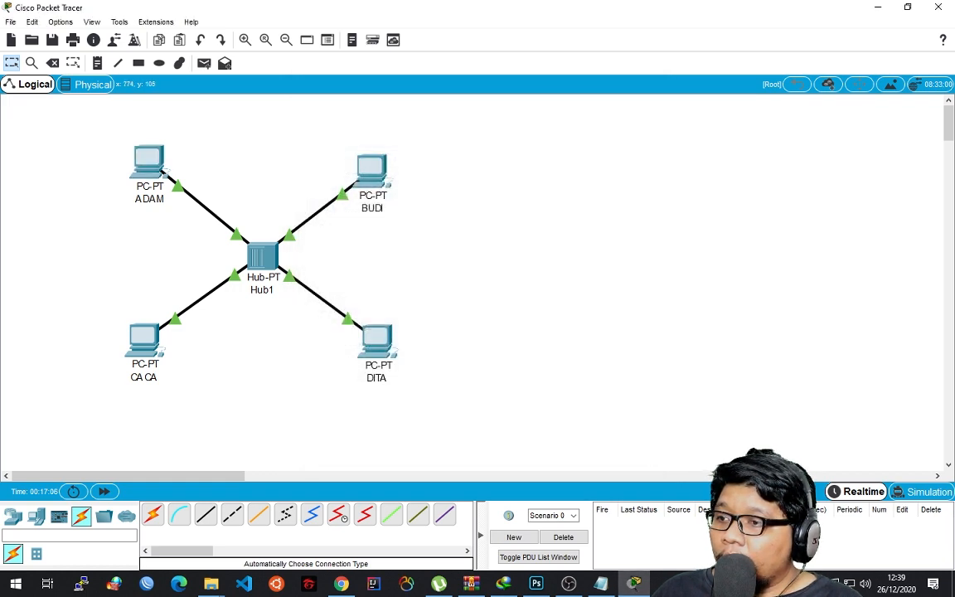
Reposition the DITA, ADAM and CACA PCs slightly to even out the star layout around the hub.
mouse_move(379, 334)
left_mouse_down()
mouse_move(365, 329)
mouse_move(398, 319)
mouse_move(383, 329)
left_mouse_up()
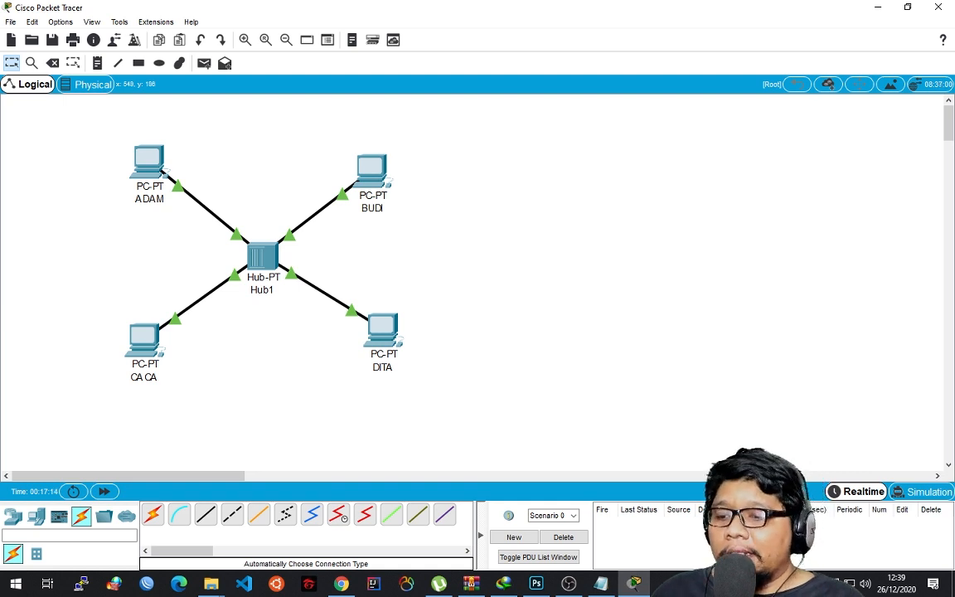
mouse_move(380, 169)
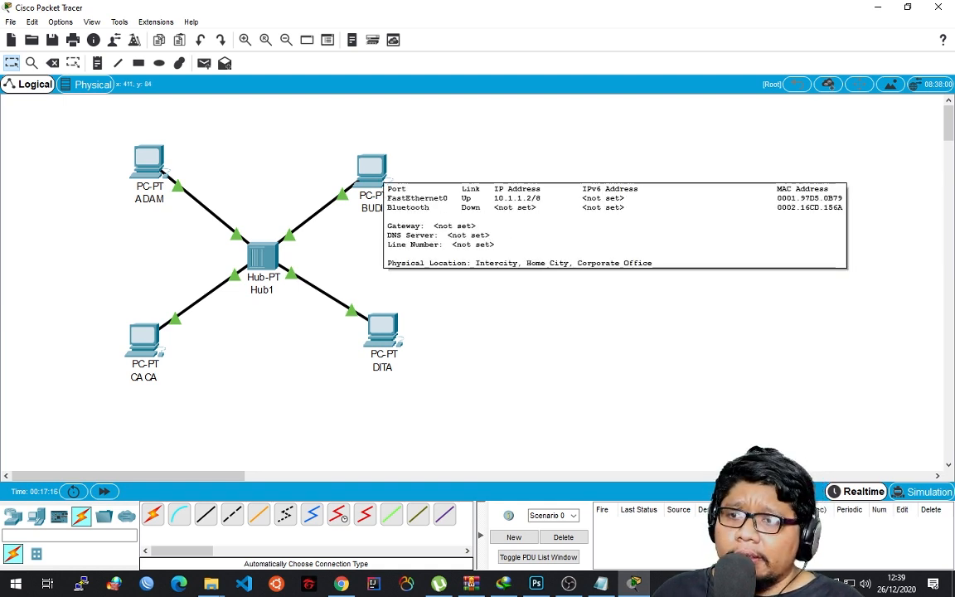
left_click_drag(142, 161, 144, 169)
left_click_drag(144, 336, 152, 334)
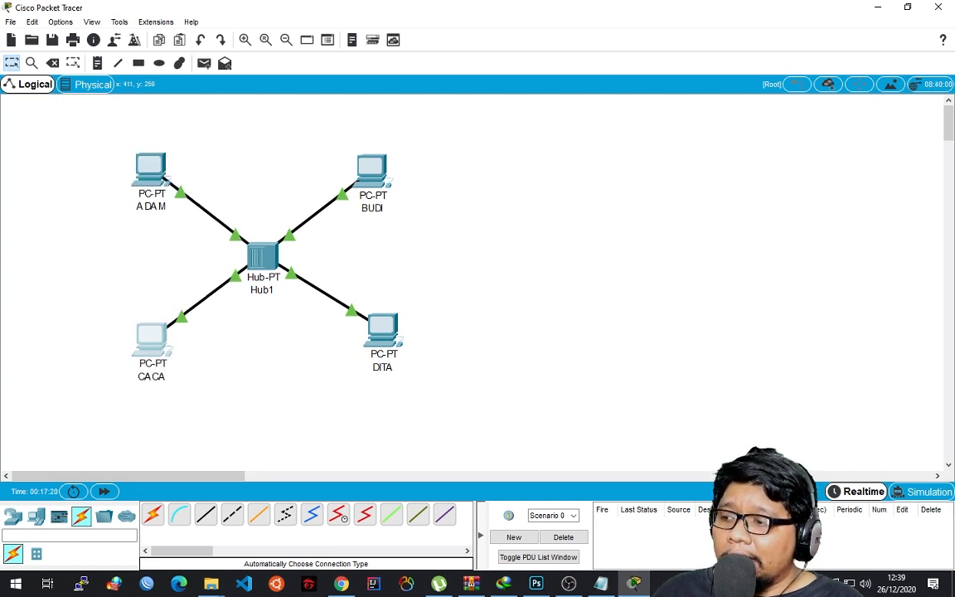
left_click_drag(382, 331, 368, 335)
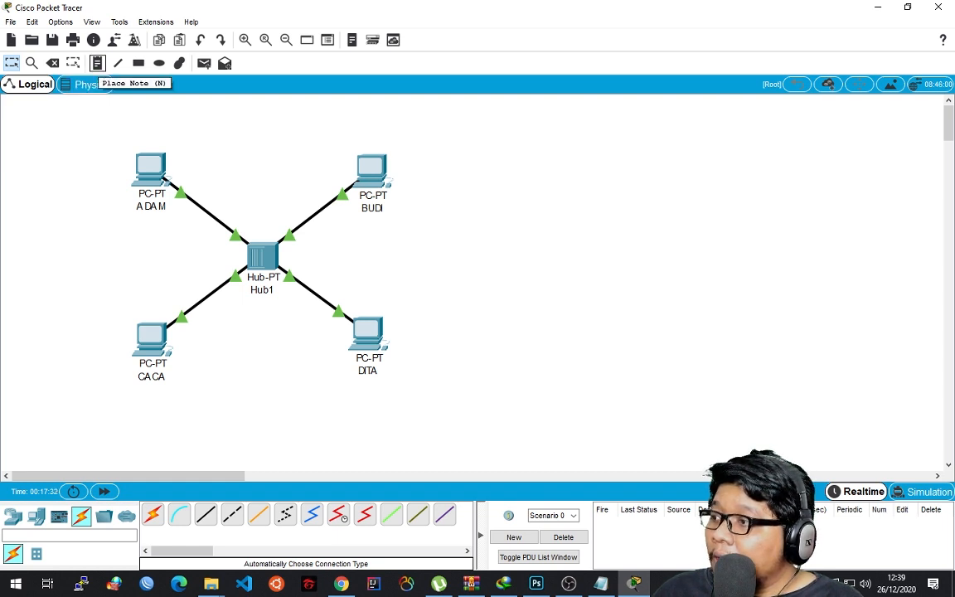
Place a note reading "IP : 10.1.1.1" above the ADAM PC.
left_click(97, 63)
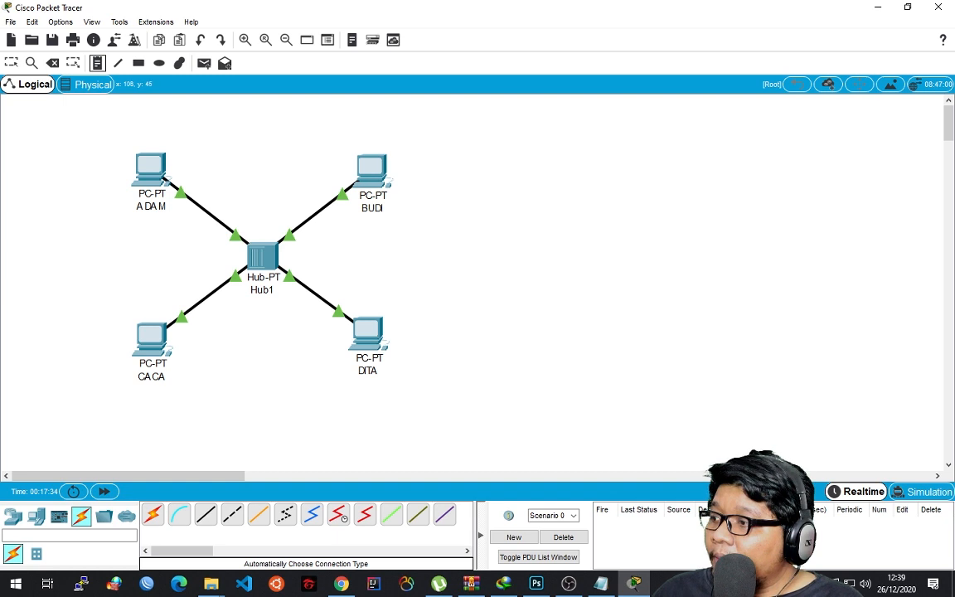
left_click(79, 135)
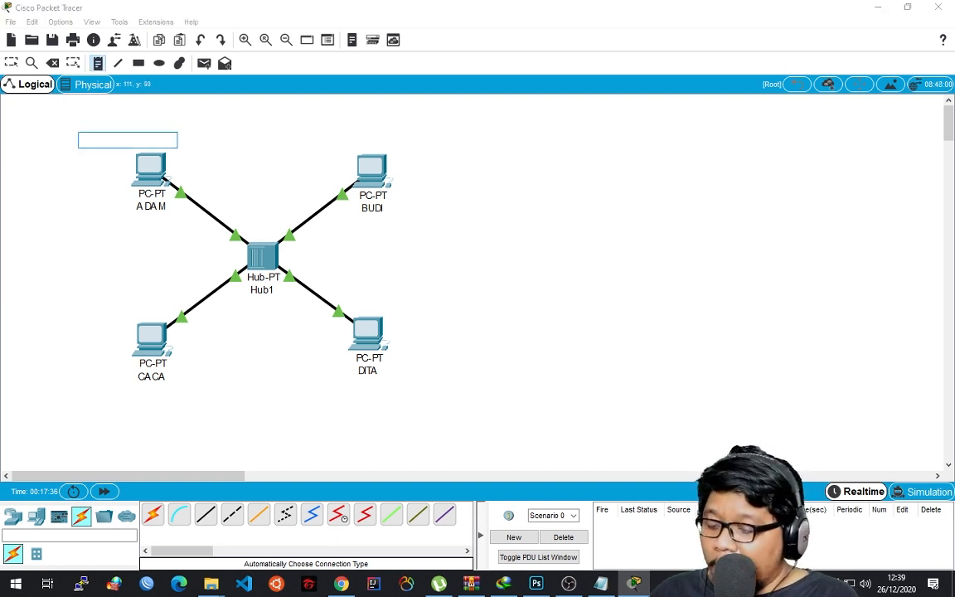
type("IP : ")
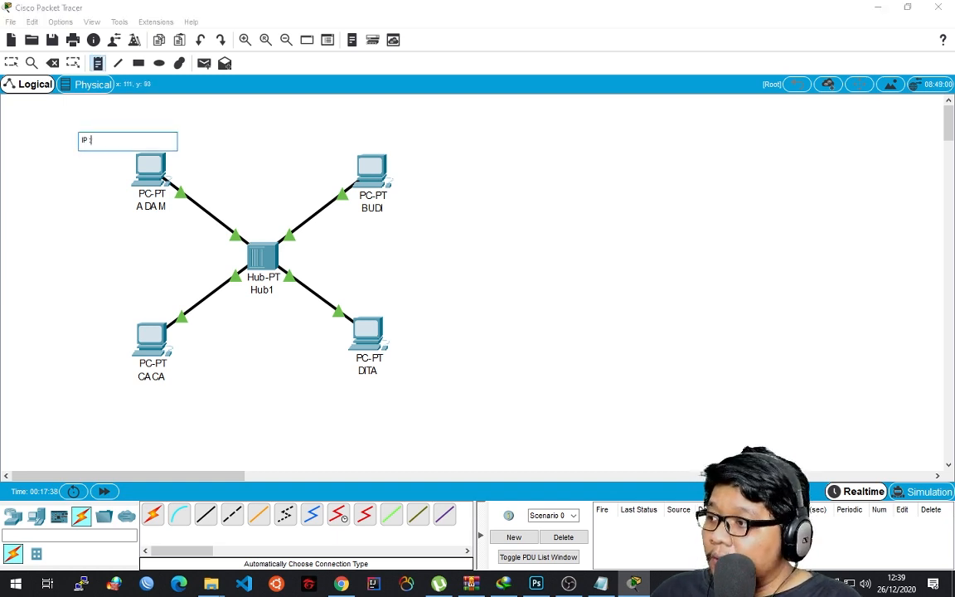
type("10.1.1.1")
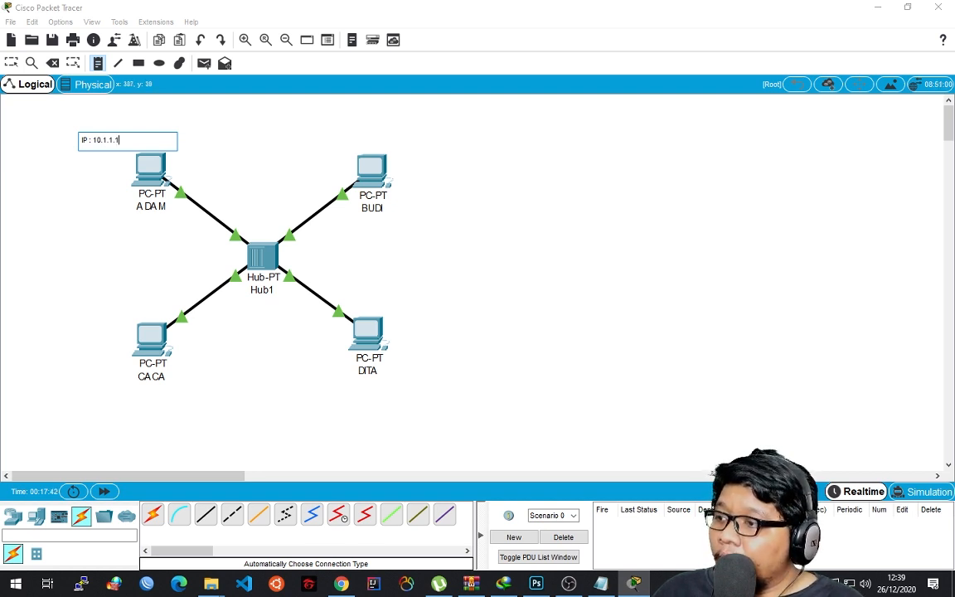
Place a note reading "IP : 10.1.1.2" above the BUDI PC and return to the selection tool.
left_click(359, 132)
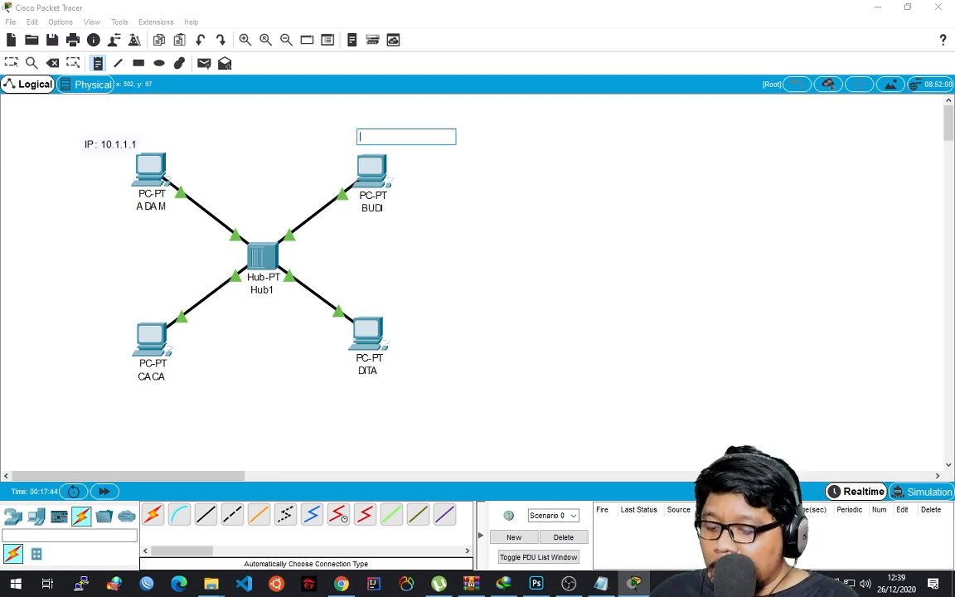
type("IP : 10")
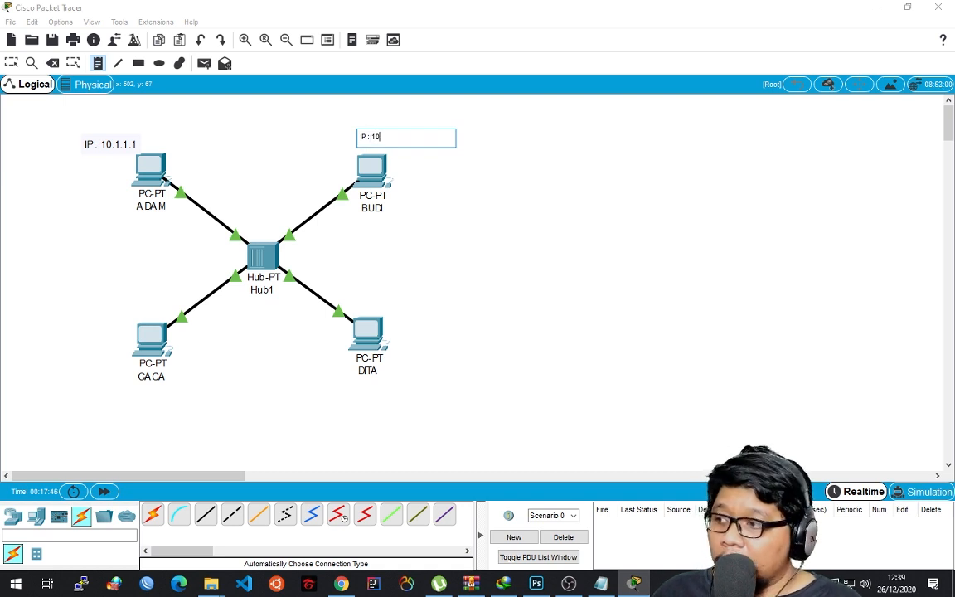
type(".1.1.12")
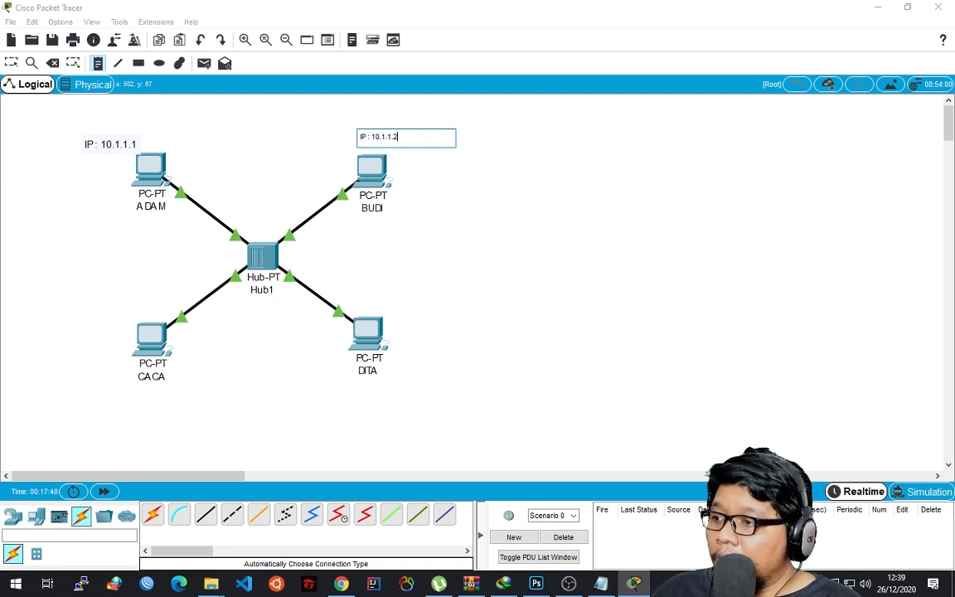
left_click(98, 63)
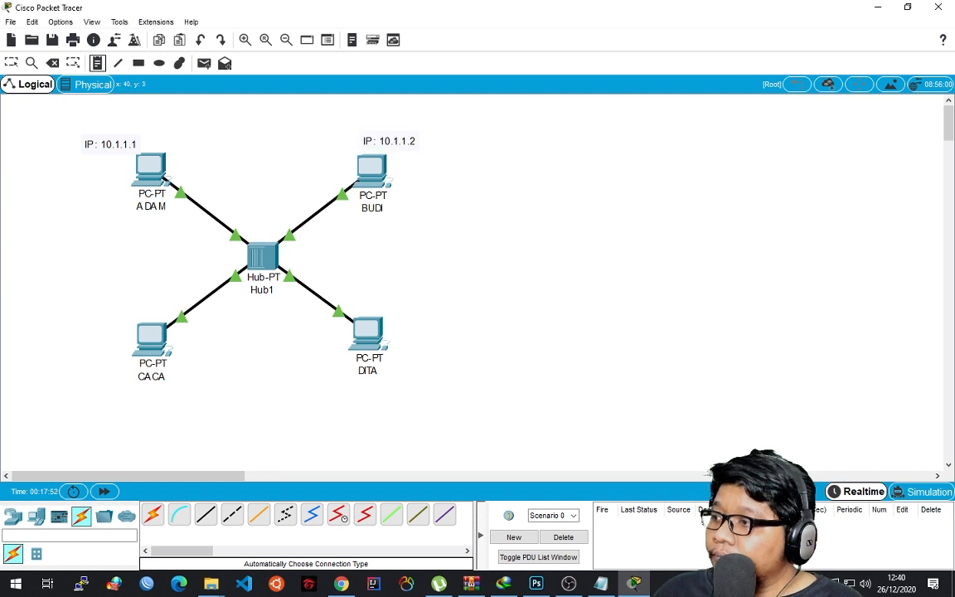
left_click(12, 63)
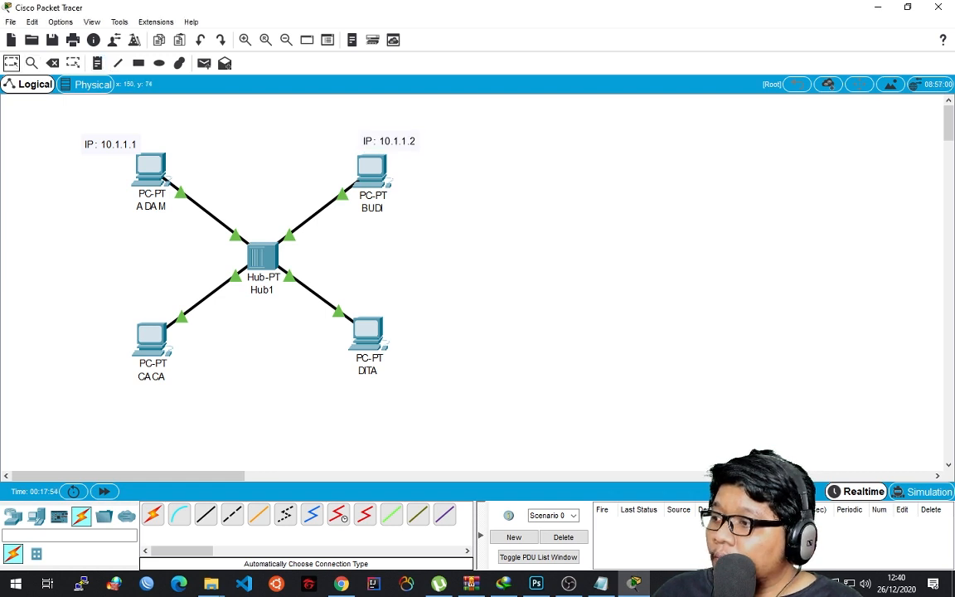
Check the IP configurations of the ADAM and BUDI PCs against their notes, closing each configuration.
left_click(151, 170)
left_click(348, 159)
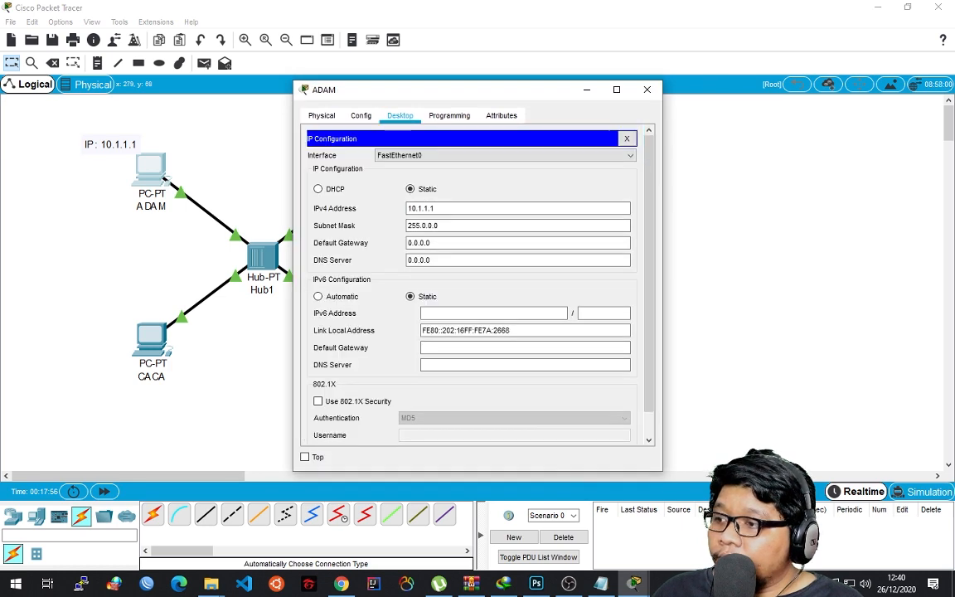
left_click(647, 88)
left_click(369, 161)
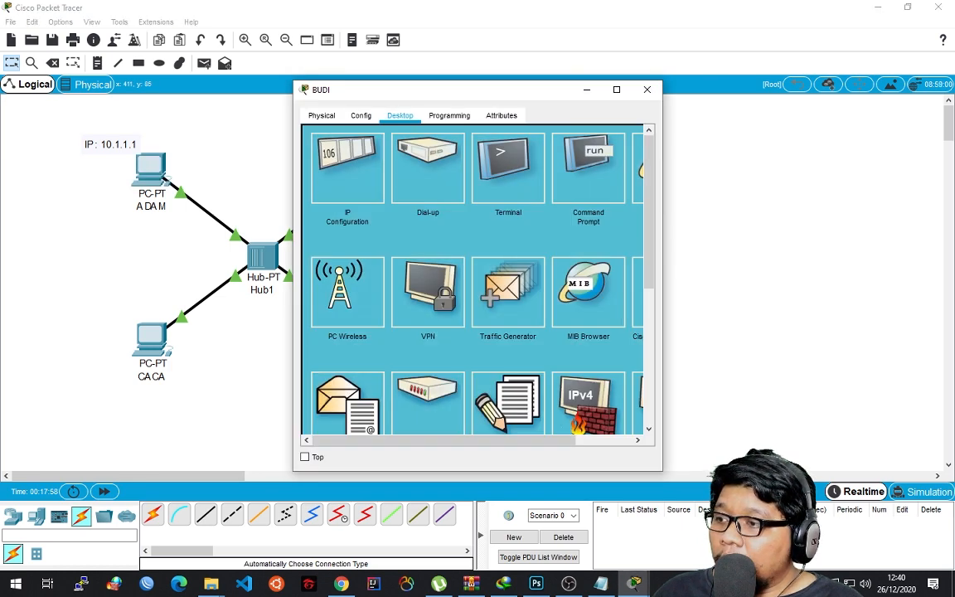
left_click(347, 169)
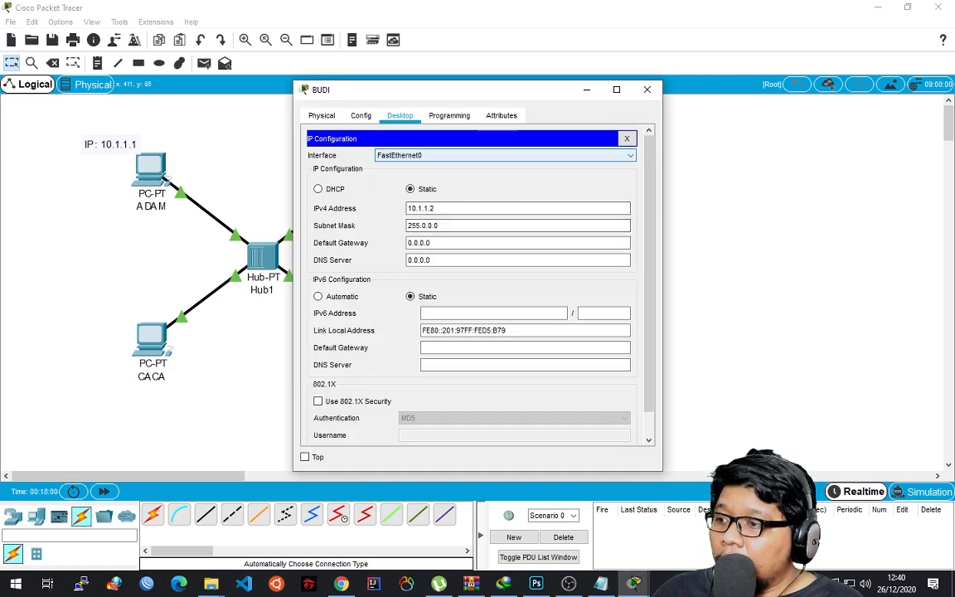
left_click(646, 88)
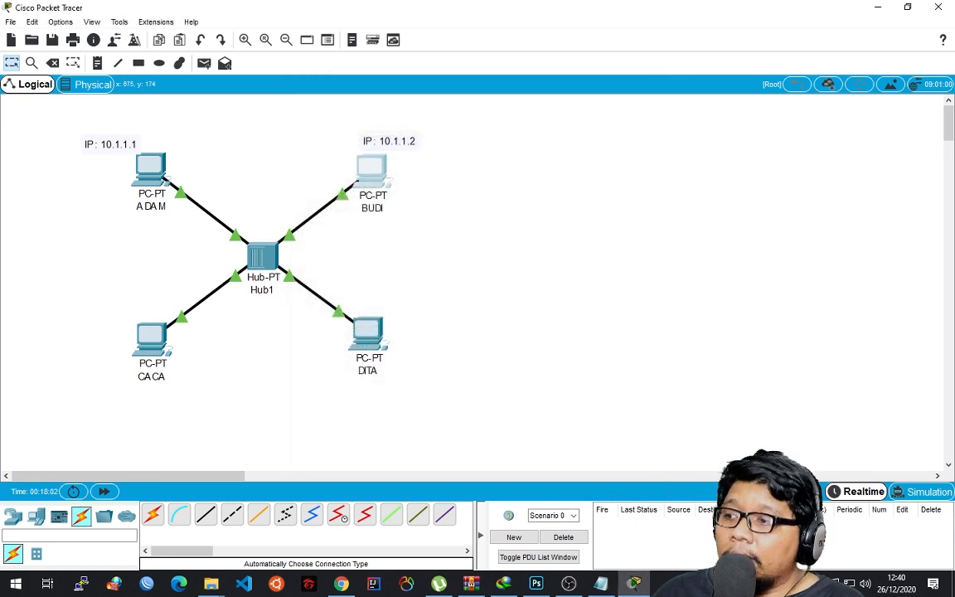
Move the IP note above the ADAM PC slightly higher.
left_click_drag(110, 144, 110, 136)
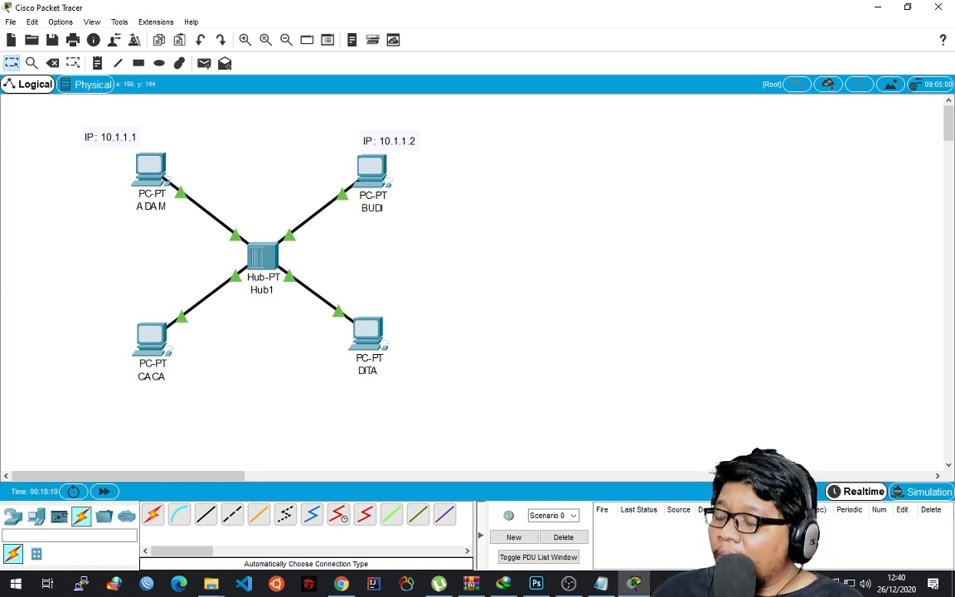
left_click(151, 205)
left_click(166, 137)
Run "ping 10.1.1.2" in the ADAM PC's Command Prompt with the topology kept in view, and close the PC's configuration.
left_click(150, 168)
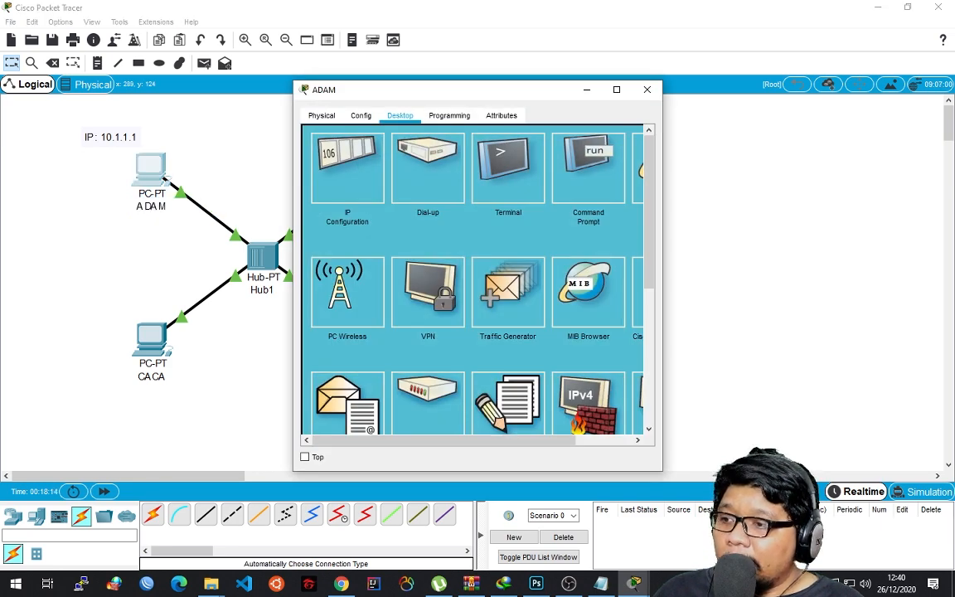
left_click(588, 170)
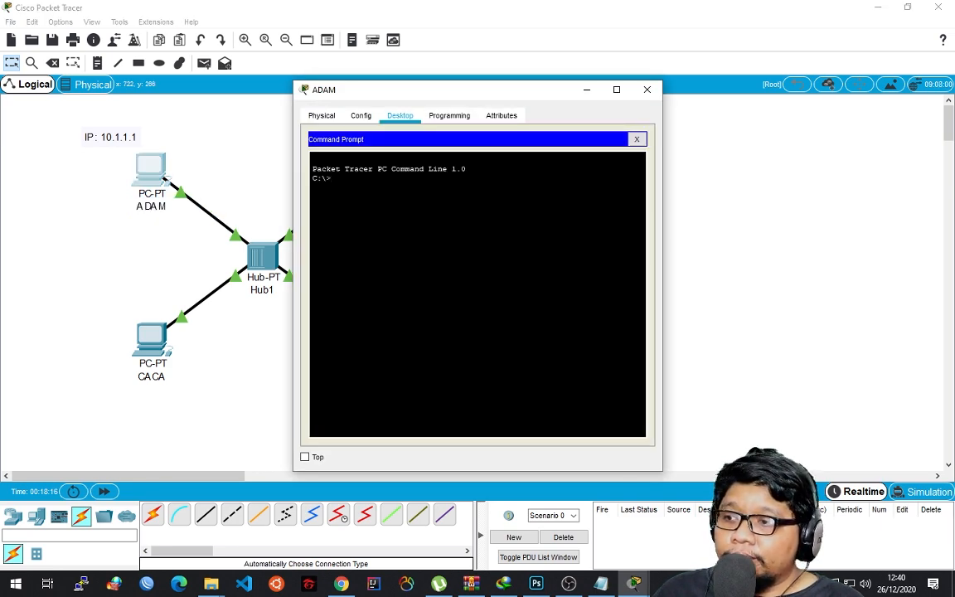
left_click_drag(507, 91, 489, 91)
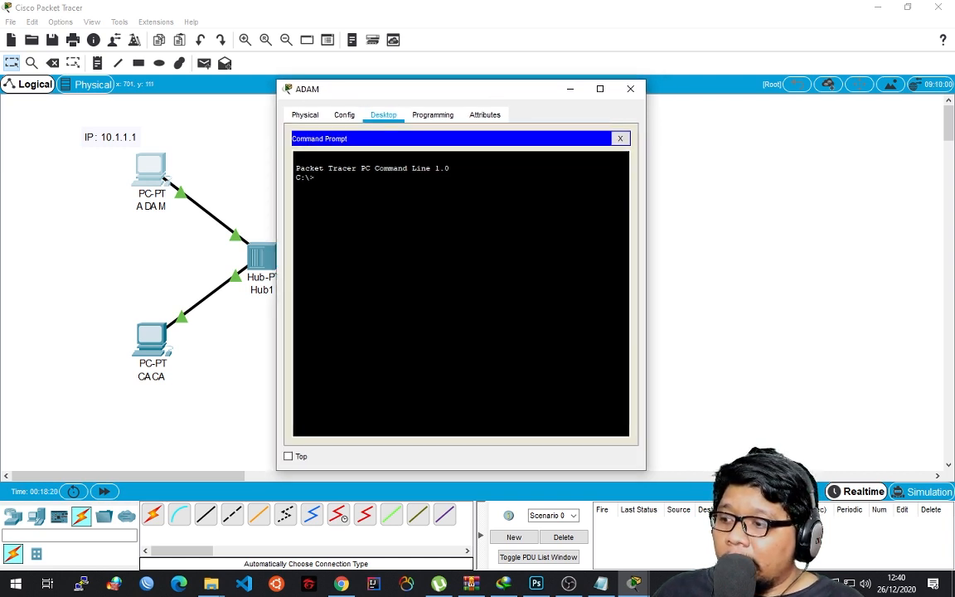
type("p")
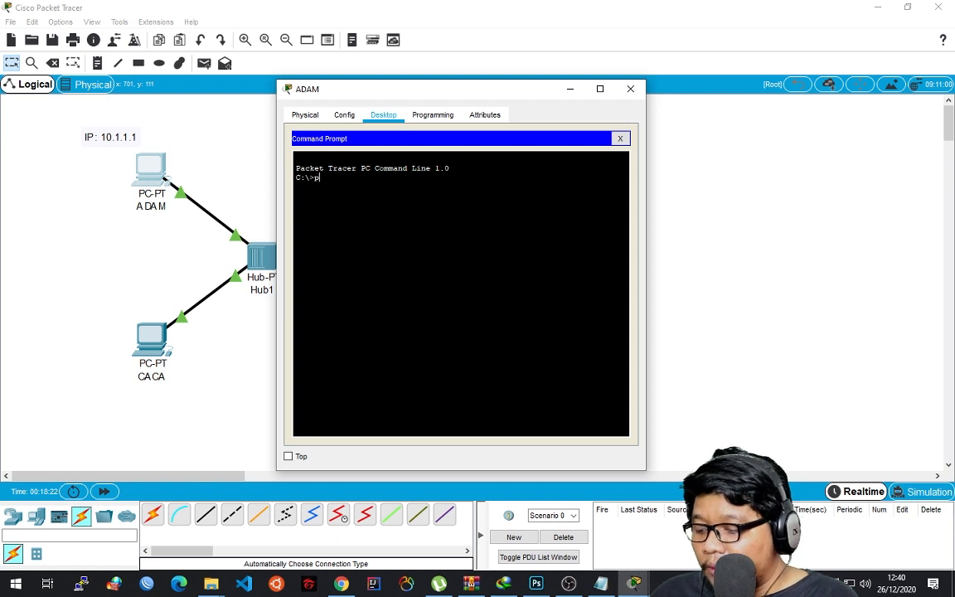
type("ing 10.1.1.2")
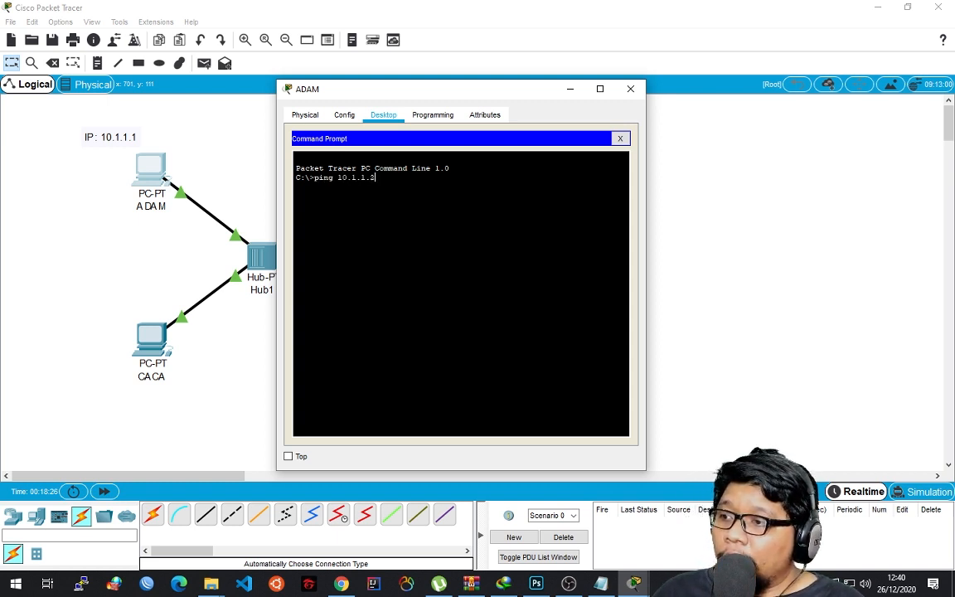
left_click_drag(514, 90, 695, 102)
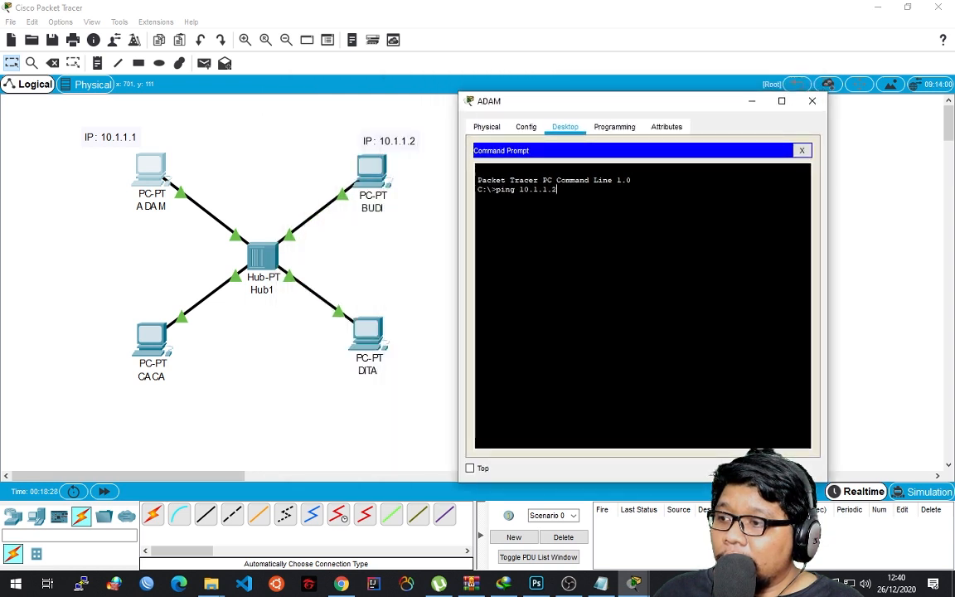
key("Return")
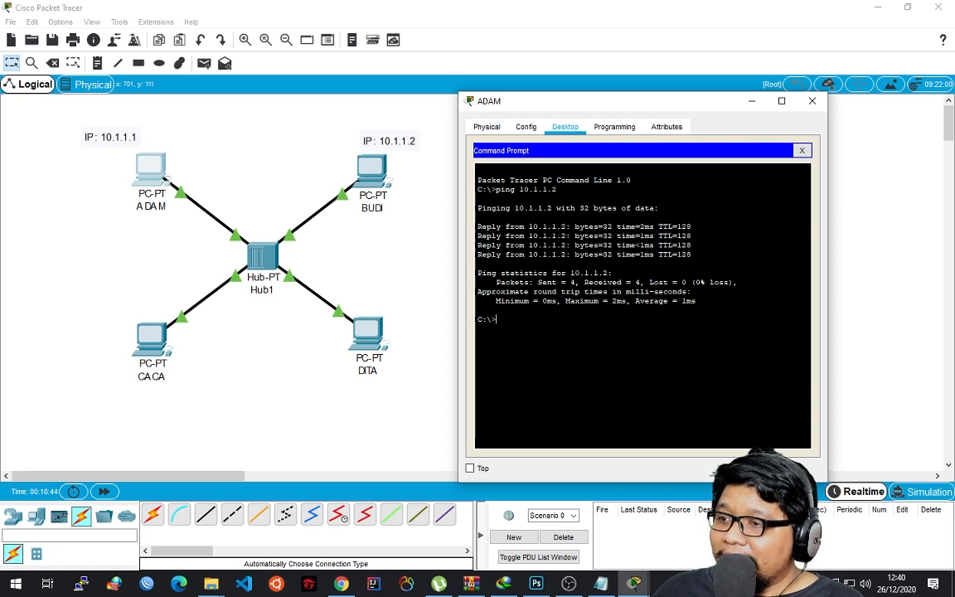
left_click(812, 101)
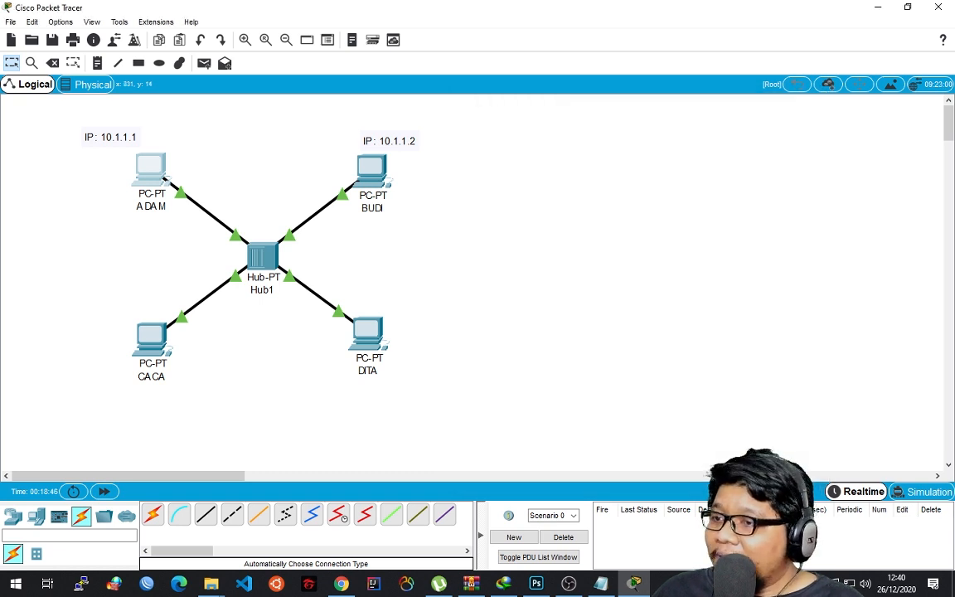
Place a note reading "IP : 10.1.1.3" below the CACA PC.
left_click(97, 63)
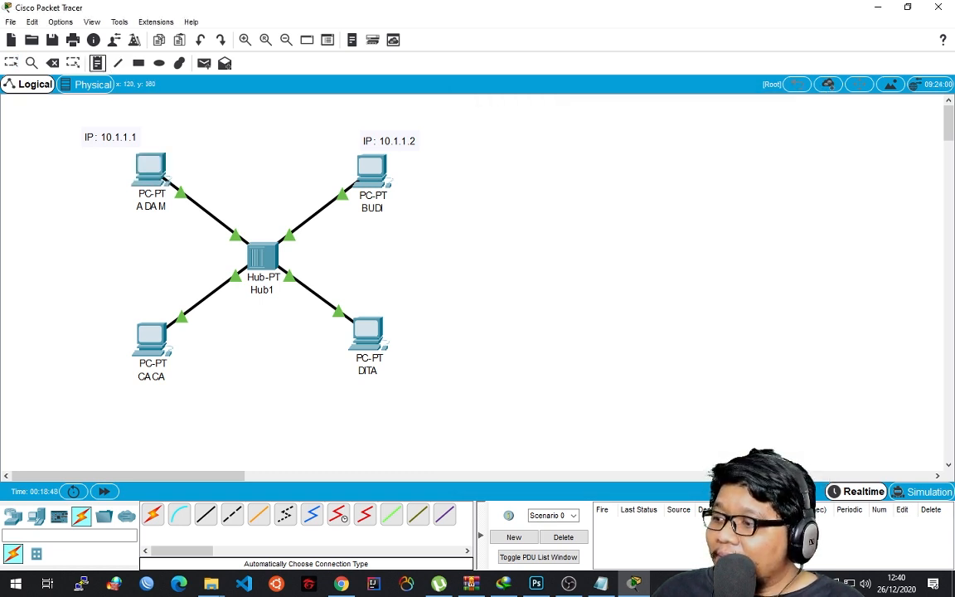
left_click(103, 383)
type("IP")
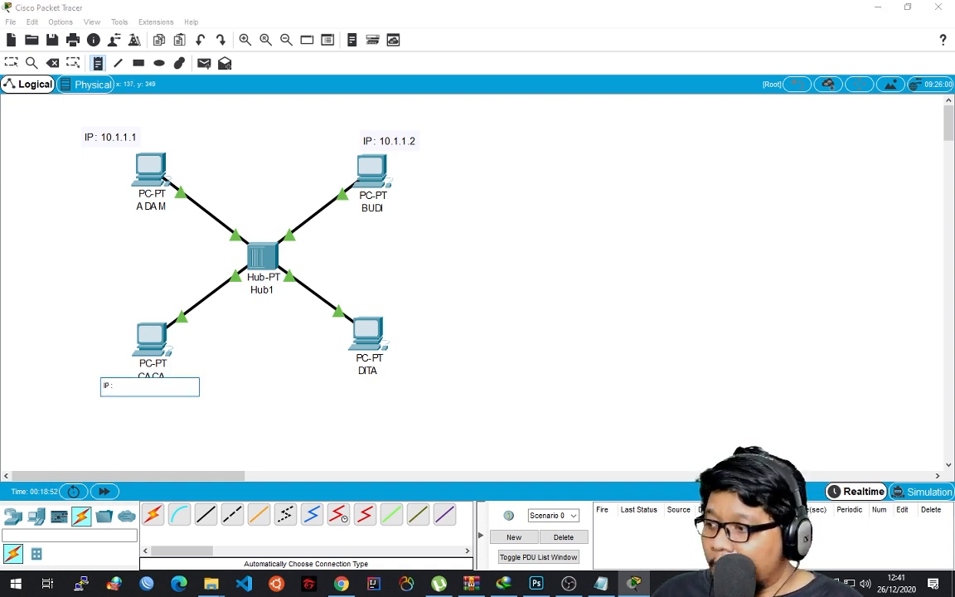
type(" : 10.1.1.")
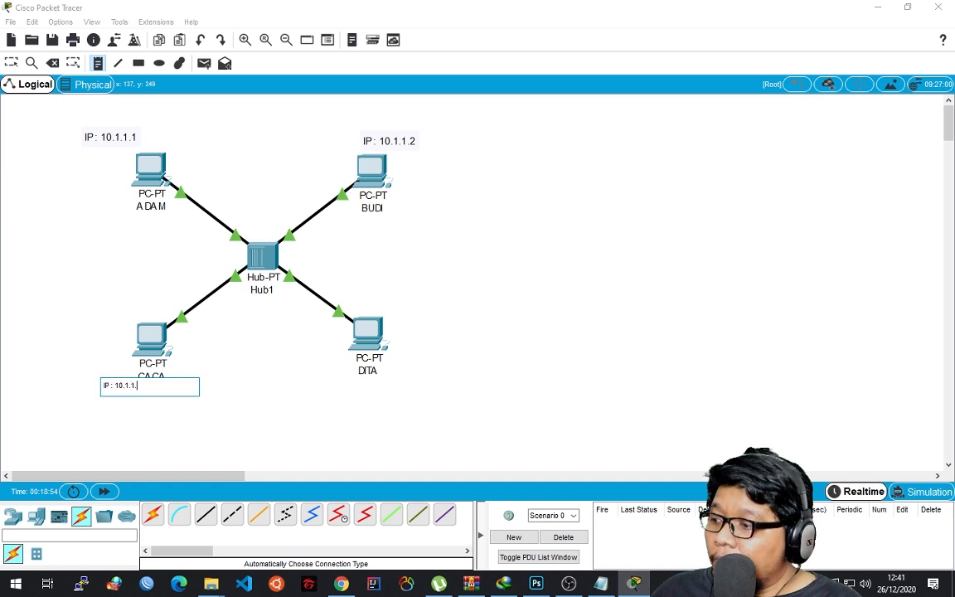
type("3")
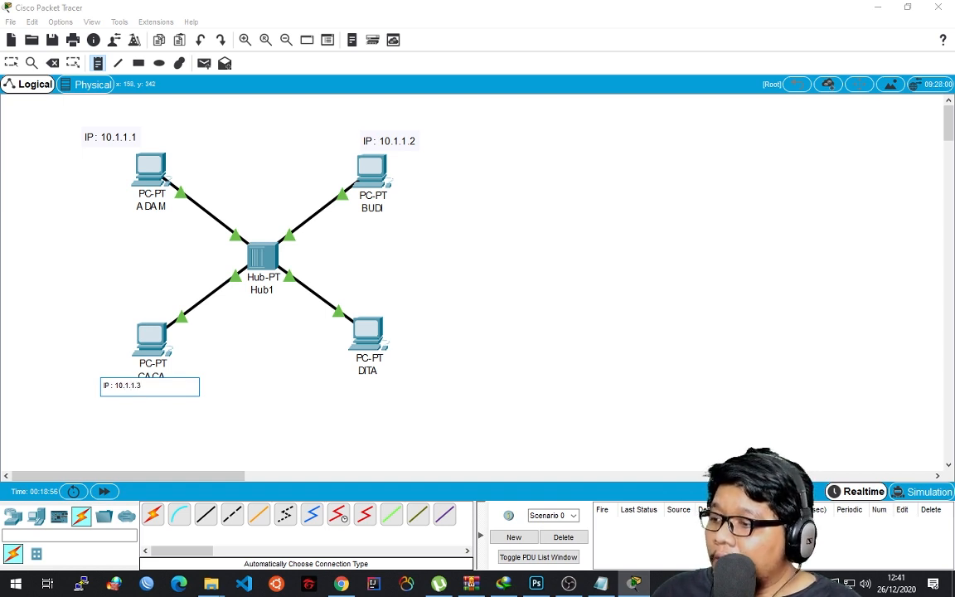
Place a note reading "10.1.1.4" below the DITA PC.
left_click(338, 387)
type("10.1.1.1")
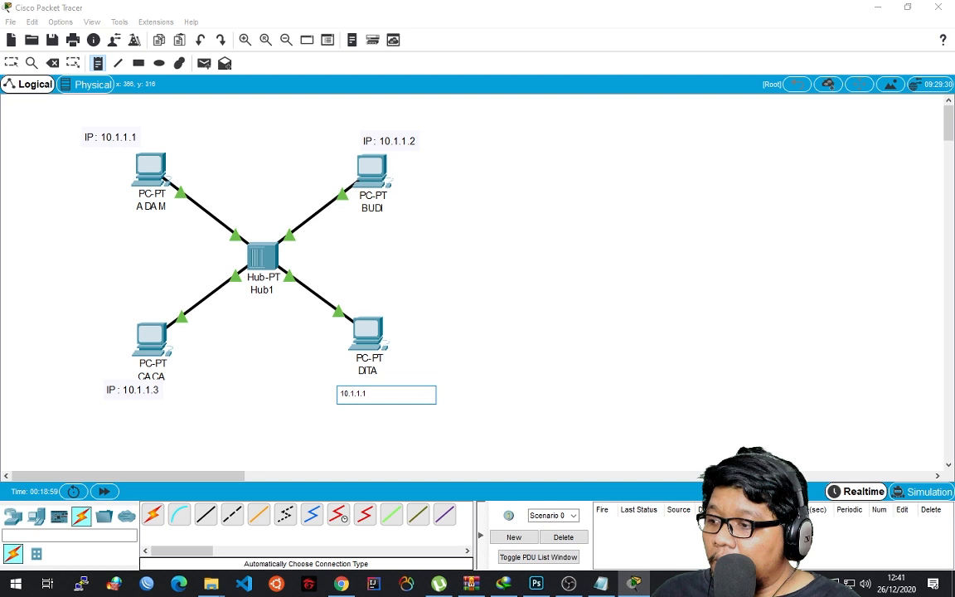
key("BackSpace")
type("4")
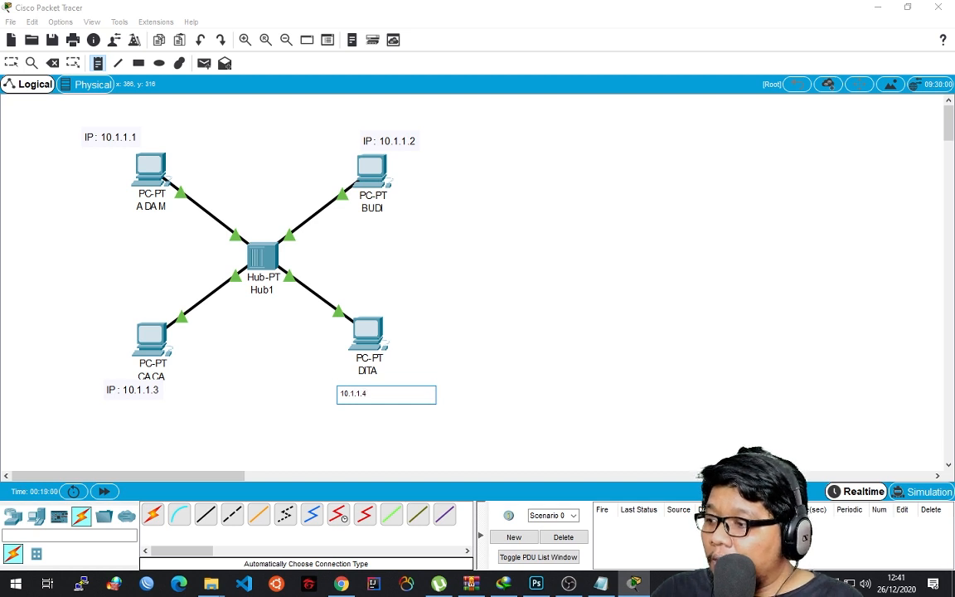
Move the note below the DITA PC closer to it and change its text to "IP : 10.1.1.4".
key("Escape")
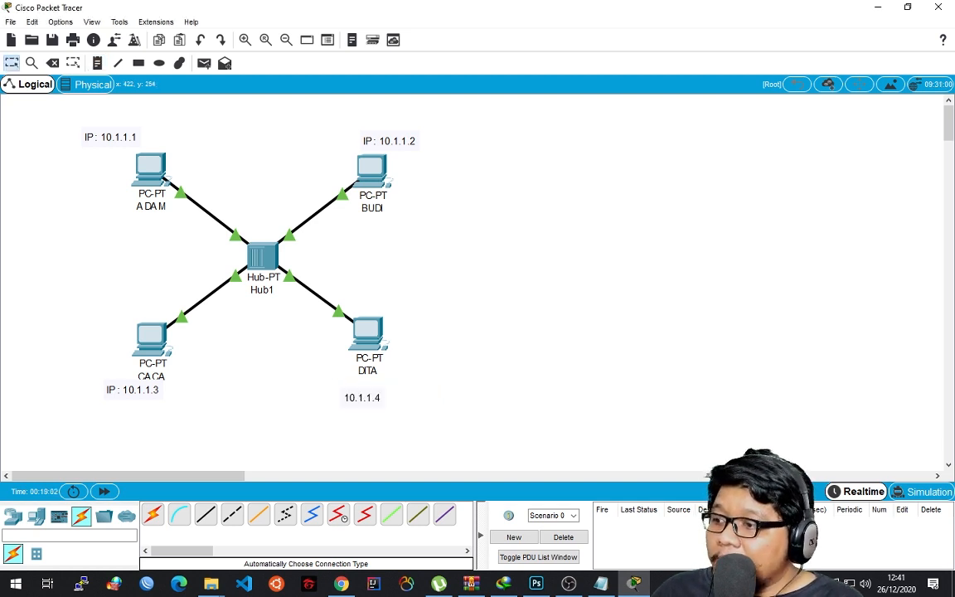
left_click_drag(363, 398, 369, 386)
double_click(362, 383)
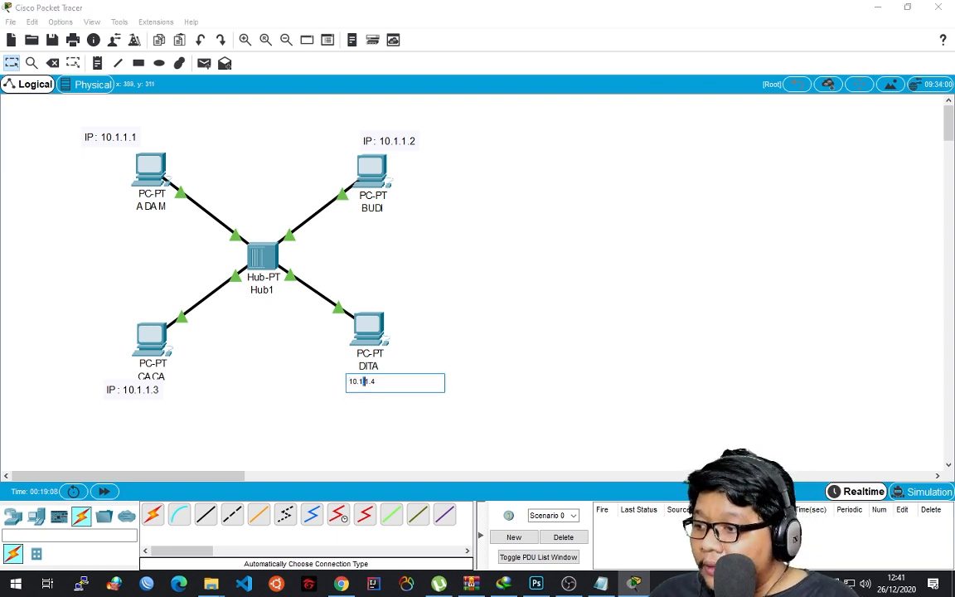
left_click(349, 382)
type("IP :")
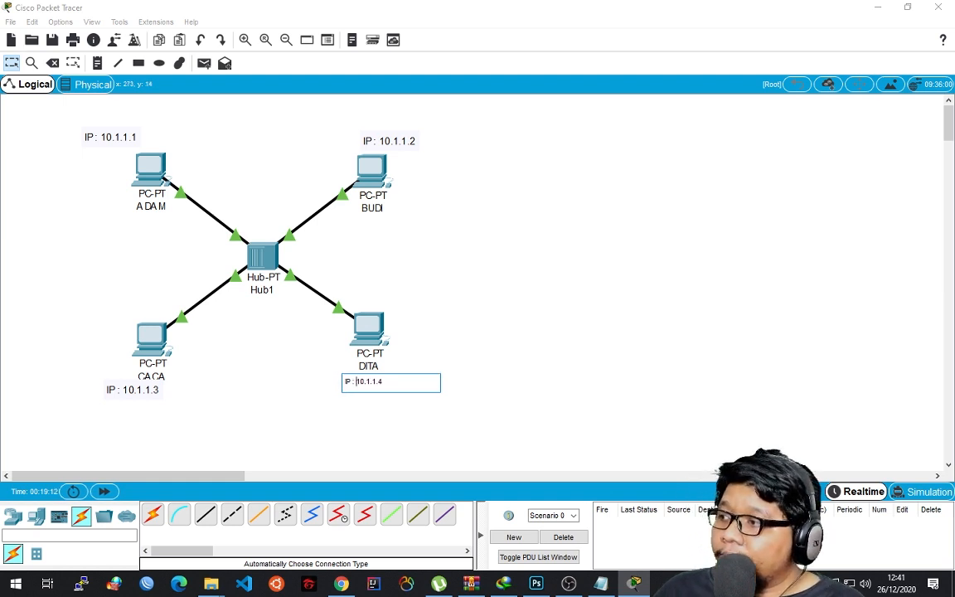
left_click(507, 406)
Tidy the layout by moving the CACA PC up slightly and nudging the IP notes of DITA, CACA and BUDI into line.
left_click_drag(141, 334, 142, 325)
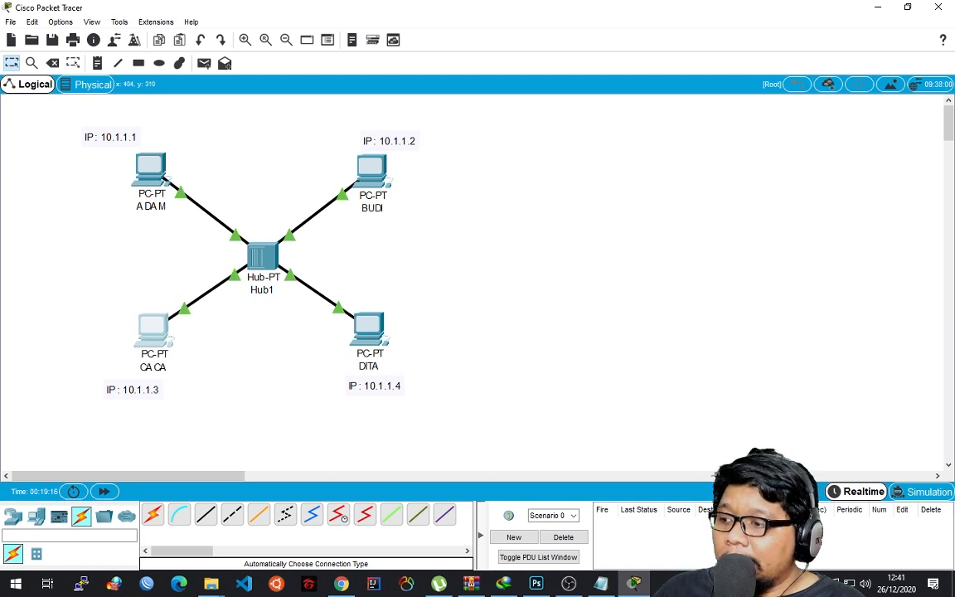
left_click_drag(377, 385, 379, 381)
left_click_drag(126, 390, 123, 385)
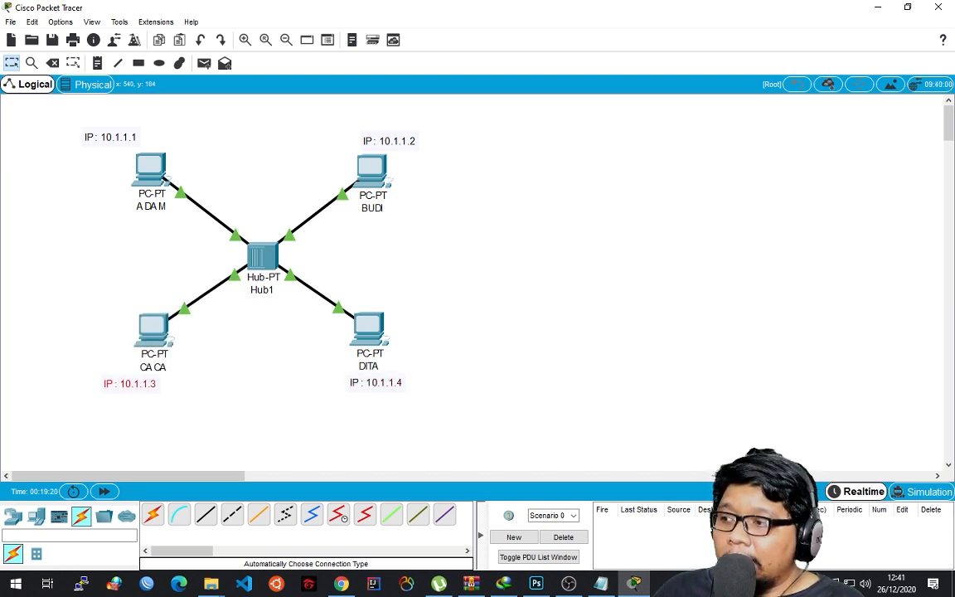
left_click_drag(389, 141, 384, 135)
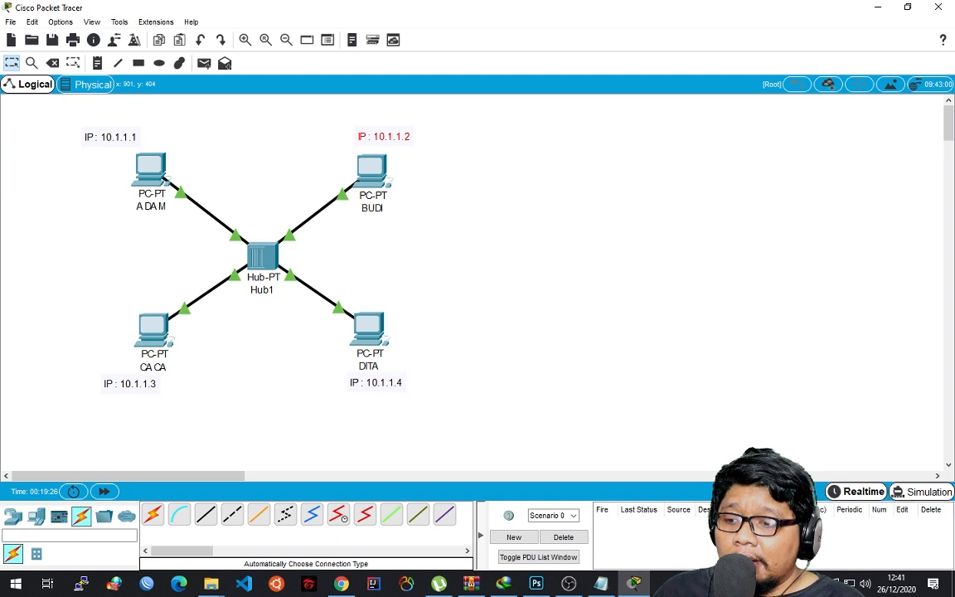
Switch to Simulation mode, run "ping 10.1.1.2" in the ADAM PC's Command Prompt, and close the PC's configuration.
left_click(921, 492)
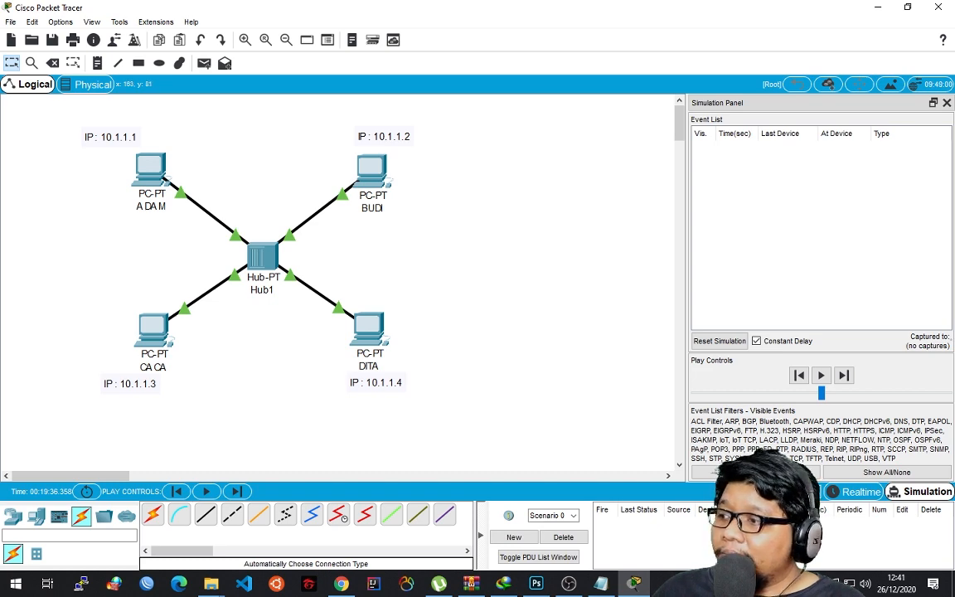
left_click(151, 168)
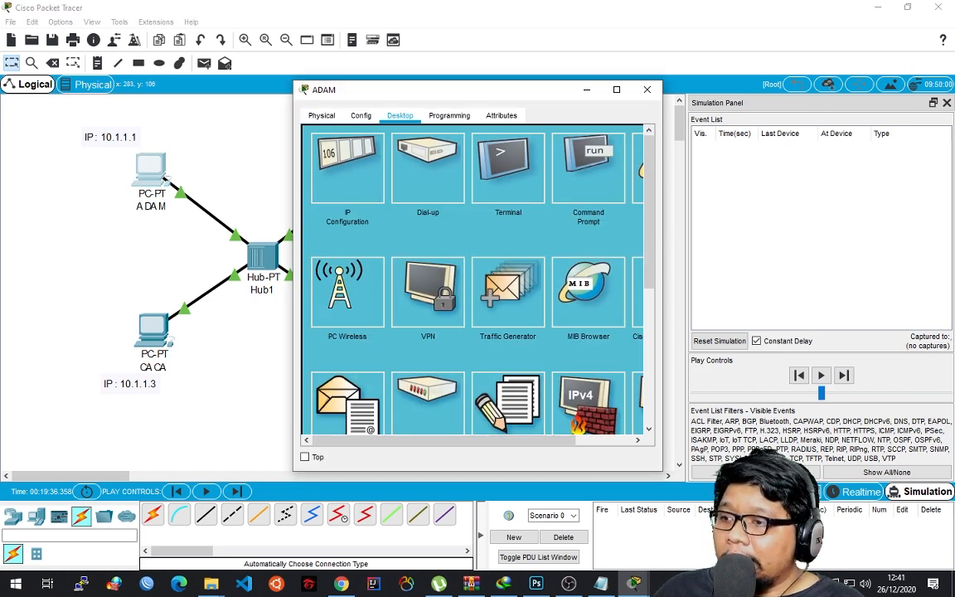
left_click(588, 169)
key("Up")
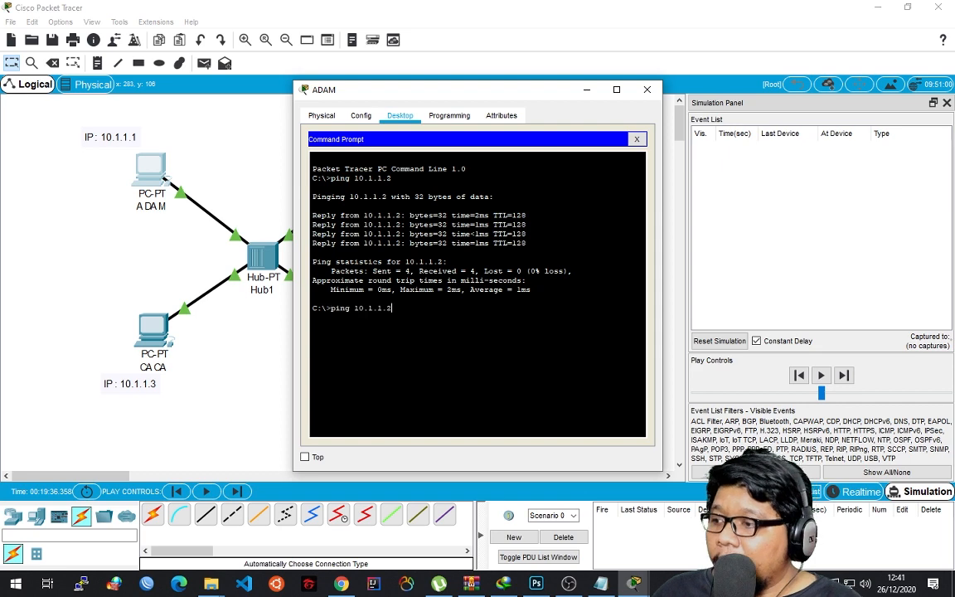
left_click_drag(527, 89, 454, 110)
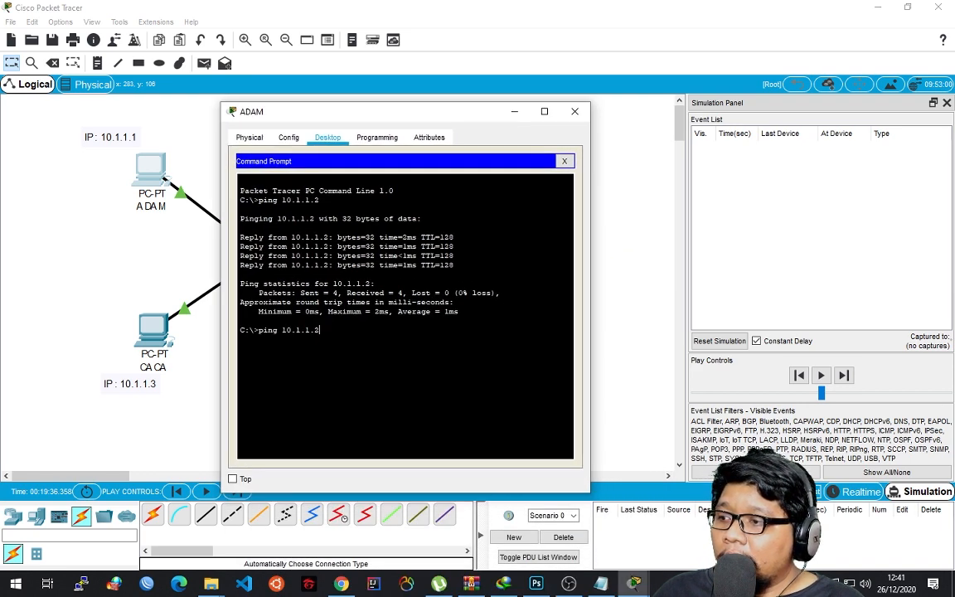
key("Return")
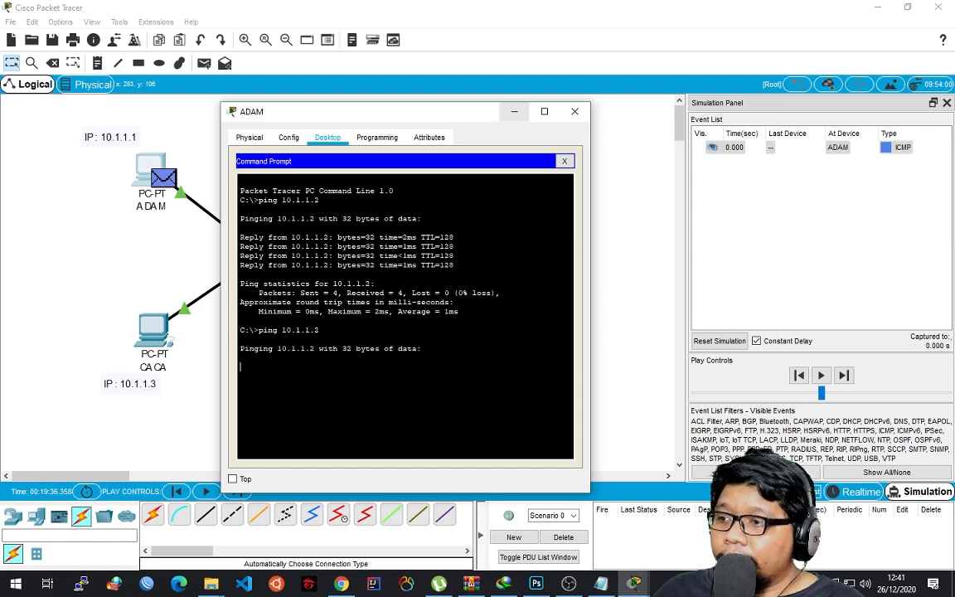
left_click(575, 111)
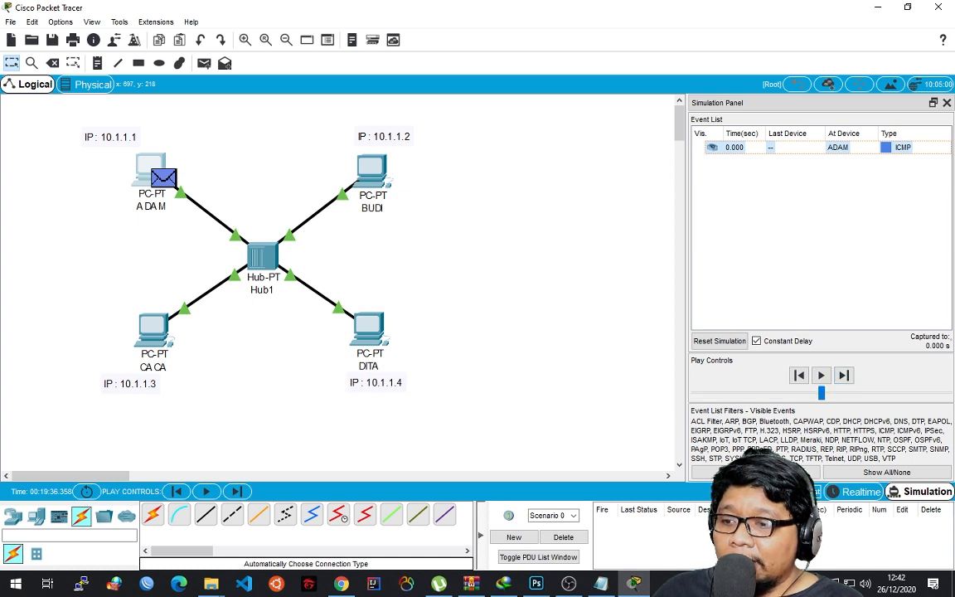
Step the simulation forward six times to follow ADAM's ping packets through the hub.
left_click(844, 376)
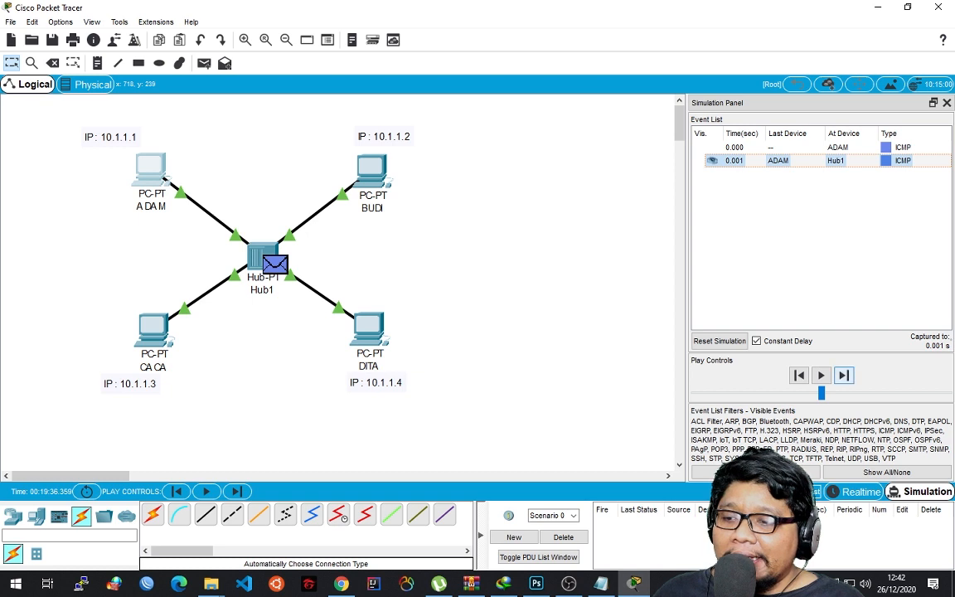
left_click(843, 375)
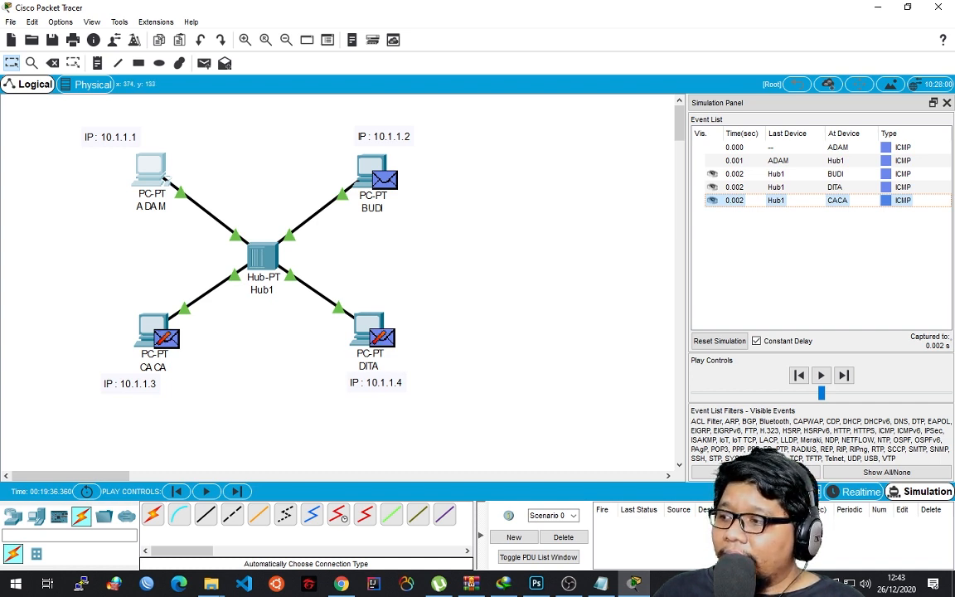
left_click(844, 376)
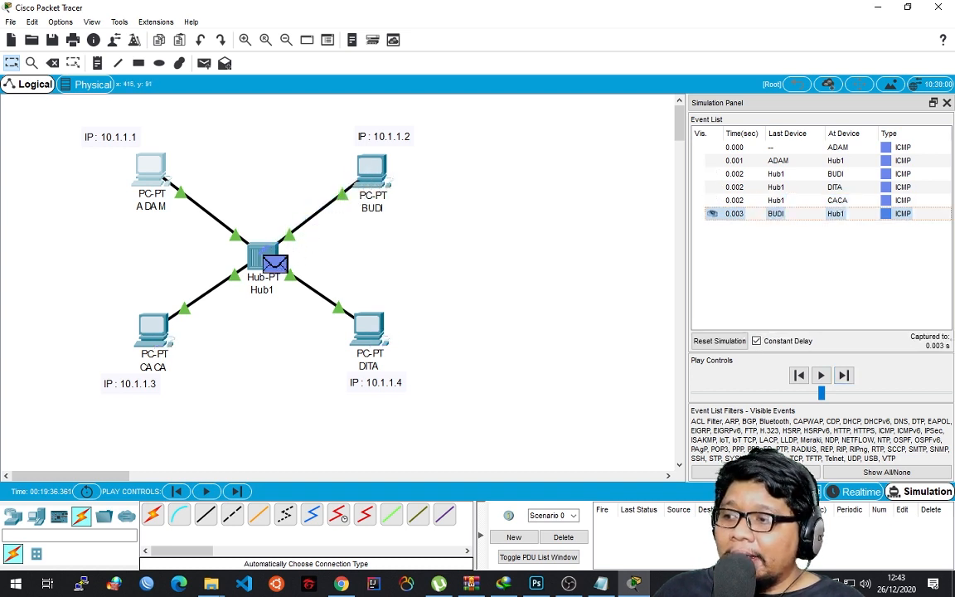
mouse_move(381, 184)
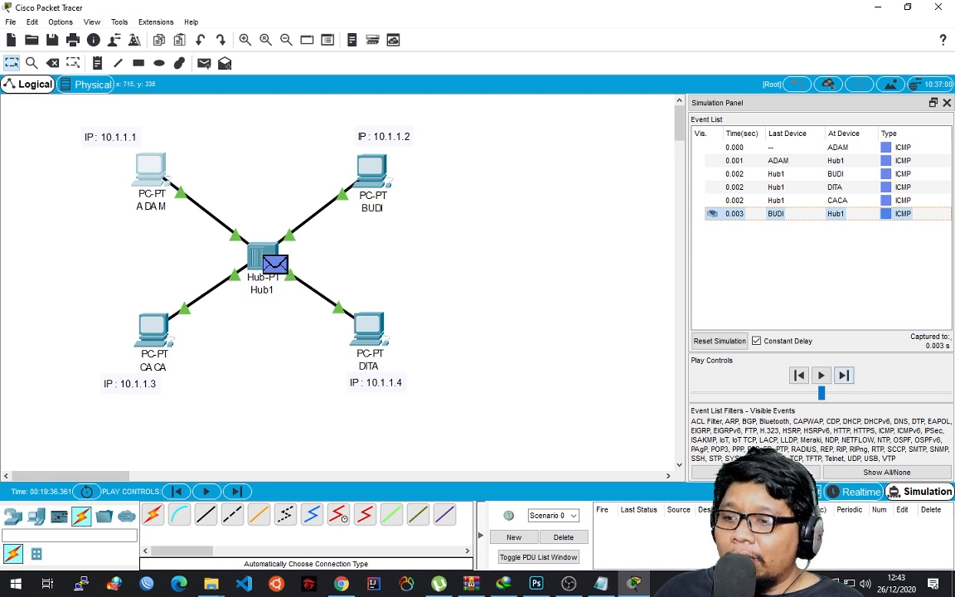
left_click(843, 375)
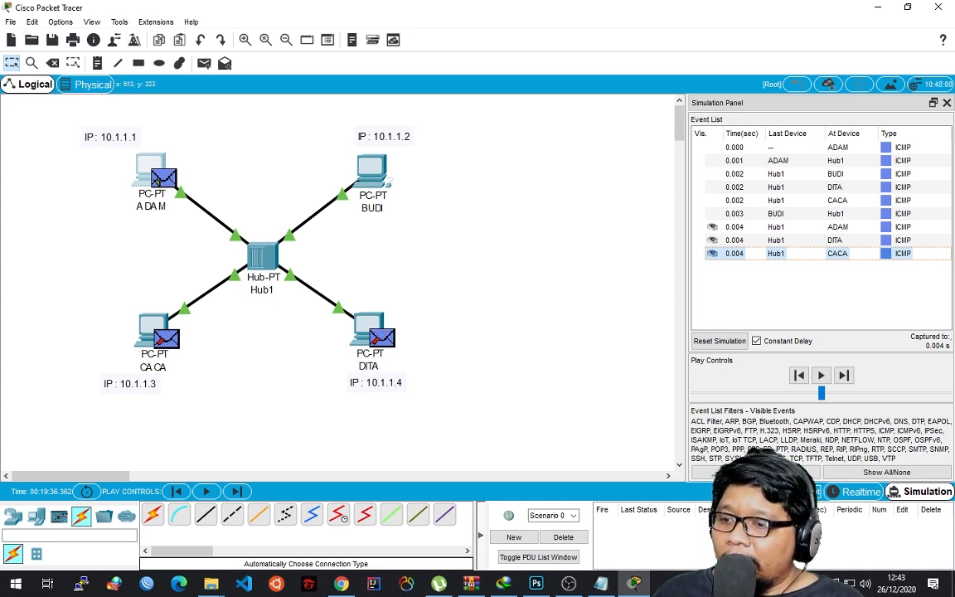
left_click(843, 376)
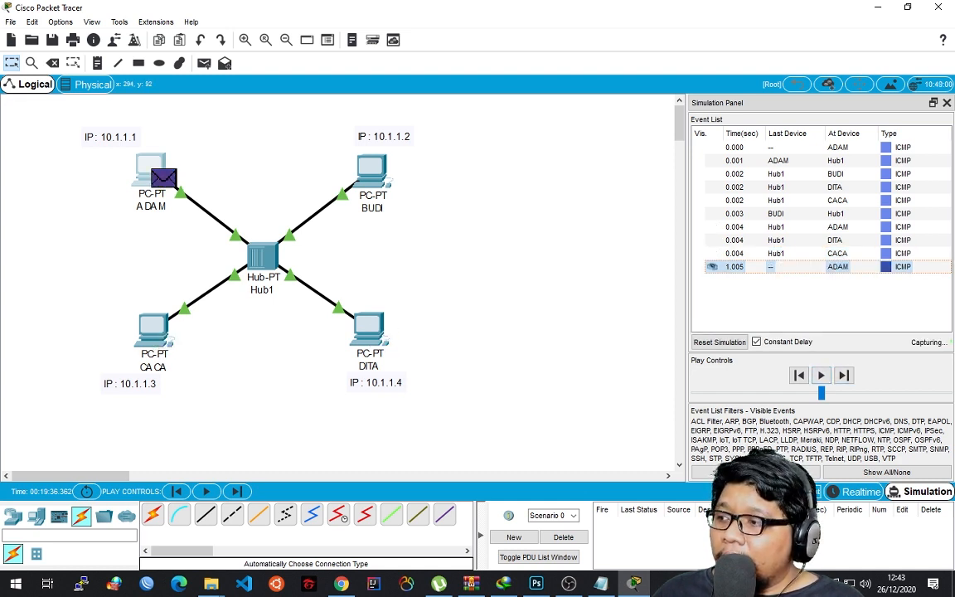
left_click(843, 375)
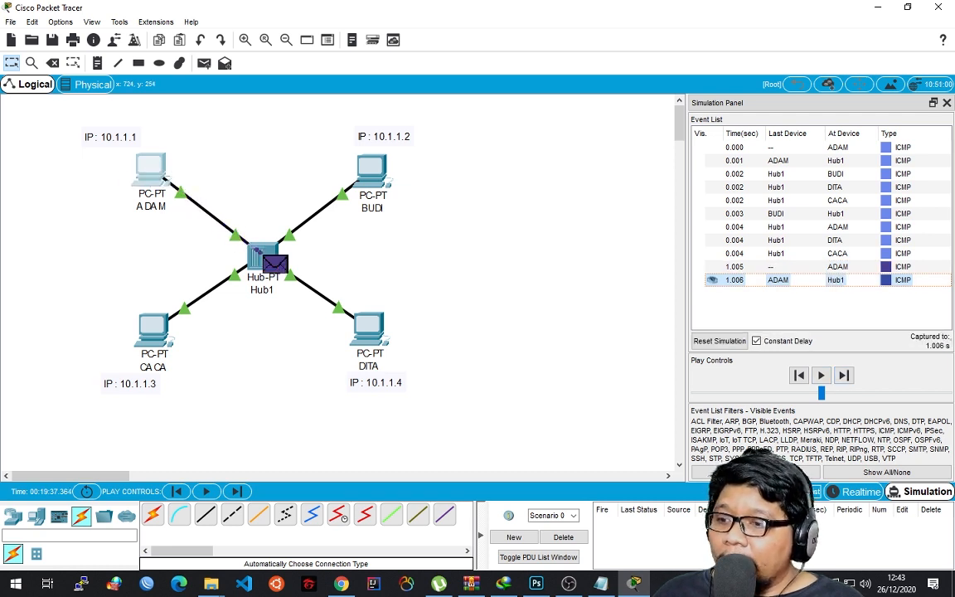
Close the simulation panel and return the network to Realtime mode.
left_click(854, 491)
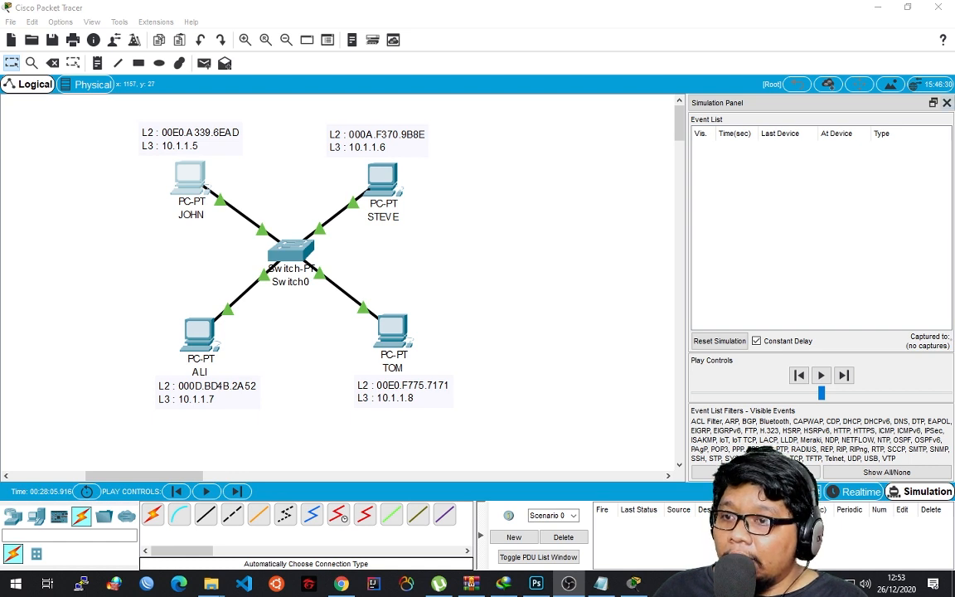
left_click(947, 103)
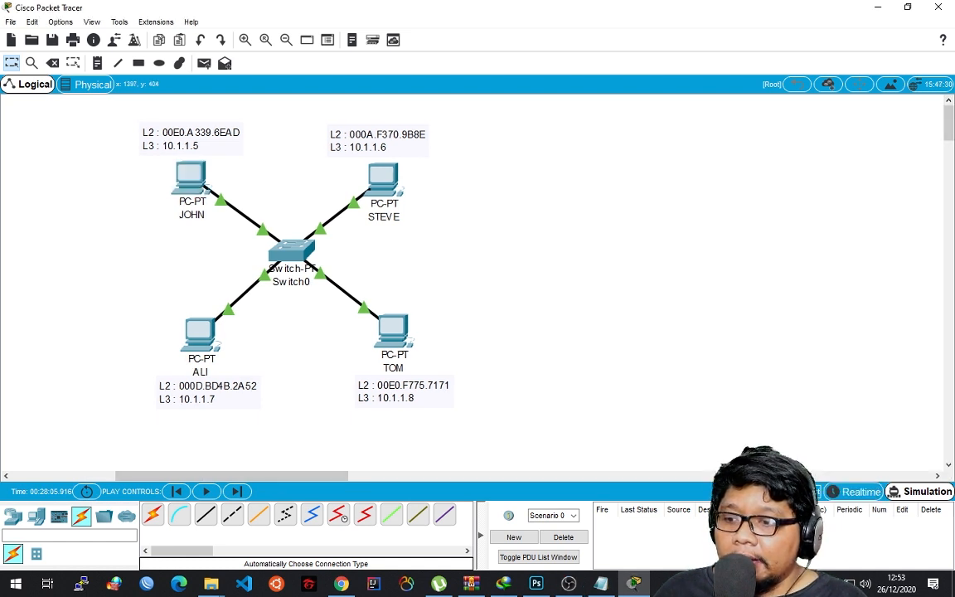
left_click(803, 492)
left_click(858, 491)
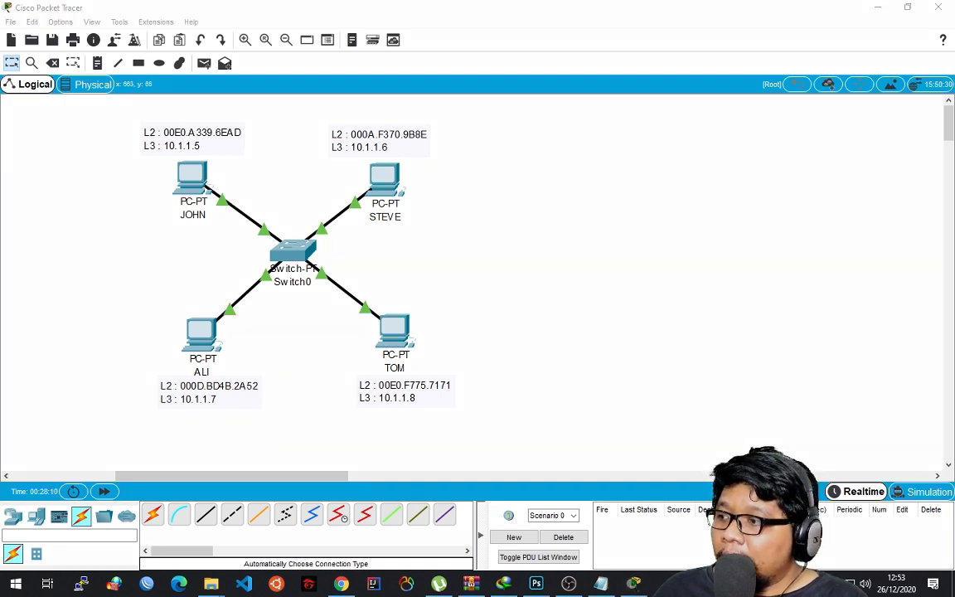
Underline the L3 addresses of the JOHN, STEVE, ALI and TOM PCs in red, and remove the marks again.
left_click(541, 150)
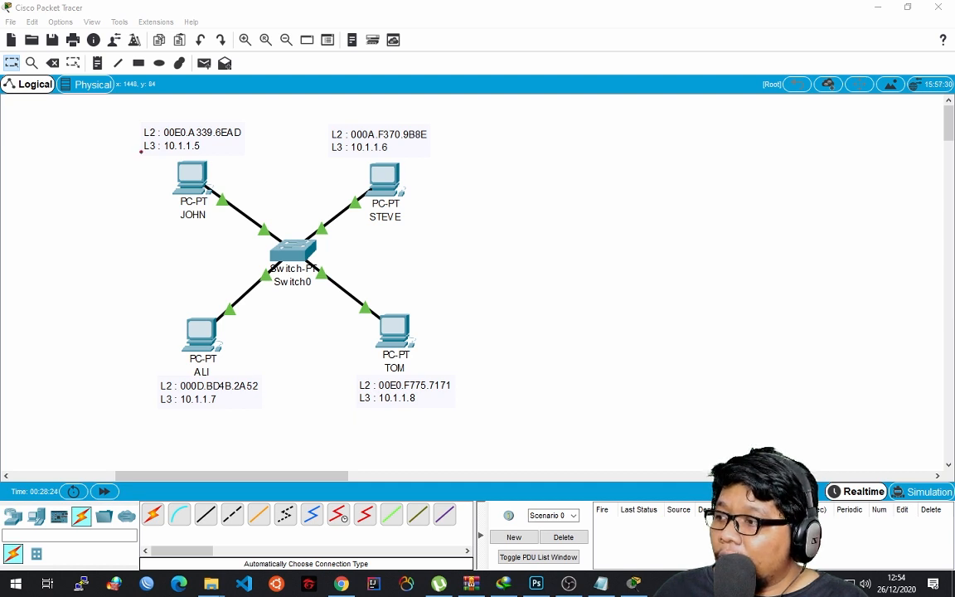
left_click_drag(141, 151, 212, 153)
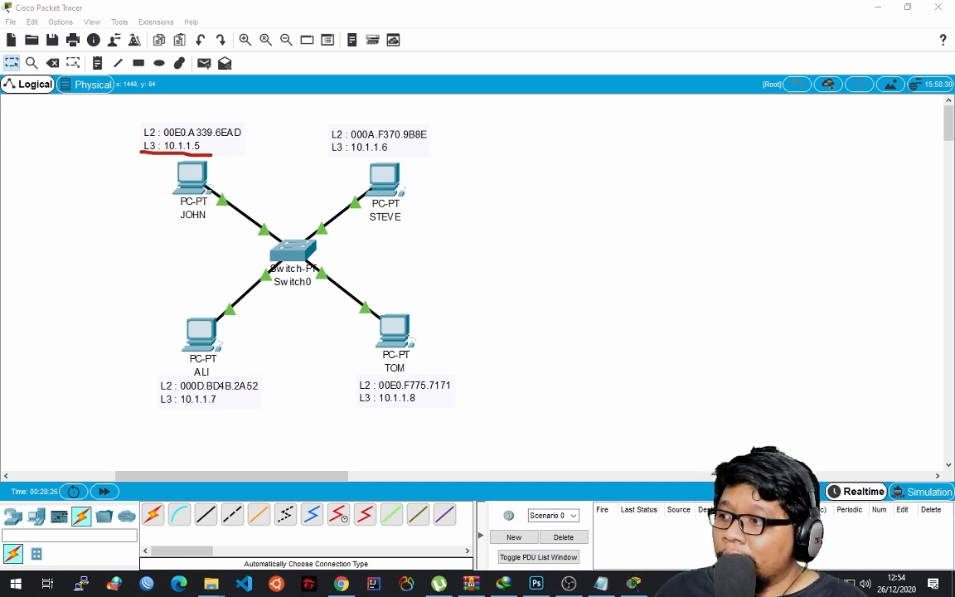
left_click_drag(341, 154, 395, 152)
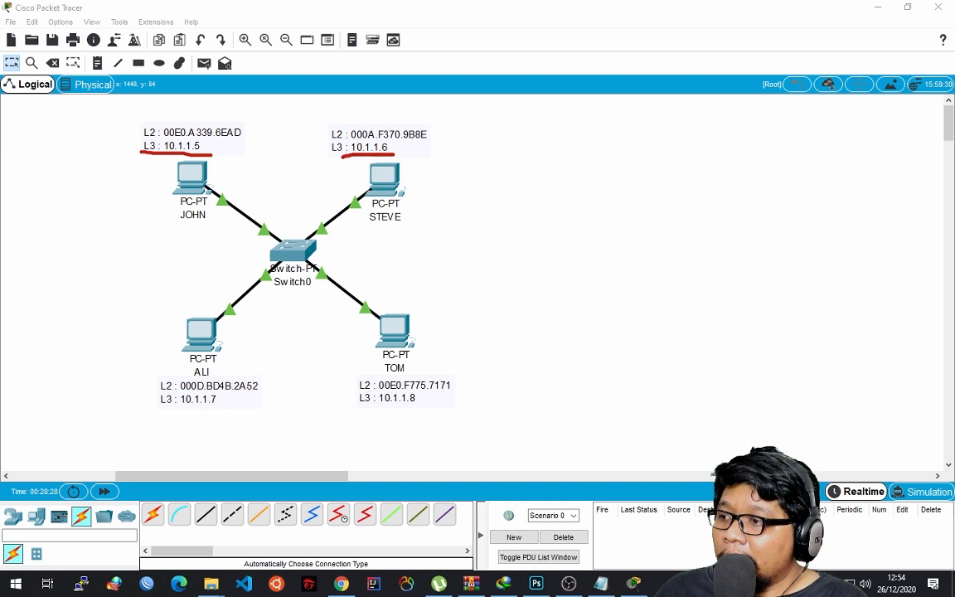
left_click_drag(181, 409, 224, 409)
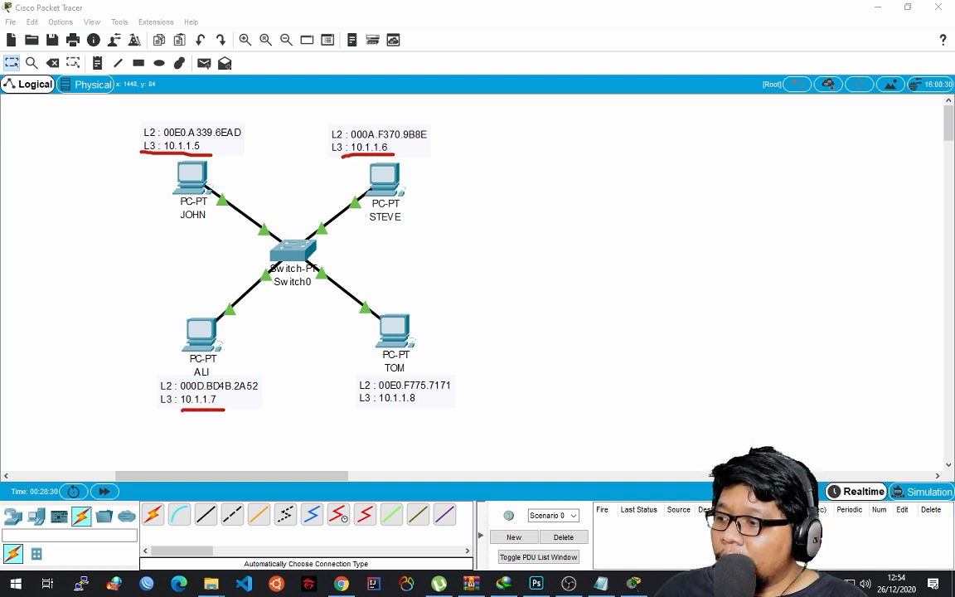
left_click_drag(386, 414, 443, 414)
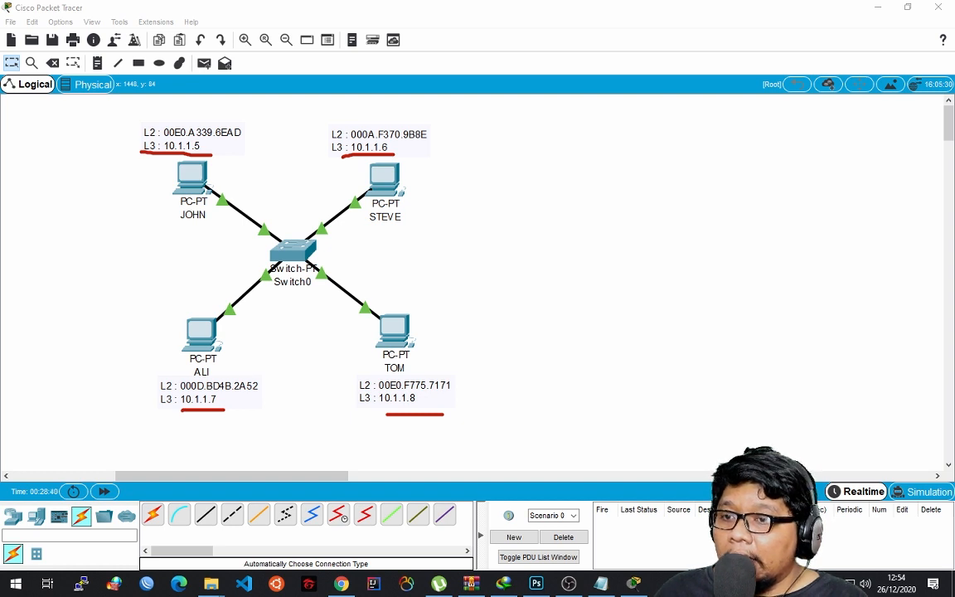
key("ctrl+z")
key("ctrl+z")
key("ctrl+z")
key("ctrl+z")
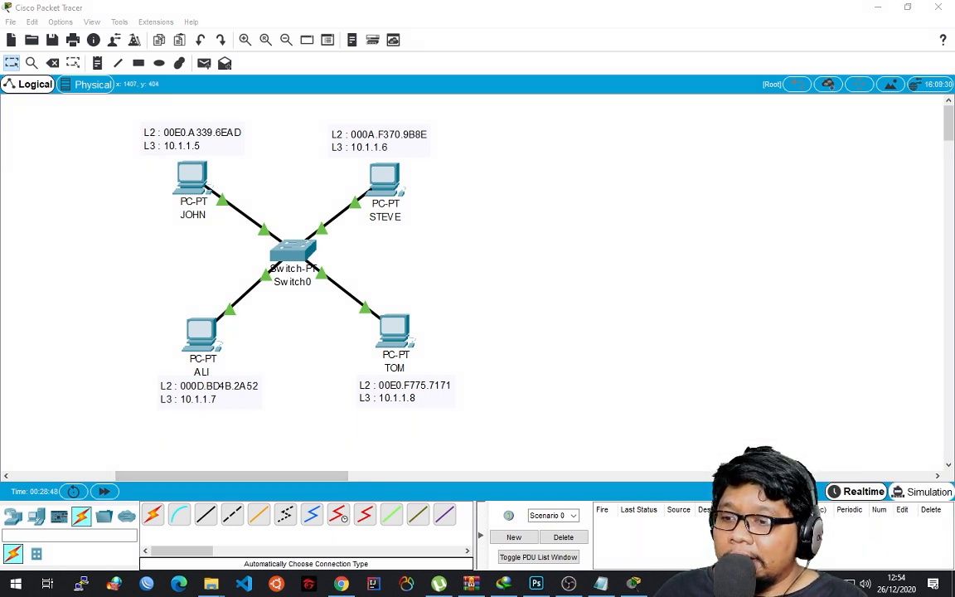
Switch to Simulation mode, run "ping 10.1.1.8" in the JOHN PC's Command Prompt, and close the PC's configuration.
key("shift+s")
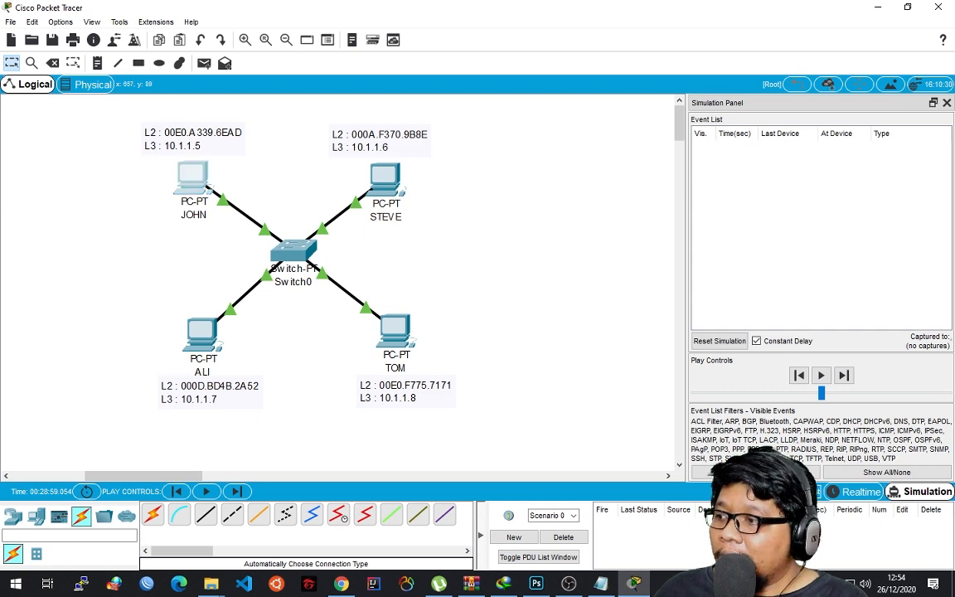
left_click(192, 174)
left_click_drag(545, 94, 400, 71)
left_click(443, 144)
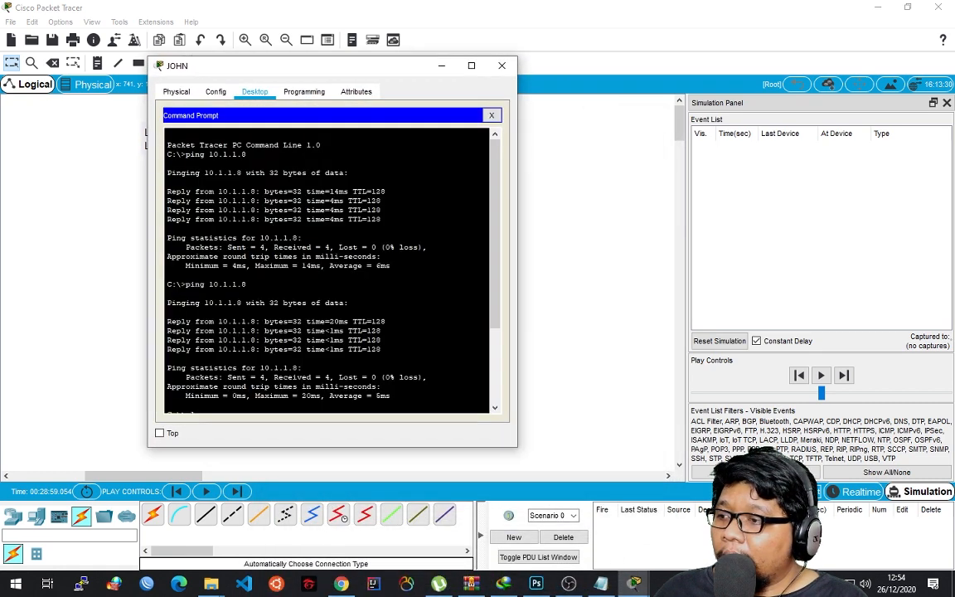
key("Up")
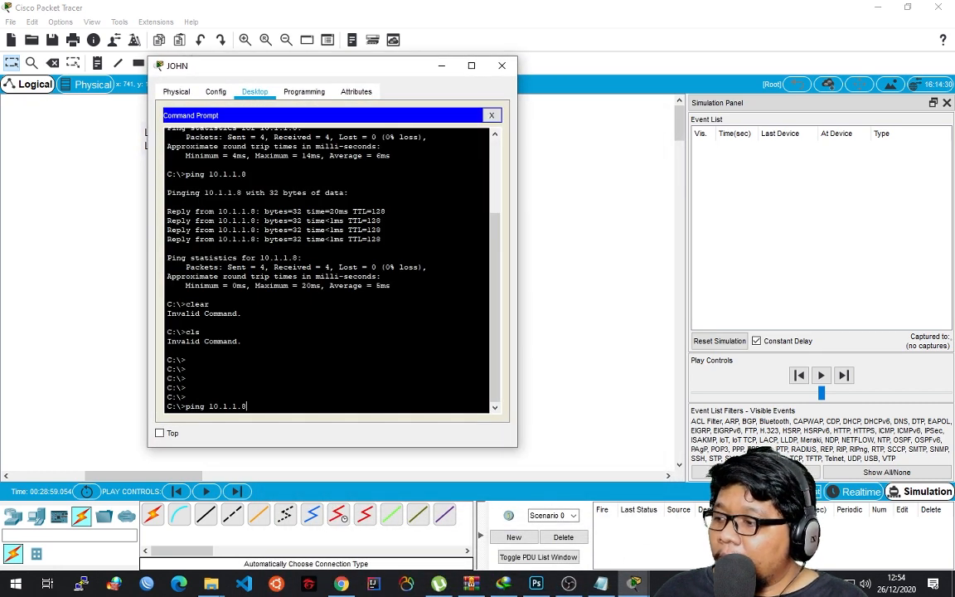
left_click_drag(353, 73, 377, 58)
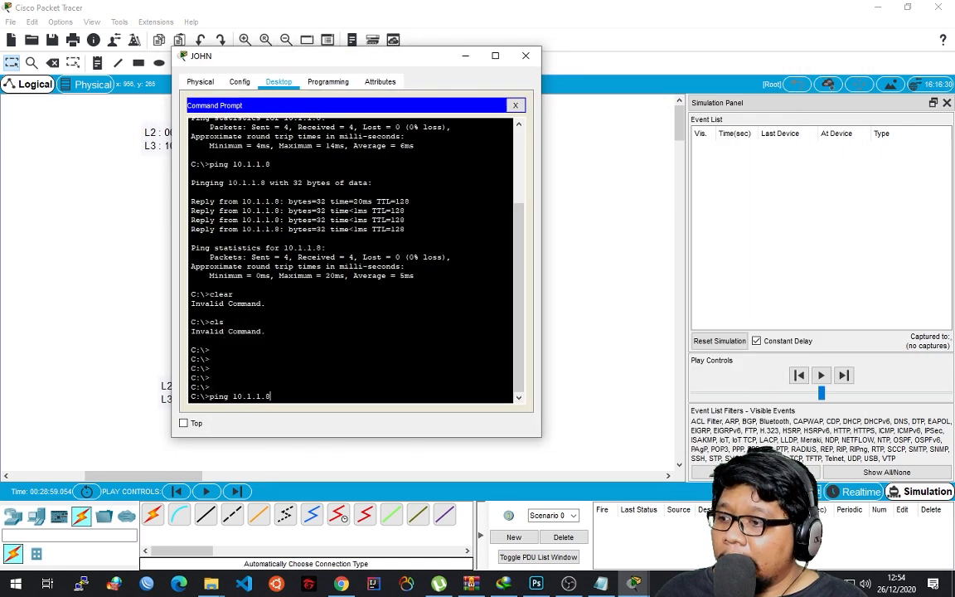
key("Return")
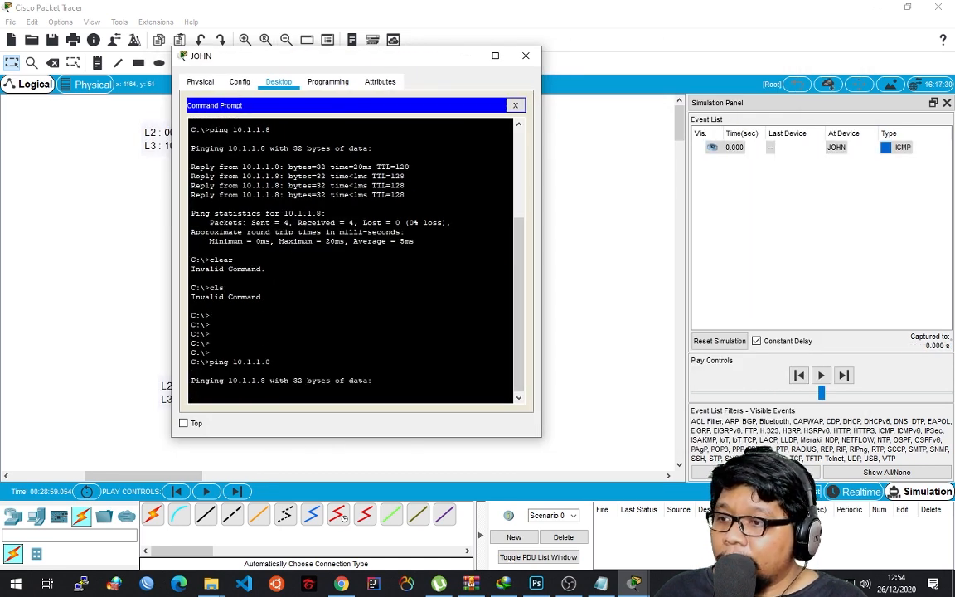
left_click(525, 56)
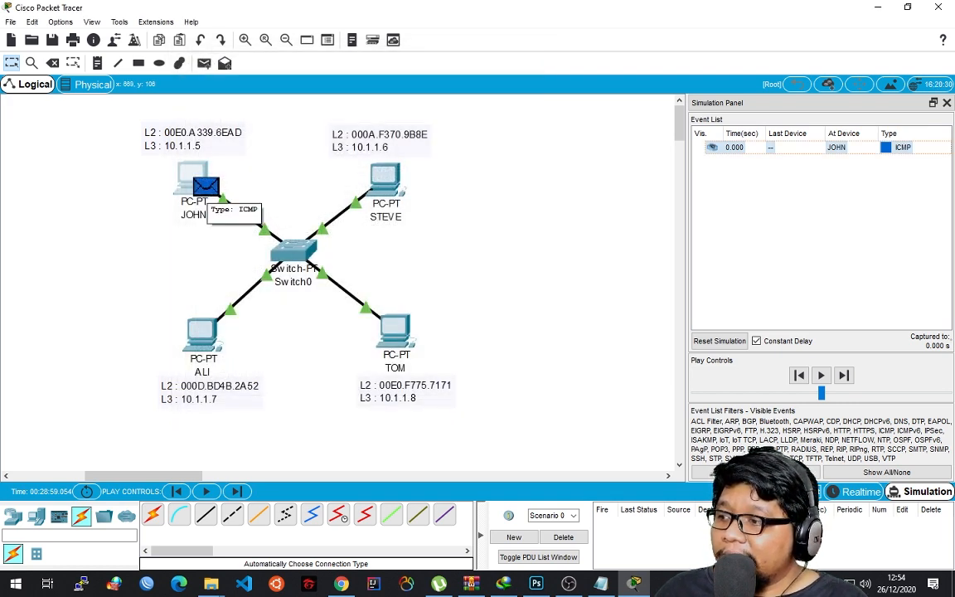
Step the simulation forward four times to follow JOHN's ping to TOM through the switch, and restart Simulation mode by way of Realtime.
left_click(844, 375)
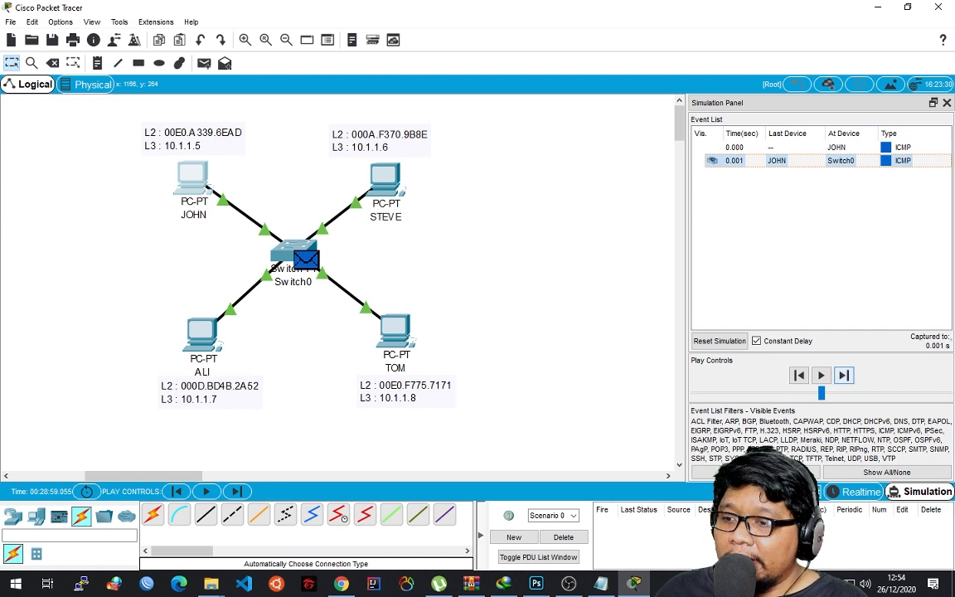
left_click(843, 375)
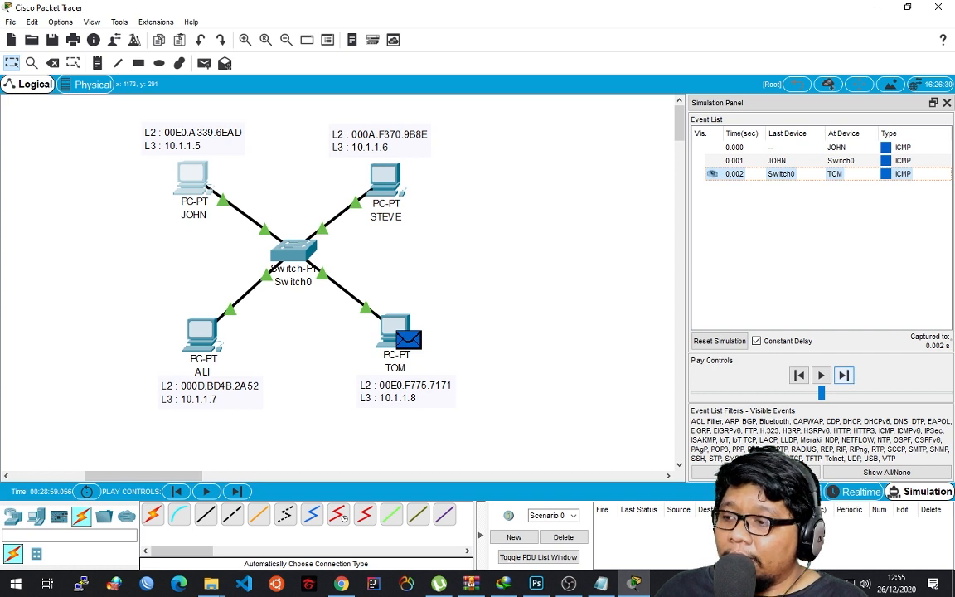
left_click(844, 375)
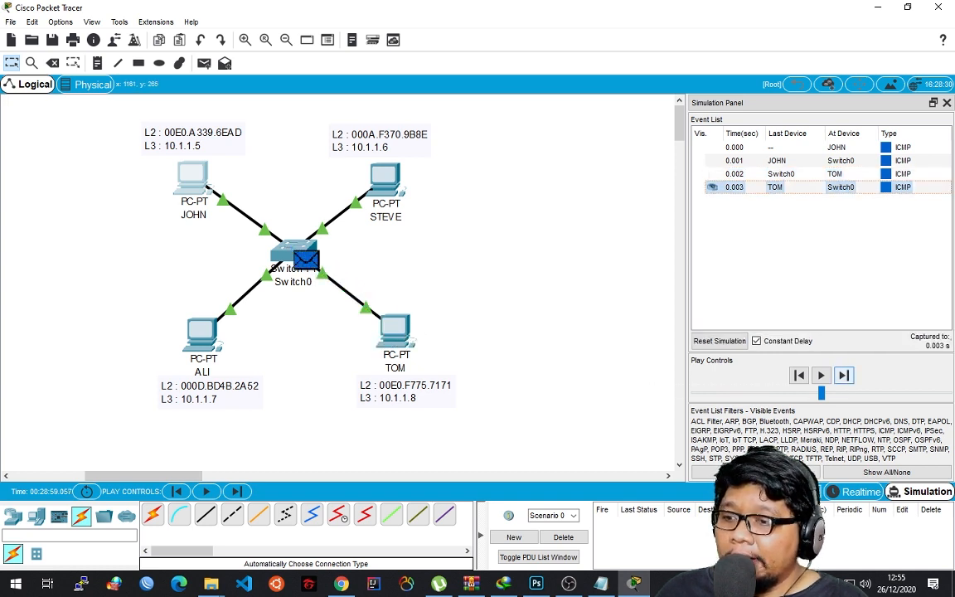
left_click(844, 375)
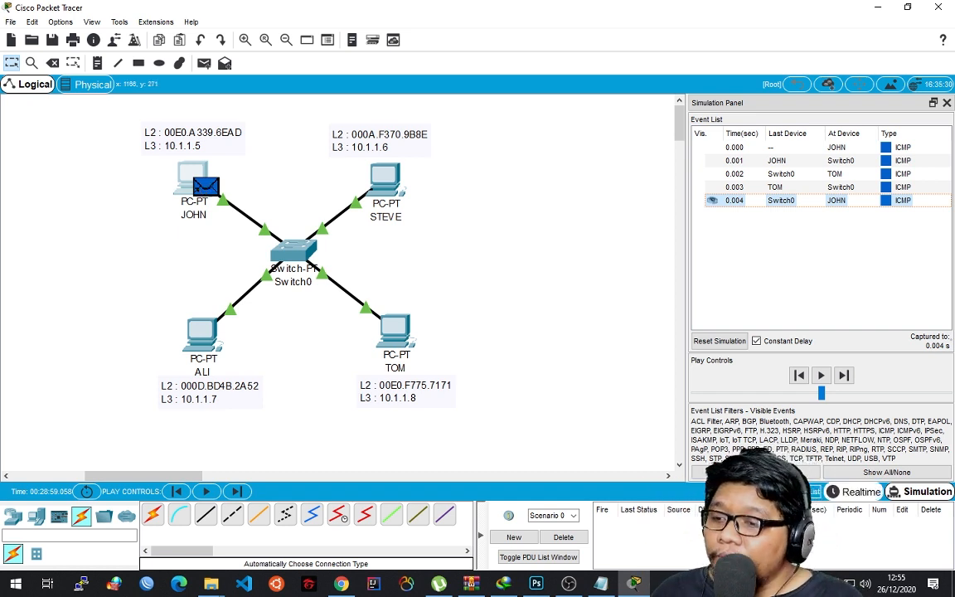
left_click(856, 492)
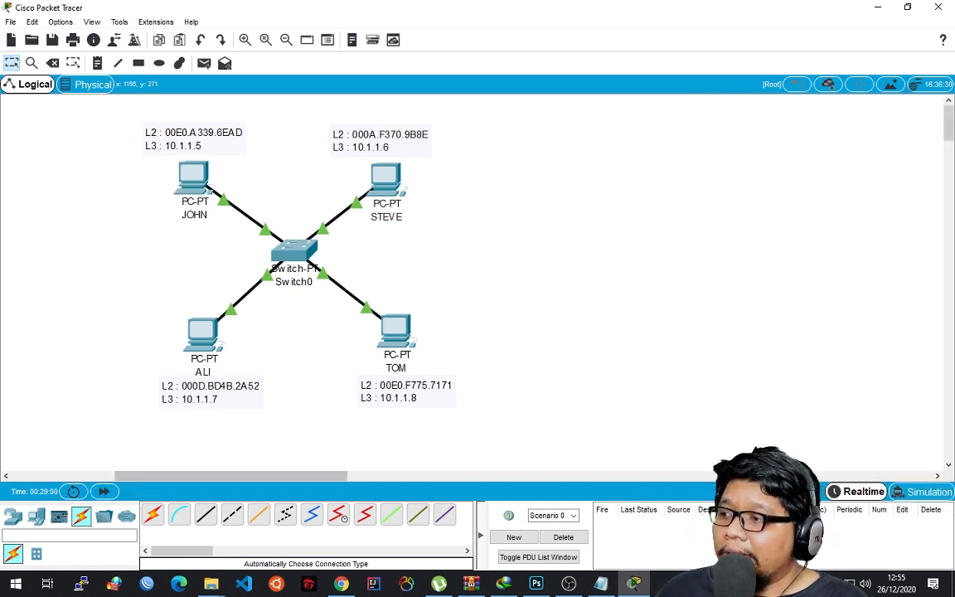
left_click(922, 491)
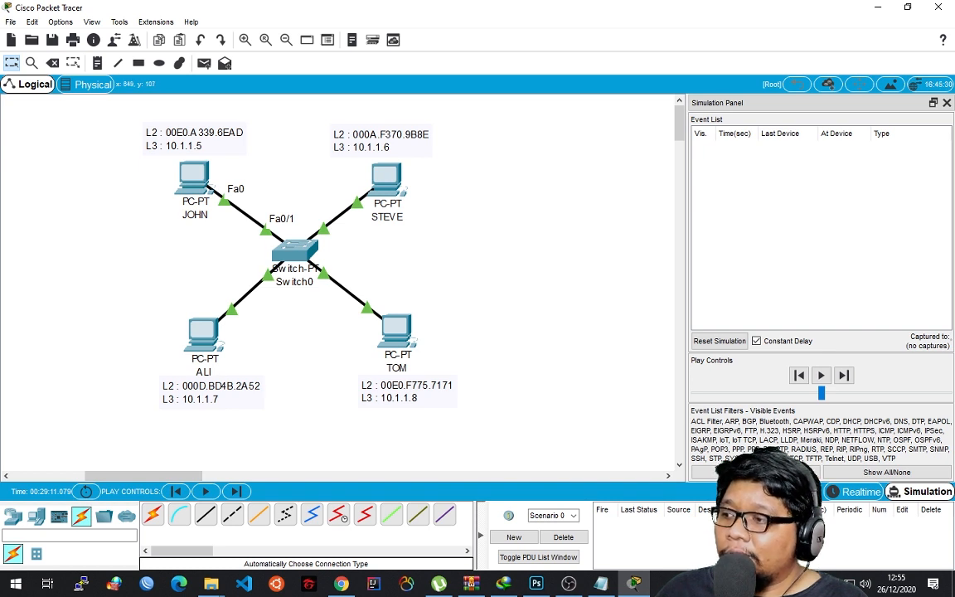
Examine the port labels on the links between the switch and the JOHN, STEVE, ALI and TOM PCs.
key("alt+Tab")
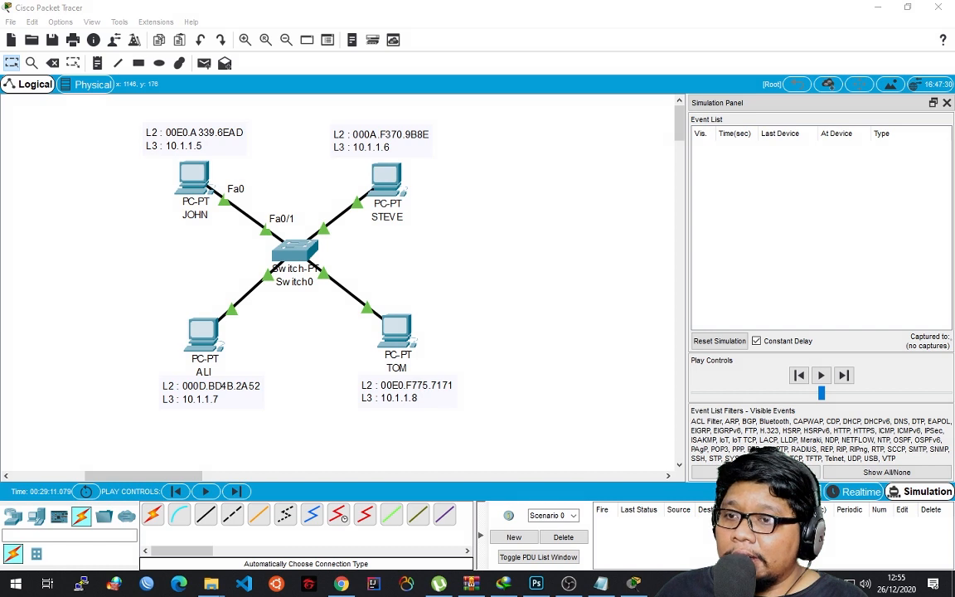
key("alt+Tab")
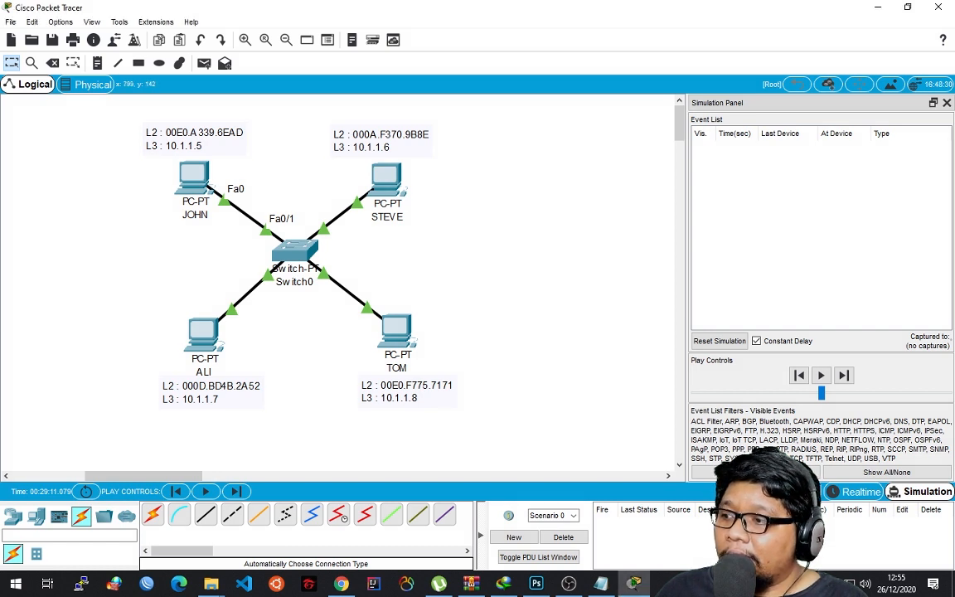
mouse_move(339, 216)
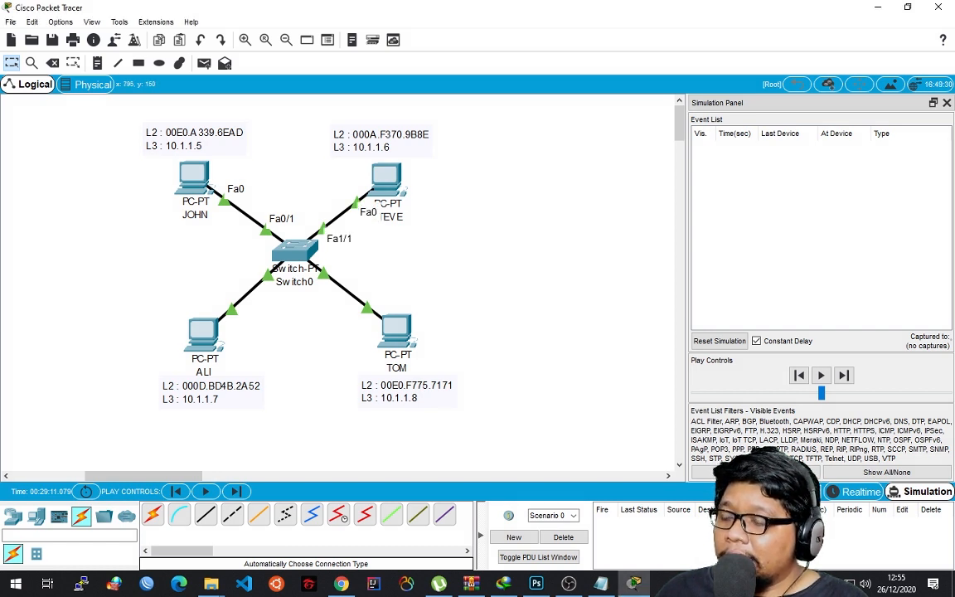
mouse_move(256, 286)
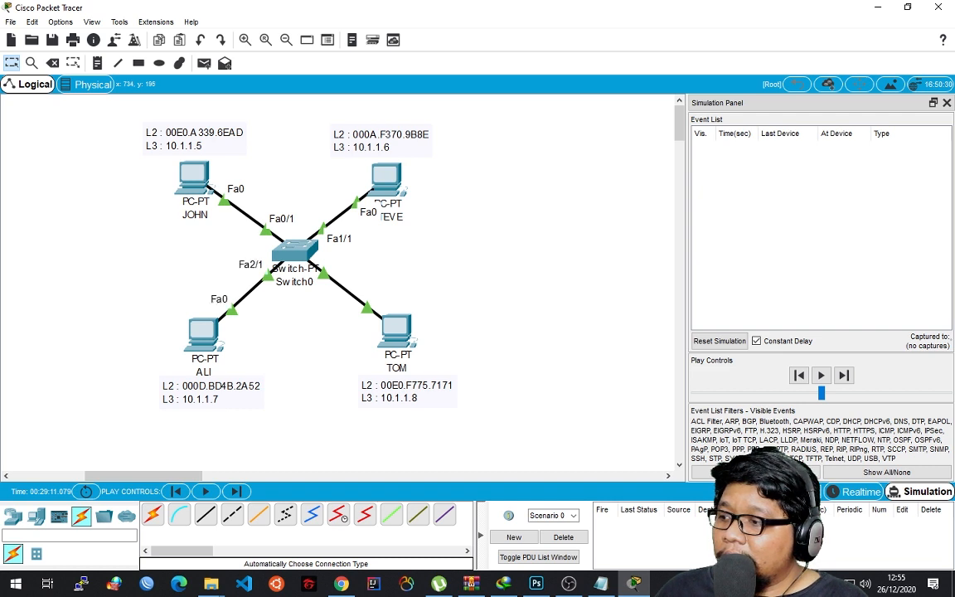
mouse_move(341, 285)
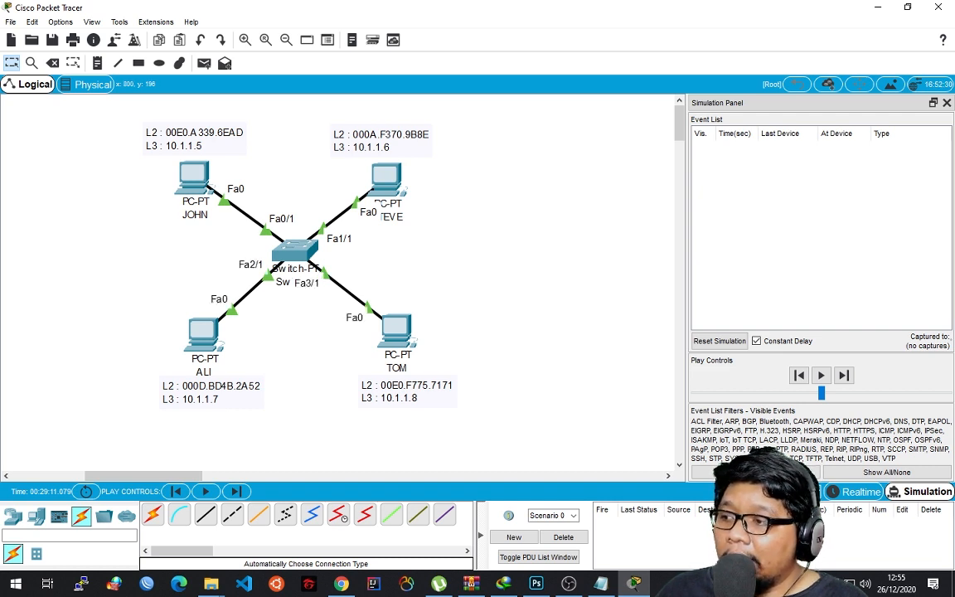
Inspect the ports in Switch0's physical device view and close the switch's configuration.
left_click(296, 251)
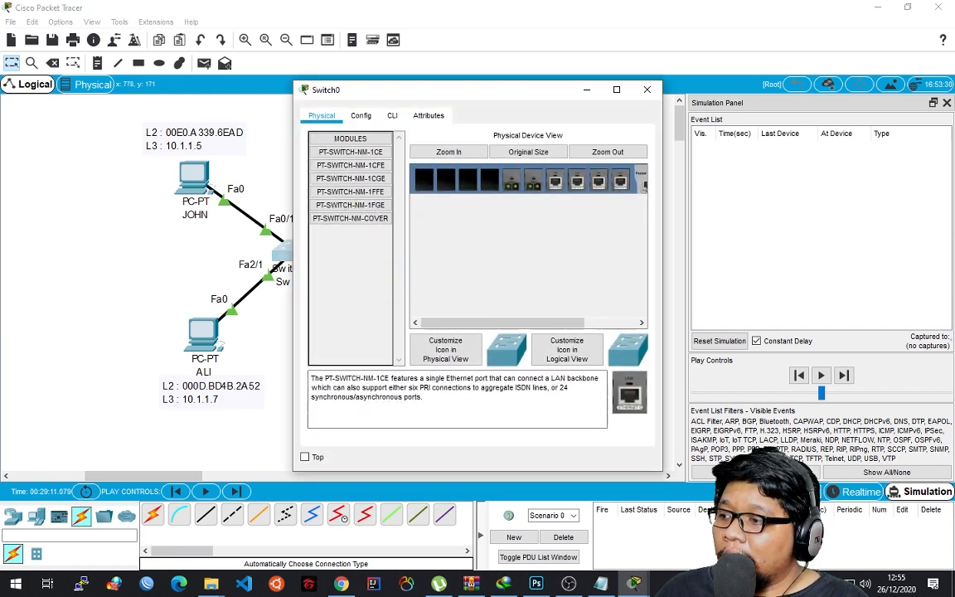
left_click_drag(514, 322, 567, 323)
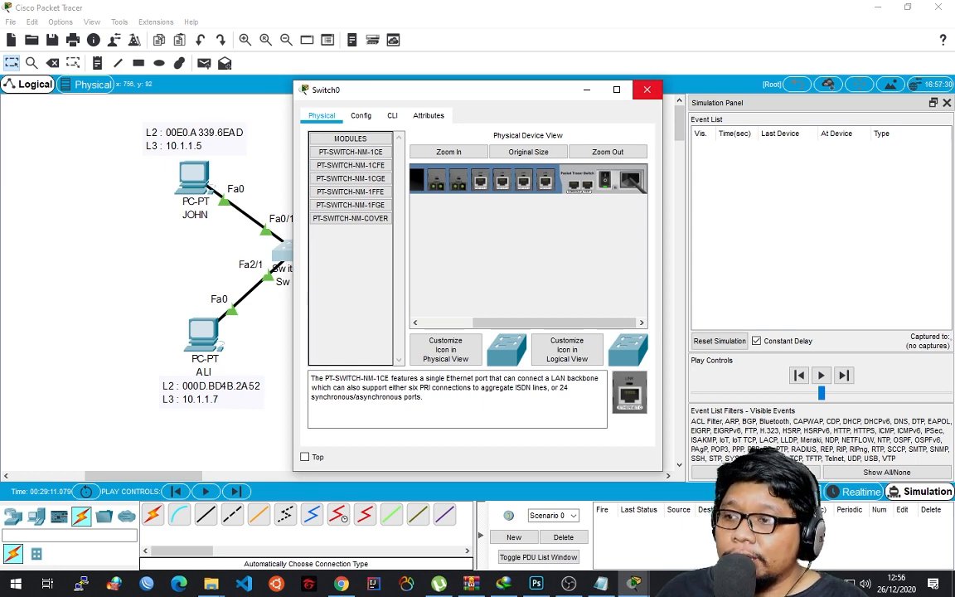
left_click(647, 90)
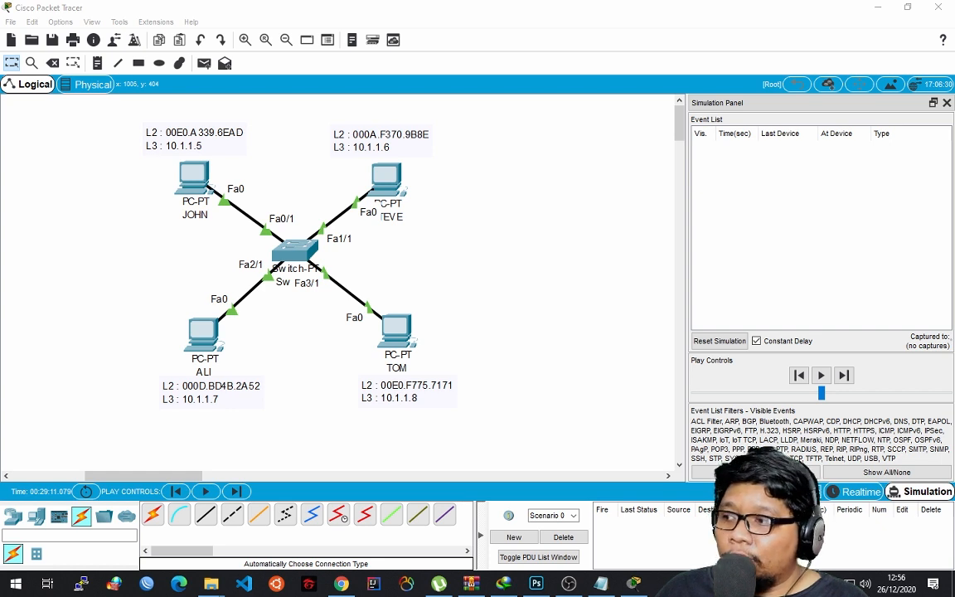
Underline the L2 addresses of the JOHN, STEVE, ALI and TOM PCs in red, redoing the line under TOM's address.
mouse_move(137, 117)
left_mouse_down()
mouse_move(142, 135)
mouse_move(155, 139)
mouse_move(243, 143)
left_mouse_up()
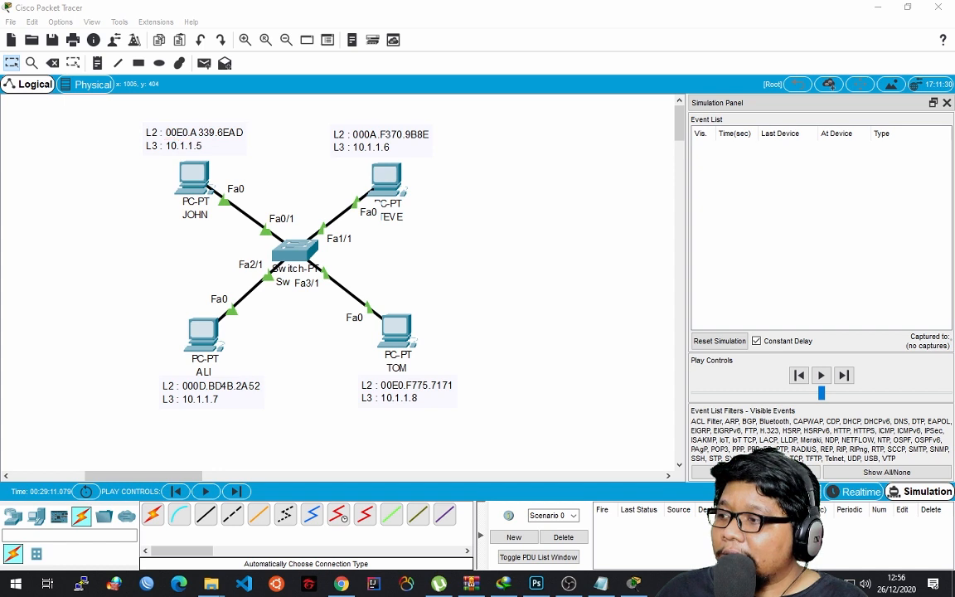
left_click_drag(167, 138, 241, 140)
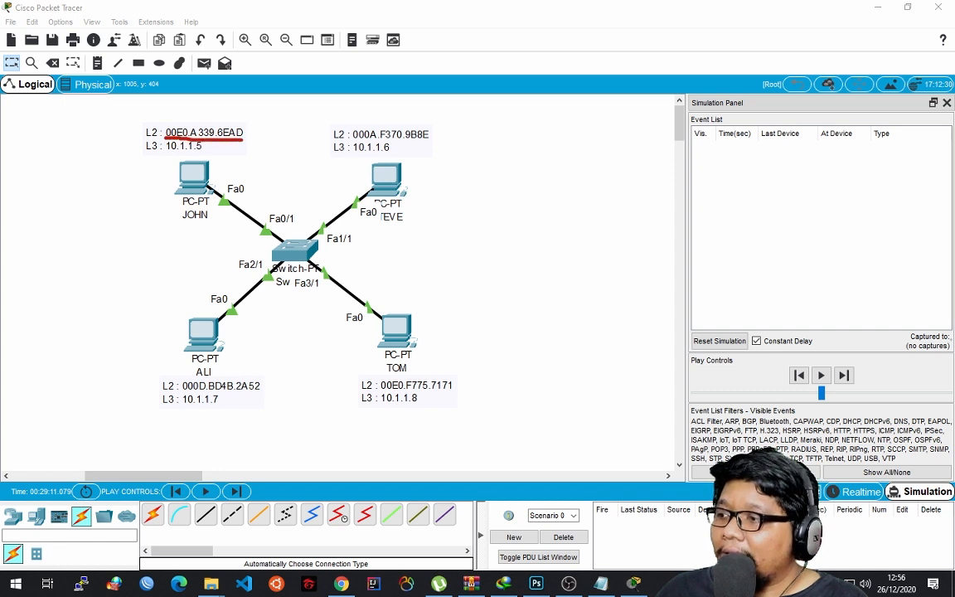
left_click_drag(333, 141, 431, 140)
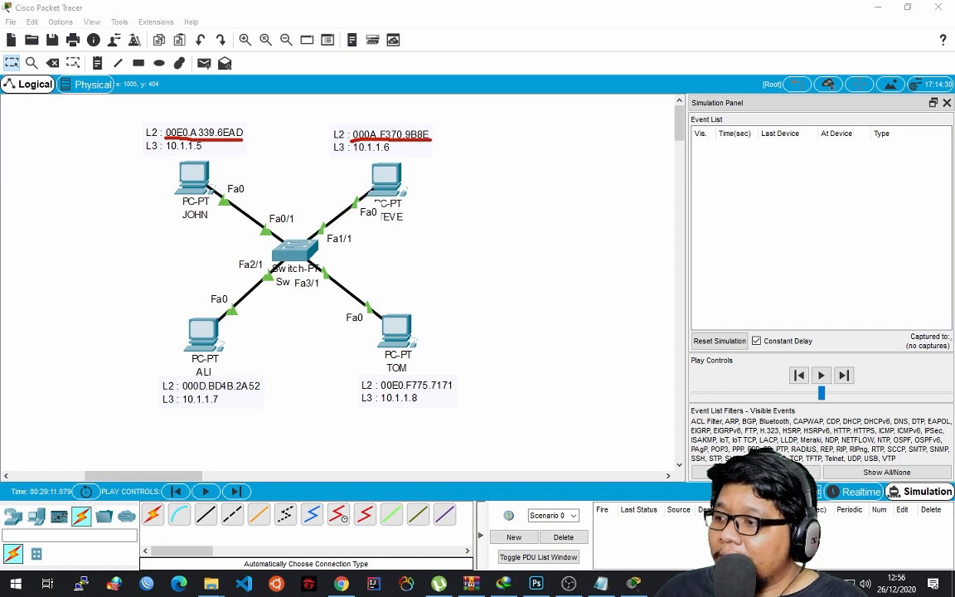
left_click_drag(163, 396, 254, 397)
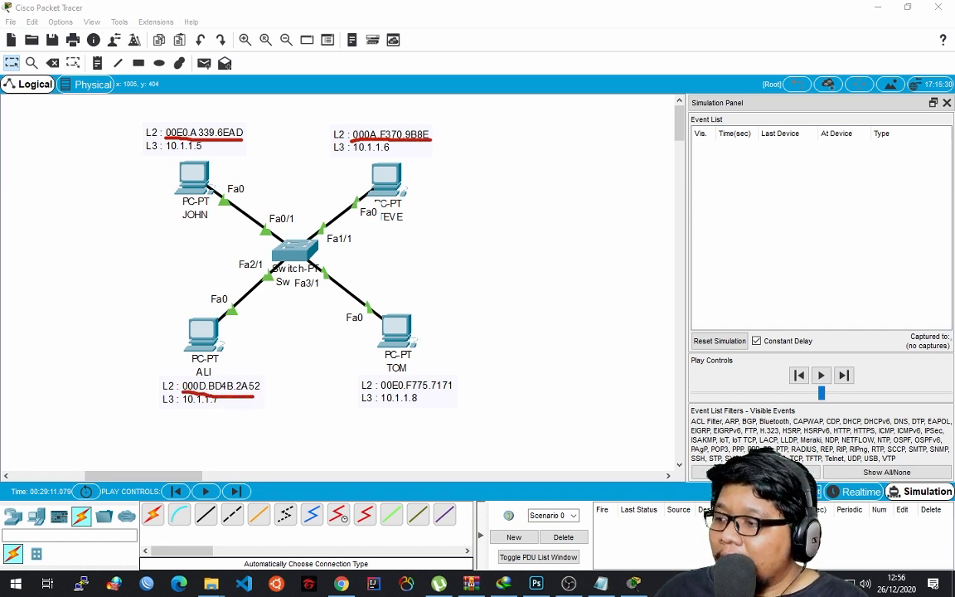
left_click_drag(377, 390, 453, 384)
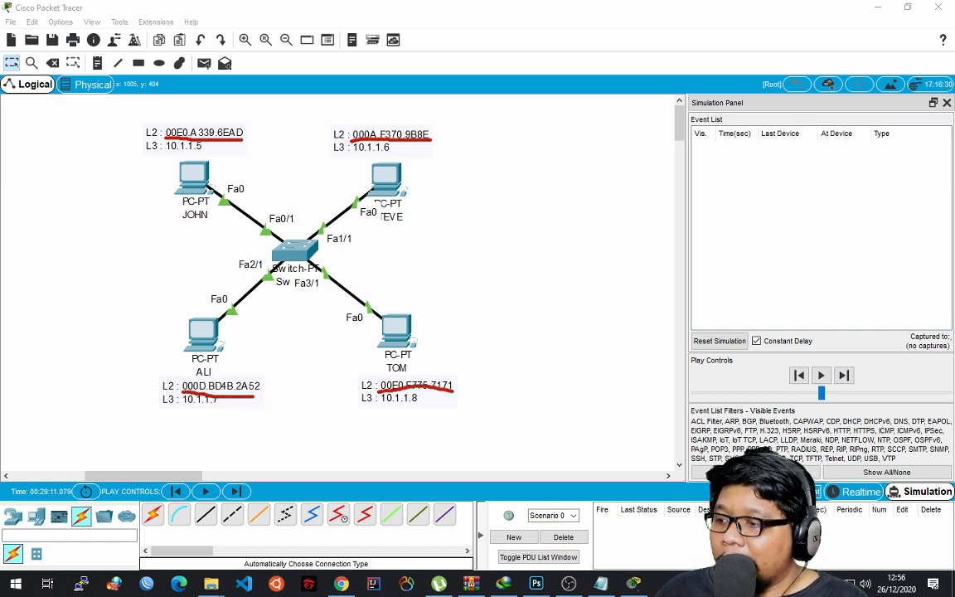
key("ctrl+z")
left_click_drag(379, 395, 444, 393)
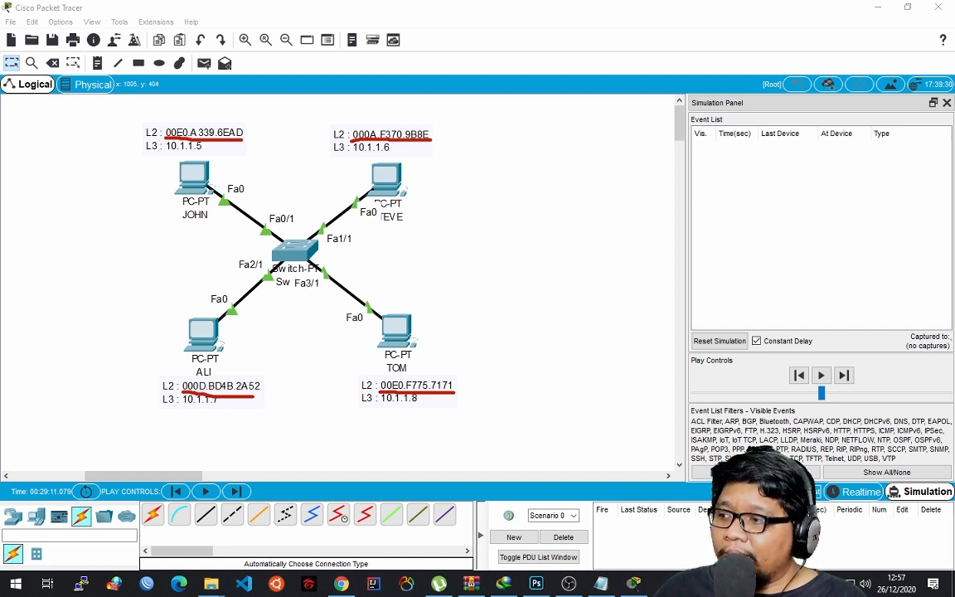
Circle the switch in red and handwrite "L2 Device" beside it.
mouse_move(316, 221)
left_mouse_down()
mouse_move(259, 221)
mouse_move(343, 252)
mouse_move(293, 217)
left_mouse_up()
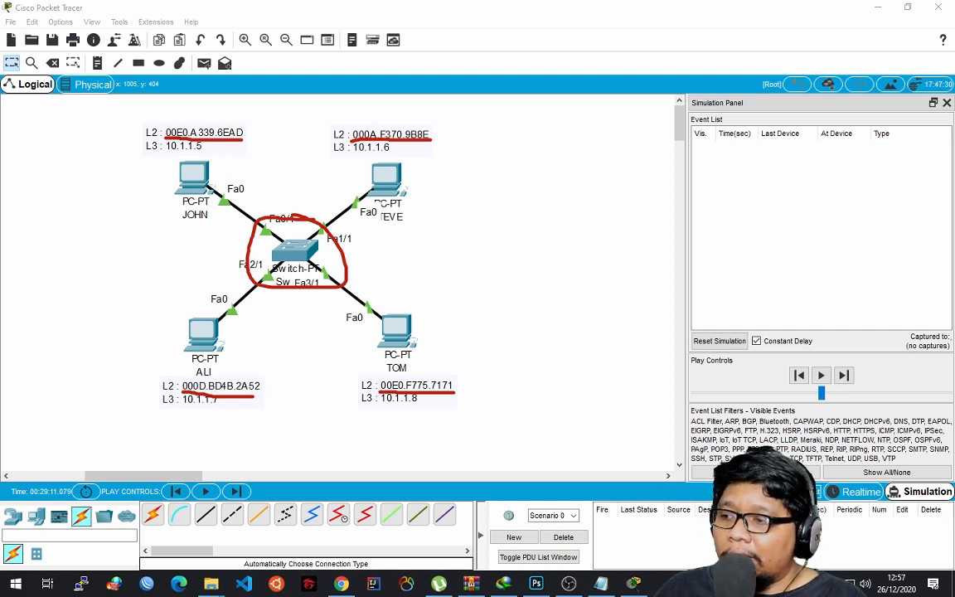
mouse_move(389, 225)
left_mouse_down()
mouse_move(398, 246)
mouse_move(426, 227)
mouse_move(410, 241)
mouse_move(429, 240)
left_mouse_up()
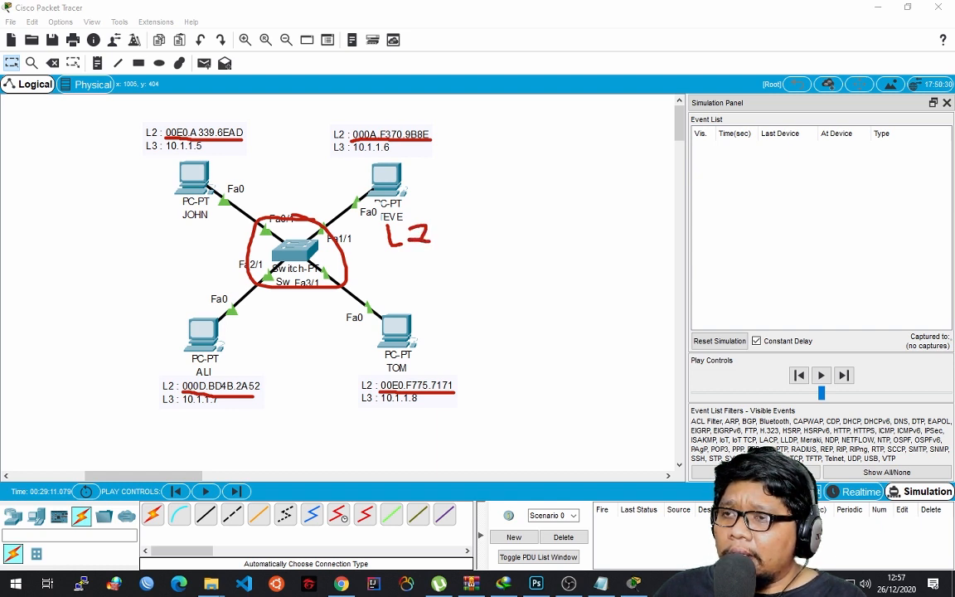
left_click_drag(410, 262, 410, 307)
mouse_move(410, 264)
left_mouse_down()
mouse_move(413, 304)
mouse_move(499, 304)
mouse_move(508, 278)
mouse_move(514, 300)
mouse_move(539, 306)
mouse_move(572, 290)
mouse_move(579, 308)
left_mouse_up()
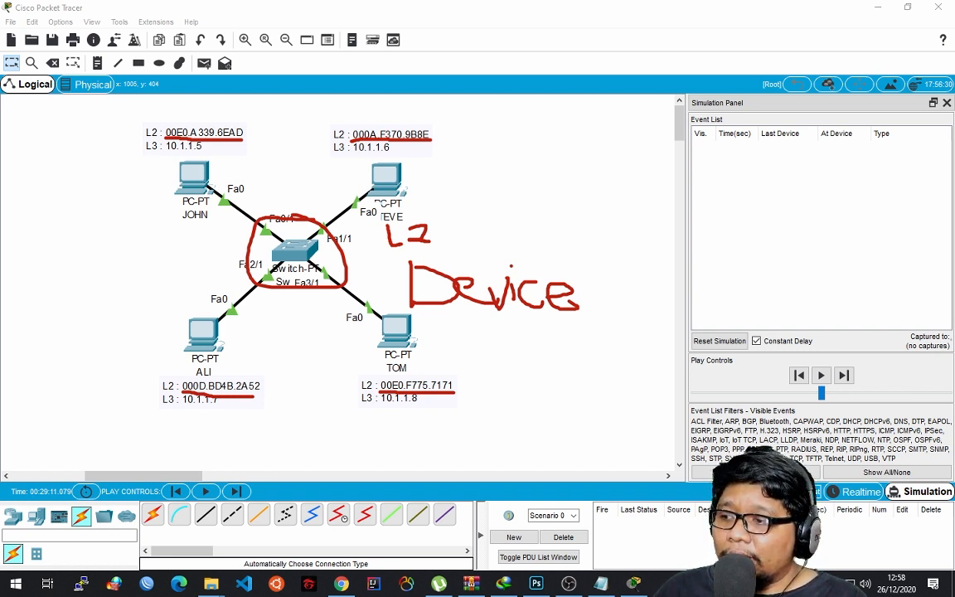
Undo the handwritten "L2 Device" note and clear the remaining red marks from the topology.
key("ctrl+z")
key("ctrl+z")
key("ctrl+z")
key("ctrl+z")
key("ctrl+z")
key("ctrl+z")
key("ctrl+z")
key("ctrl+z")
key("ctrl+z")
key("ctrl+z")
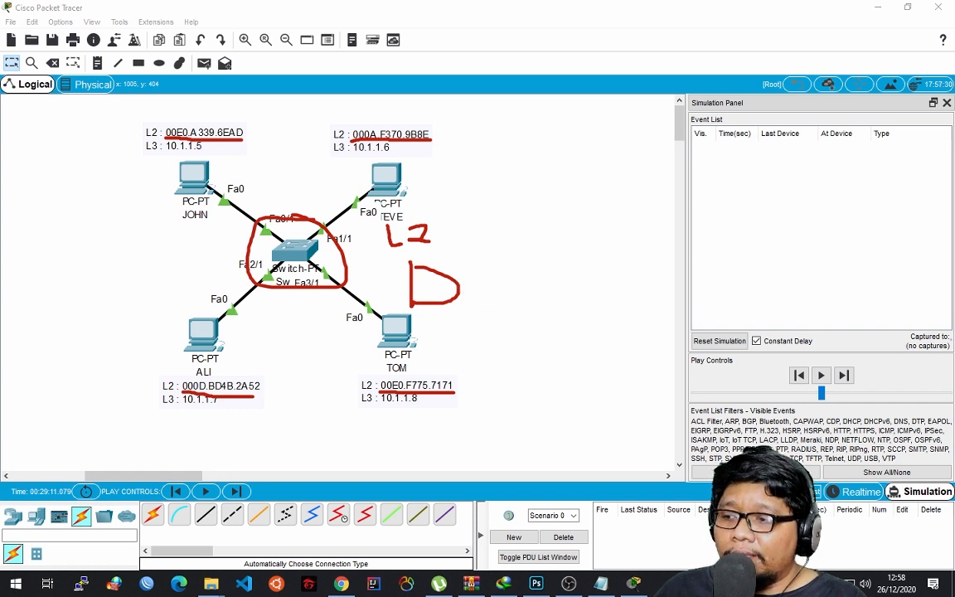
key("ctrl+z")
key("ctrl+z")
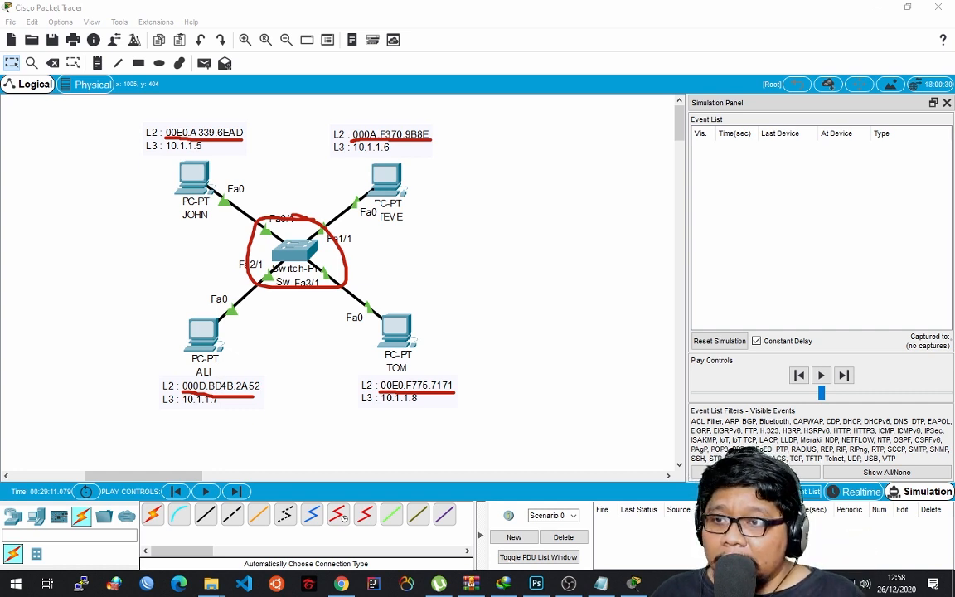
key("Escape")
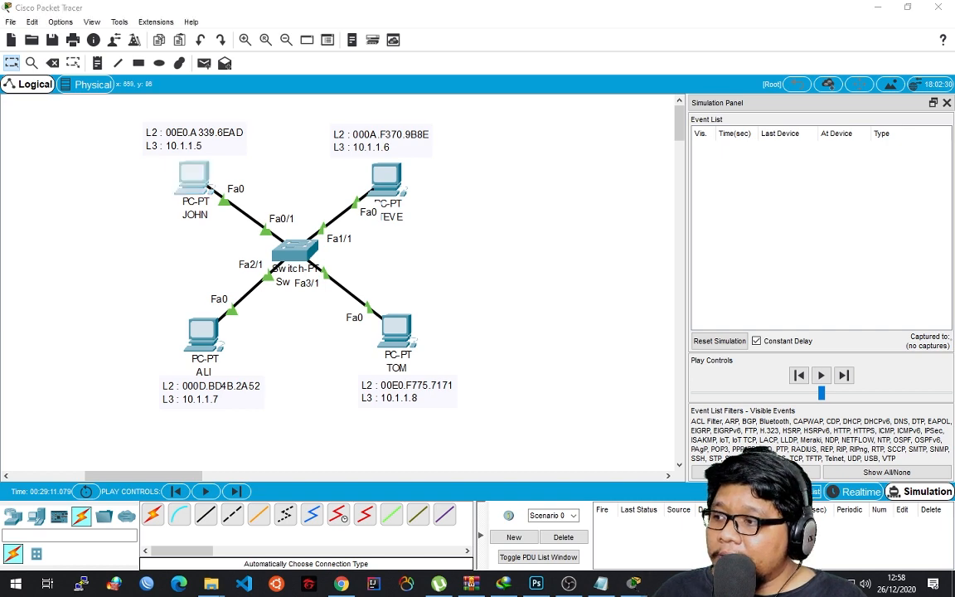
left_click(196, 179)
left_click(588, 169)
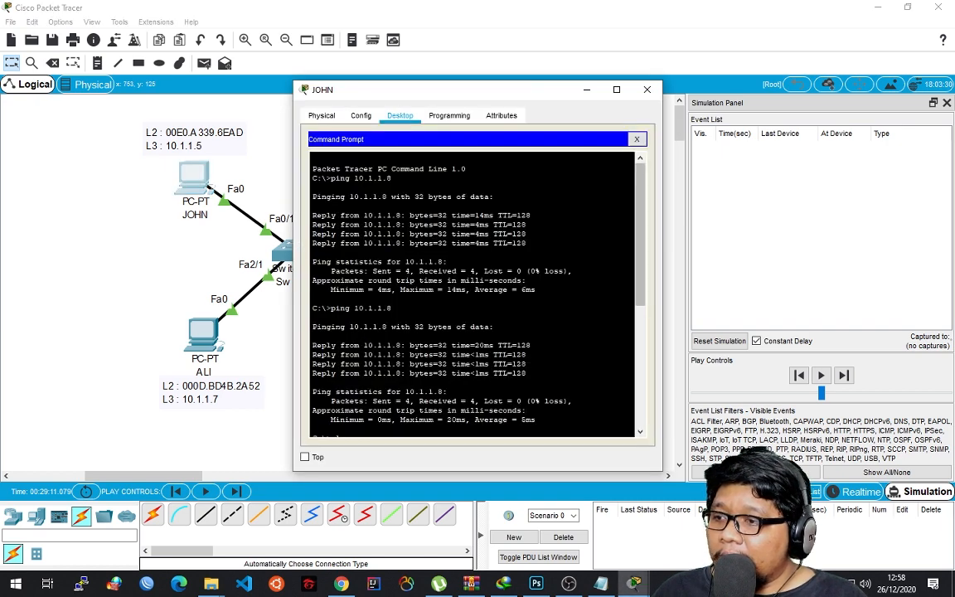
left_click(648, 90)
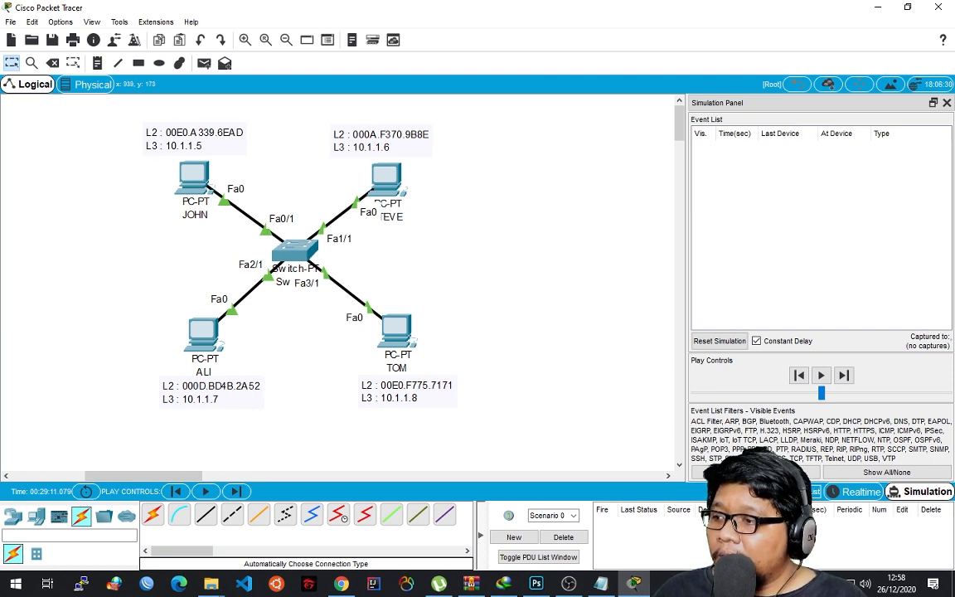
Ping ALI's address 10.1.1.7 from STEVE's Command Prompt and close STEVE's window.
left_click(386, 175)
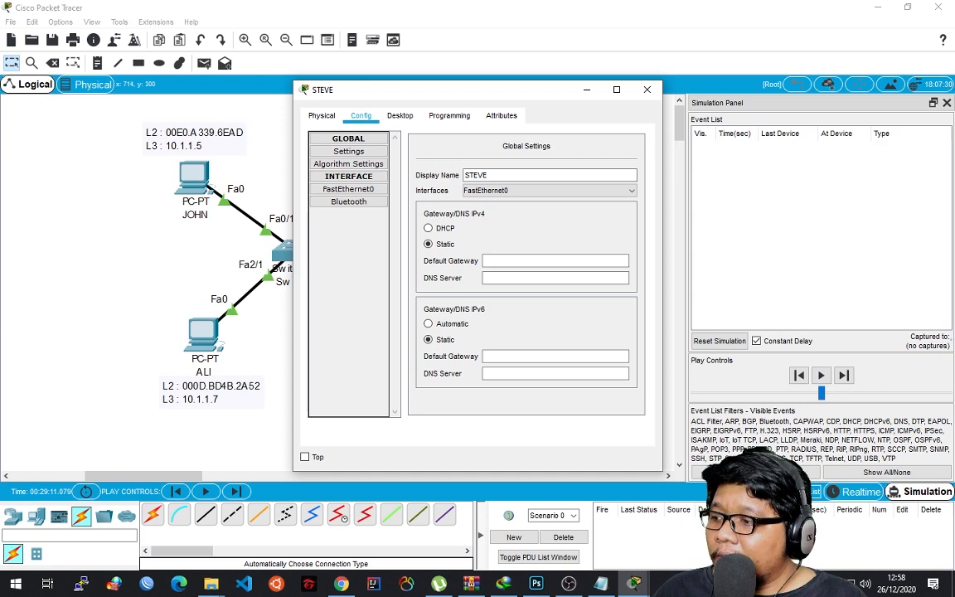
left_click(400, 115)
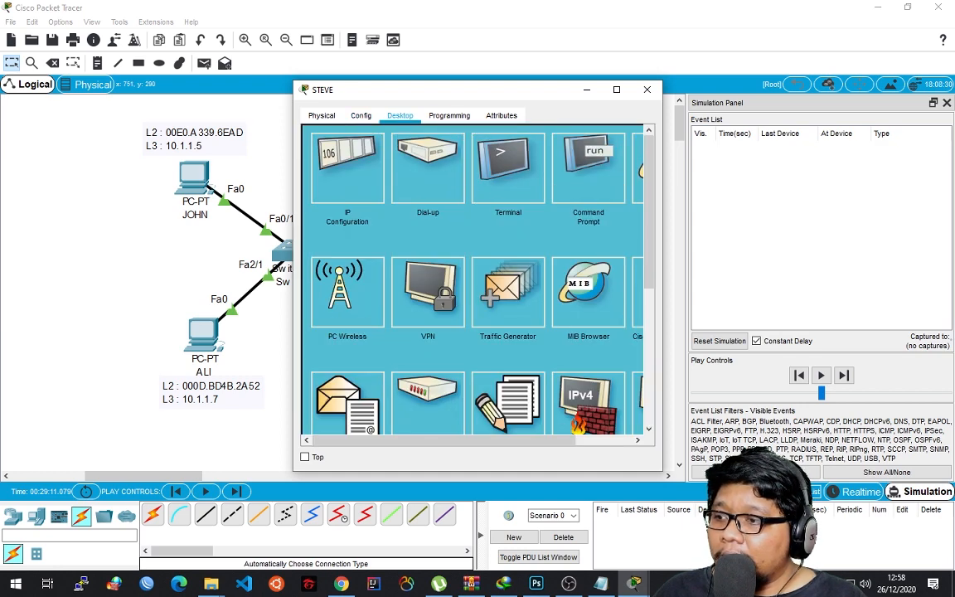
left_click(588, 168)
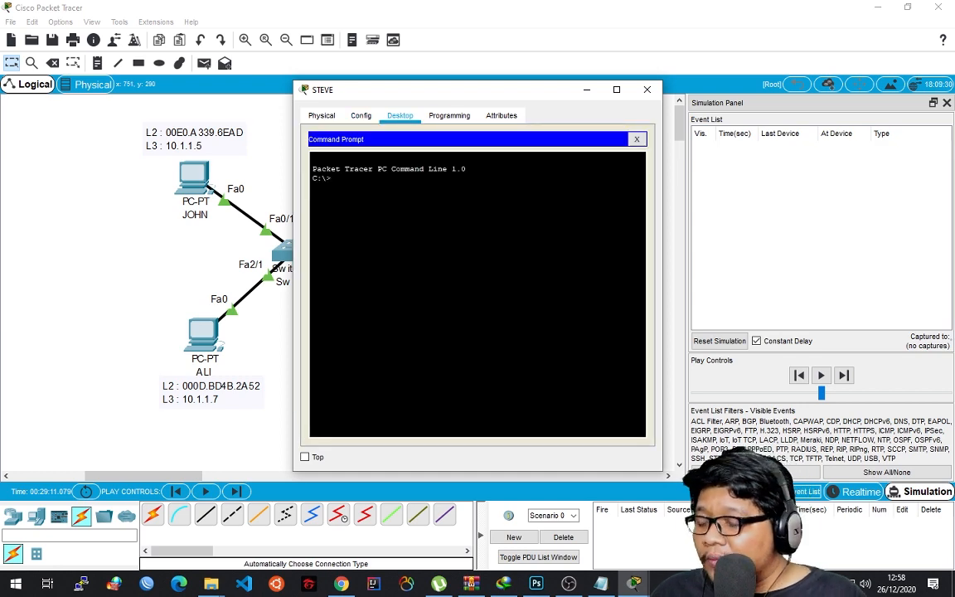
type("ping")
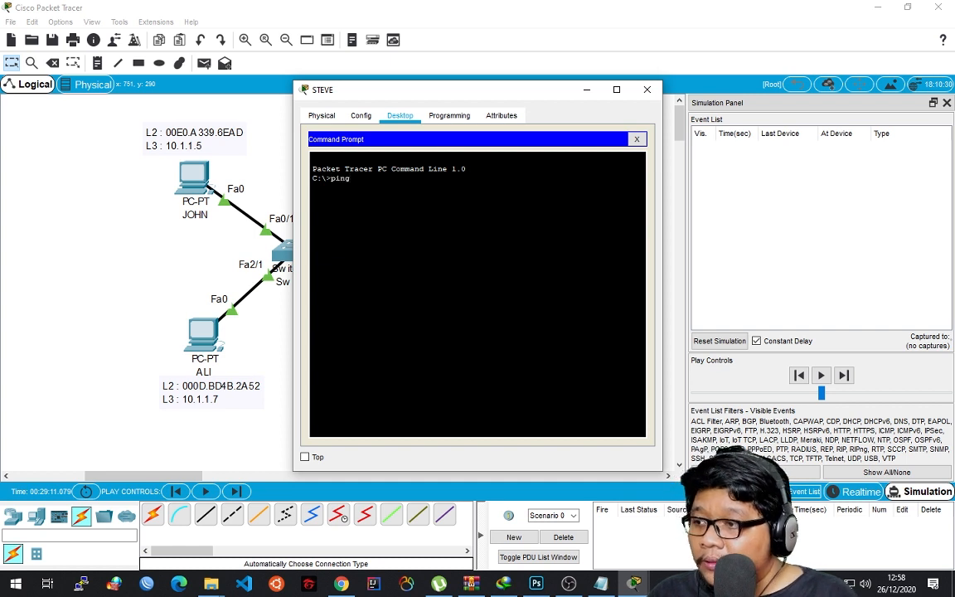
type(" 192.168.")
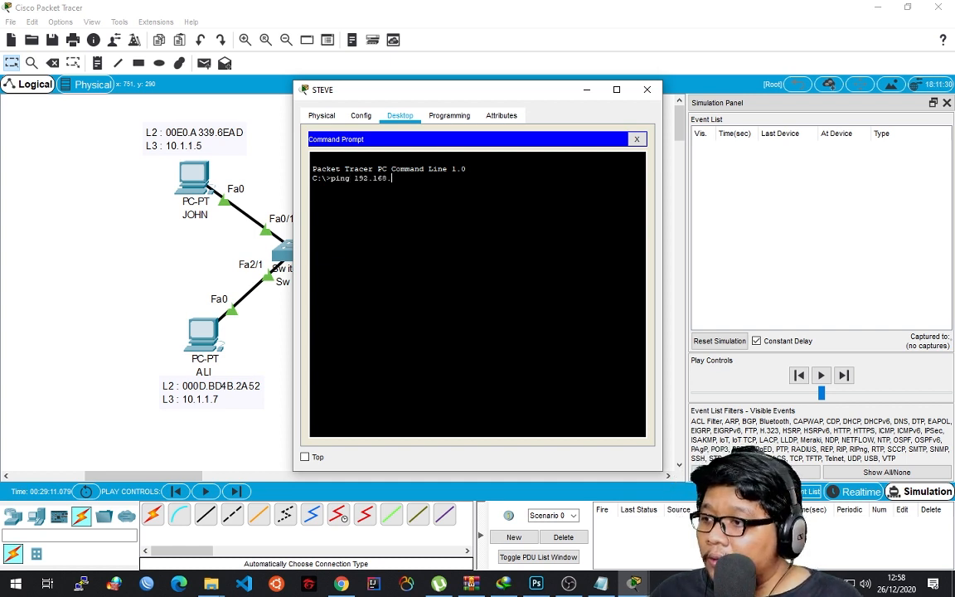
key("BackSpace")
key("BackSpace")
key("BackSpace")
key("BackSpace")
key("BackSpace")
key("BackSpace")
key("BackSpace")
key("BackSpace")
key("BackSpace")
key("BackSpace")
key("BackSpace")
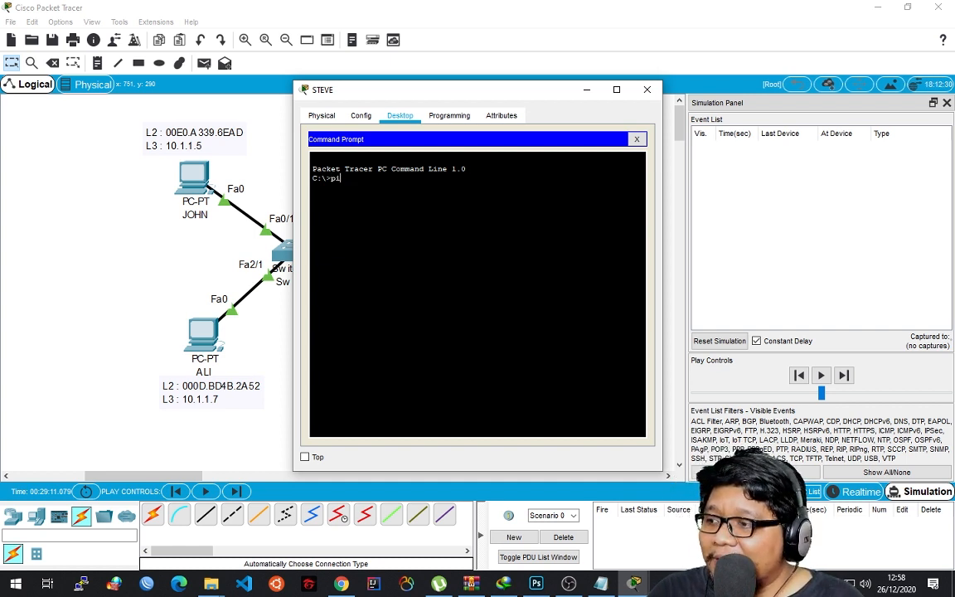
type("ng 10.")
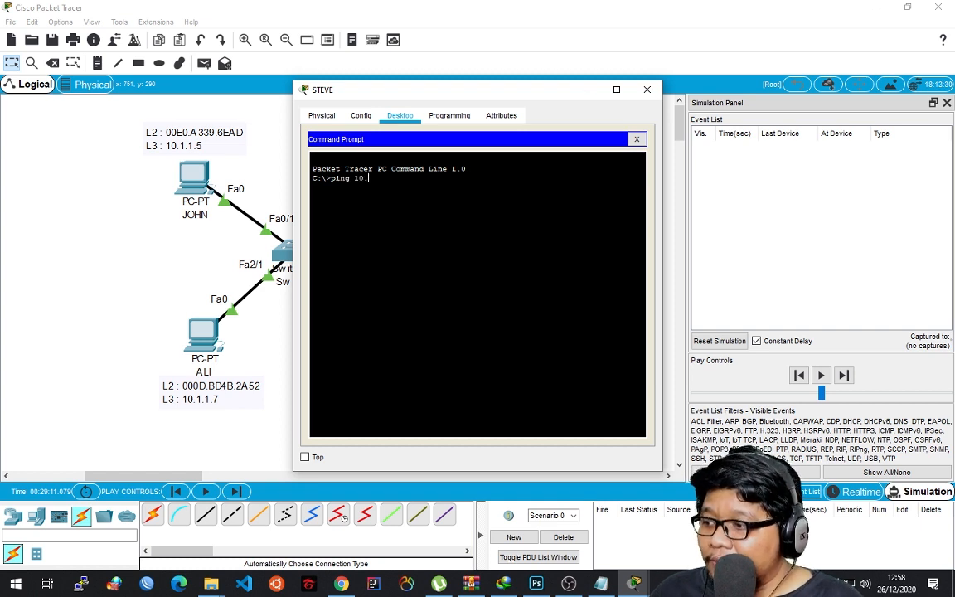
type("1.1.7")
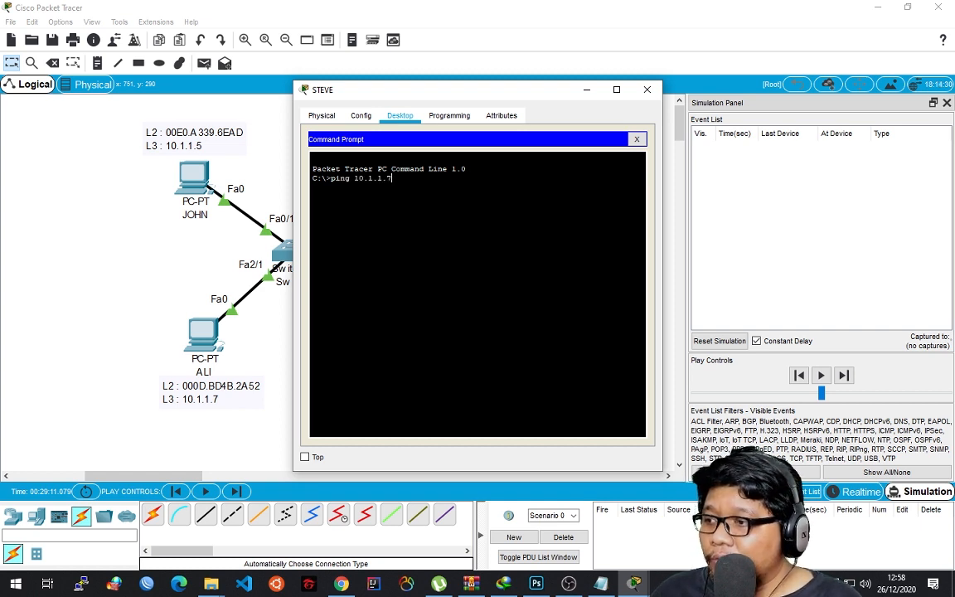
key("Return")
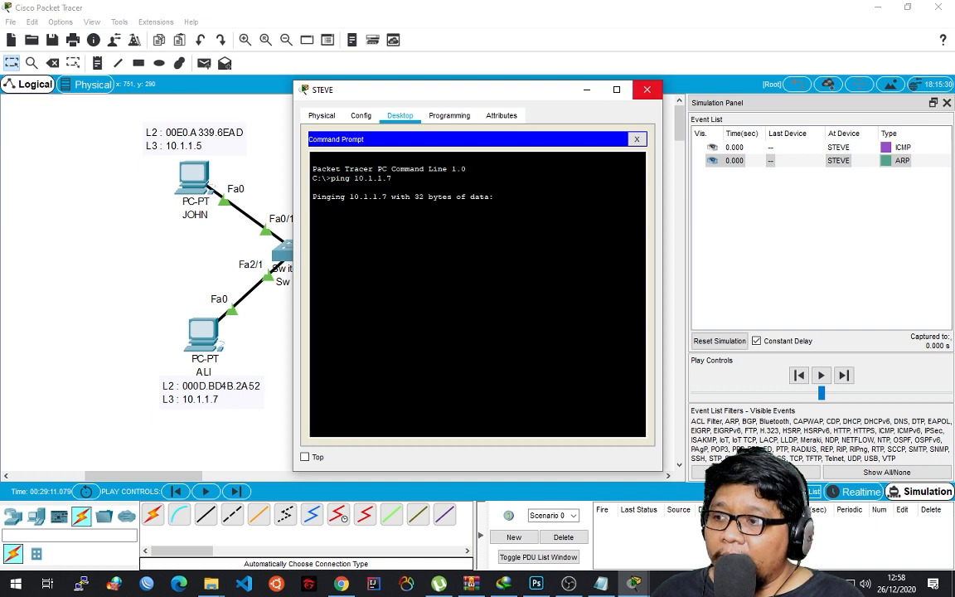
left_click(647, 90)
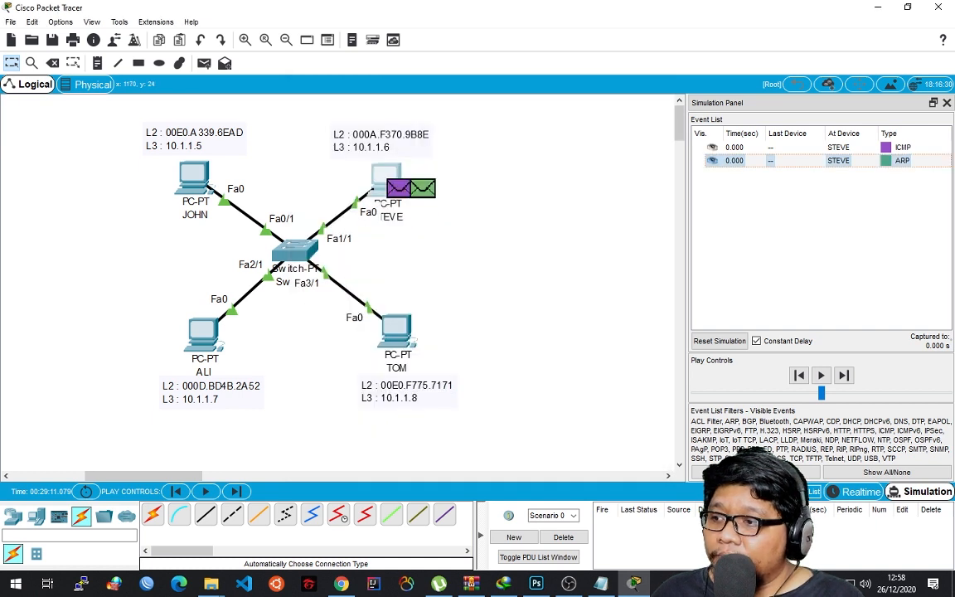
Advance the simulation to carry STEVE's ARP request through Switch0 to JOHN, ALI and TOM.
left_click(843, 374)
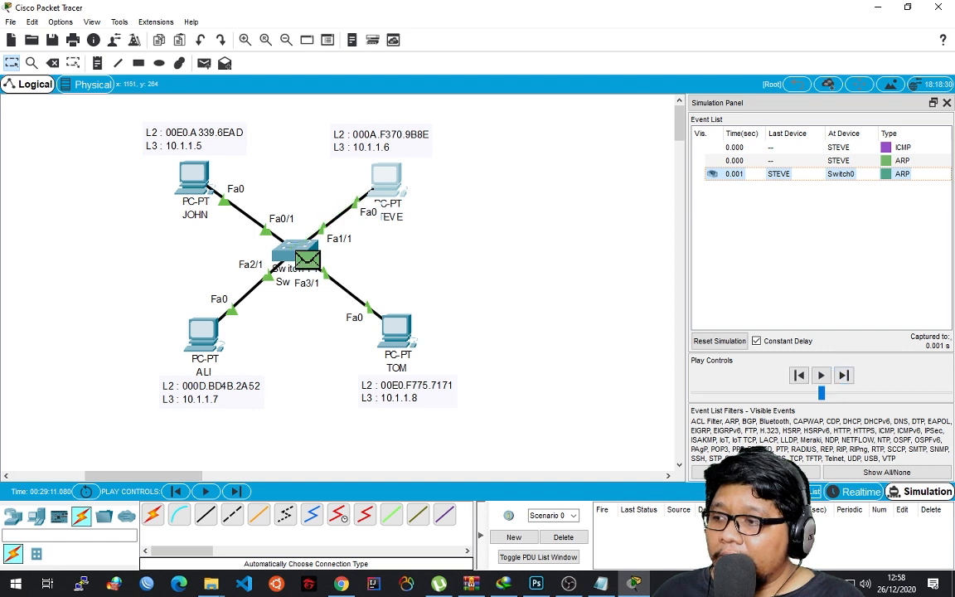
left_click(821, 374)
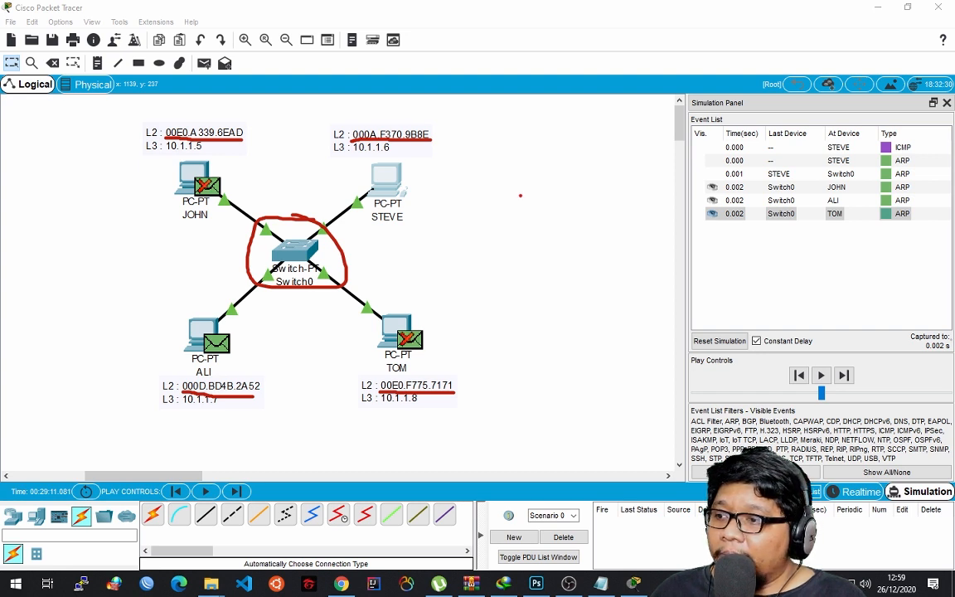
mouse_move(494, 171)
left_mouse_down()
mouse_move(465, 188)
mouse_move(501, 200)
left_mouse_up()
mouse_move(508, 184)
left_mouse_down()
mouse_move(503, 200)
mouse_move(531, 200)
mouse_move(526, 190)
left_mouse_up()
key("ctrl+z")
key("ctrl+z")
key("ctrl+z")
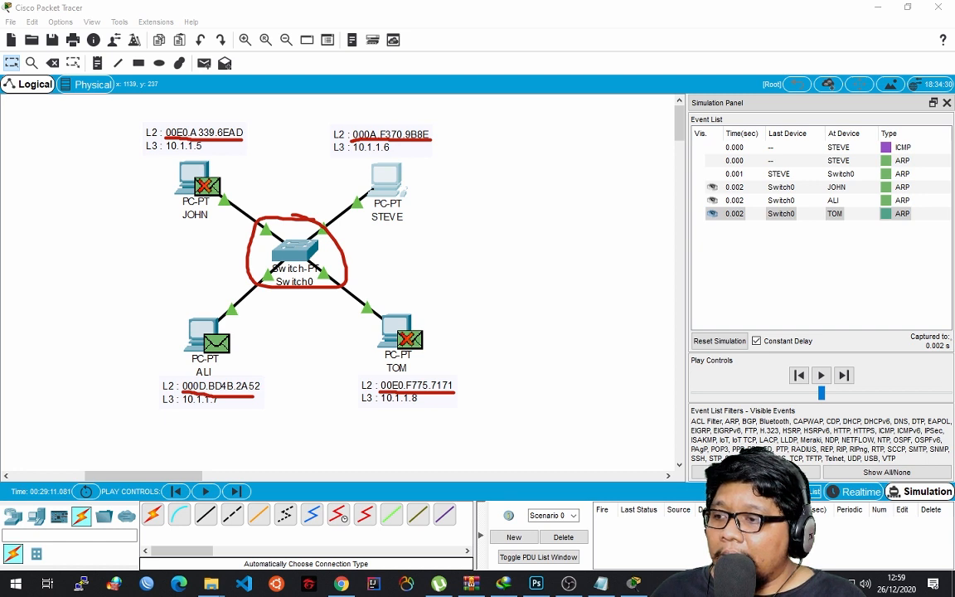
Handwrite "CAM table" in red in the empty area beside the switch topology.
mouse_move(496, 159)
left_mouse_down()
mouse_move(515, 197)
mouse_move(543, 158)
mouse_move(566, 192)
mouse_move(564, 176)
mouse_move(583, 152)
mouse_move(619, 201)
left_mouse_up()
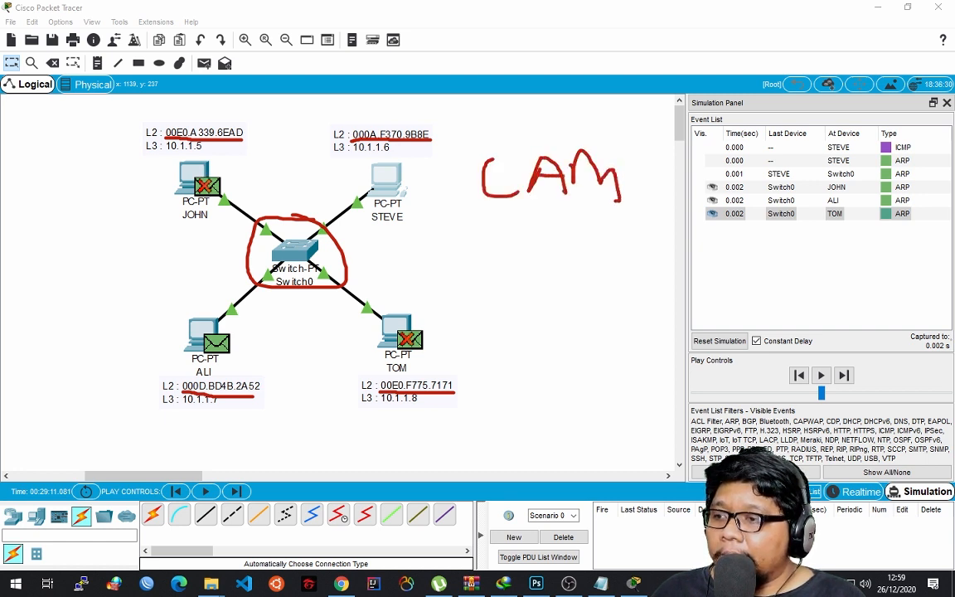
mouse_move(489, 225)
left_mouse_down()
mouse_move(490, 283)
mouse_move(502, 253)
mouse_move(522, 249)
mouse_move(533, 276)
left_mouse_up()
mouse_move(541, 231)
left_mouse_down()
mouse_move(543, 283)
mouse_move(618, 276)
left_mouse_up()
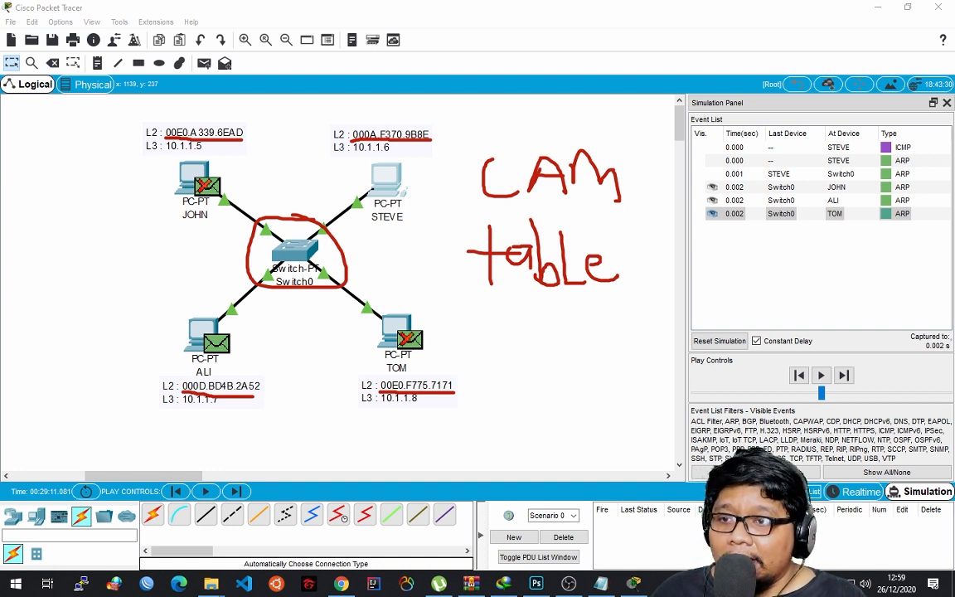
key("Escape")
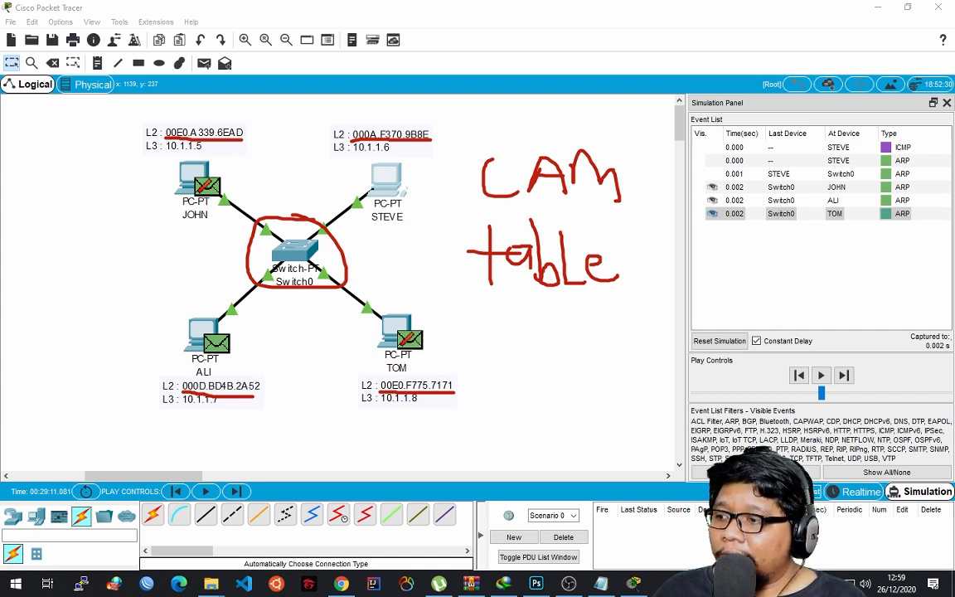
Circle the STEVE and ALI PCs in red and hide the annotations.
mouse_move(398, 153)
left_mouse_down()
mouse_move(380, 227)
mouse_move(363, 141)
left_mouse_up()
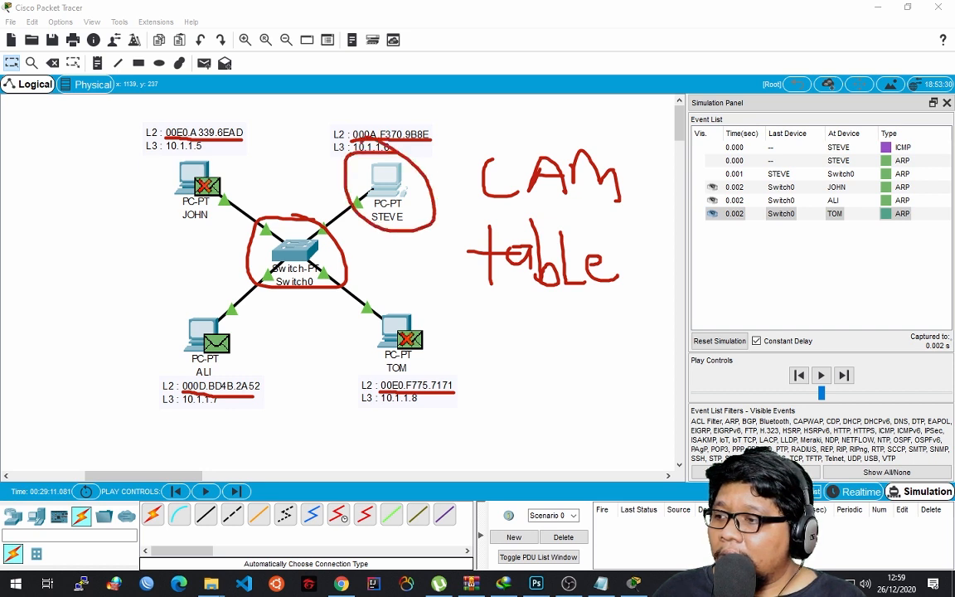
mouse_move(155, 283)
left_mouse_down()
mouse_move(164, 340)
mouse_move(211, 374)
mouse_move(222, 305)
left_mouse_up()
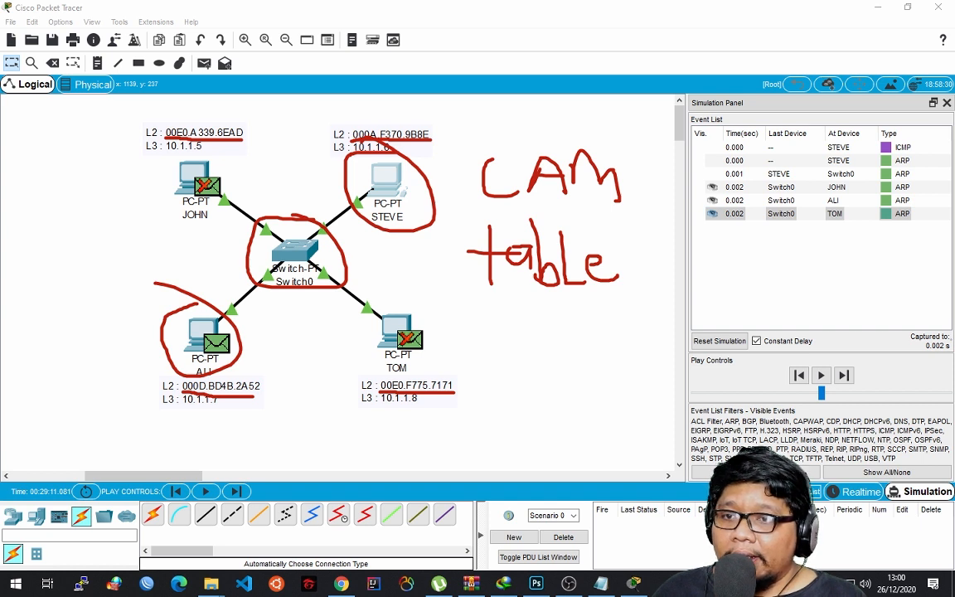
key("Escape")
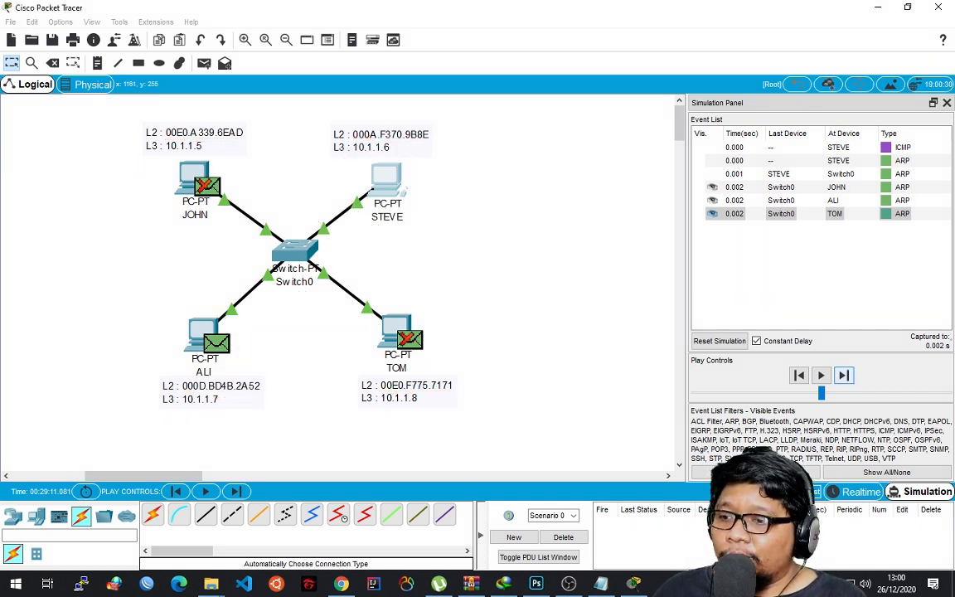
Advance the simulation to carry ALI's ARP reply through Switch0 back to STEVE.
left_click(844, 375)
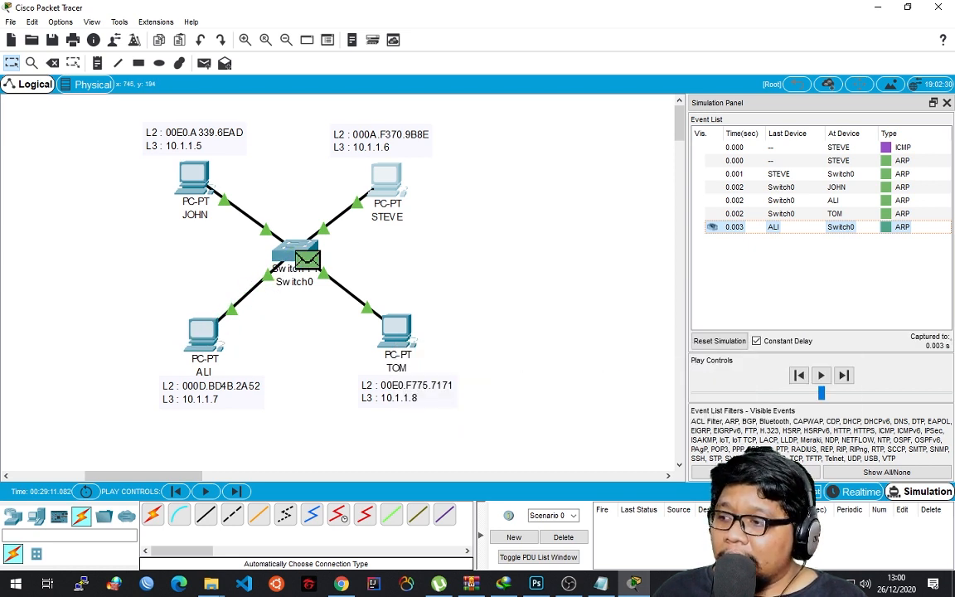
left_click(844, 376)
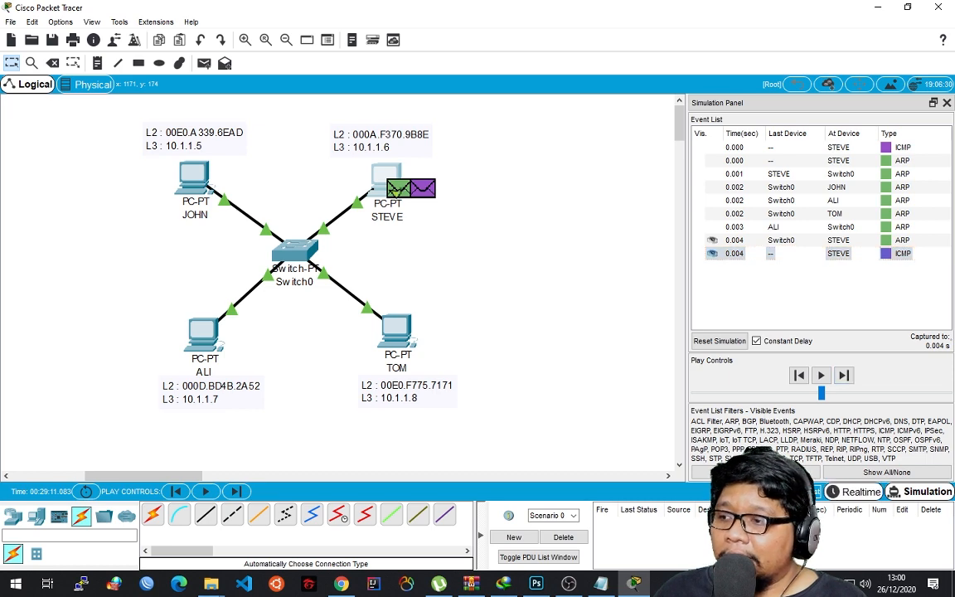
Switch to Realtime mode and repeat the ping to 10.1.1.7 from STEVE's Command Prompt.
left_click(856, 492)
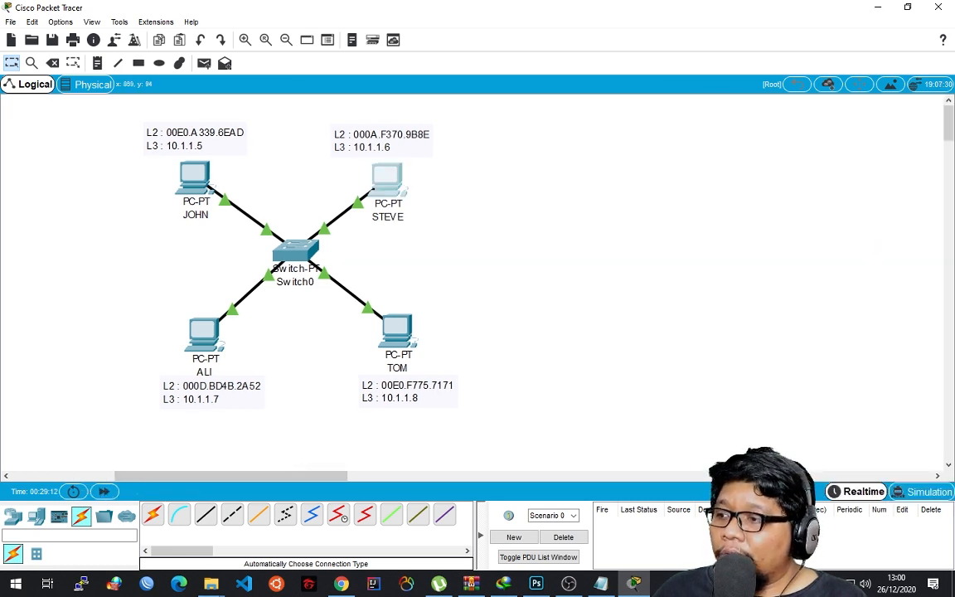
left_click(386, 176)
left_click(588, 170)
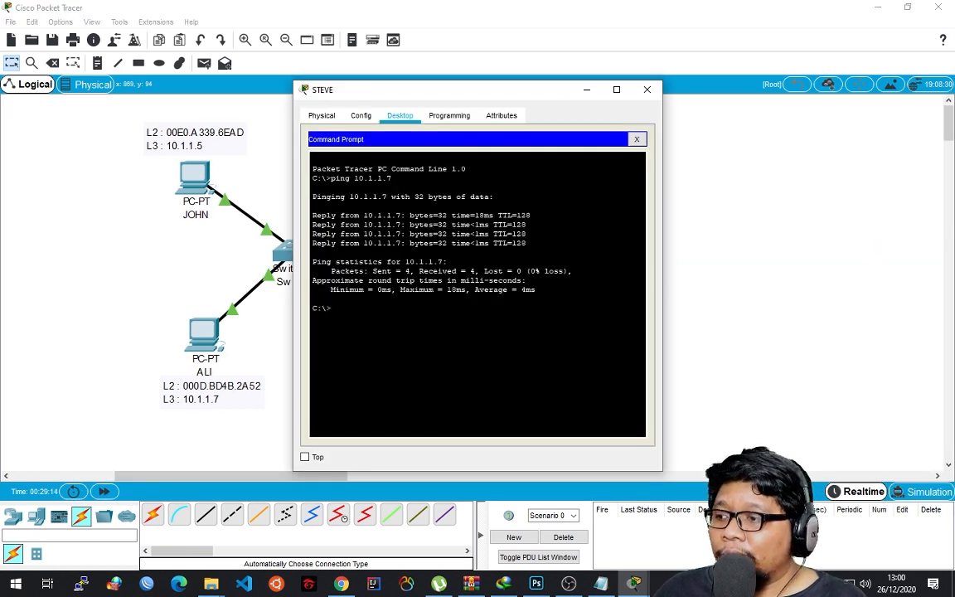
key("Up")
key("Return")
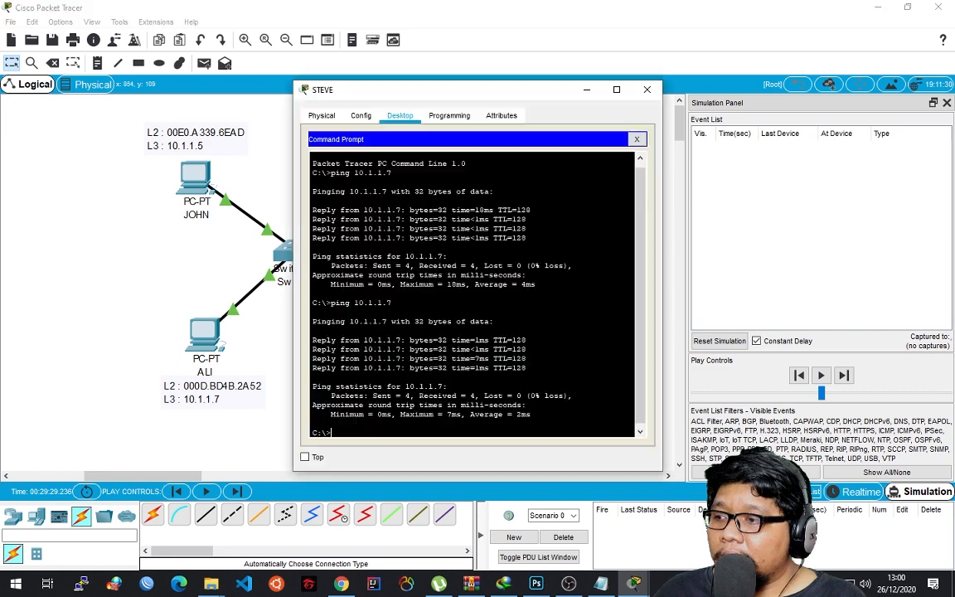
Start another ping to 10.1.1.7 from STEVE in Simulation mode and close STEVE's window.
key("Up")
key("Return")
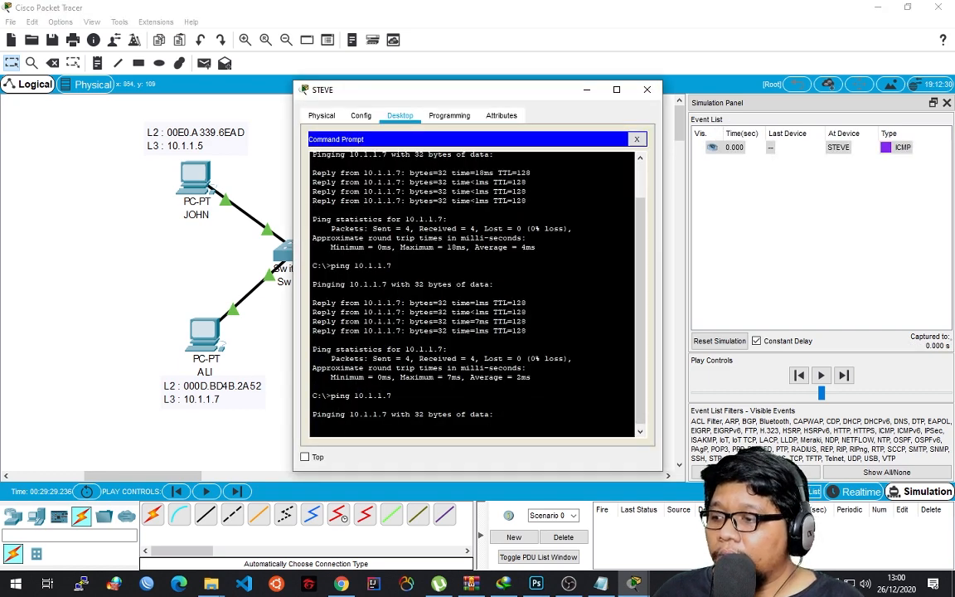
left_click(648, 90)
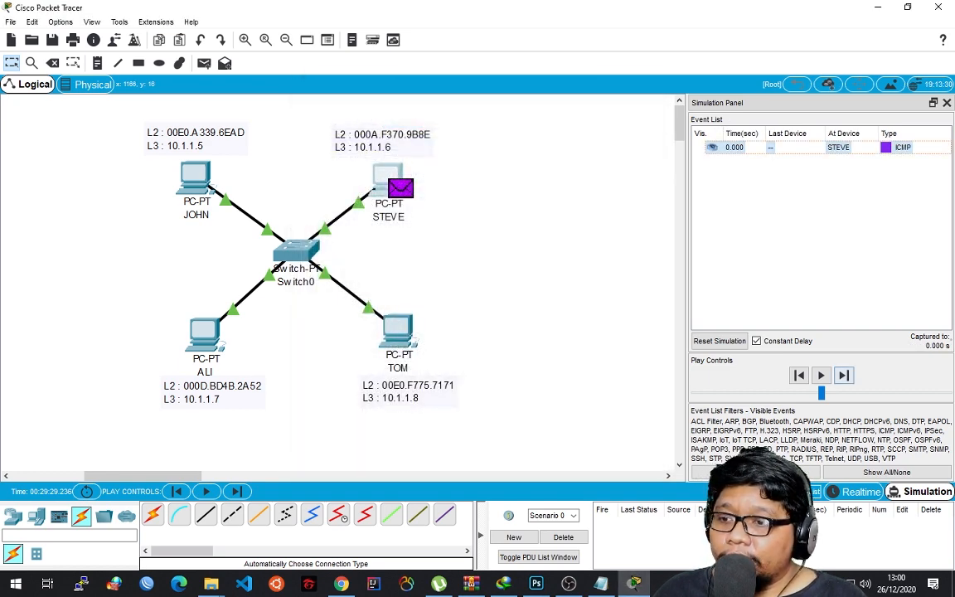
Step the ICMP packet event by event from STEVE through Switch0 to ALI and back to STEVE.
left_click(843, 376)
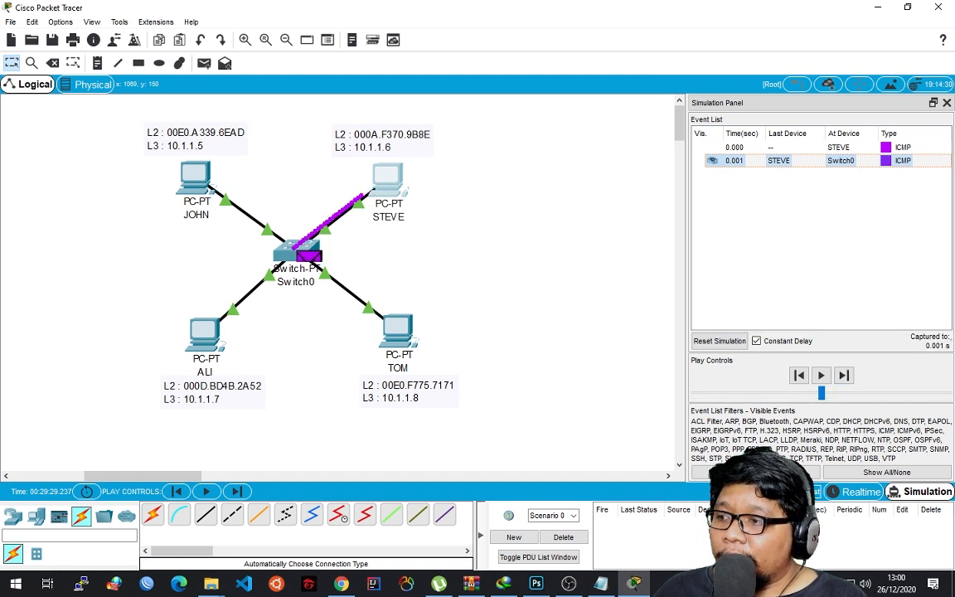
mouse_move(296, 263)
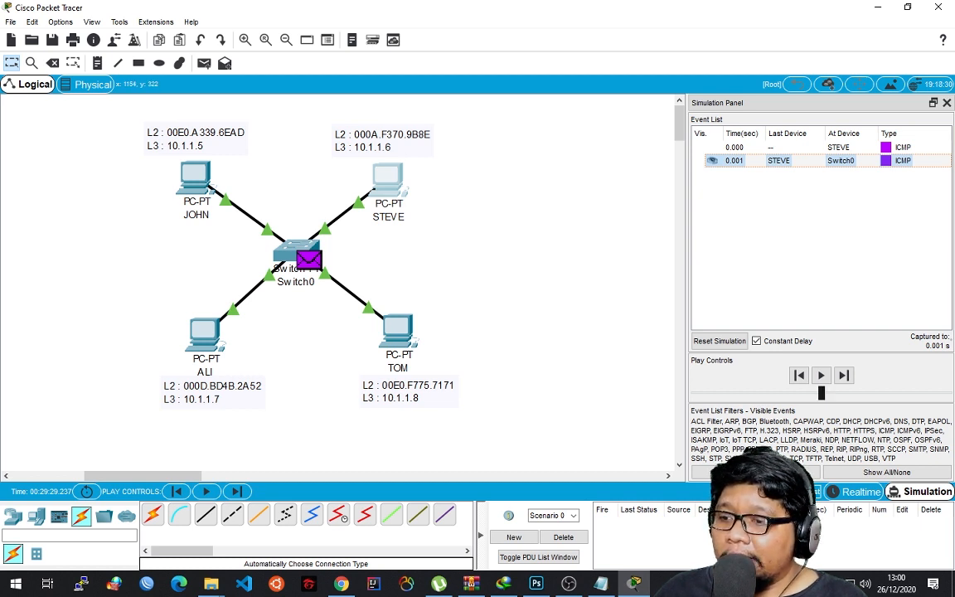
left_click(844, 374)
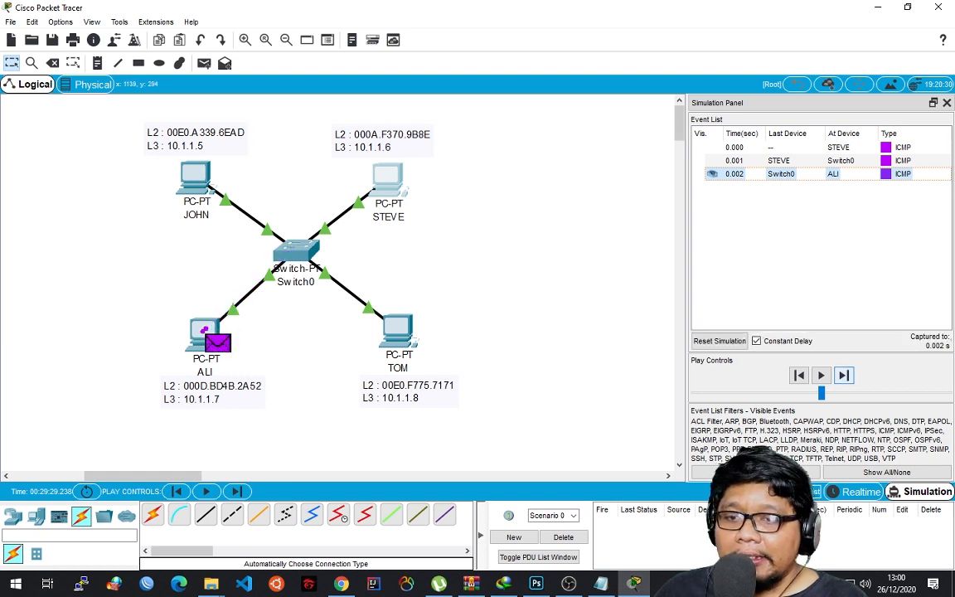
left_click(843, 375)
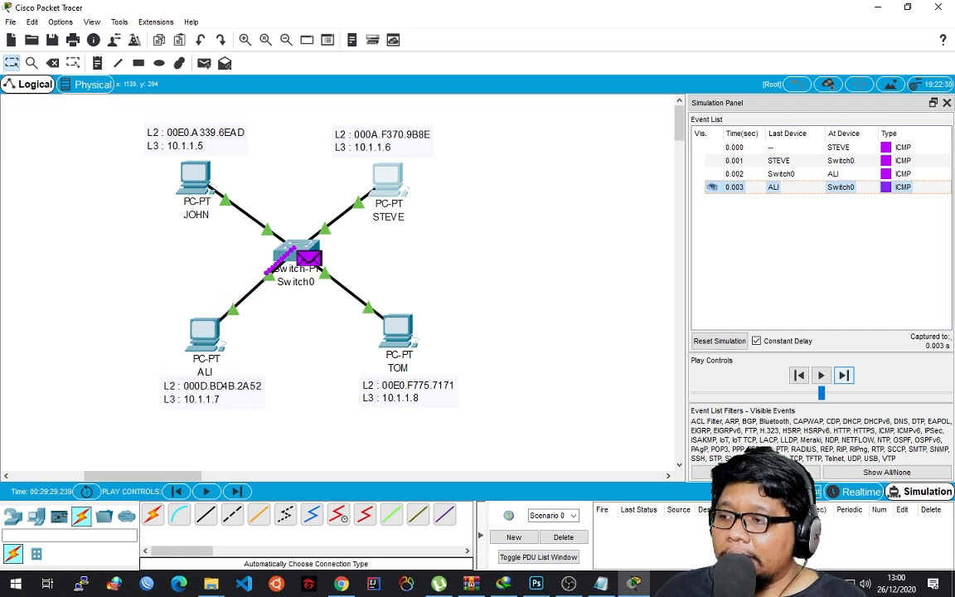
left_click(844, 374)
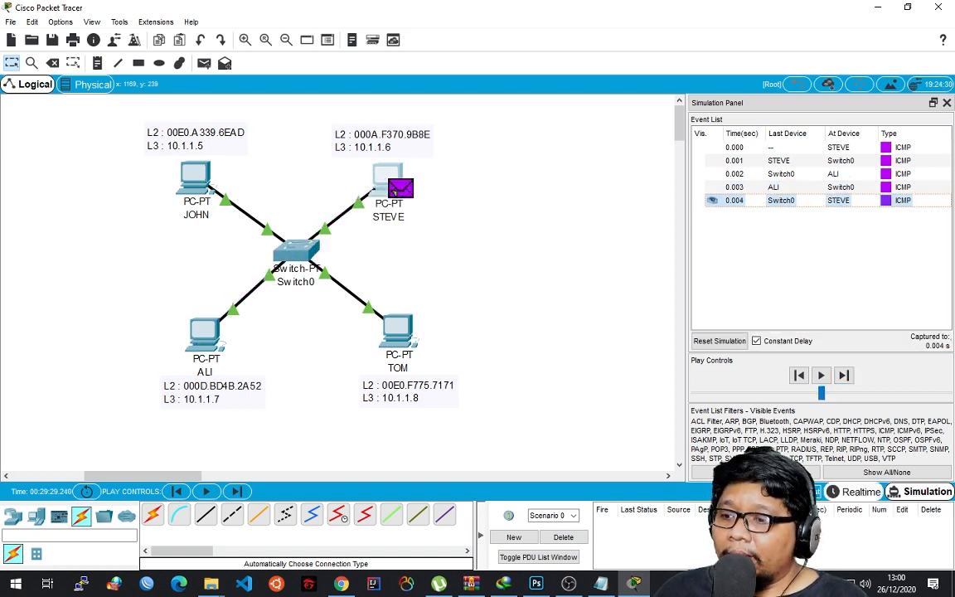
Return to Realtime mode and point out the handwritten "CAM table" note before clearing the red annotations.
left_click(855, 491)
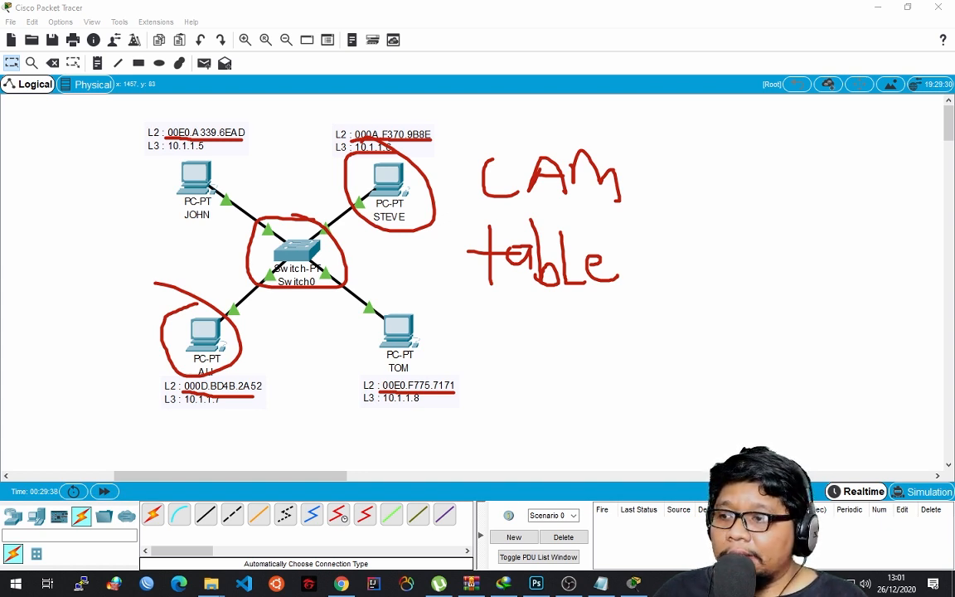
mouse_move(612, 176)
left_mouse_down()
mouse_move(490, 178)
mouse_move(512, 258)
mouse_move(613, 259)
left_mouse_up()
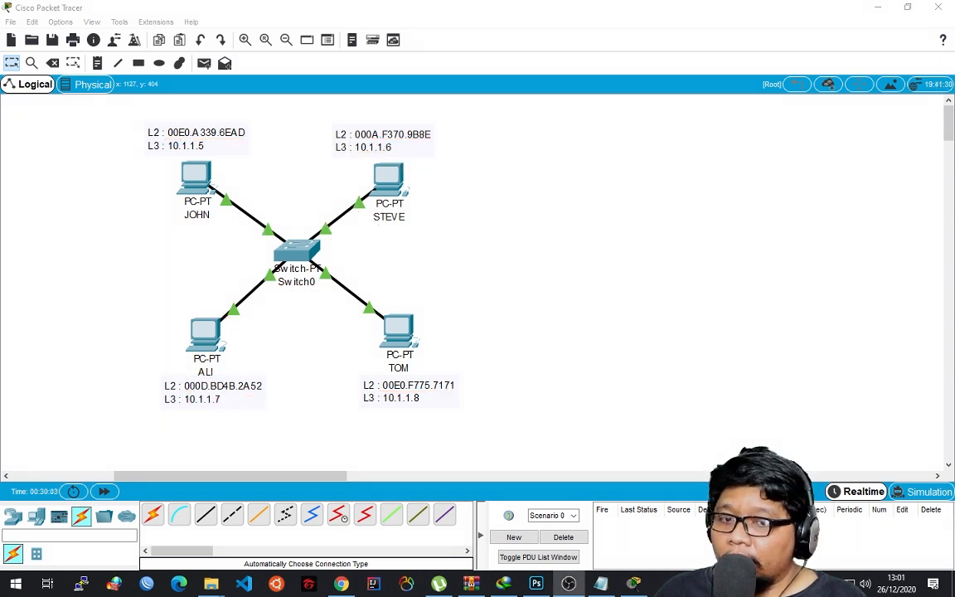
Switch to Simulation mode, repeat the ping to 10.1.1.8 from JOHN's Command Prompt and minimize JOHN's window.
key("alt+Tab")
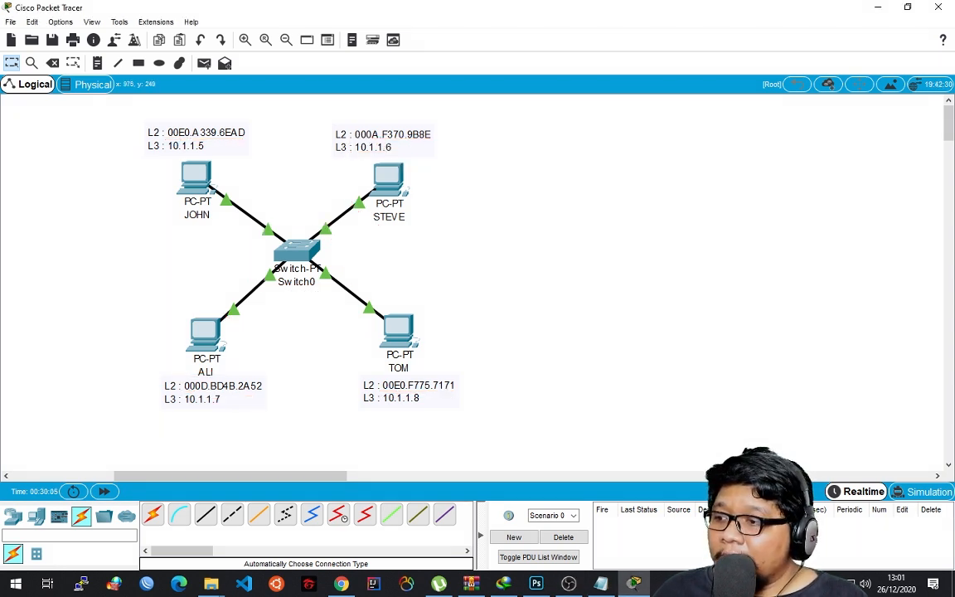
left_click(197, 177)
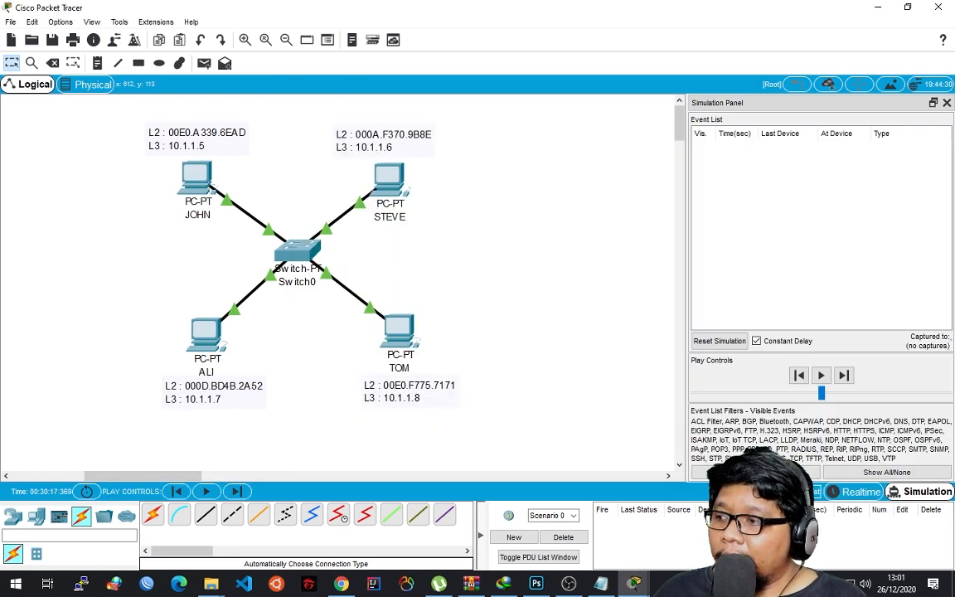
left_click(196, 176)
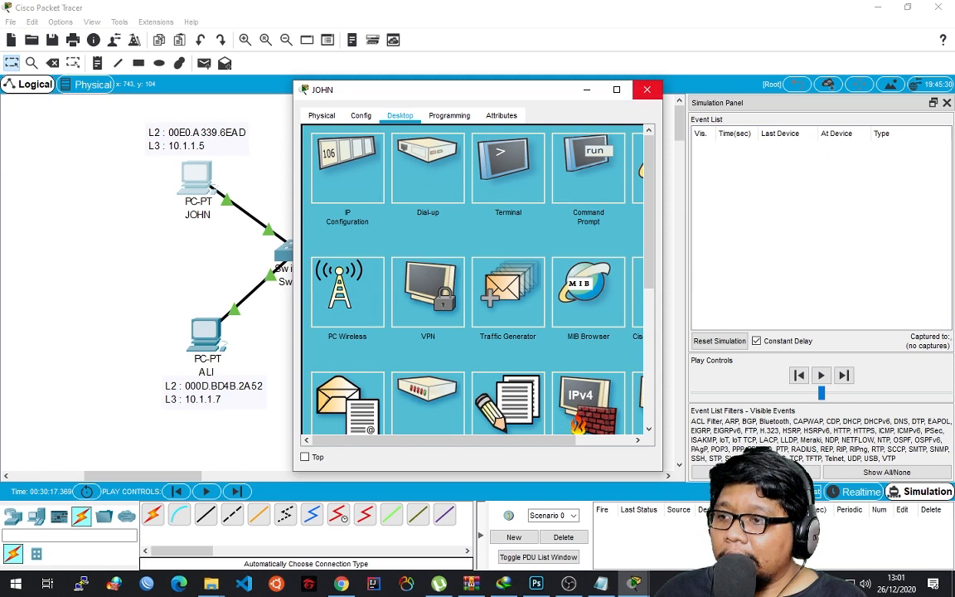
left_click(629, 91)
left_click(212, 189)
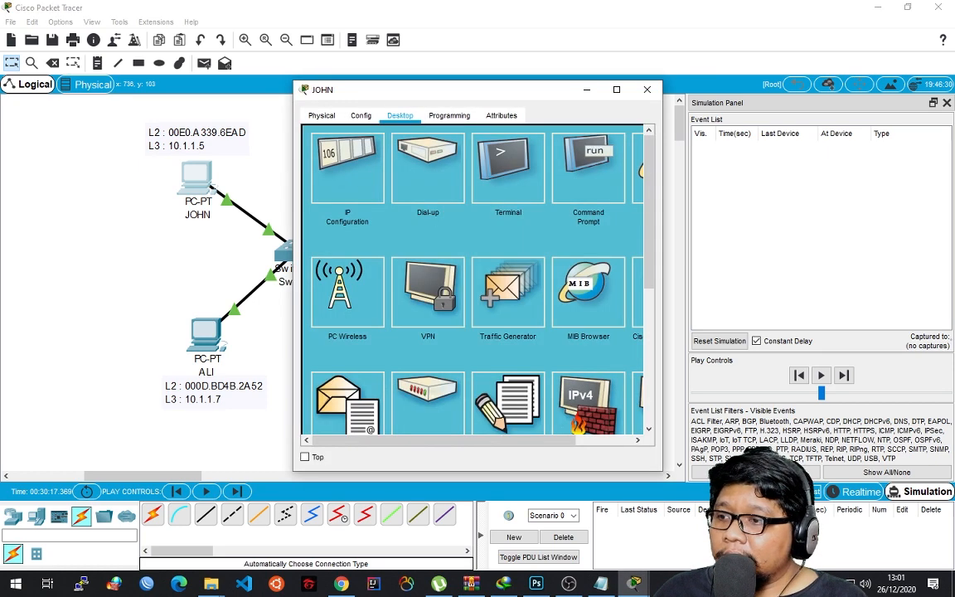
left_click(587, 170)
key("Up")
key("Return")
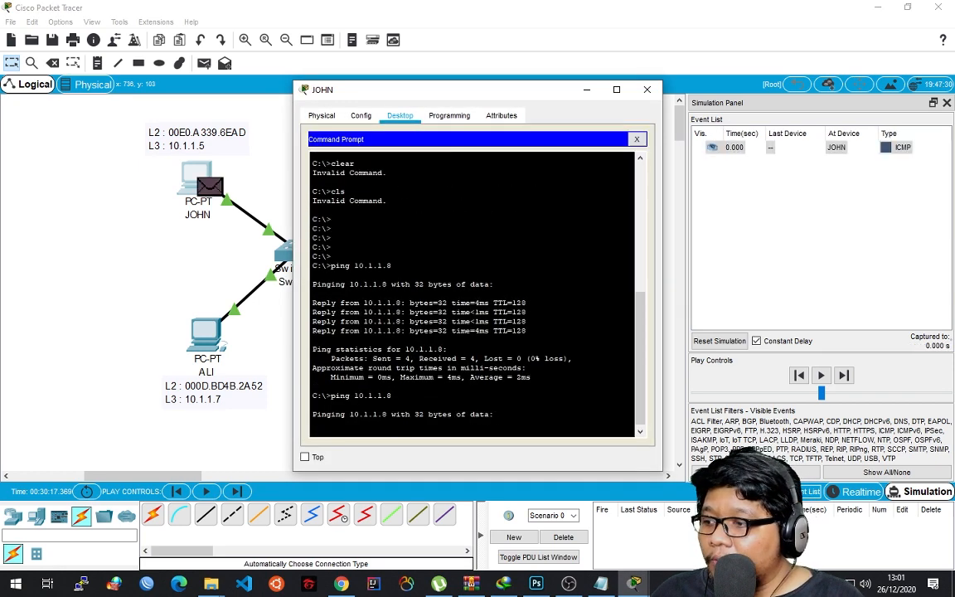
left_click(587, 89)
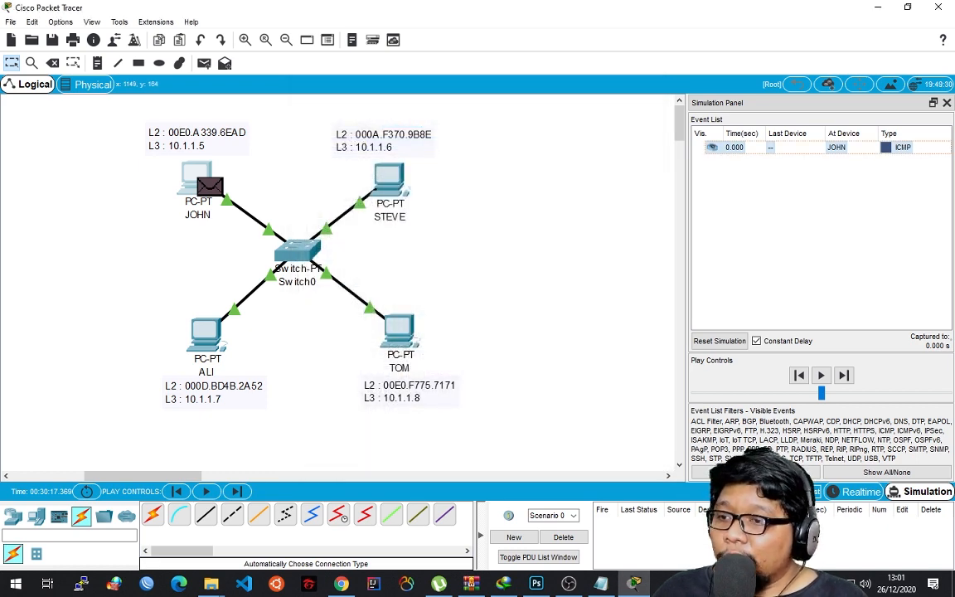
Inspect the ICMP packet at JOHN, reading its OSI layer summary and the Ethernet, IP and ICMP headers in the outbound PDU details.
left_click(898, 148)
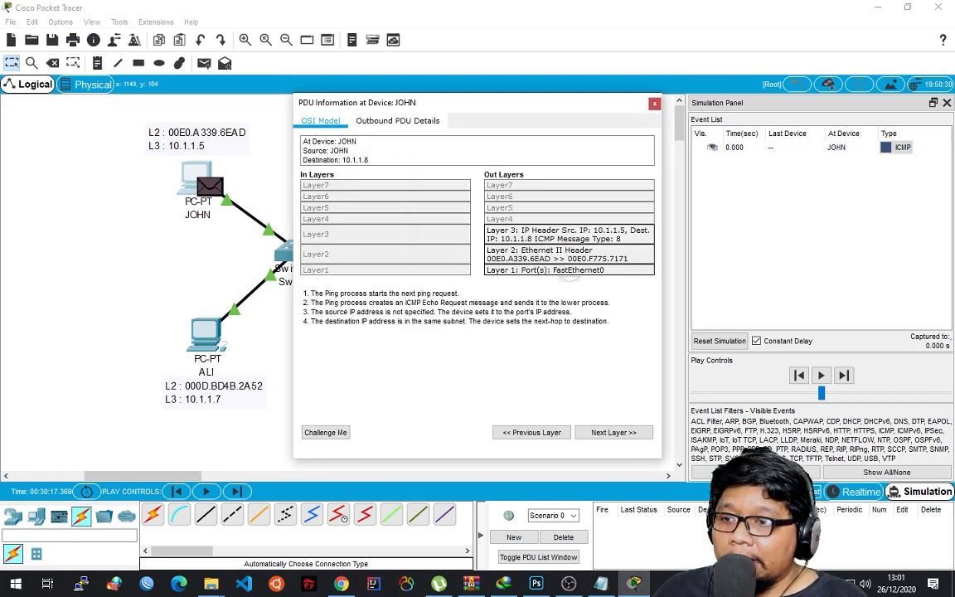
left_click(655, 104)
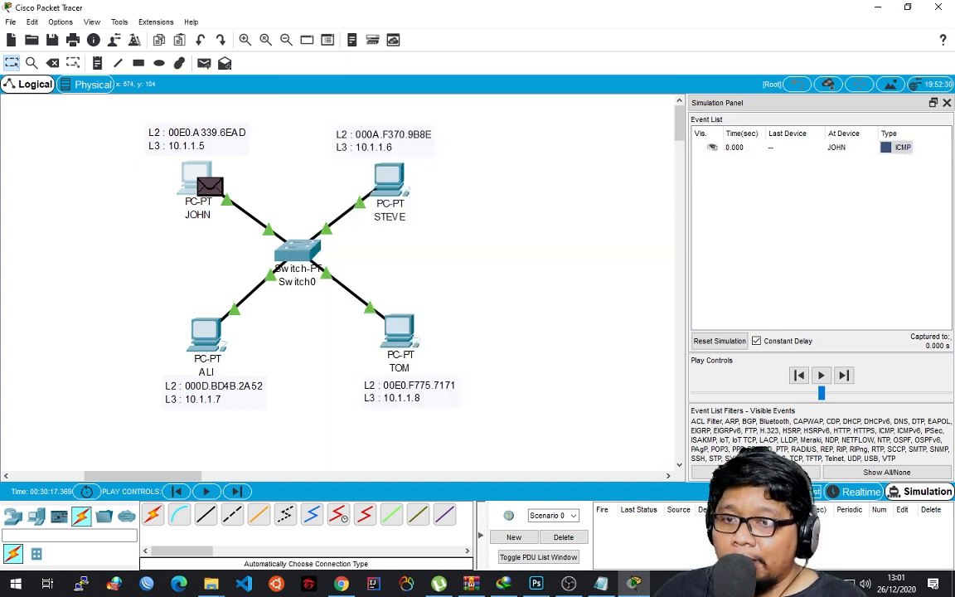
left_click(898, 147)
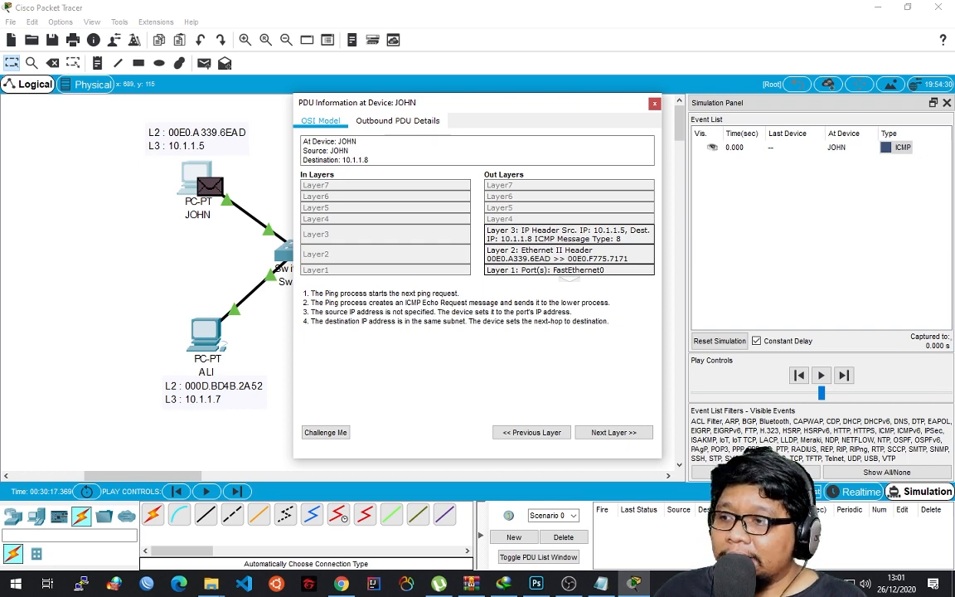
left_click_drag(398, 103, 391, 97)
left_click(390, 115)
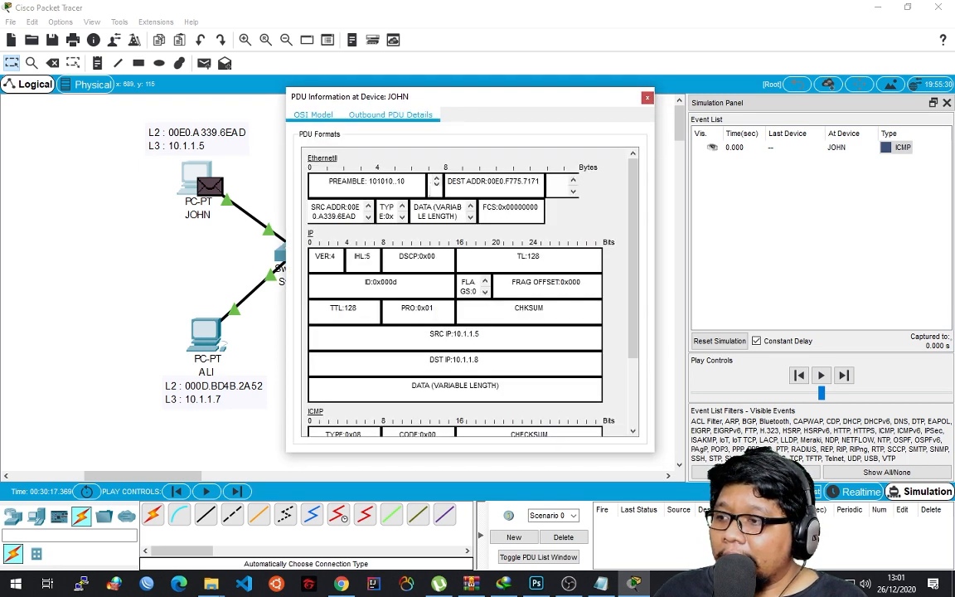
scroll(469, 290, "down", 3)
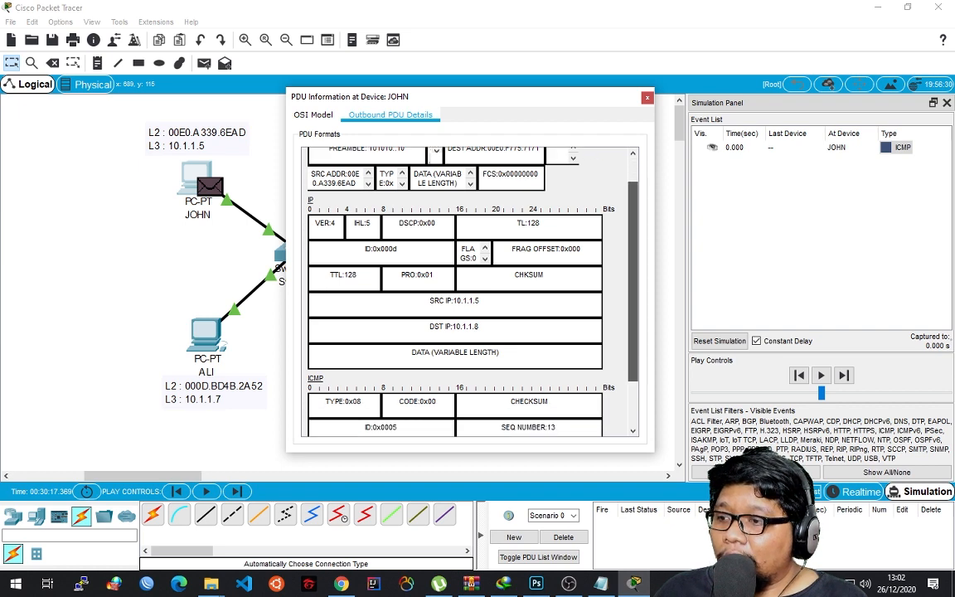
scroll(469, 290, "up", 3)
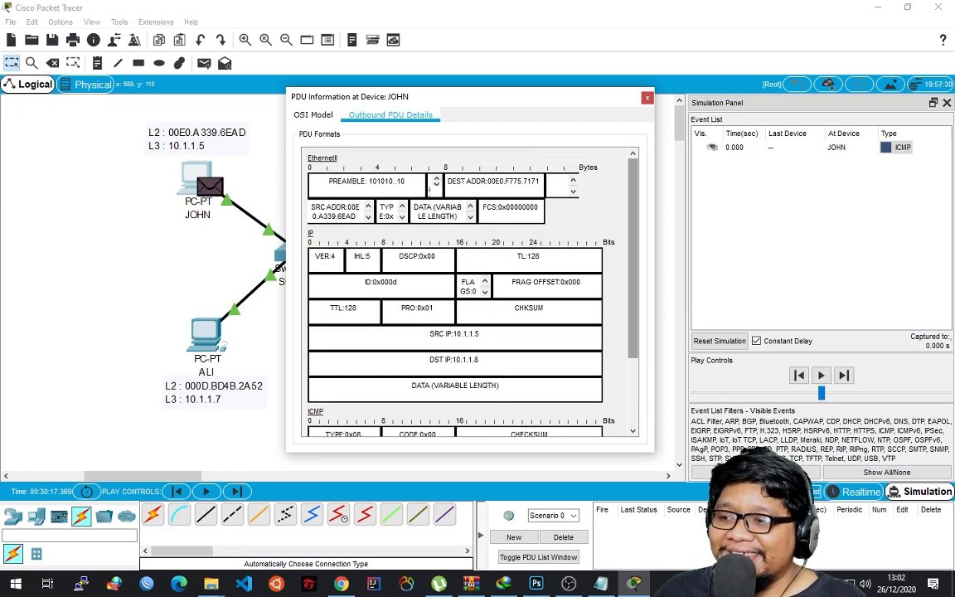
scroll(468, 290, "down", 3)
scroll(469, 290, "up", 3)
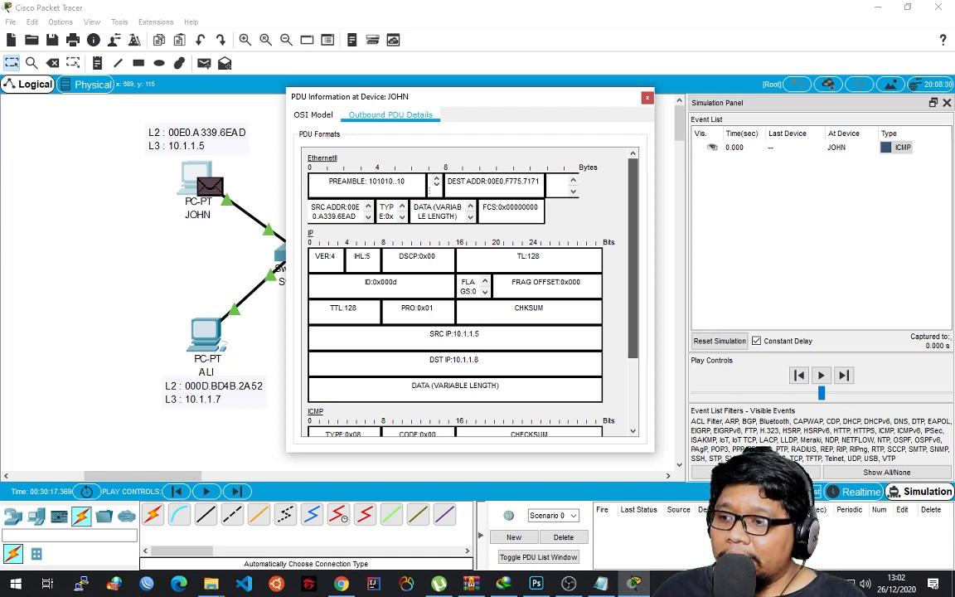
scroll(468, 291, "down", 3)
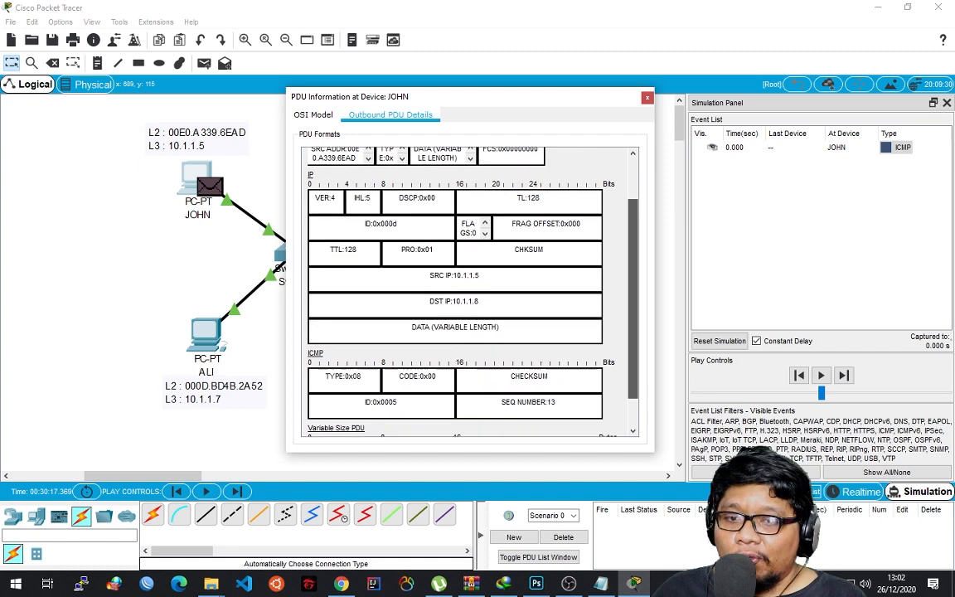
scroll(468, 290, "down", 2)
scroll(468, 290, "up", 5)
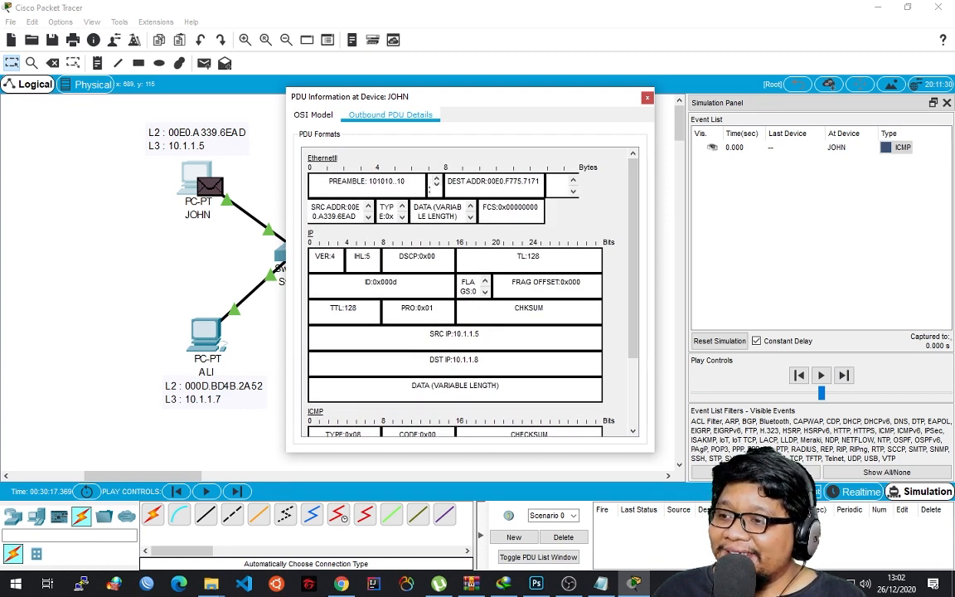
Return to the packet's OSI model view and compare its source and destination addresses with the PC labels in the topology.
left_click(313, 115)
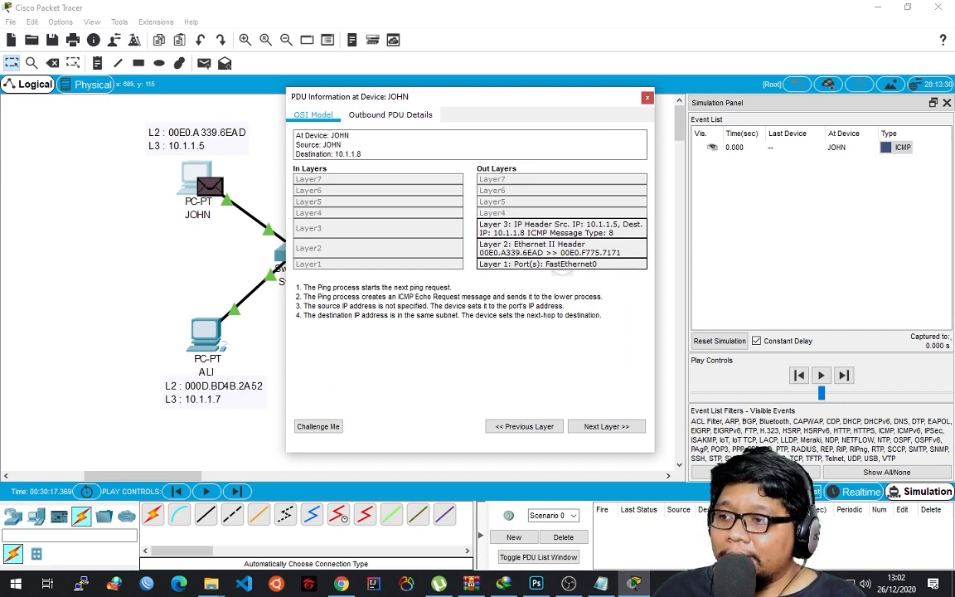
left_click_drag(502, 99, 479, 85)
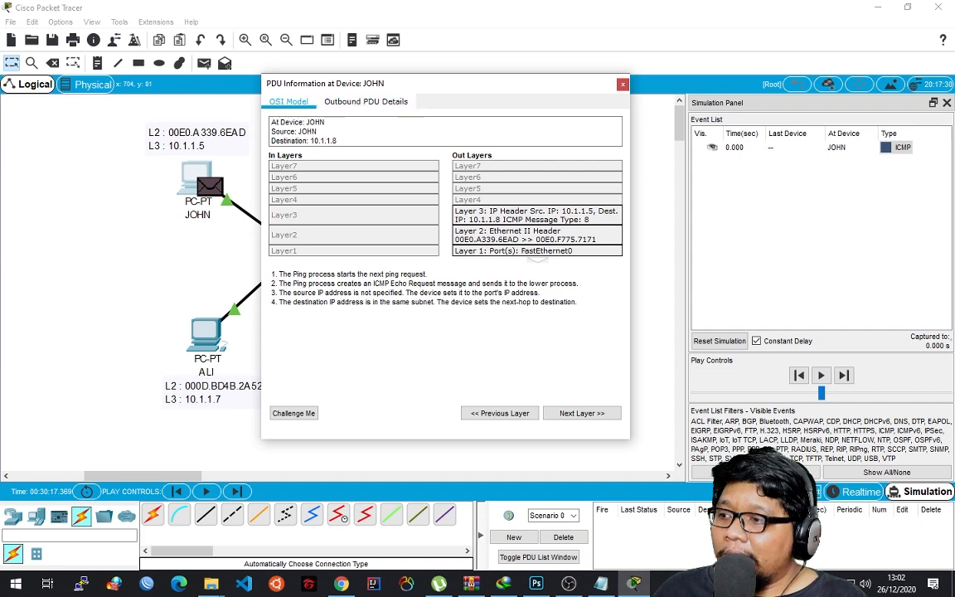
left_click_drag(479, 83, 671, 82)
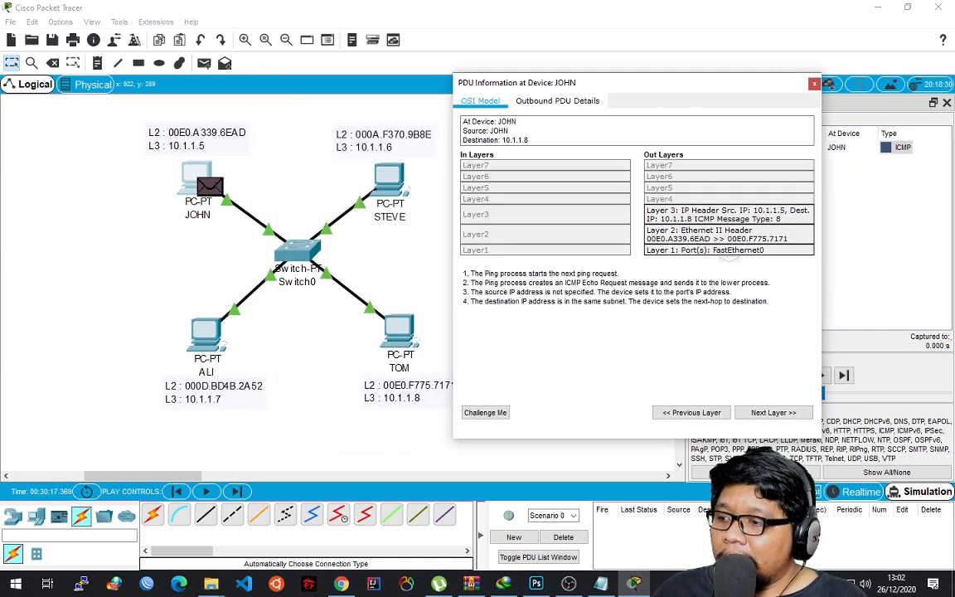
left_click_drag(671, 82, 525, 84)
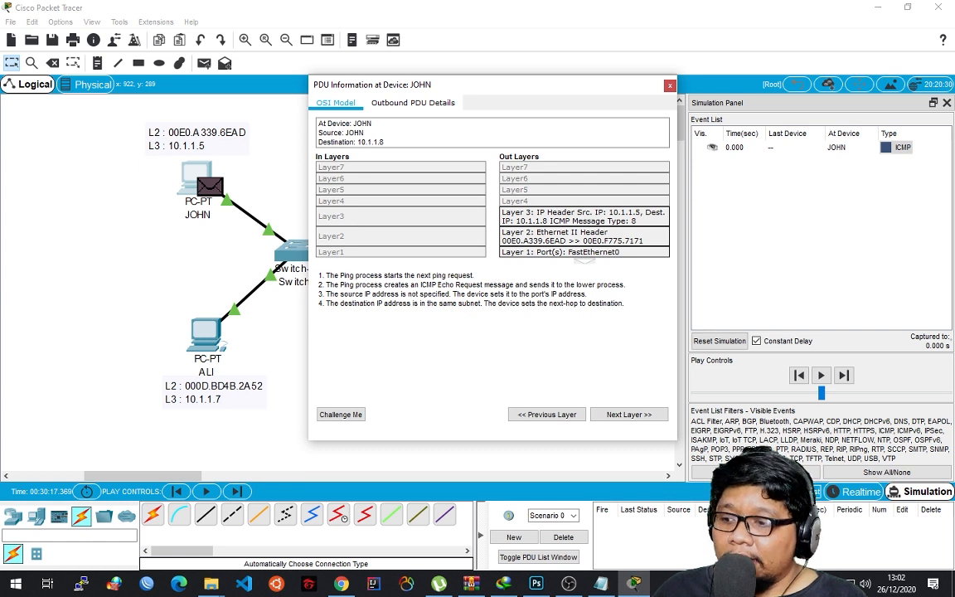
Bring up the screen annotation overlay and remove all leftover red strokes around the switch, ALI and the address labels.
key("ctrl+alt+g")
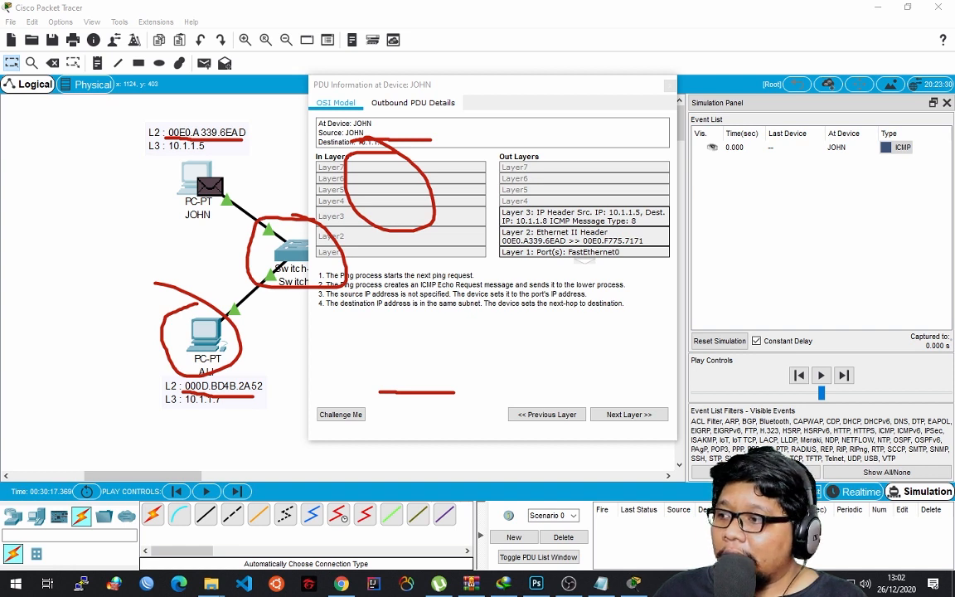
key("ctrl+z")
key("ctrl+z")
key("ctrl+z")
key("ctrl+z")
key("ctrl+z")
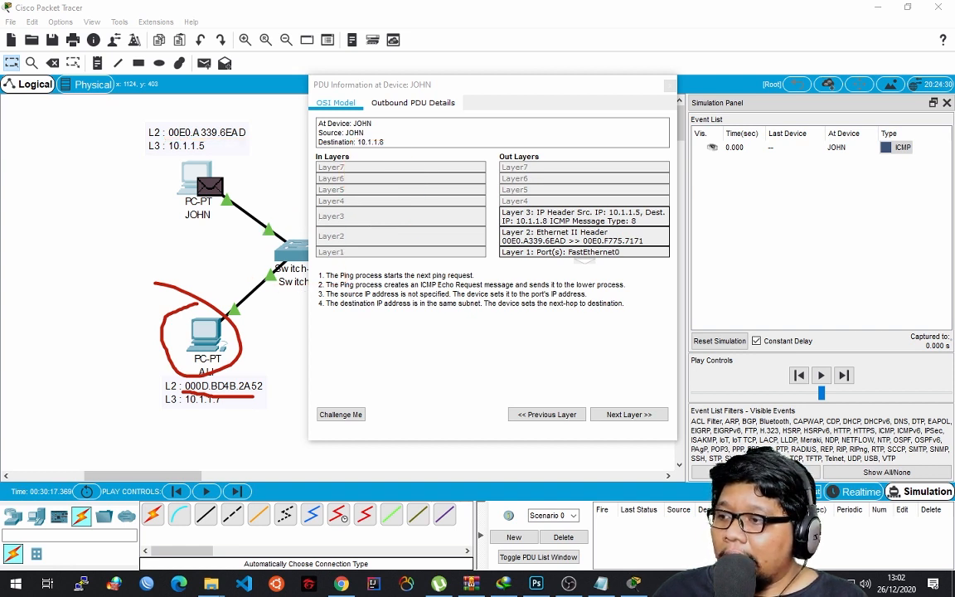
key("ctrl+z")
key("ctrl+z")
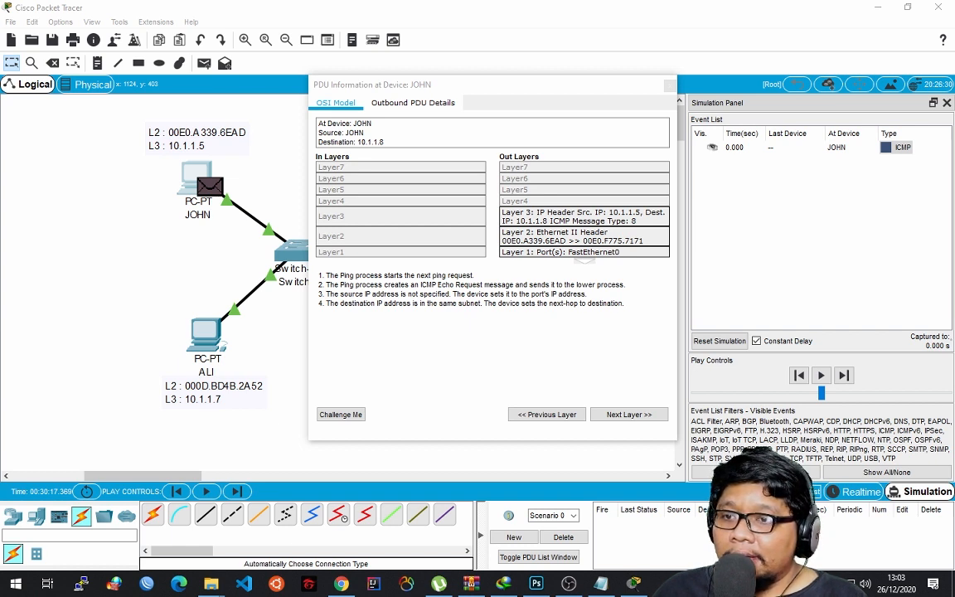
mouse_move(491, 224)
left_mouse_down()
mouse_move(659, 223)
mouse_move(667, 259)
mouse_move(488, 261)
mouse_move(487, 220)
left_mouse_up()
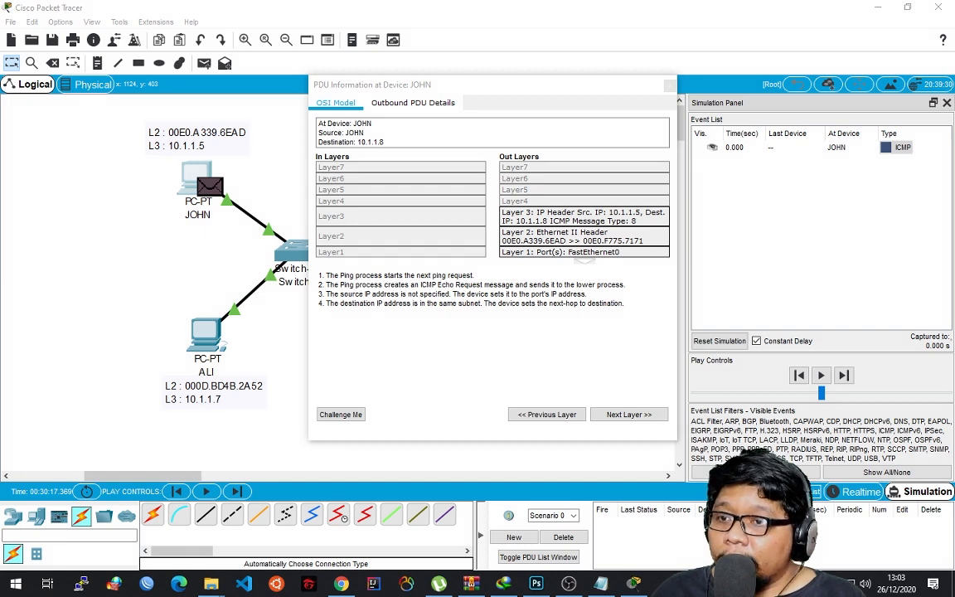
Show the outbound Layer 2 explanation and underline in red the header's source and destination MAC addresses and JOHN's L2 address label.
left_click_drag(492, 85, 480, 90)
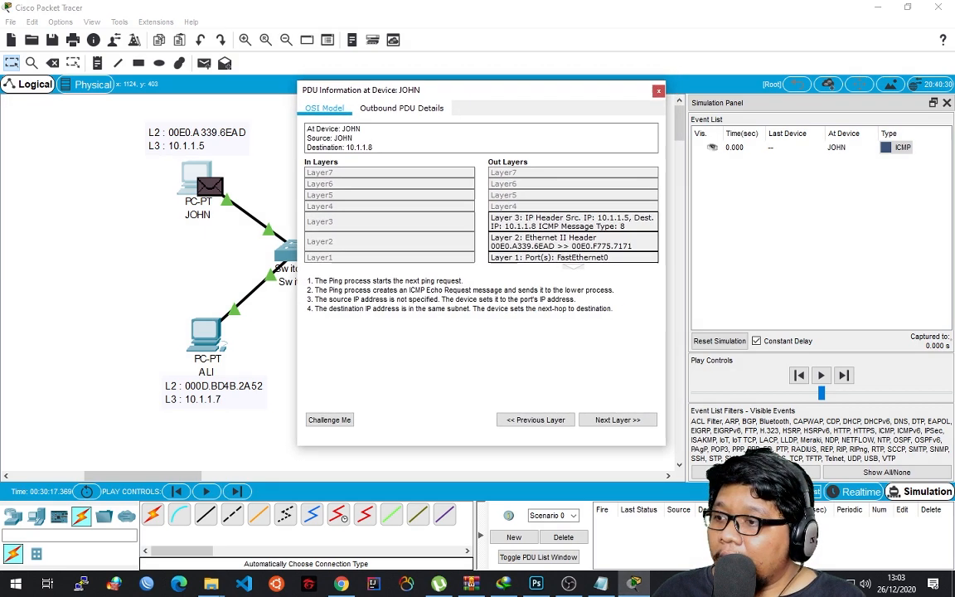
left_click(573, 241)
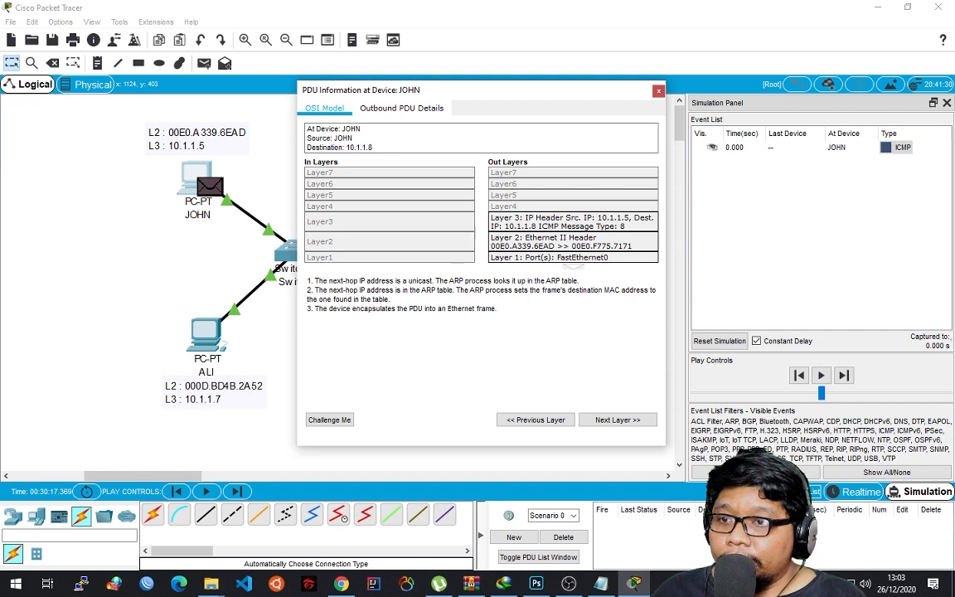
key("ctrl+2")
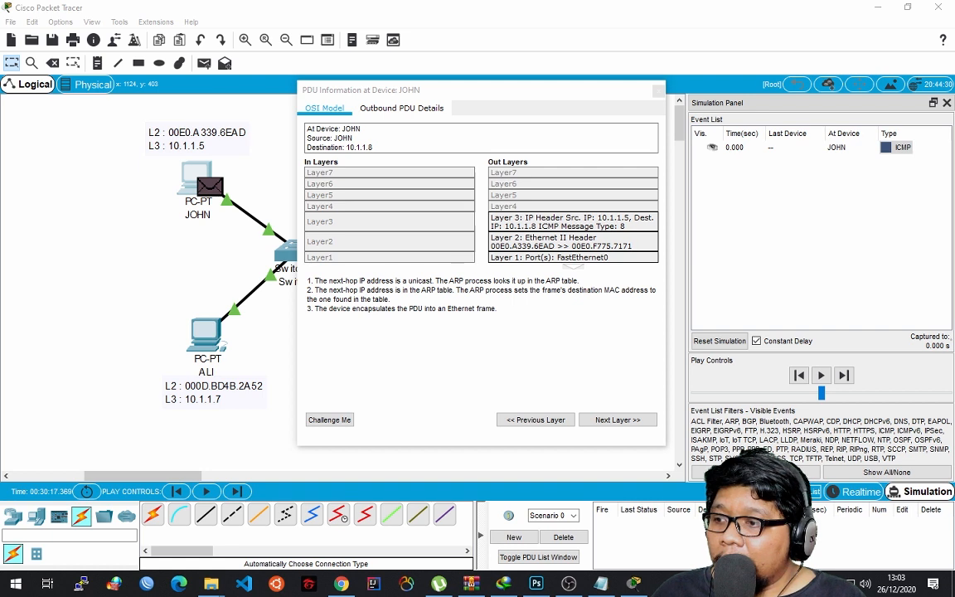
left_click_drag(479, 246, 550, 247)
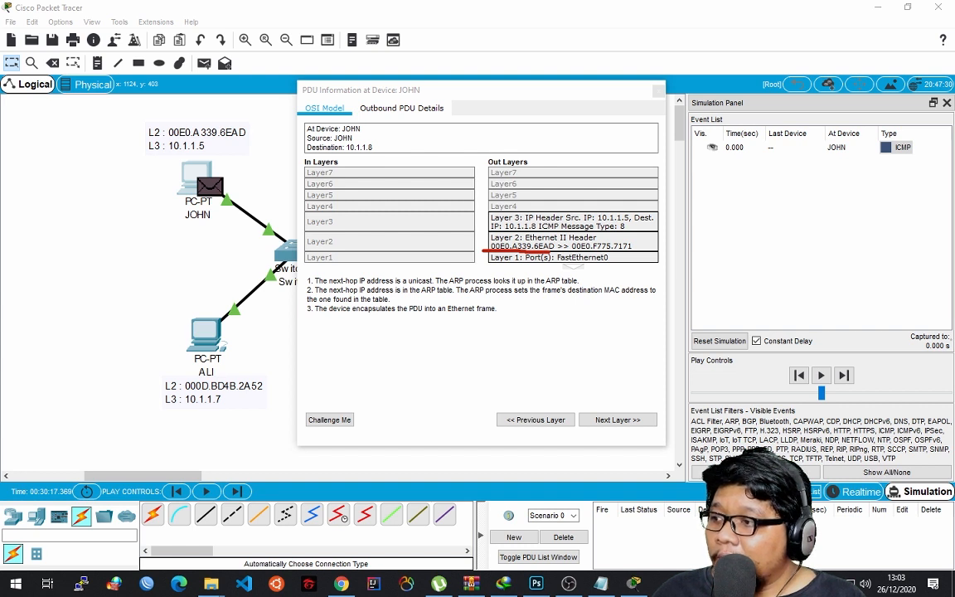
left_click_drag(150, 141, 244, 145)
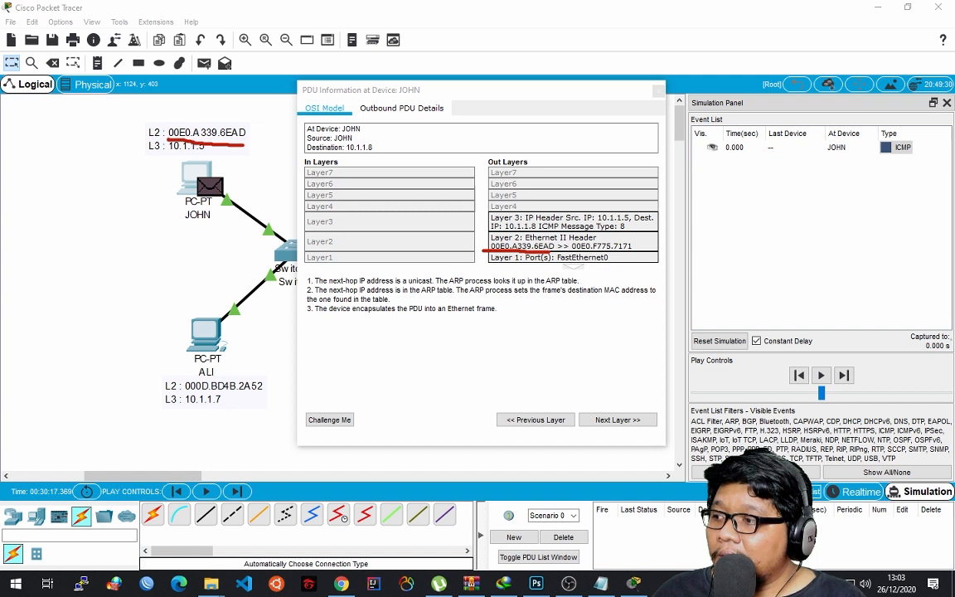
key("ctrl+z")
left_click_drag(168, 138, 247, 144)
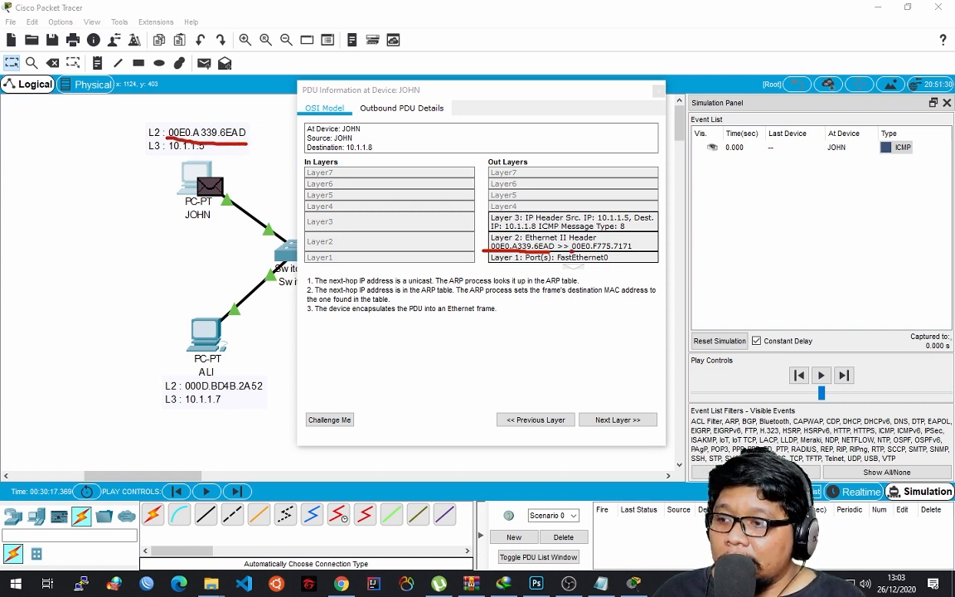
left_click_drag(572, 247, 631, 246)
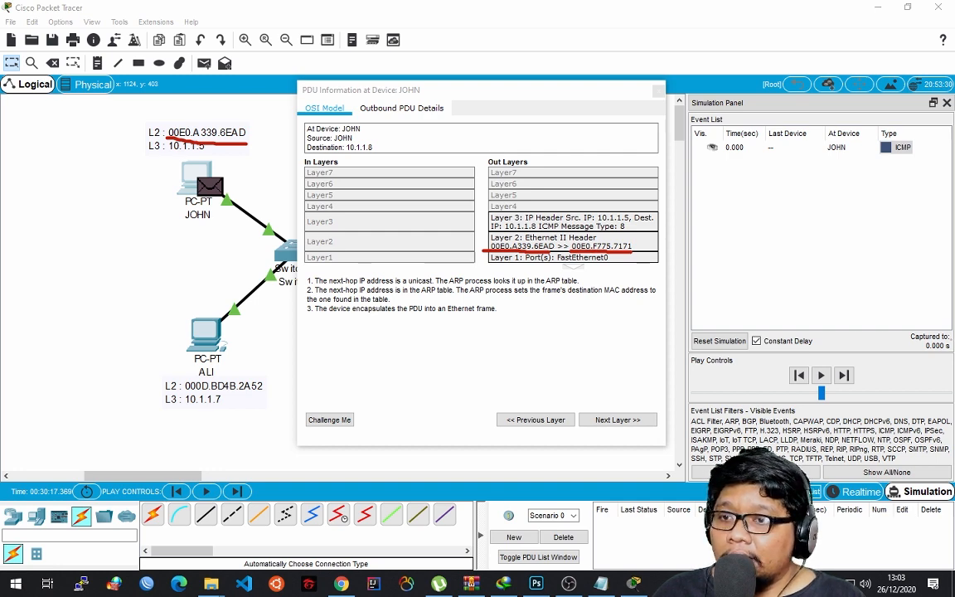
Move JOHN's PDU information window off the topology and clear the red underlines.
key("Escape")
mouse_move(530, 90)
left_mouse_down()
mouse_move(299, 60)
mouse_move(675, 77)
mouse_move(710, 86)
left_mouse_up()
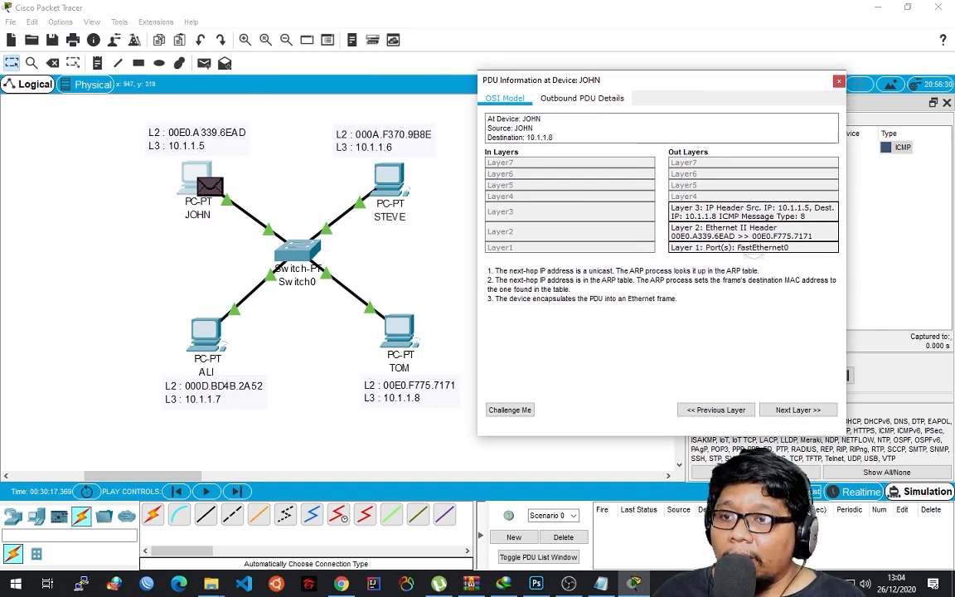
key("ctrl+alt+g")
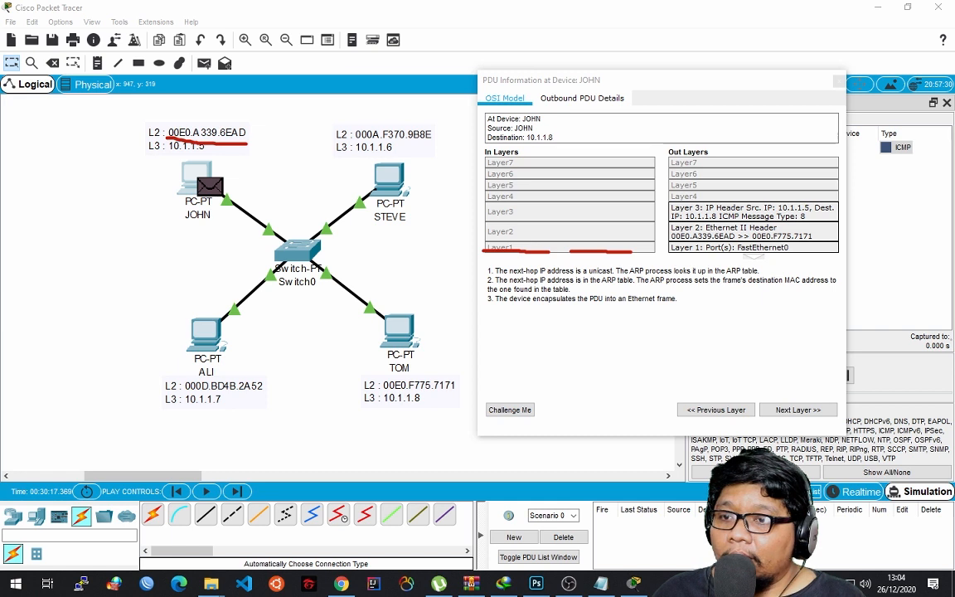
key("ctrl+z")
key("ctrl+z")
key("ctrl+z")
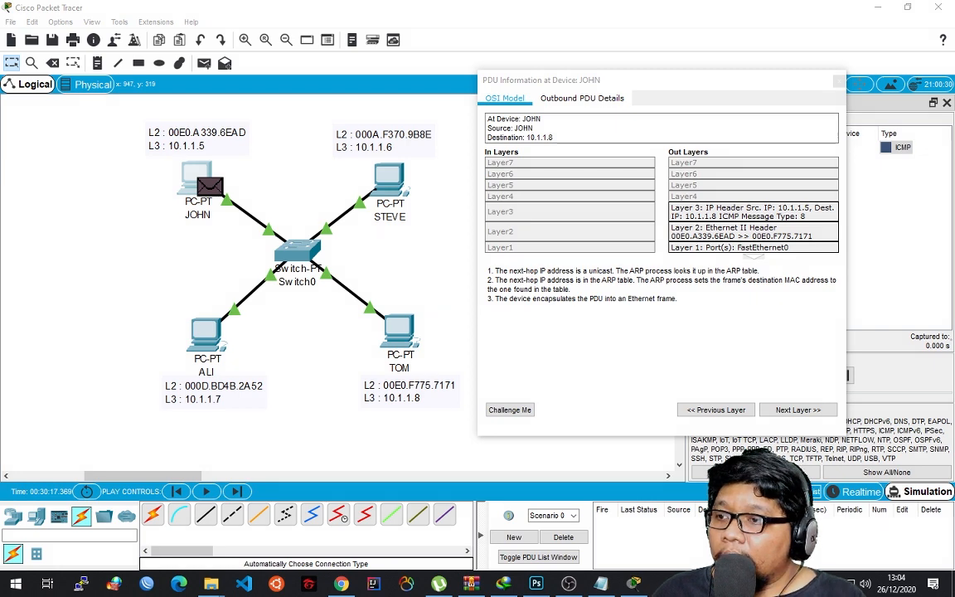
Step the ICMP packet event by event from JOHN through Switch0 to TOM, keeping the PDU window clear of its path.
left_click_drag(655, 80, 481, 88)
left_click_drag(552, 87, 461, 83)
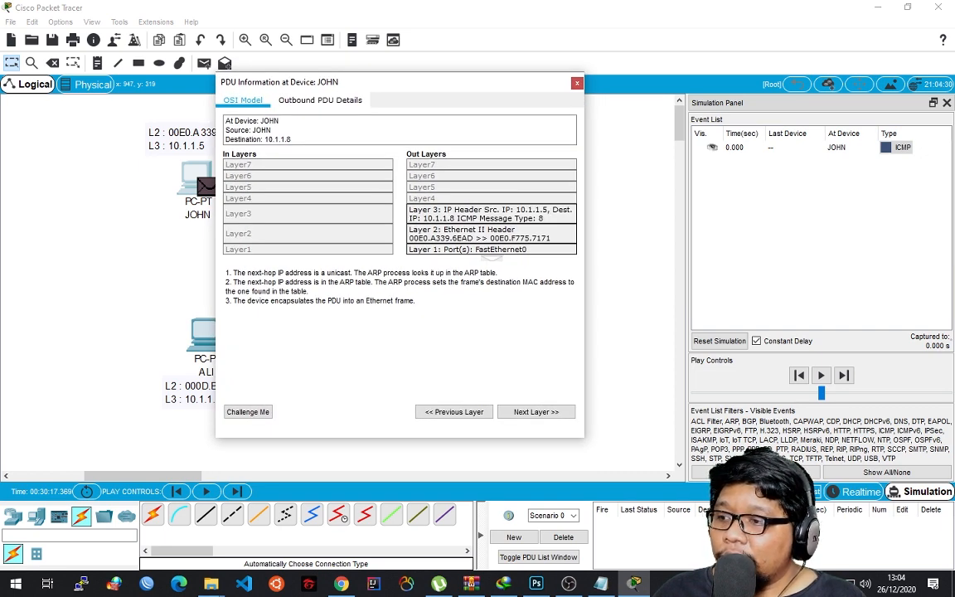
left_click(843, 374)
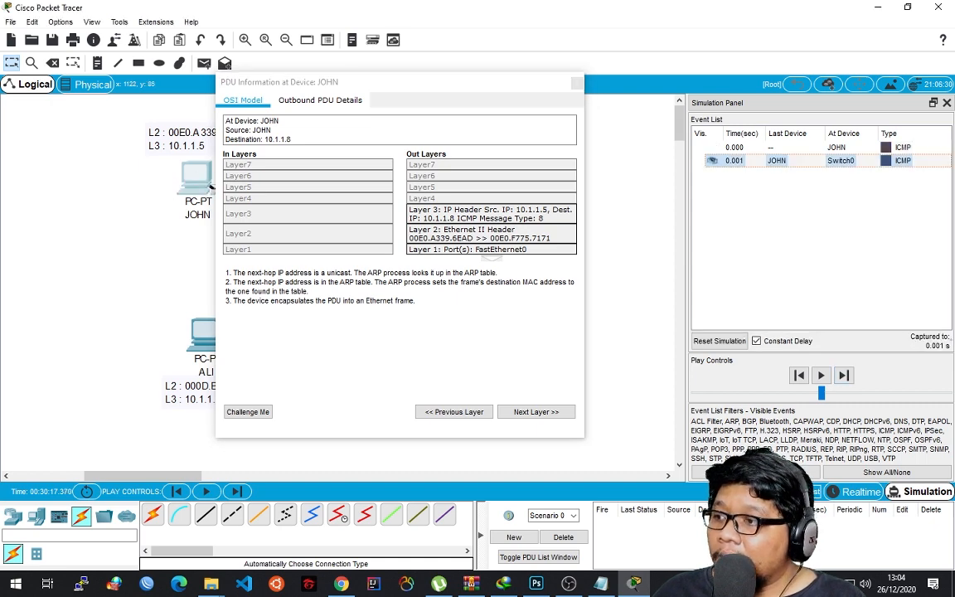
left_click_drag(427, 83, 524, 128)
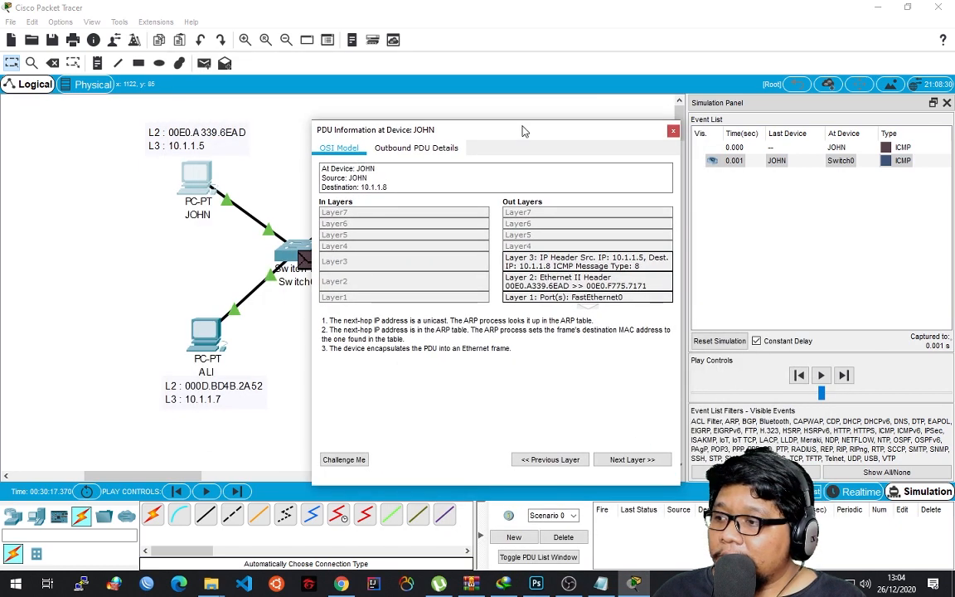
left_click(843, 374)
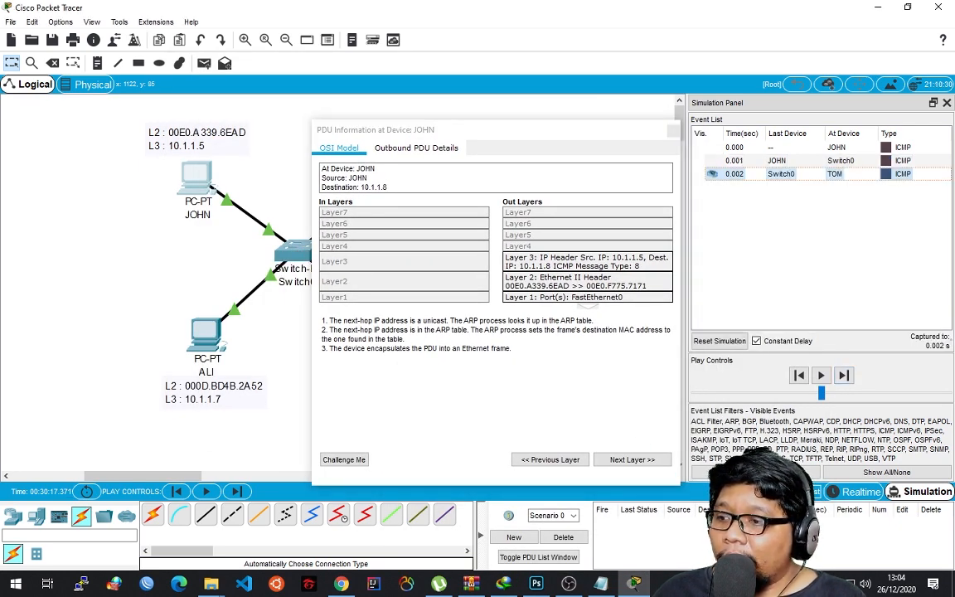
left_click_drag(614, 128, 523, 111)
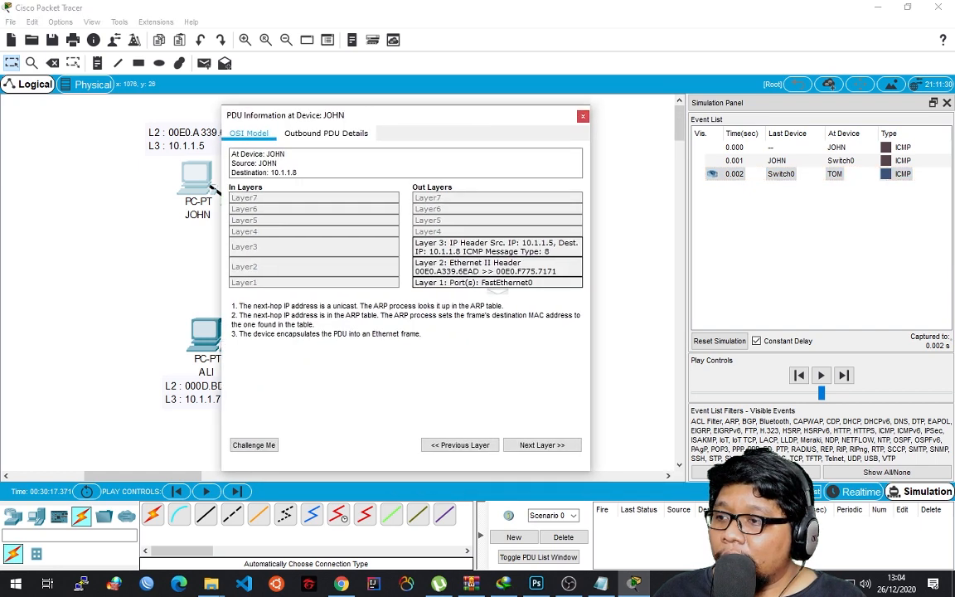
Close JOHN's PDU information and open the OSI model details of the ICMP packet at TOM.
left_click(582, 116)
left_click(413, 342)
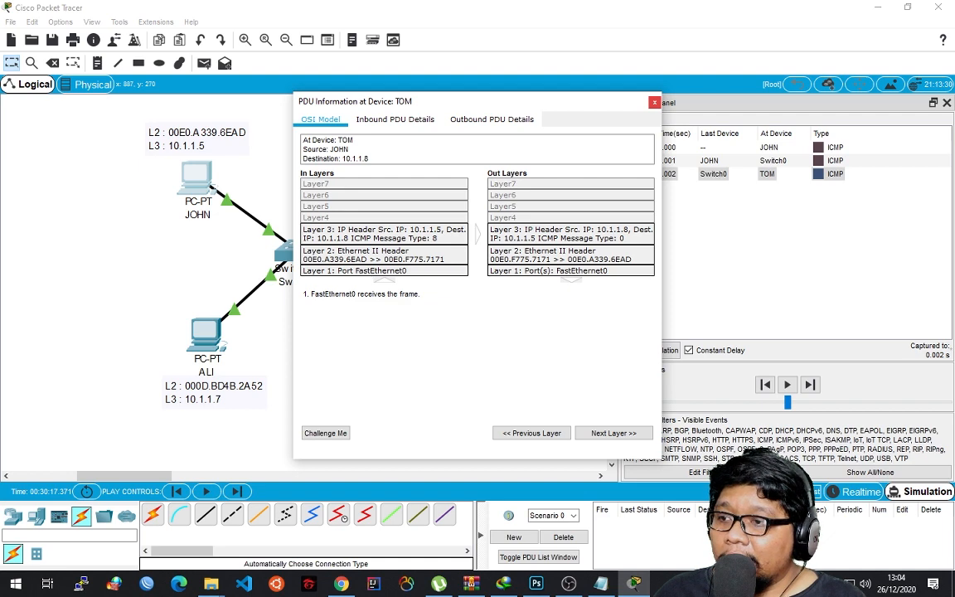
left_click_drag(548, 98, 519, 58)
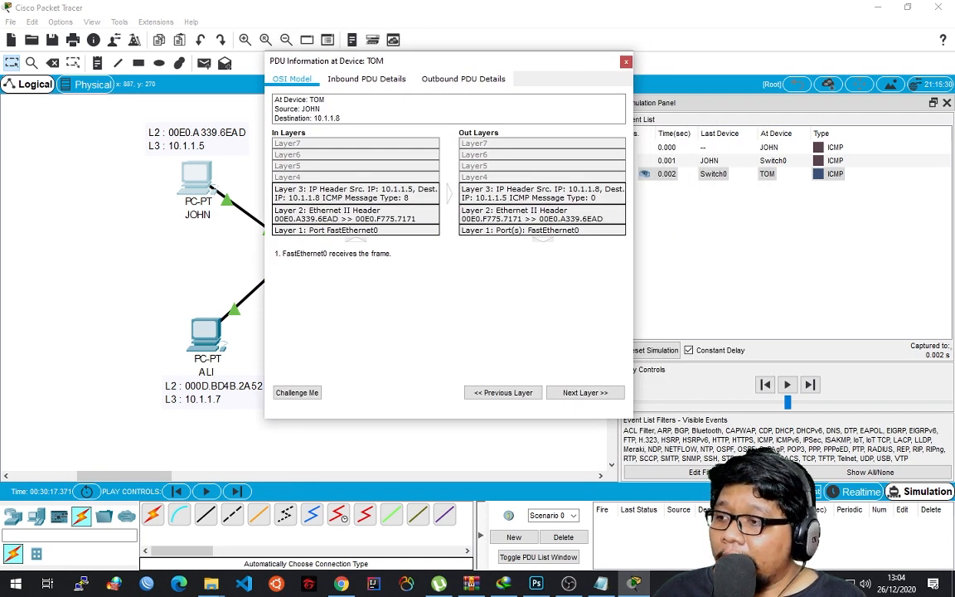
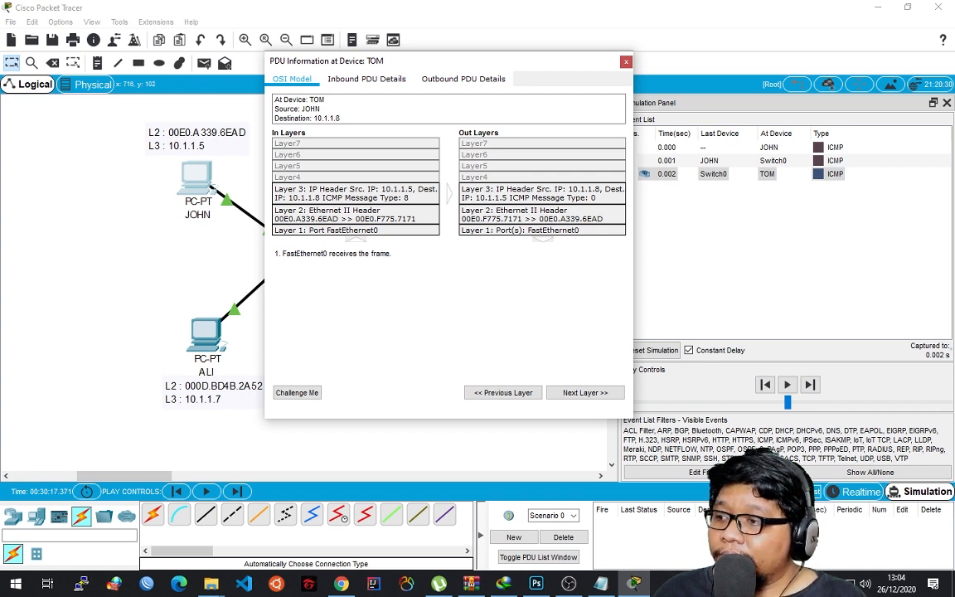
Close TOM's PDU information, advance the ICMP reply to Switch0, and inspect its OSI model details there.
left_click_drag(449, 61, 487, 62)
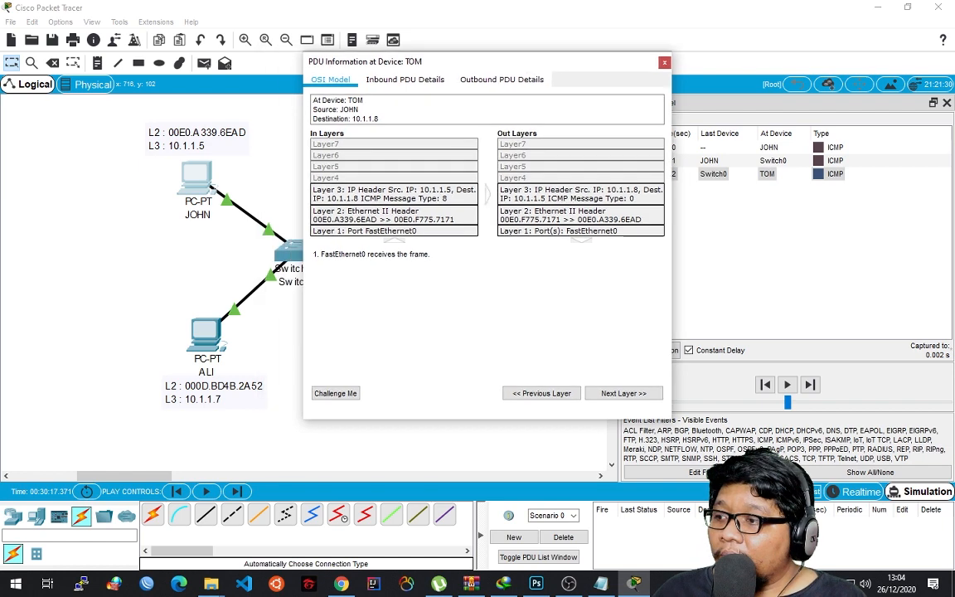
left_click(665, 62)
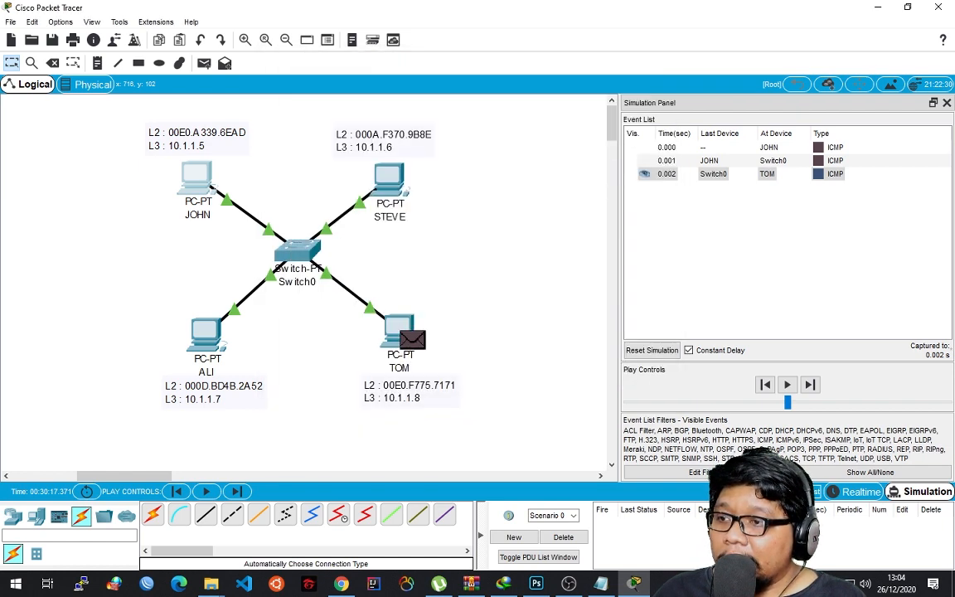
left_click(809, 385)
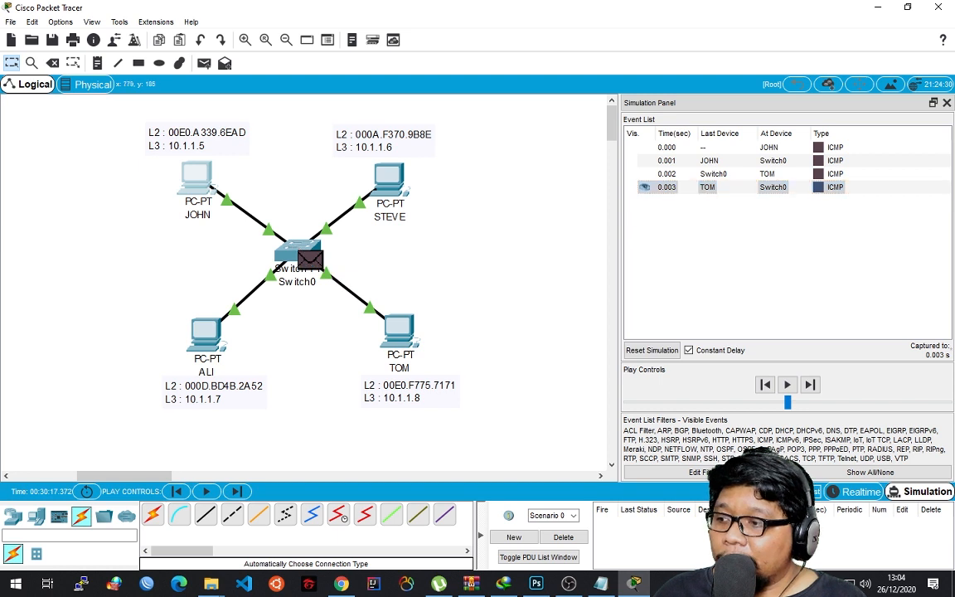
left_click(310, 260)
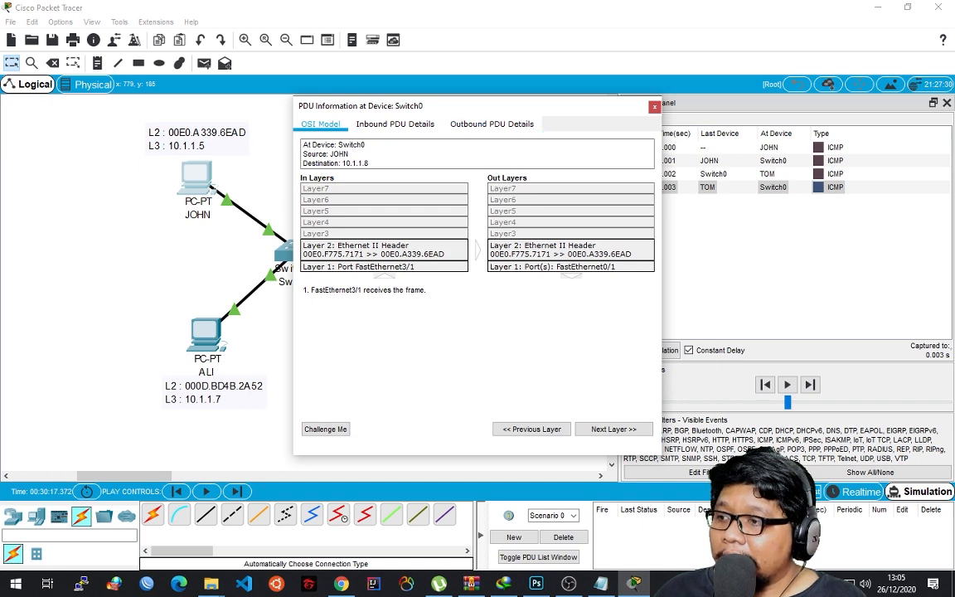
left_click_drag(443, 106, 597, 69)
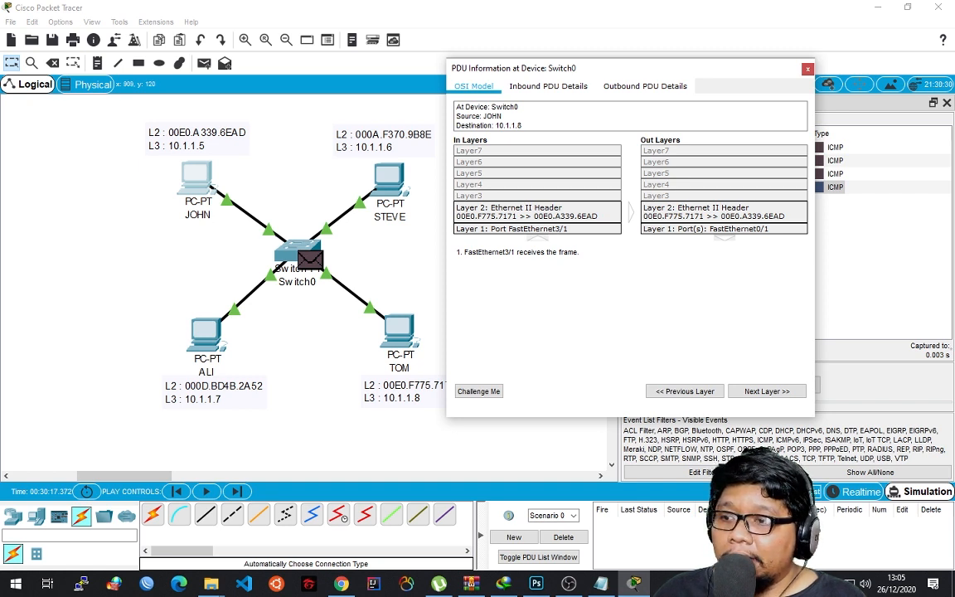
left_click(807, 69)
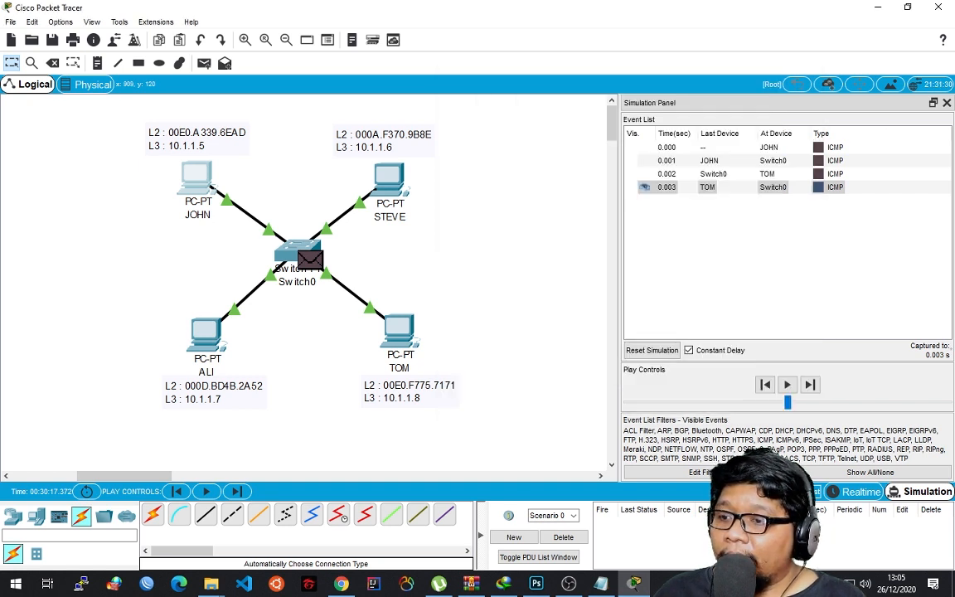
Advance the ICMP reply from Switch0 to JOHN and inspect its inbound OSI model details.
left_click(810, 384)
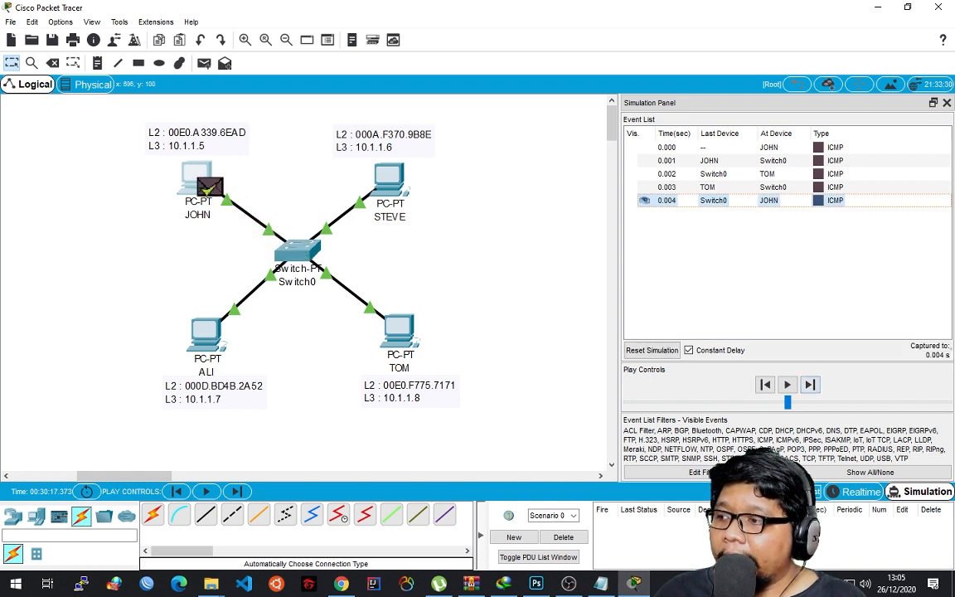
left_click(207, 186)
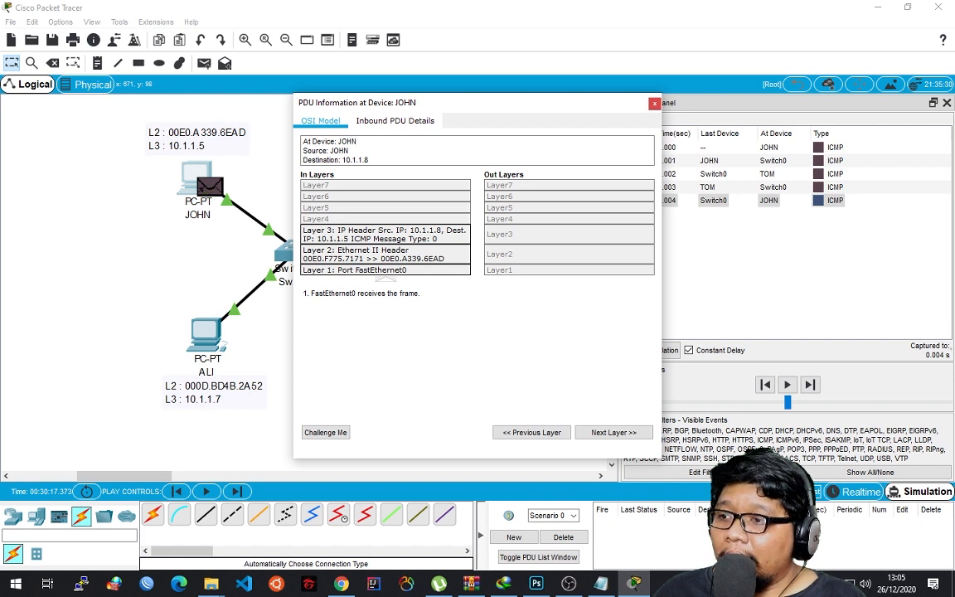
left_click(655, 104)
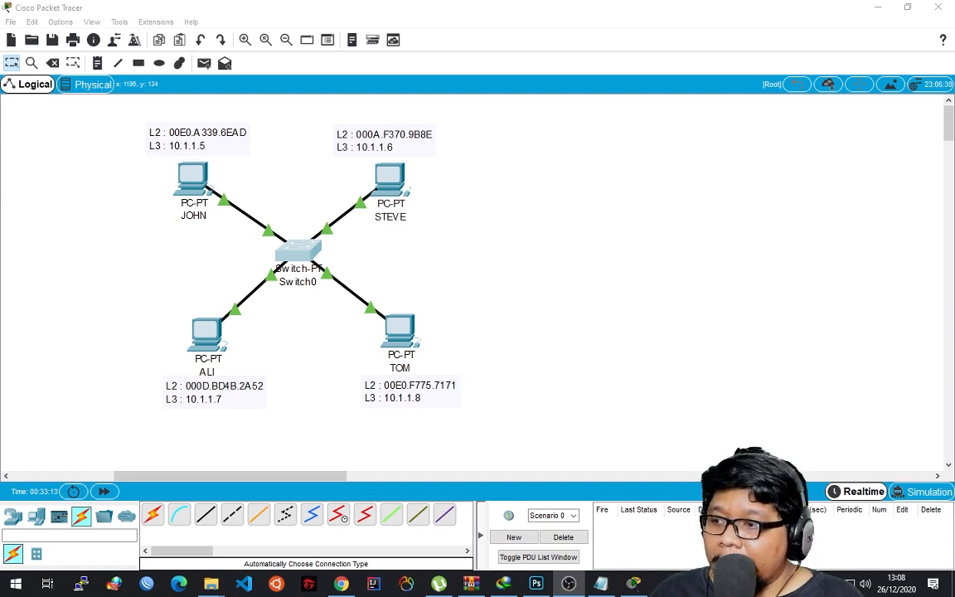
Open Switch0's command line interface and shift its window slightly.
left_click(539, 199)
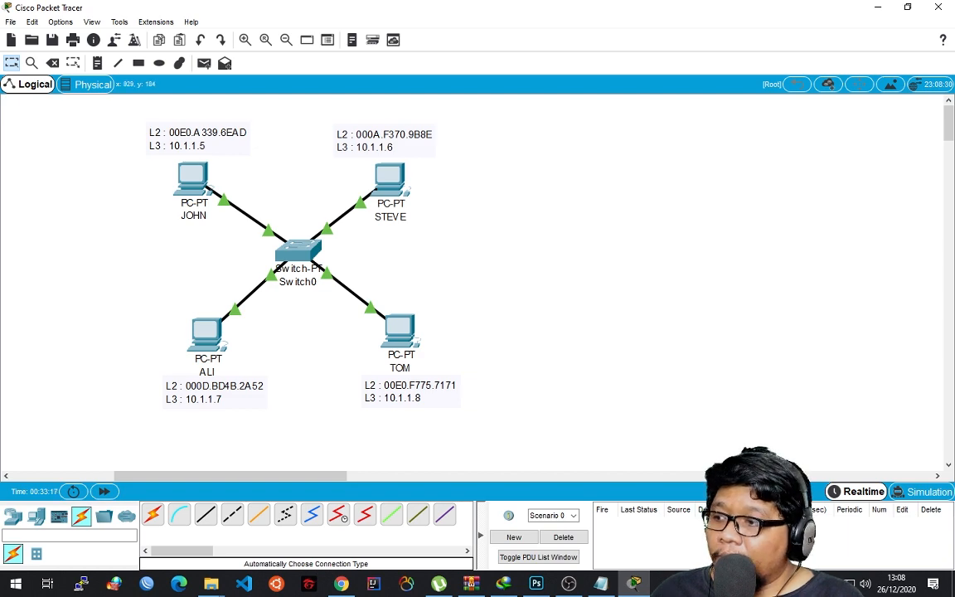
left_click(299, 251)
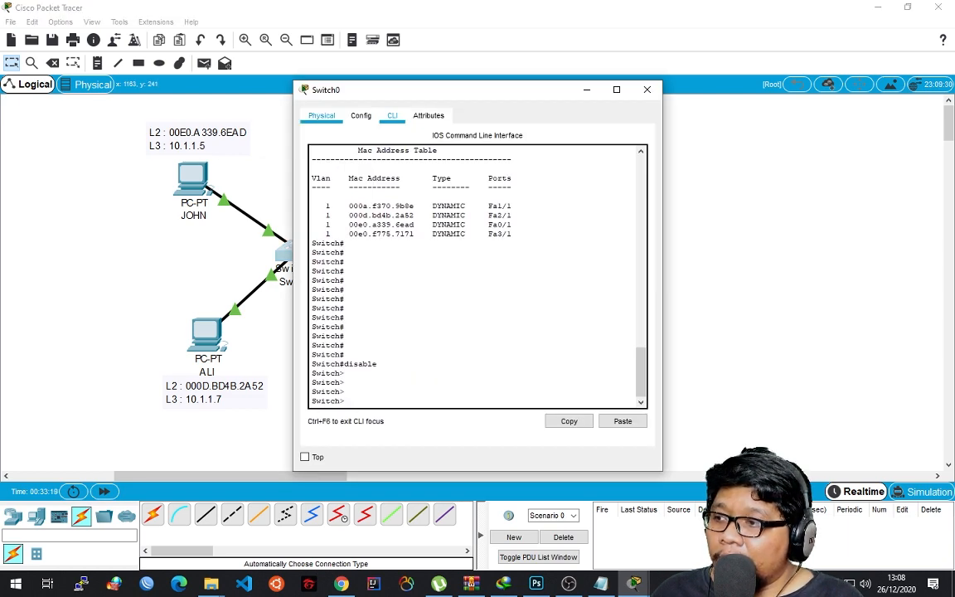
left_click(322, 115)
left_click(361, 115)
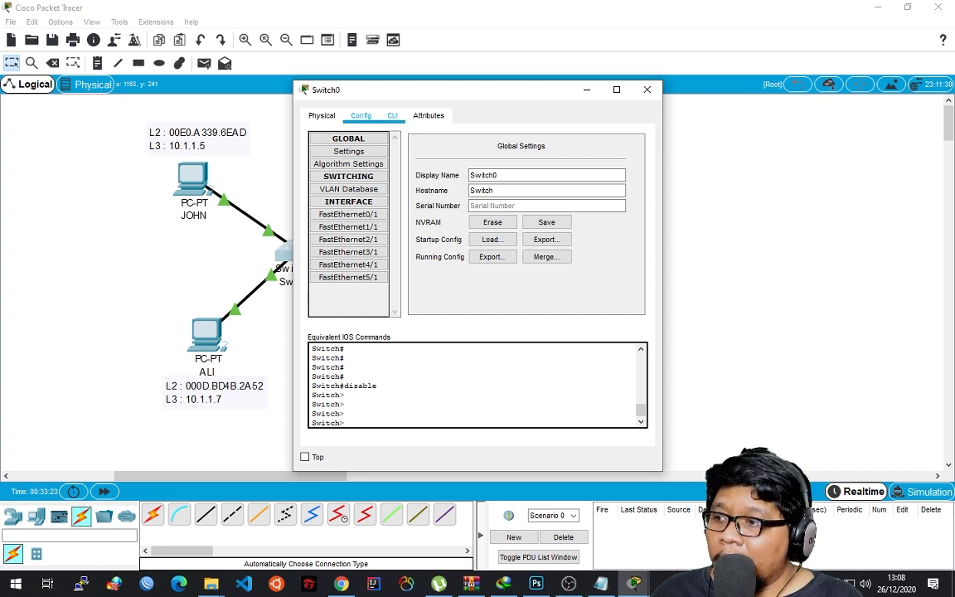
left_click(392, 115)
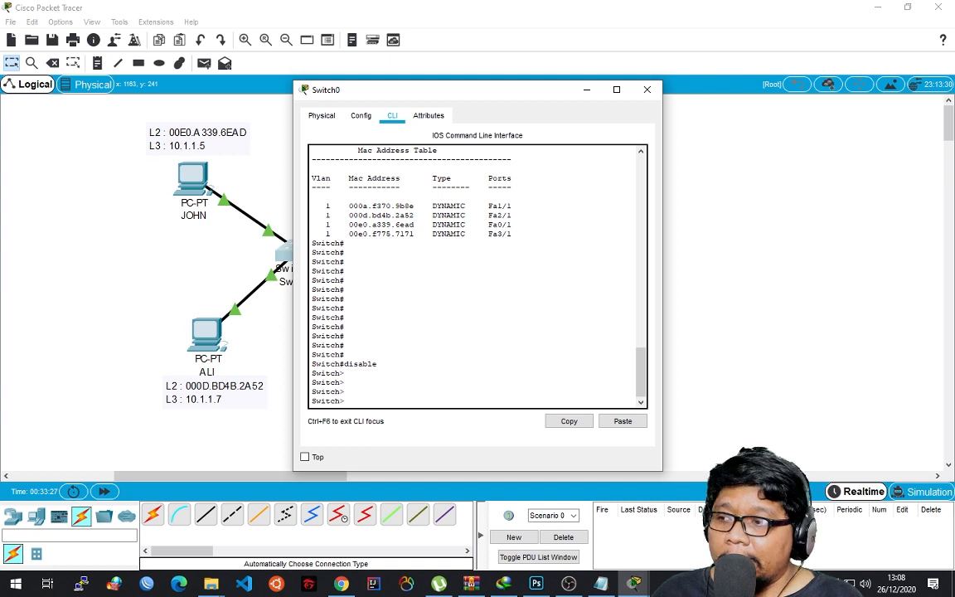
left_click_drag(478, 89, 456, 77)
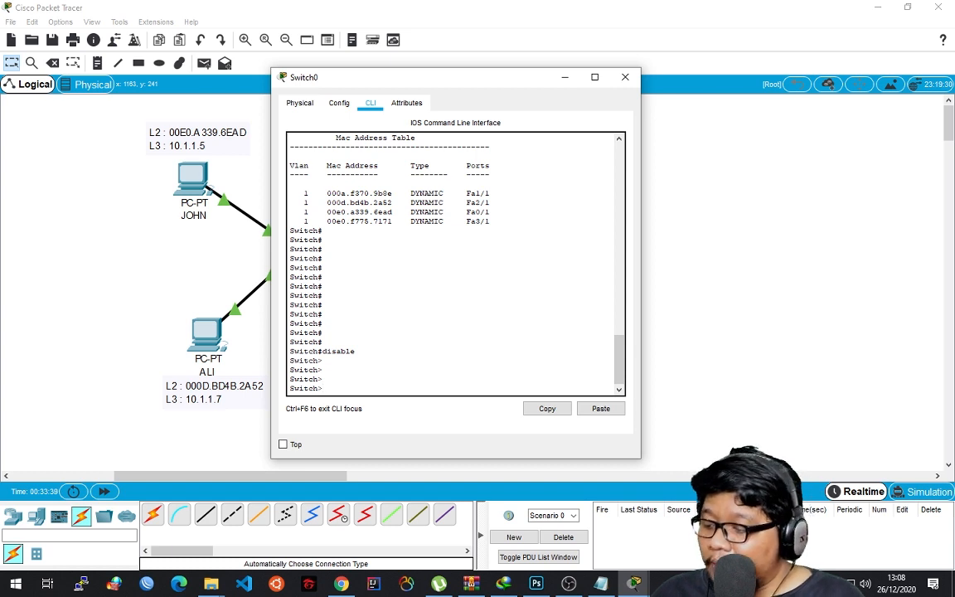
Add blank prompt lines in Switch0's command line and enter privileged mode with enable.
key("Return")
key("Return")
key("Return")
key("Return")
key("Return")
key("Return")
key("Return")
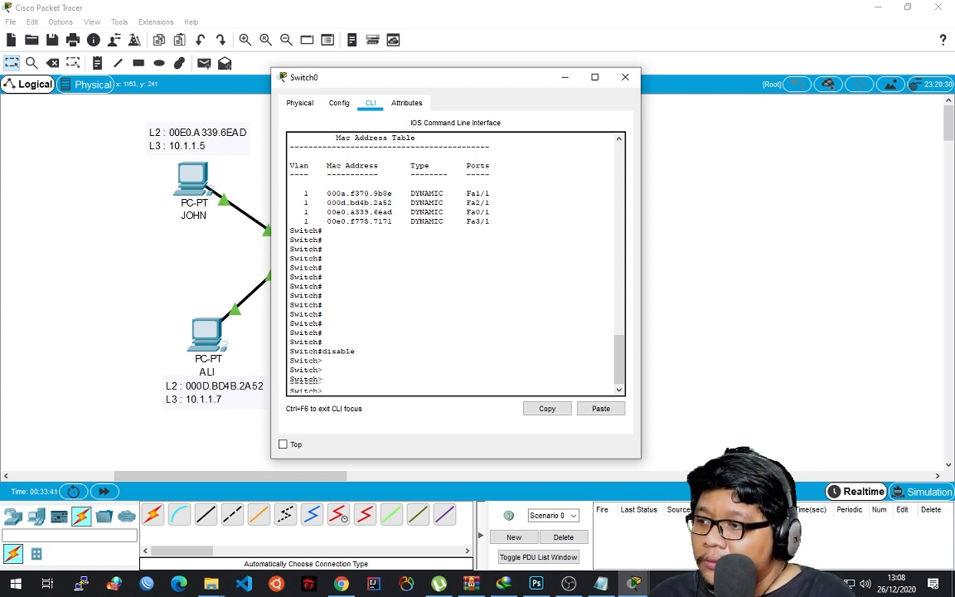
key("Return")
key("Return")
key("Return")
key("Return")
key("Return")
key("Return")
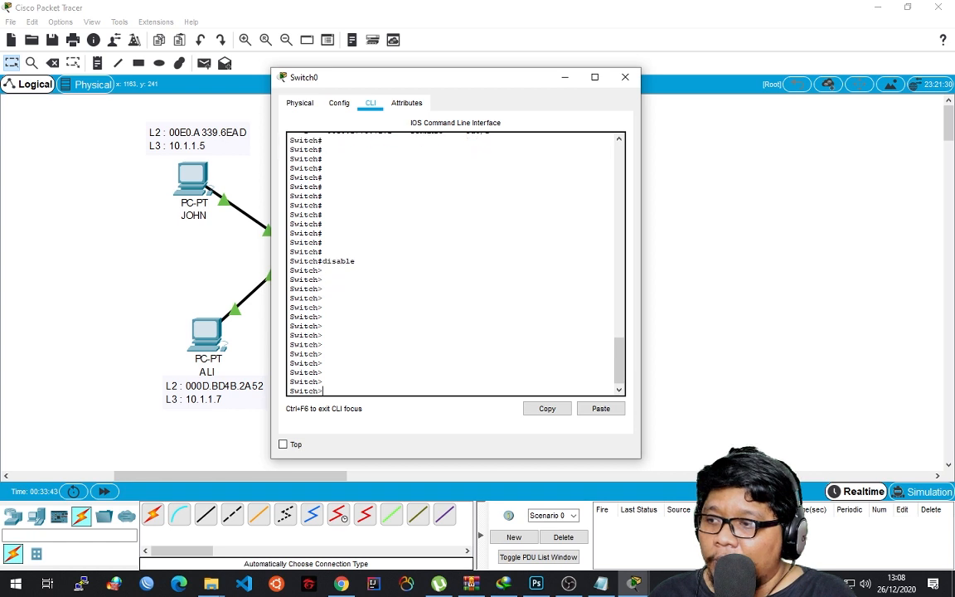
type("enable")
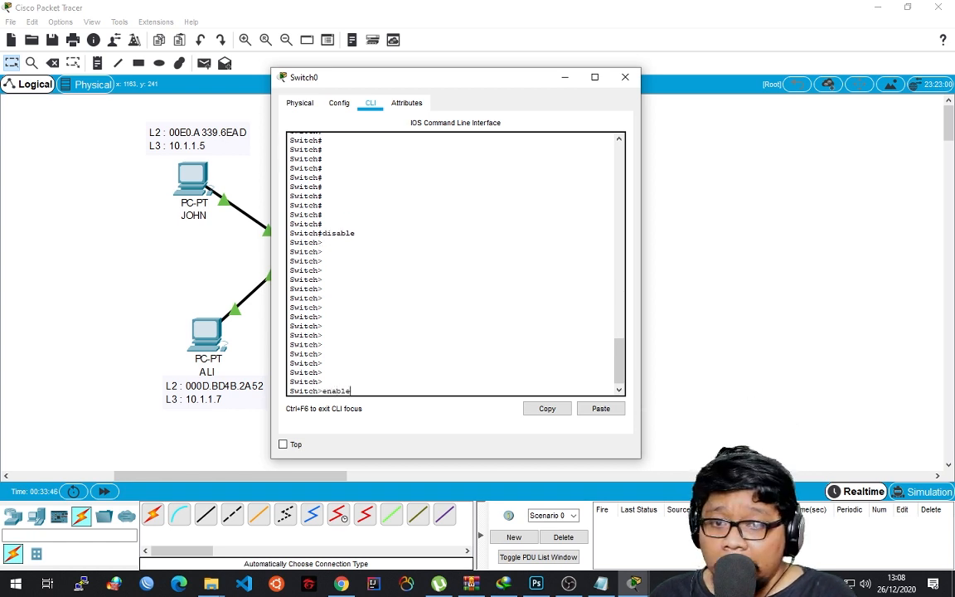
key("Return")
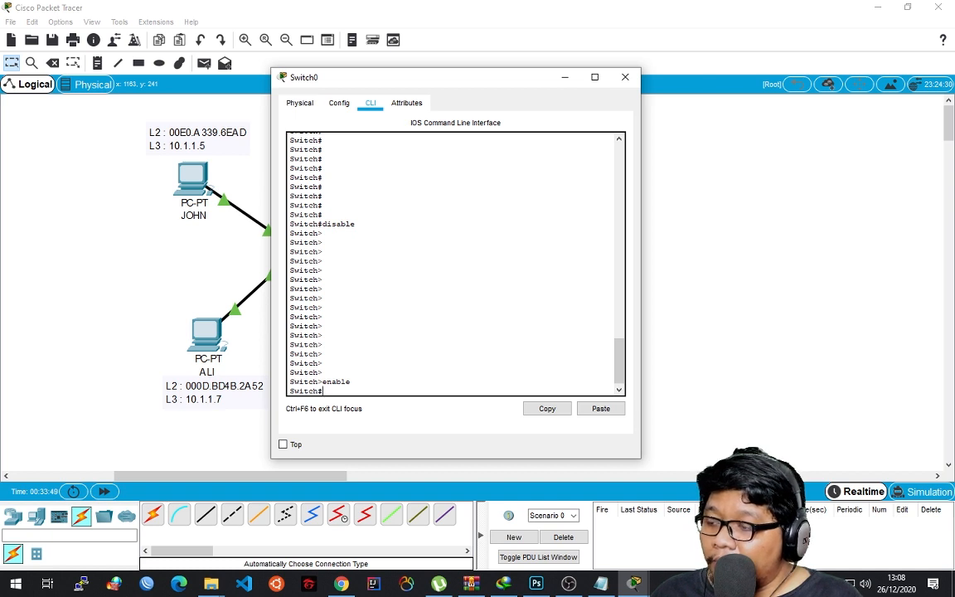
Run show mac address-table on Switch0.
type("show ")
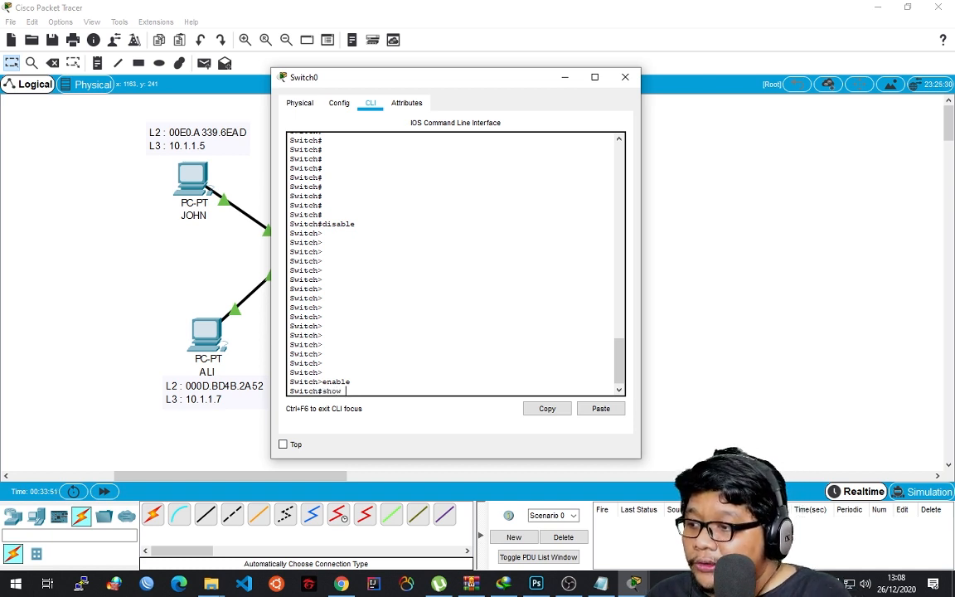
type("m")
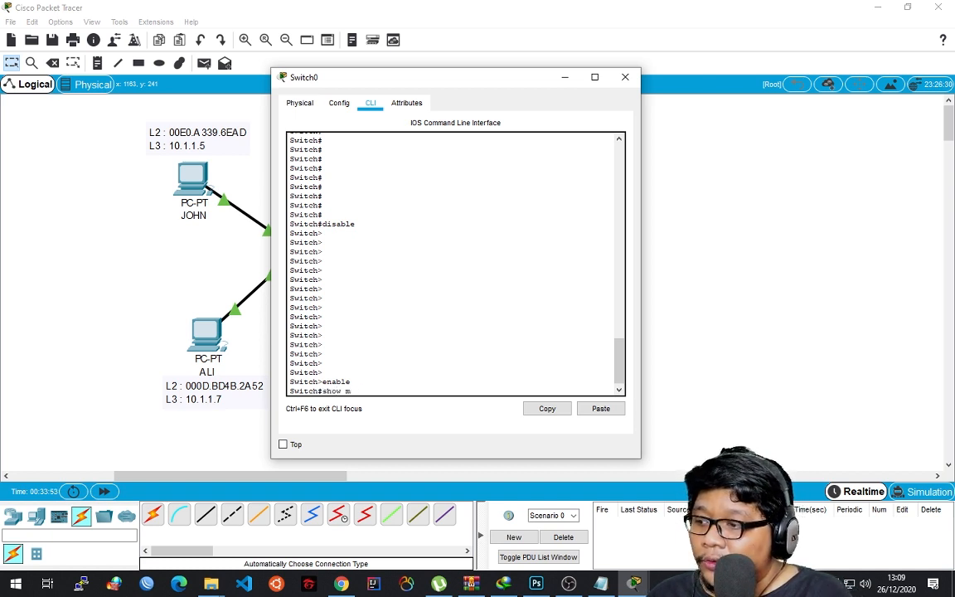
type("ac address-ta")
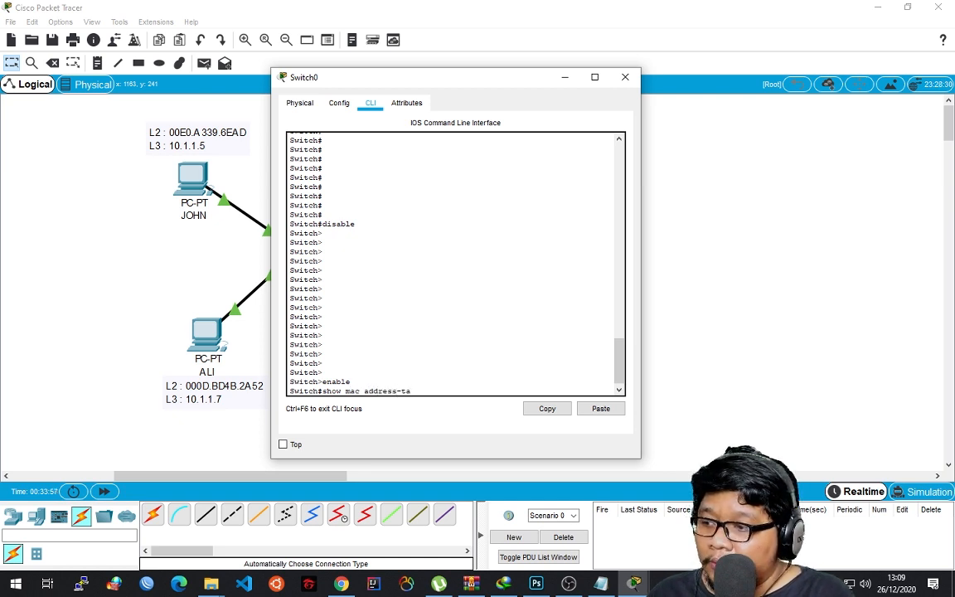
type("bl")
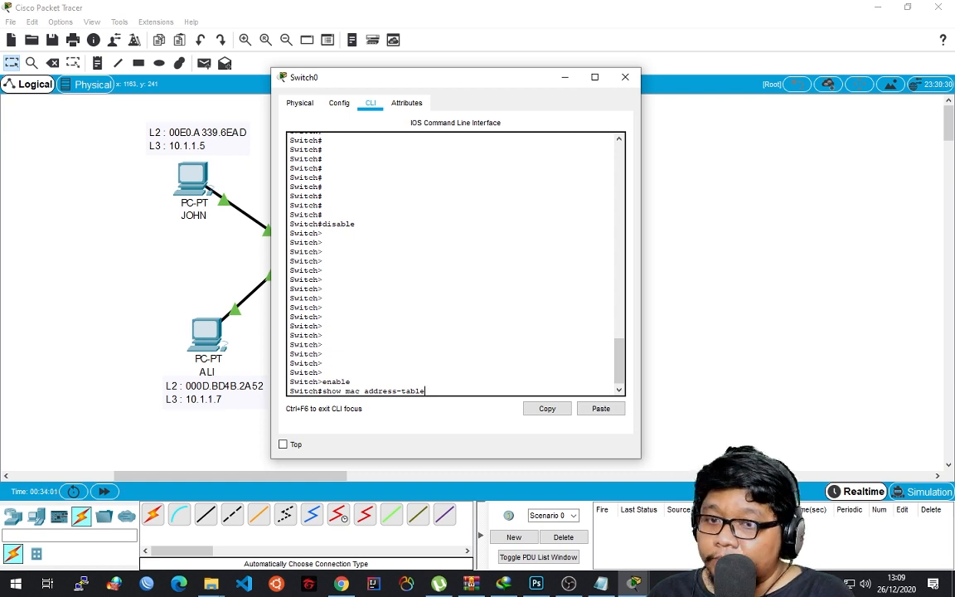
type("e")
key("Return")
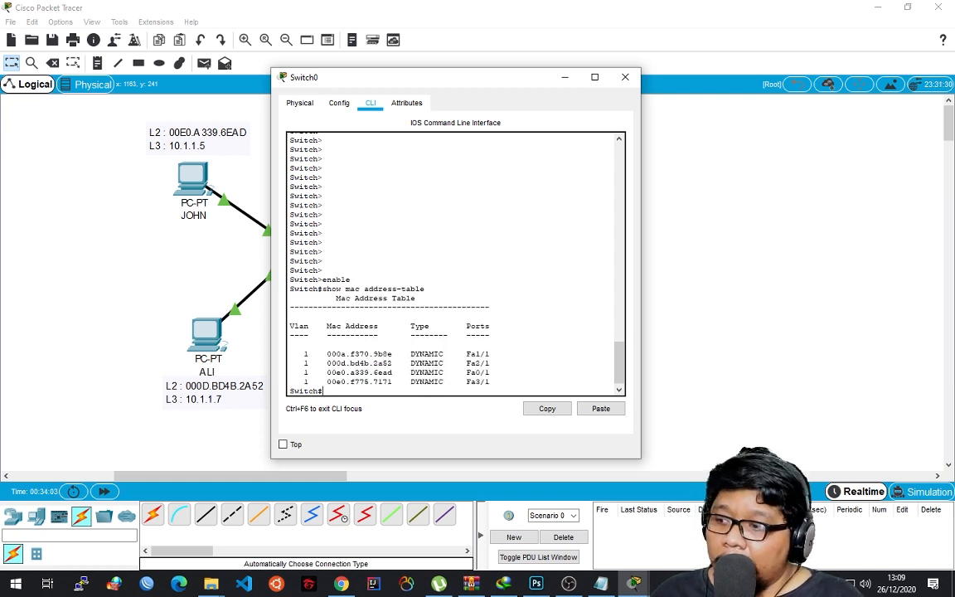
Move Switch0's window clear of the topology and highlight the MAC address table entries to compare them with the PC labels.
left_click_drag(491, 382, 290, 336)
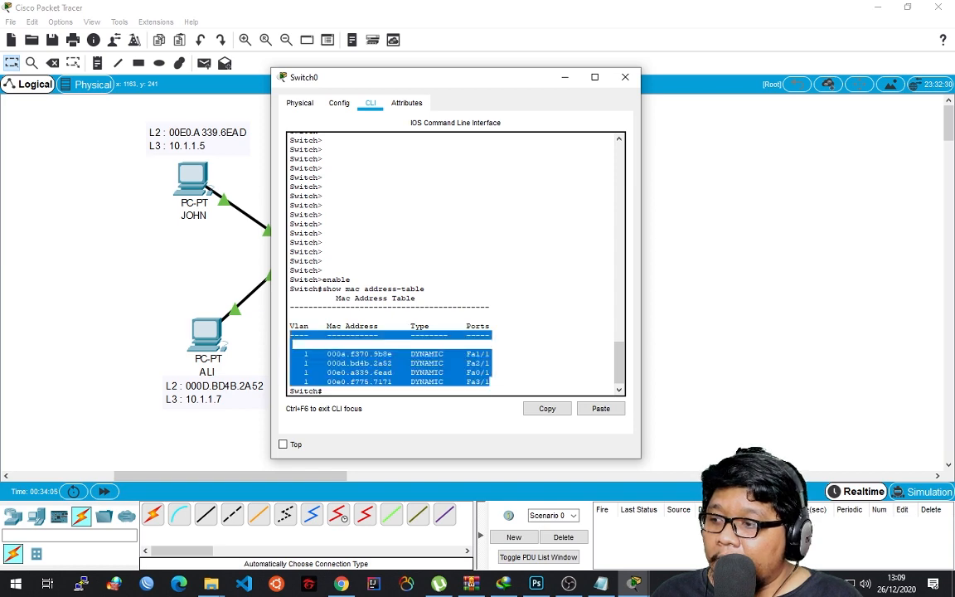
left_click(292, 340)
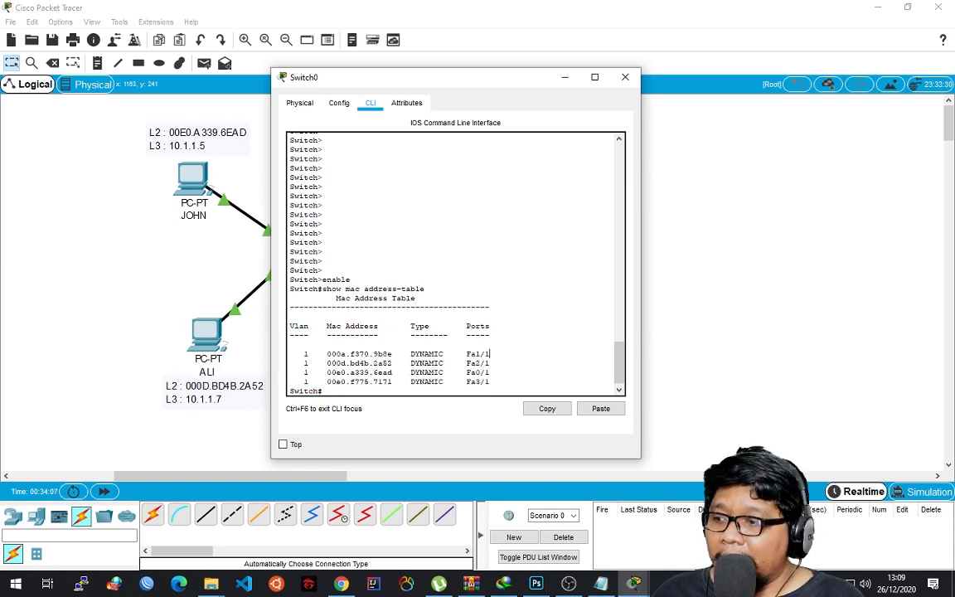
left_click_drag(436, 77, 637, 19)
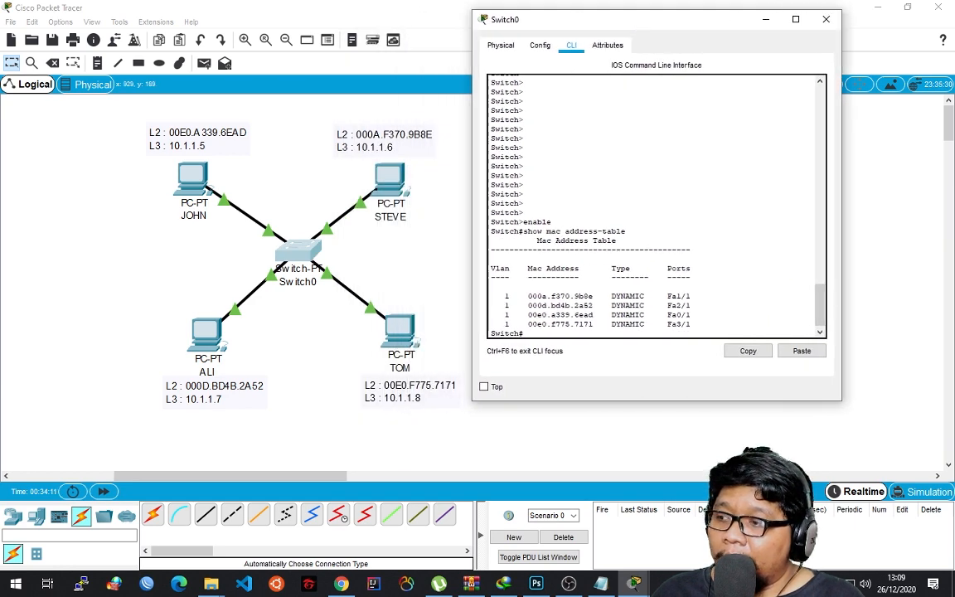
left_click_drag(691, 324, 491, 296)
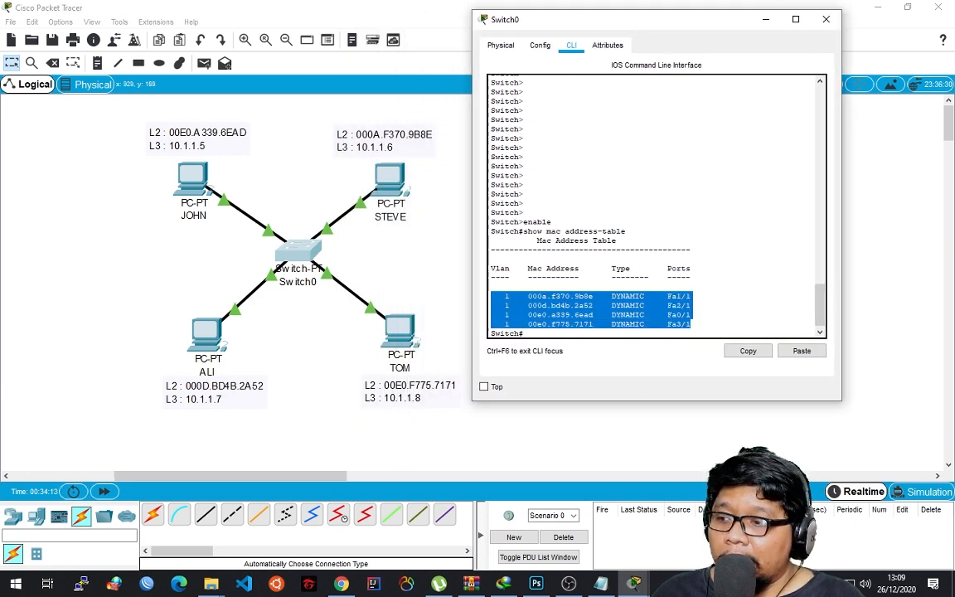
left_click(691, 295)
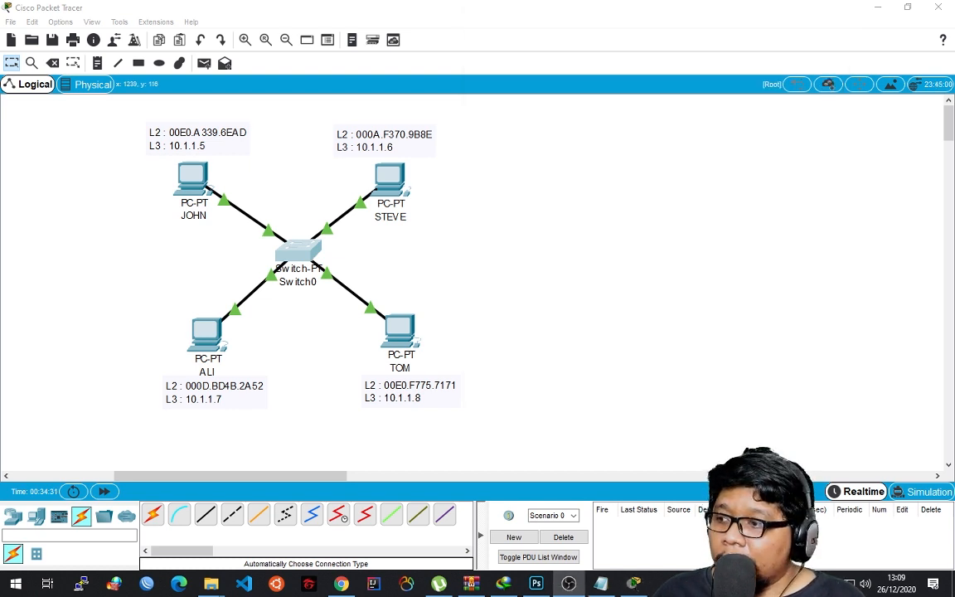
Place an AccessPoint-PT wireless device in the empty area below Switch0, between the ALI and TOM PCs.
scroll(472, 282, "down", 3)
scroll(291, 199, "down", 1)
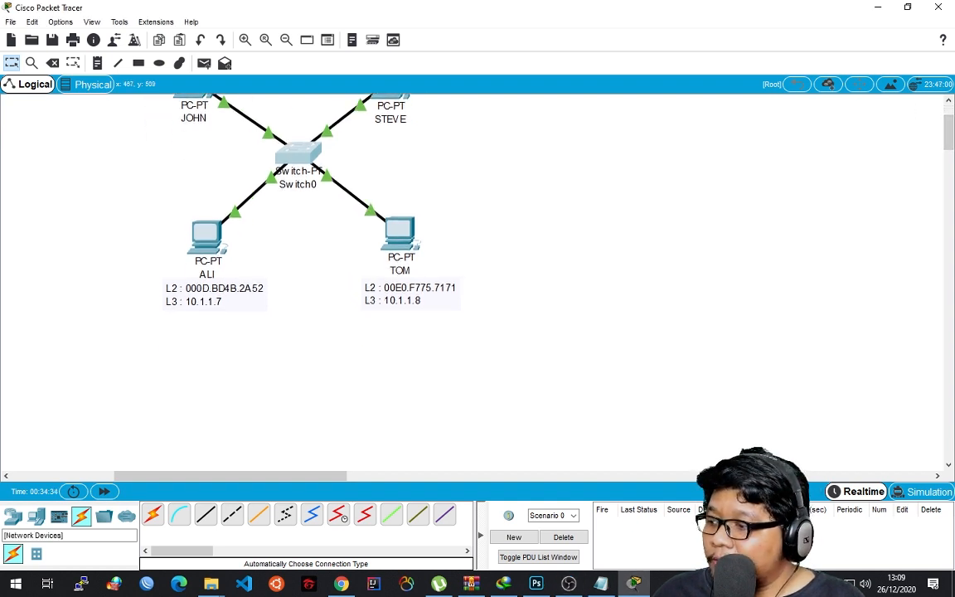
left_click(12, 515)
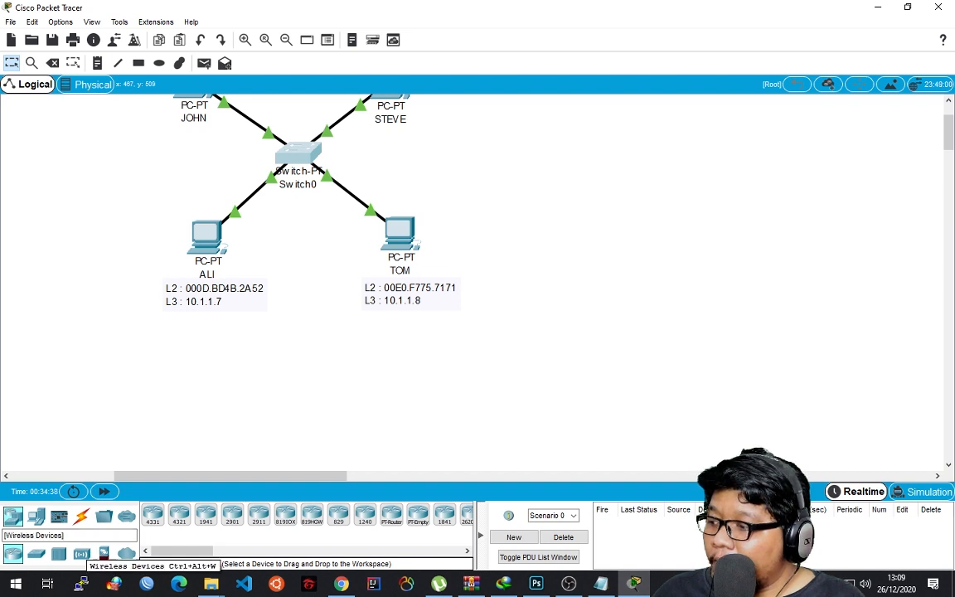
left_click(81, 554)
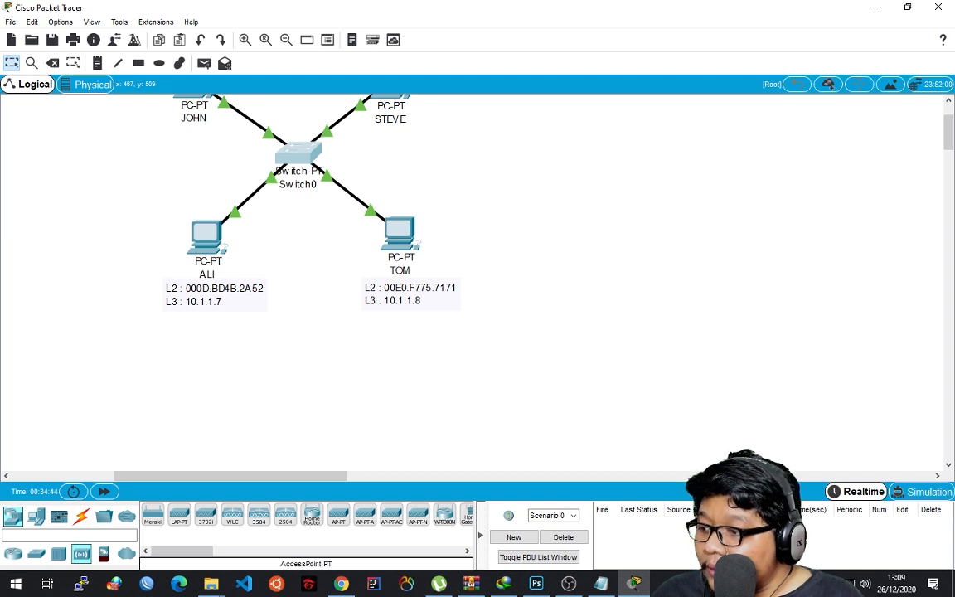
left_click_drag(338, 515, 299, 326)
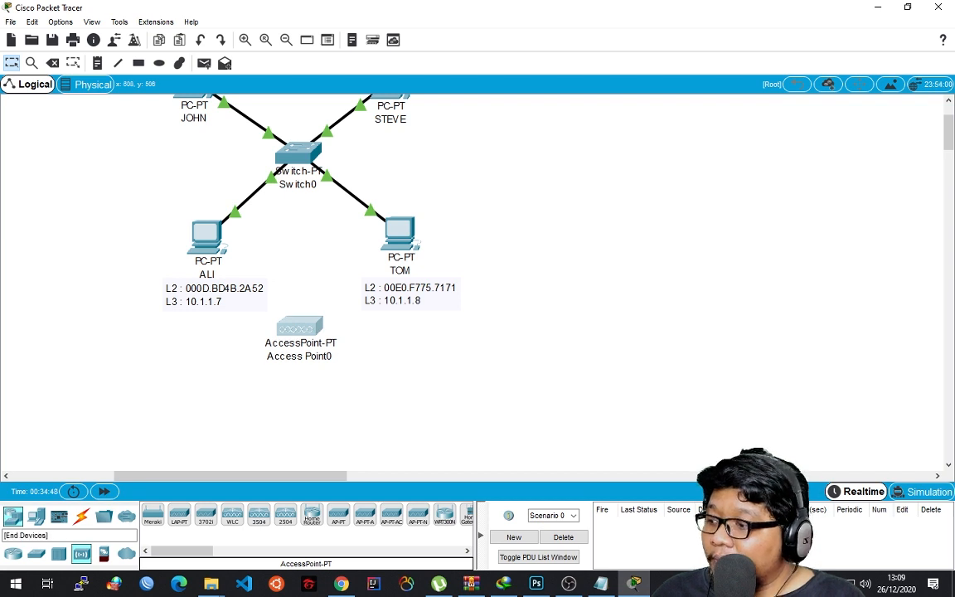
Place two SMARTPHONE-PT end devices side by side below Access Point0.
left_click(36, 516)
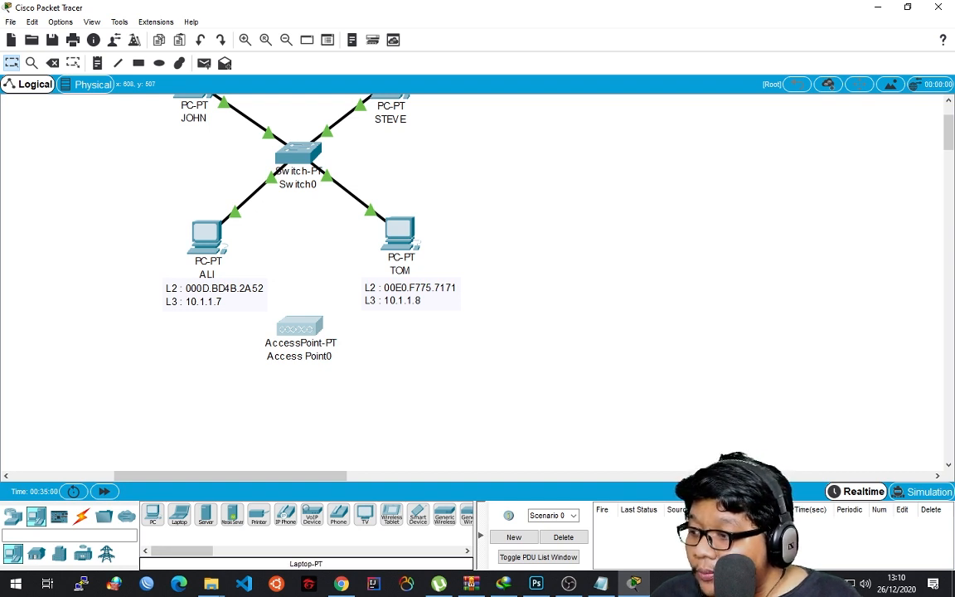
left_click(179, 515)
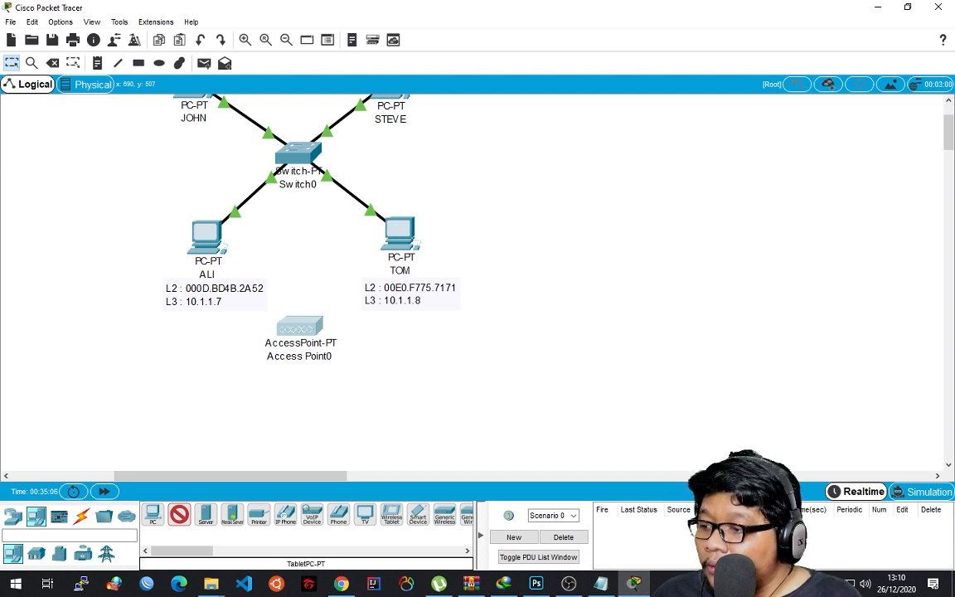
left_click(417, 514)
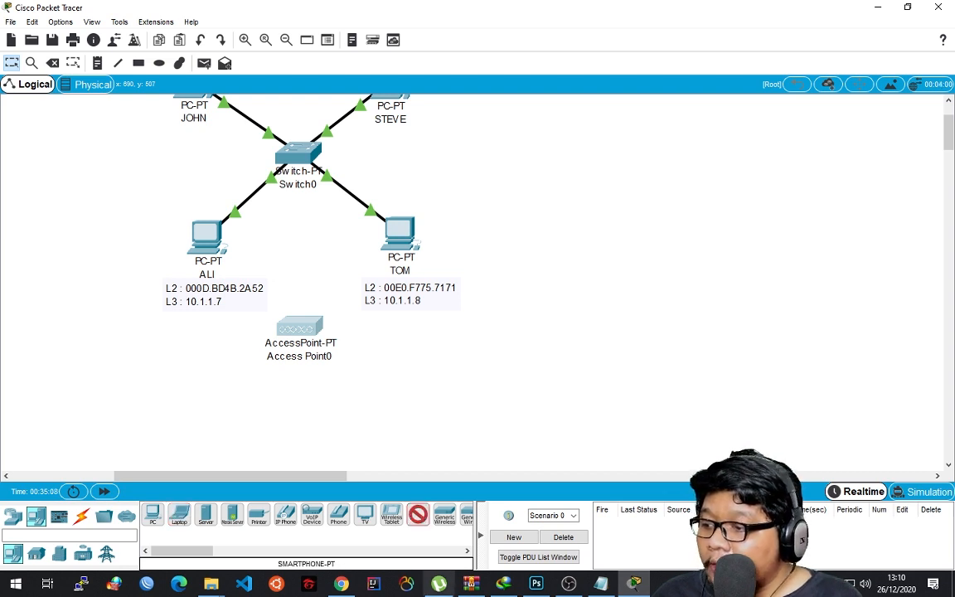
left_click(227, 431)
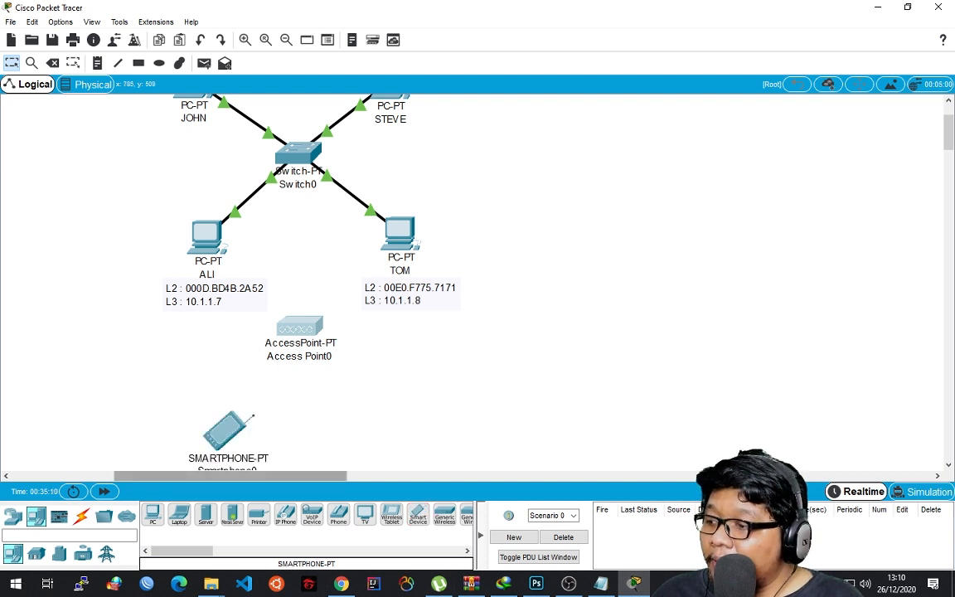
left_click(418, 515)
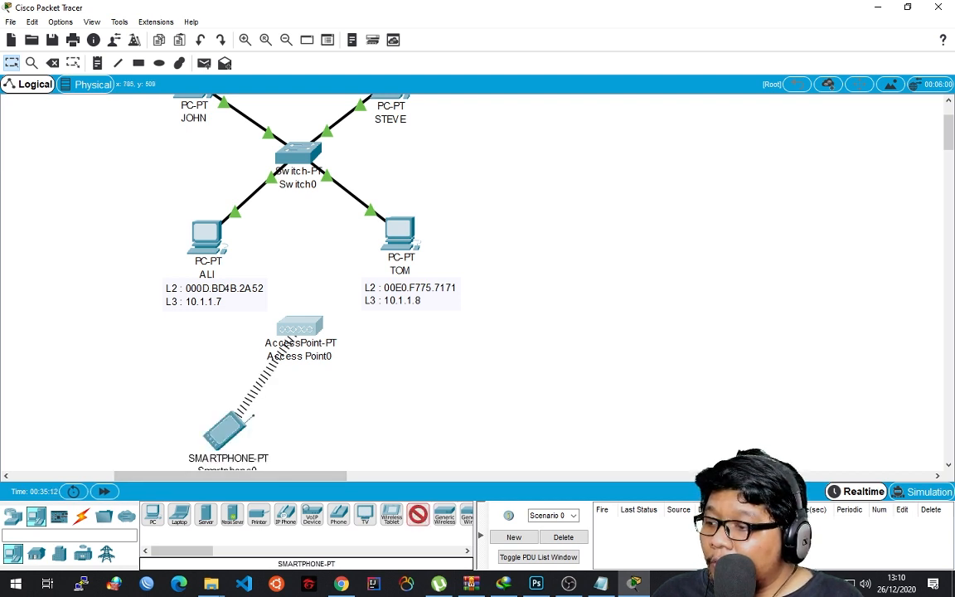
left_click(402, 432)
left_click_drag(399, 437, 379, 436)
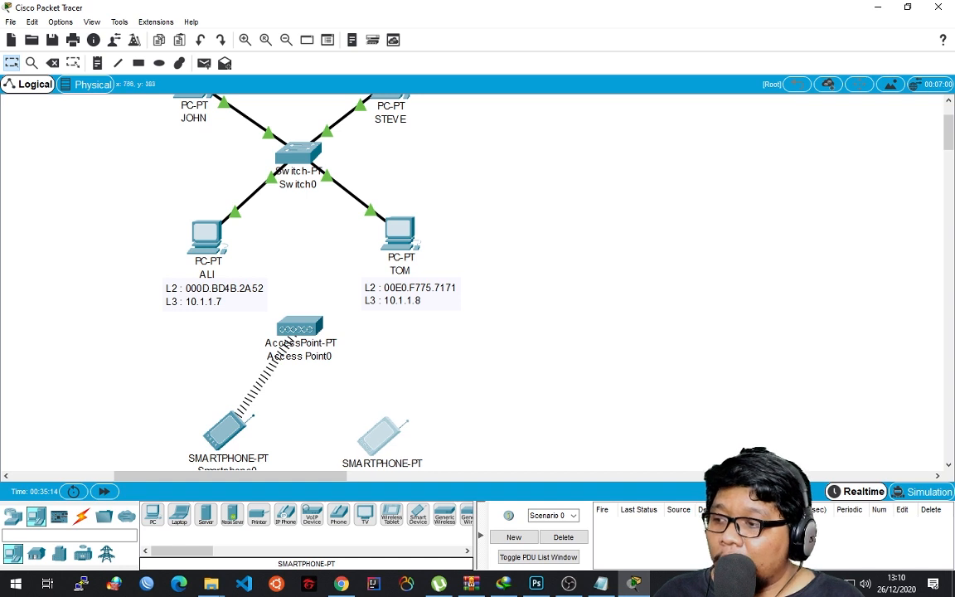
Shift Access Point0 and both smartphones slightly upward so the smartphone labels fit in the workspace.
left_click_drag(302, 326, 307, 324)
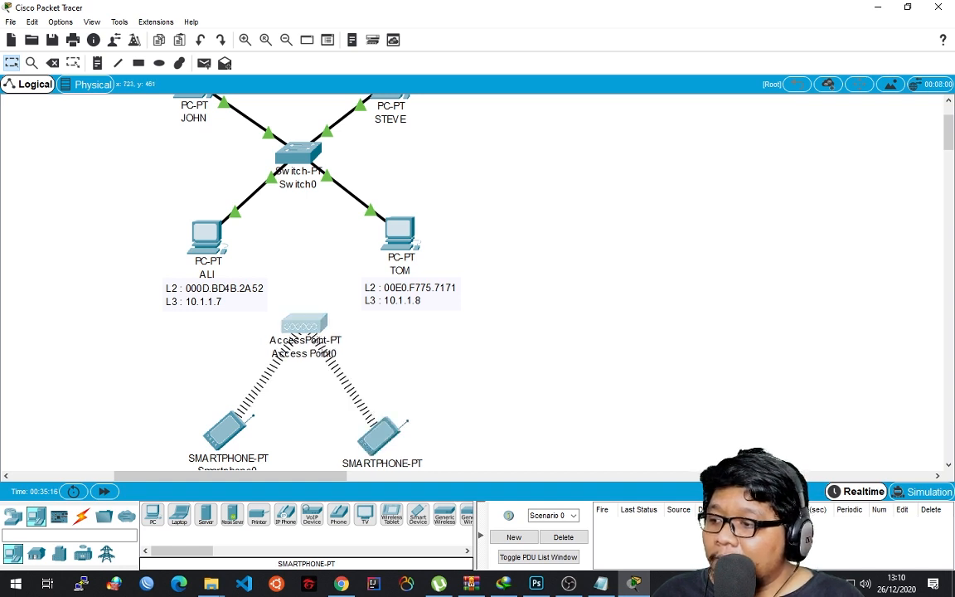
left_click_drag(224, 430, 223, 419)
mouse_move(379, 436)
left_mouse_down()
mouse_move(396, 421)
mouse_move(378, 424)
left_mouse_up()
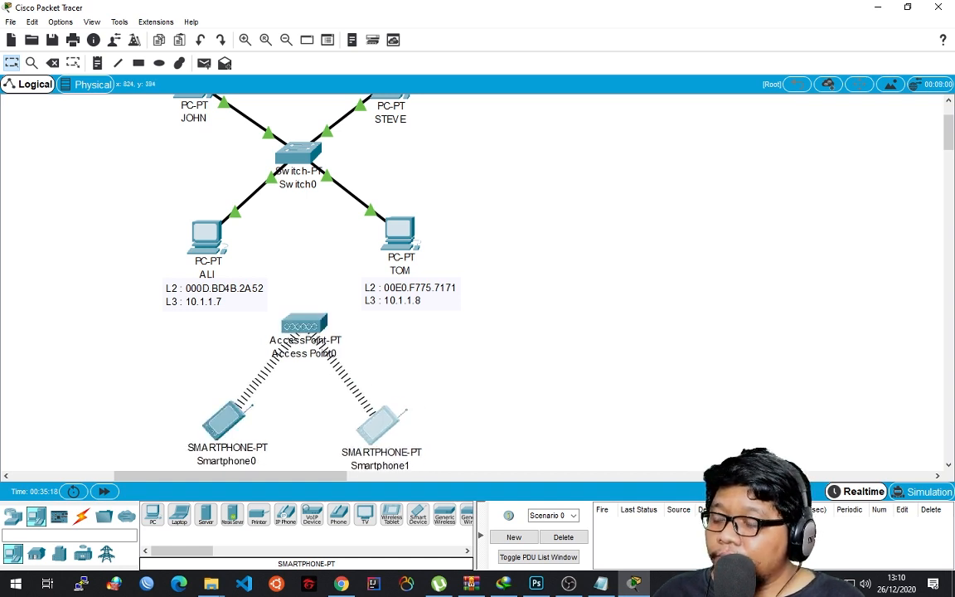
left_click_drag(305, 324, 299, 320)
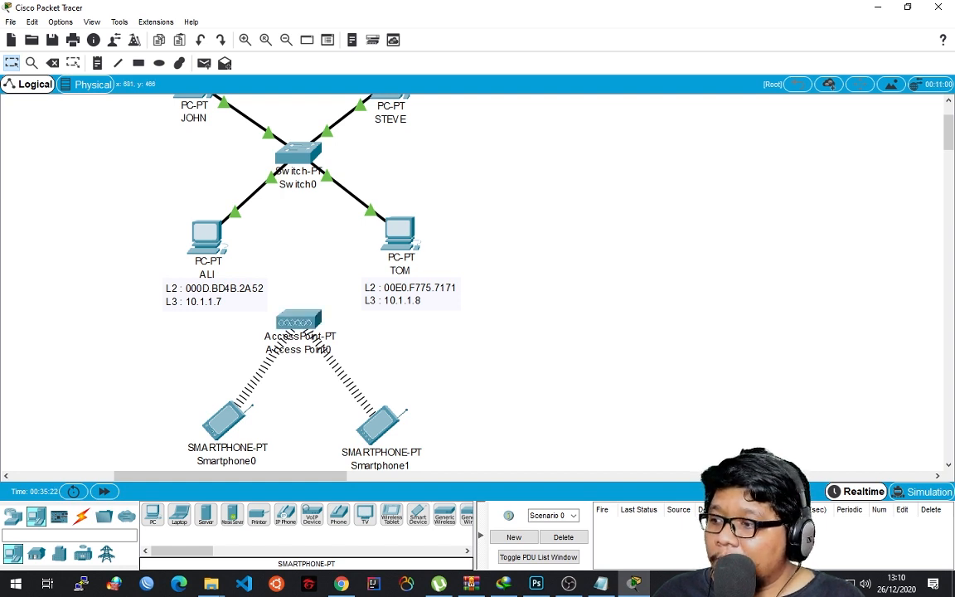
Give Smartphone0's Wireless0 interface the static IPv4 address 10.1.1.9 and close its window.
left_click(223, 421)
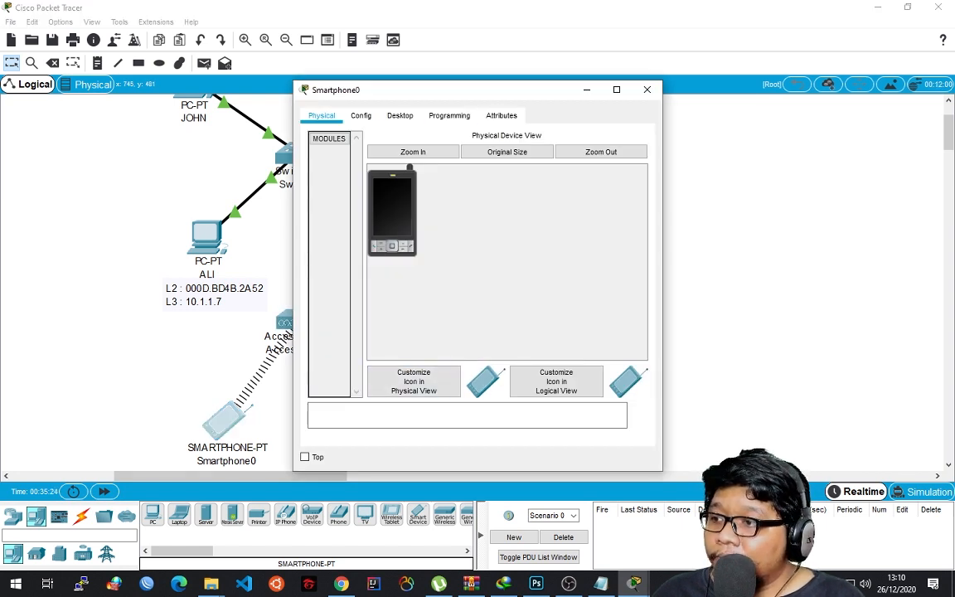
left_click(399, 116)
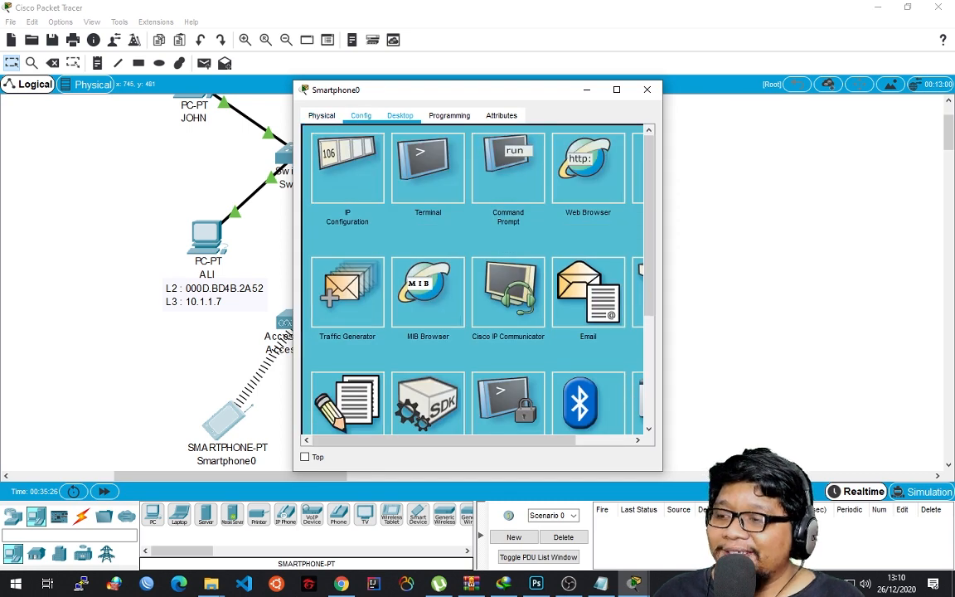
left_click(322, 116)
left_click(399, 115)
left_click(347, 169)
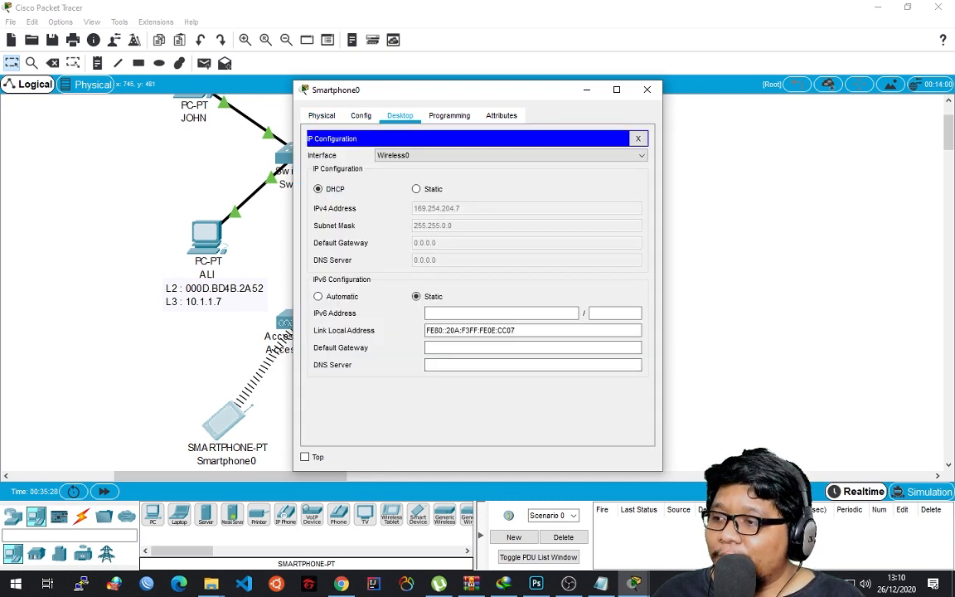
left_click_drag(535, 91, 622, 62)
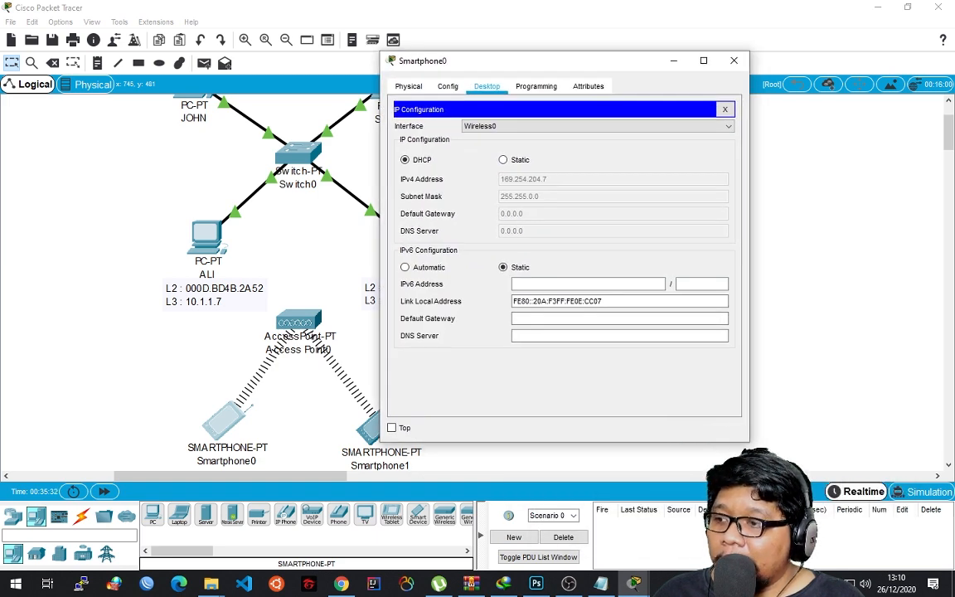
left_click(503, 160)
left_click(543, 179)
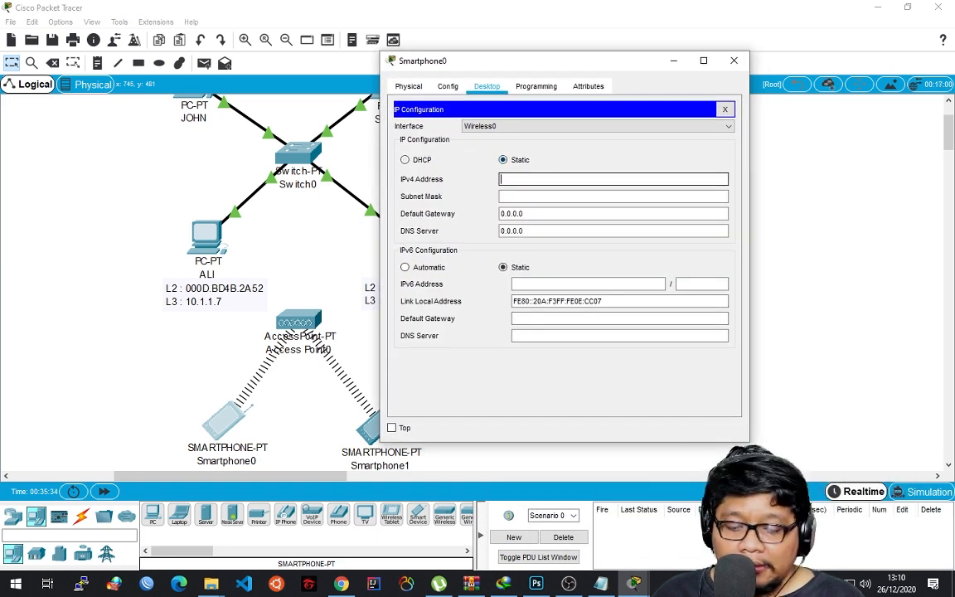
type("10.")
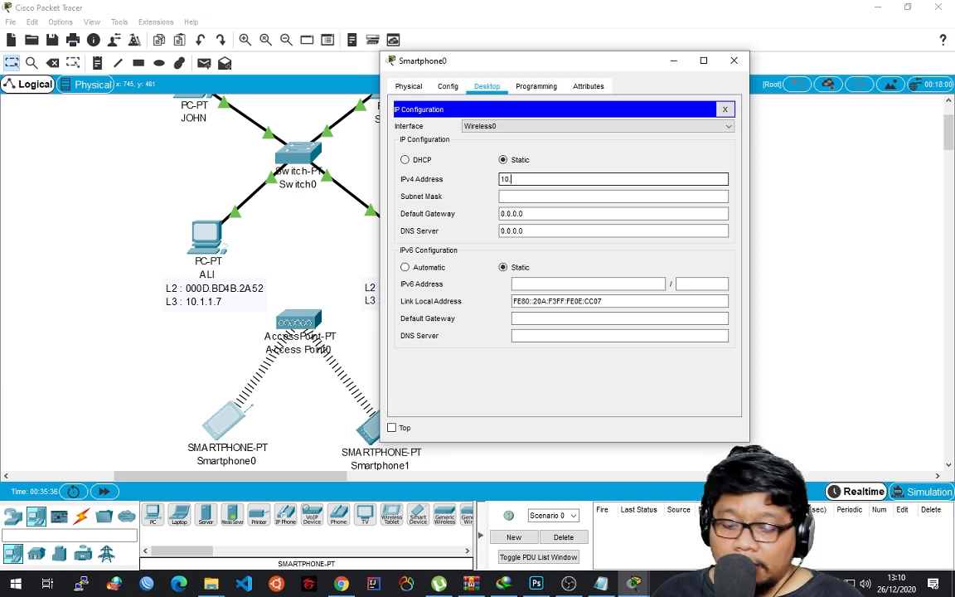
type("1.1.9")
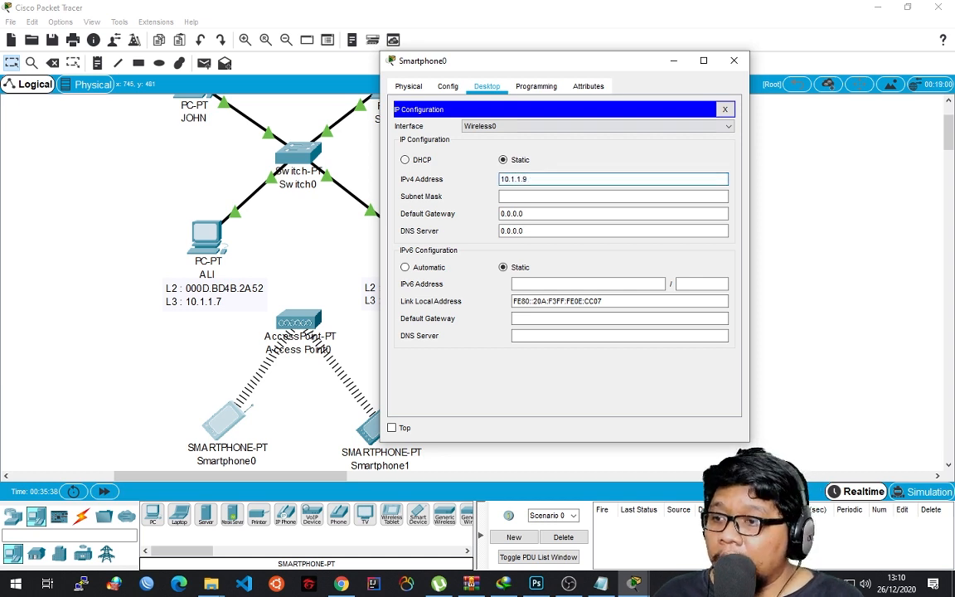
left_click(734, 61)
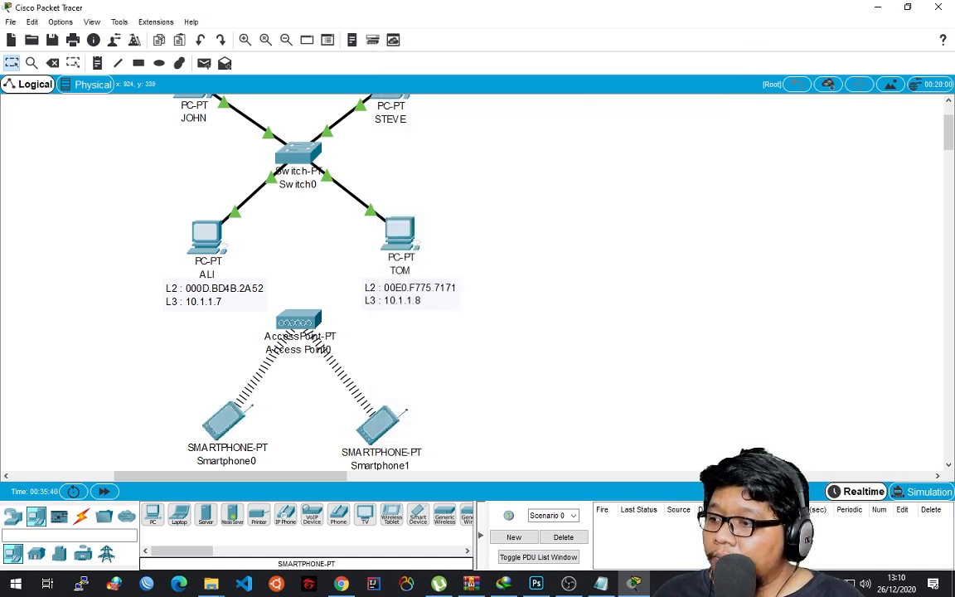
Give Smartphone1's Wireless0 interface the static IPv4 address 10.1.1.10 with subnet mask 255.0.0.0 and close its window.
left_click(378, 424)
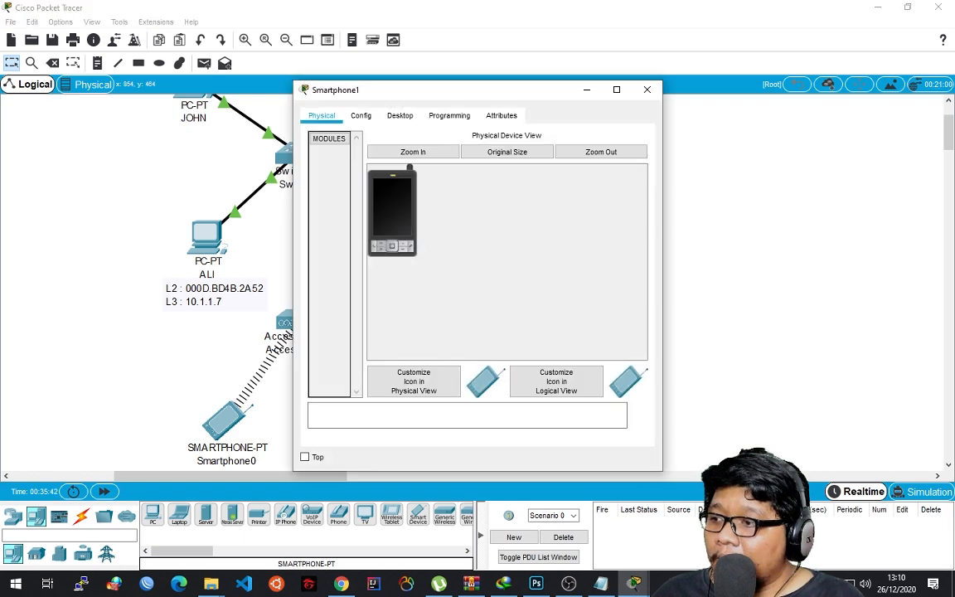
left_click(399, 115)
left_click(341, 161)
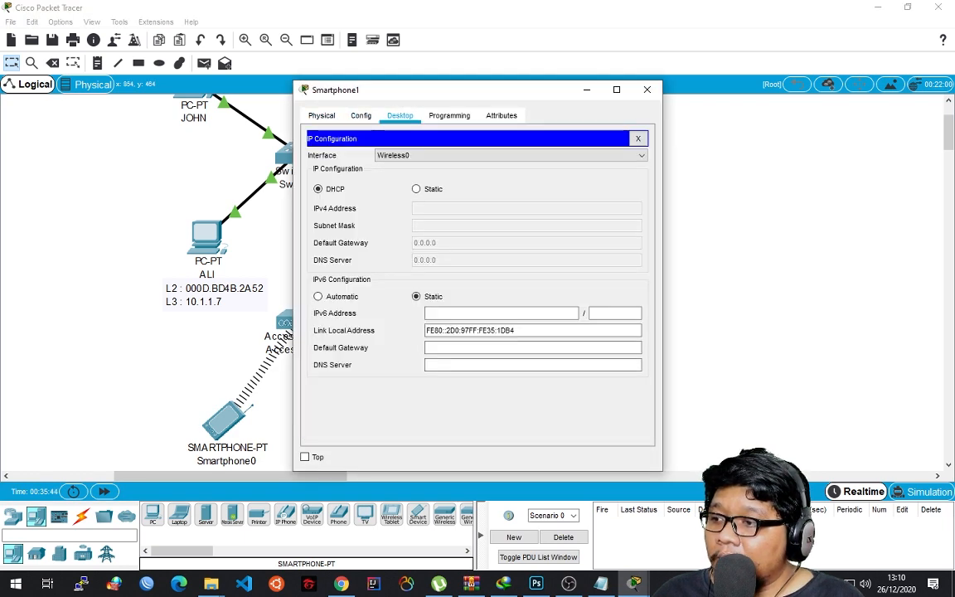
left_click(417, 189)
left_click(447, 208)
type("10.1")
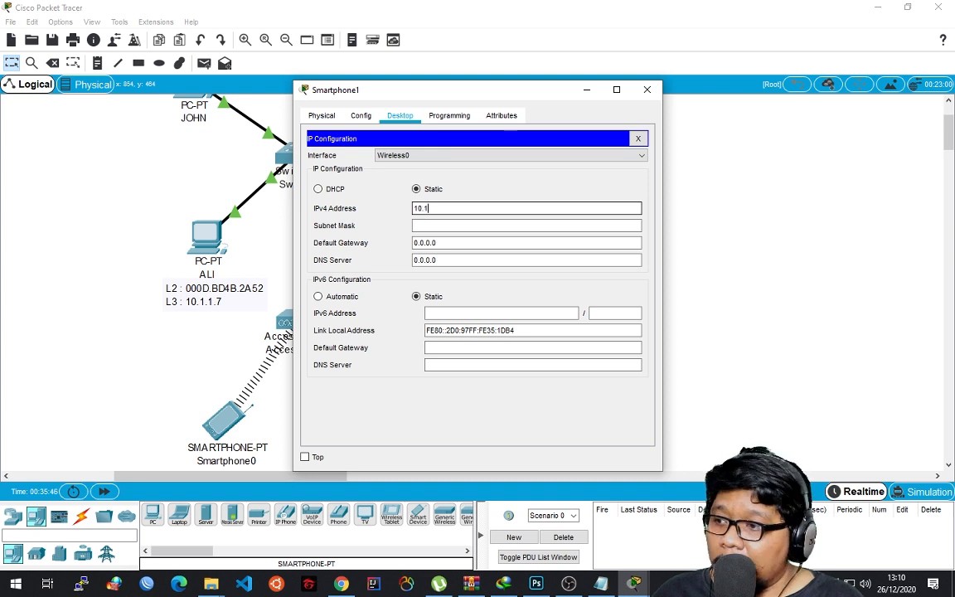
type(".1.10")
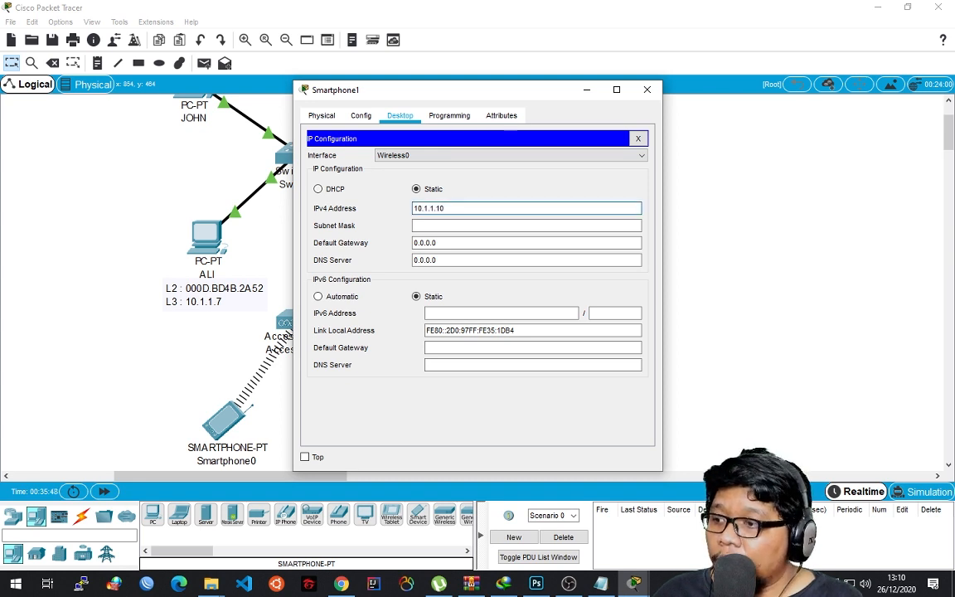
left_click(514, 226)
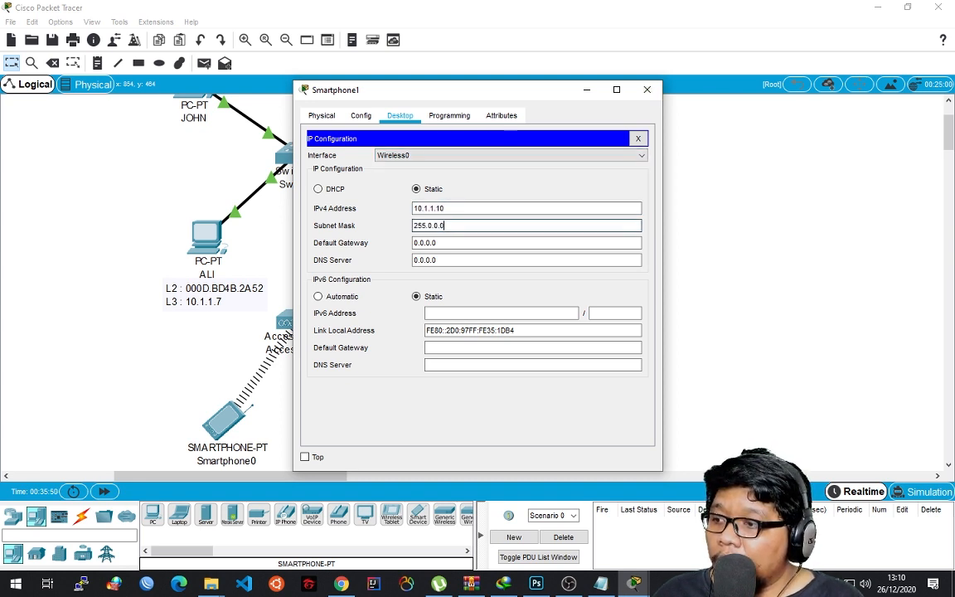
left_click(647, 89)
Check the IPv4 address and subnet mask in Smartphone0's IP configuration and close its window.
left_click(226, 421)
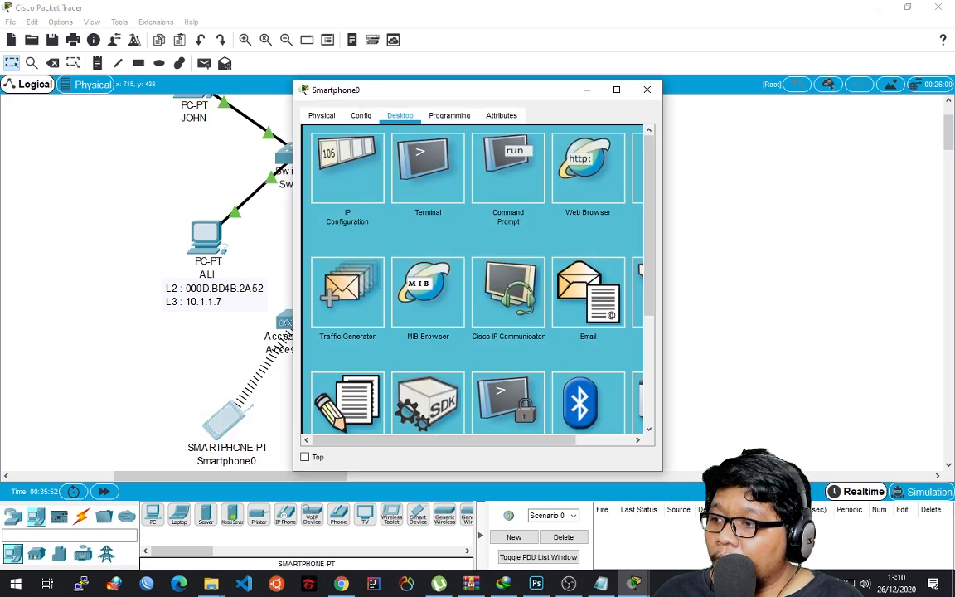
left_click(348, 167)
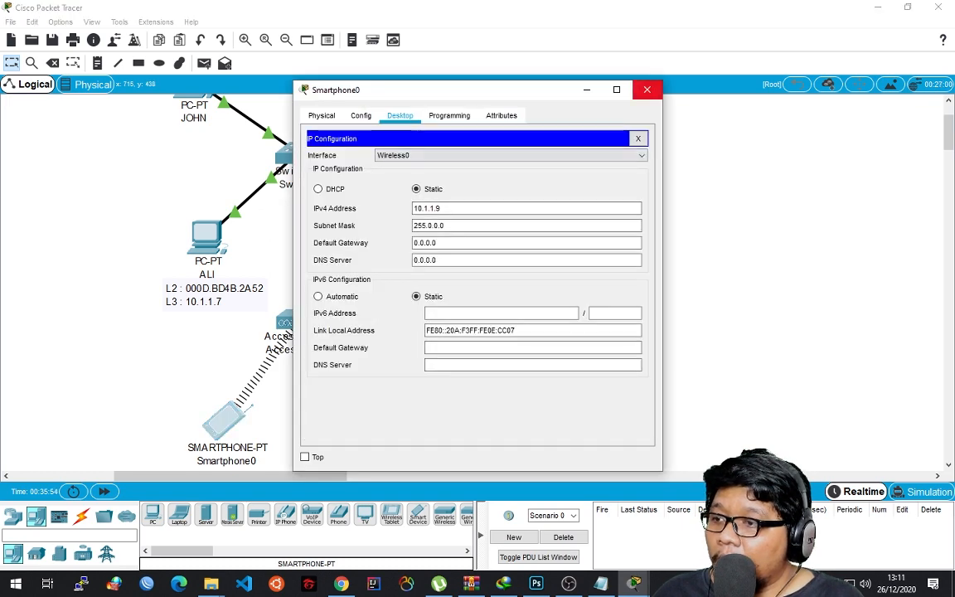
left_click(648, 89)
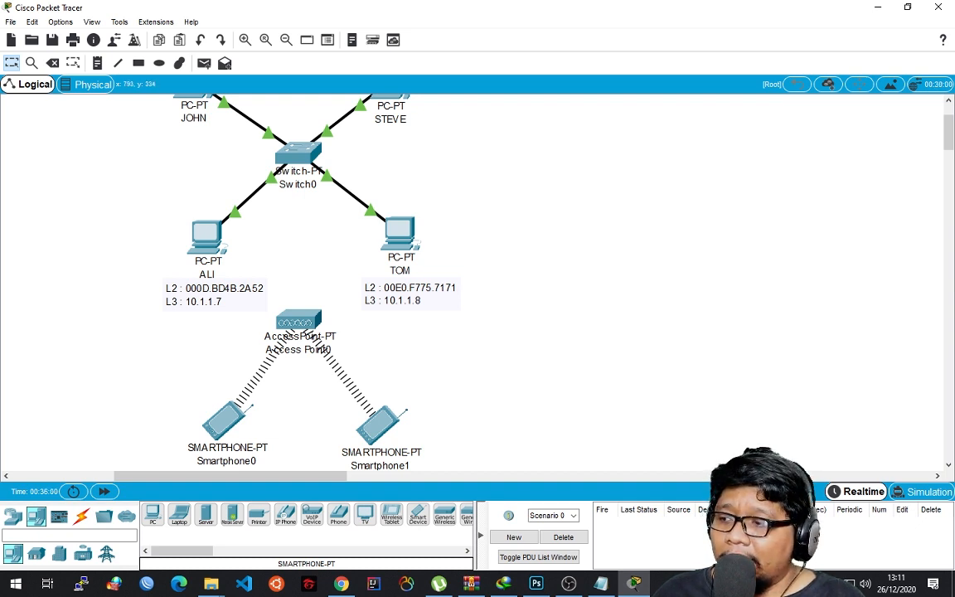
Move Access Point0 and both smartphones a little higher, closer to the switch network.
left_click_drag(299, 321, 300, 313)
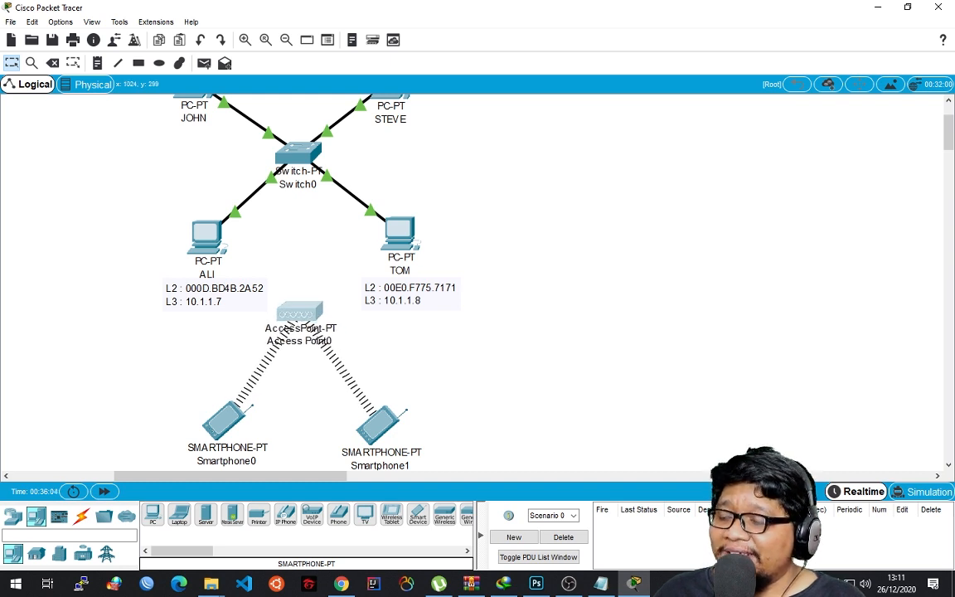
left_click(504, 278)
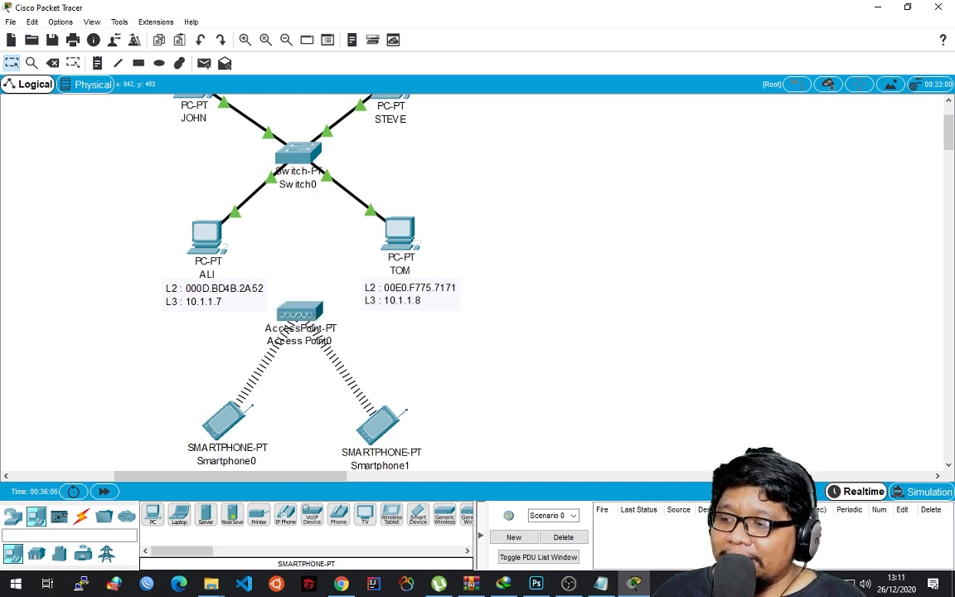
left_click_drag(380, 423, 383, 413)
left_click_drag(224, 419, 235, 406)
left_click(600, 275)
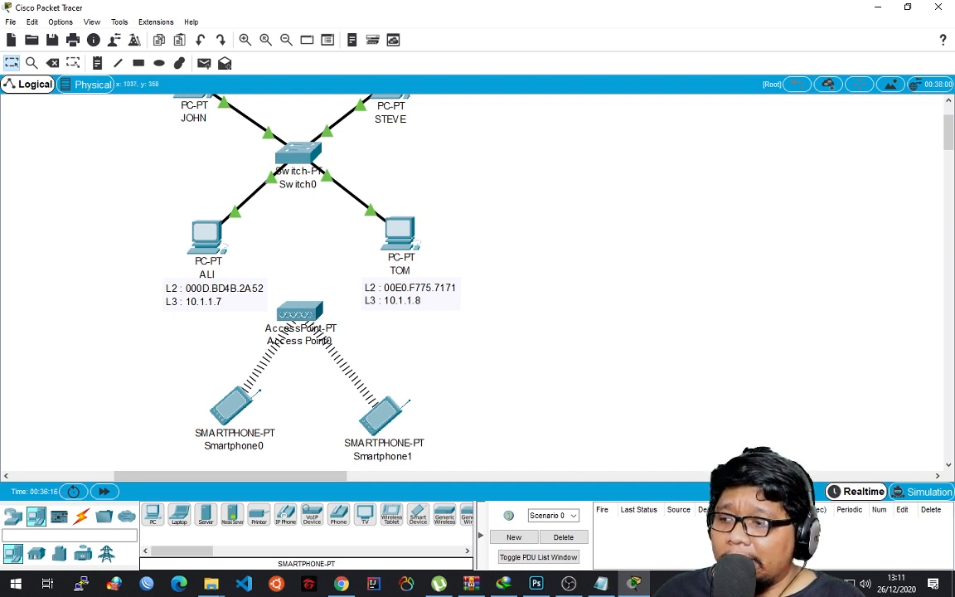
Try to connect Access Point0 to Switch0 with an automatically chosen cable type.
left_click(80, 516)
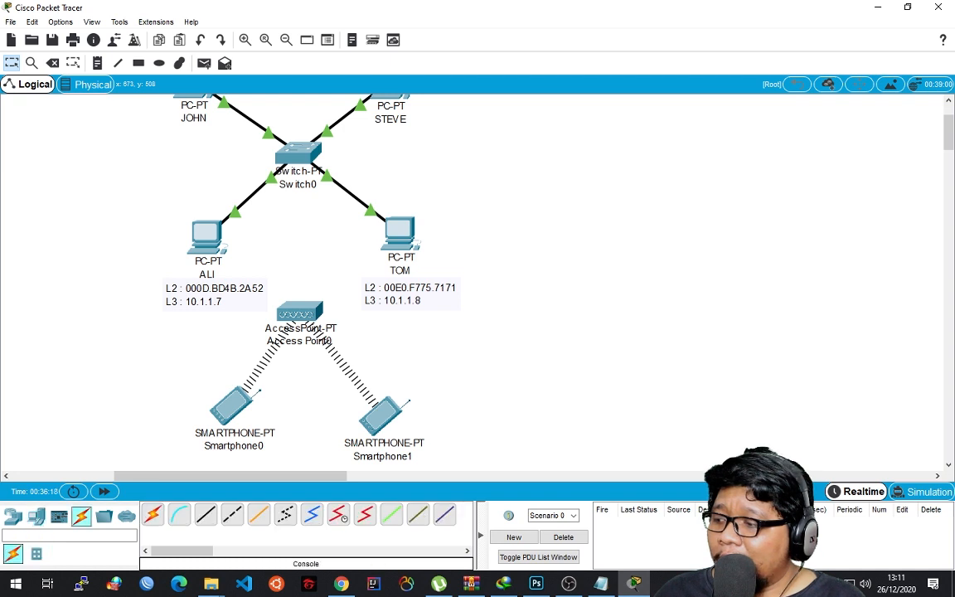
left_click(153, 515)
left_click(300, 312)
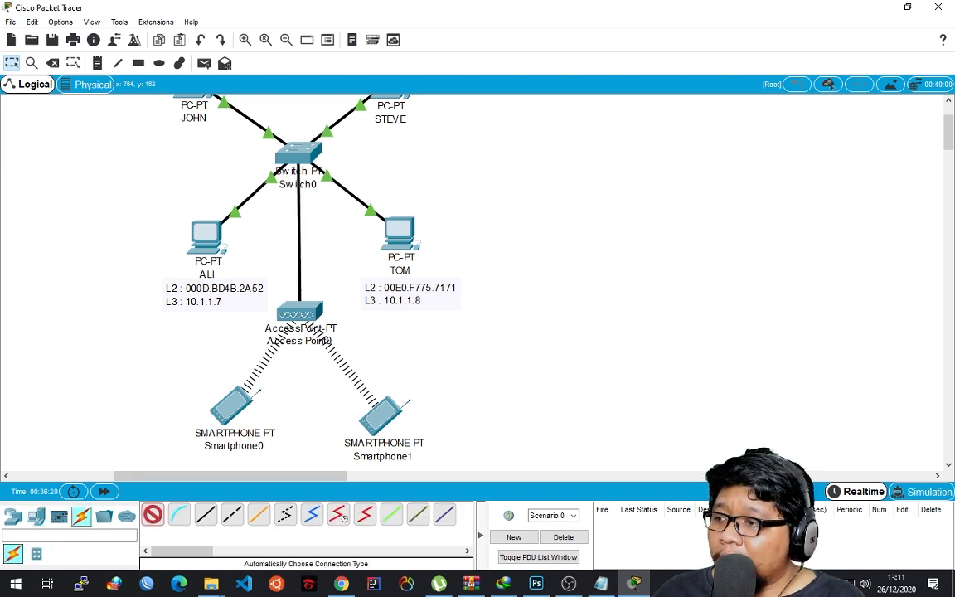
left_click(297, 153)
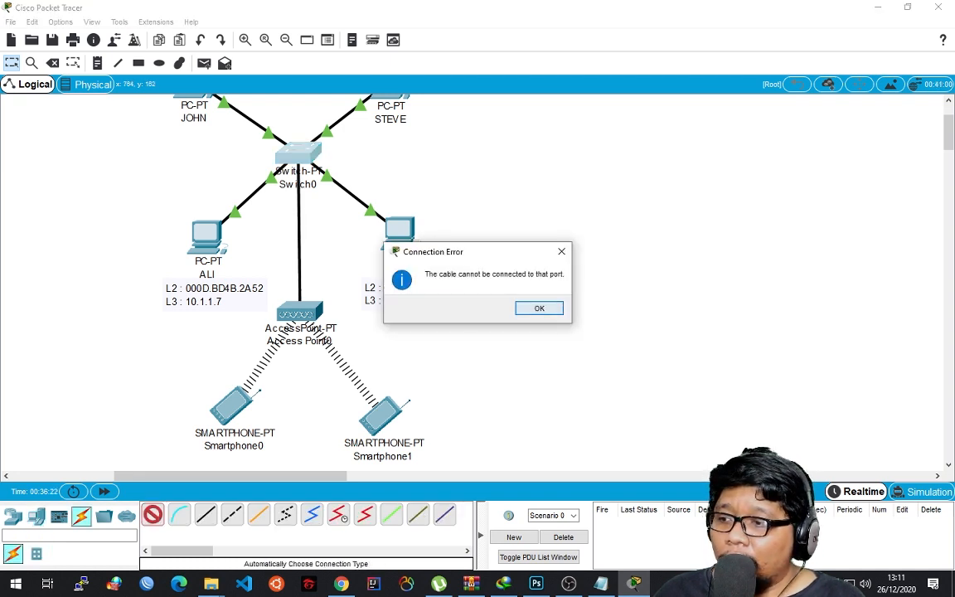
left_click(538, 308)
key("Escape")
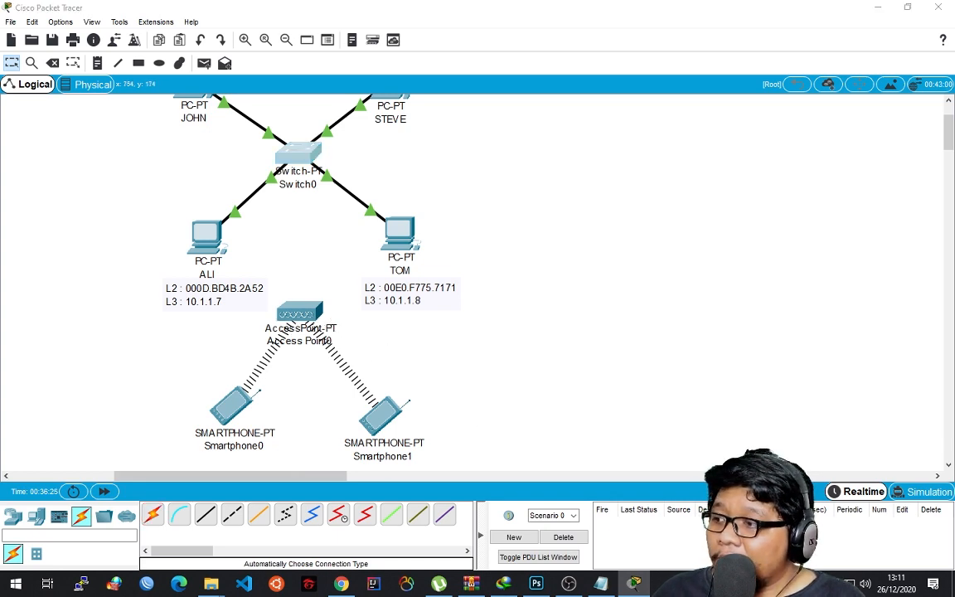
Inspect Switch0's physical ports and the PT-SWITCH-NM-1CE module description, and close its window.
left_click(296, 153)
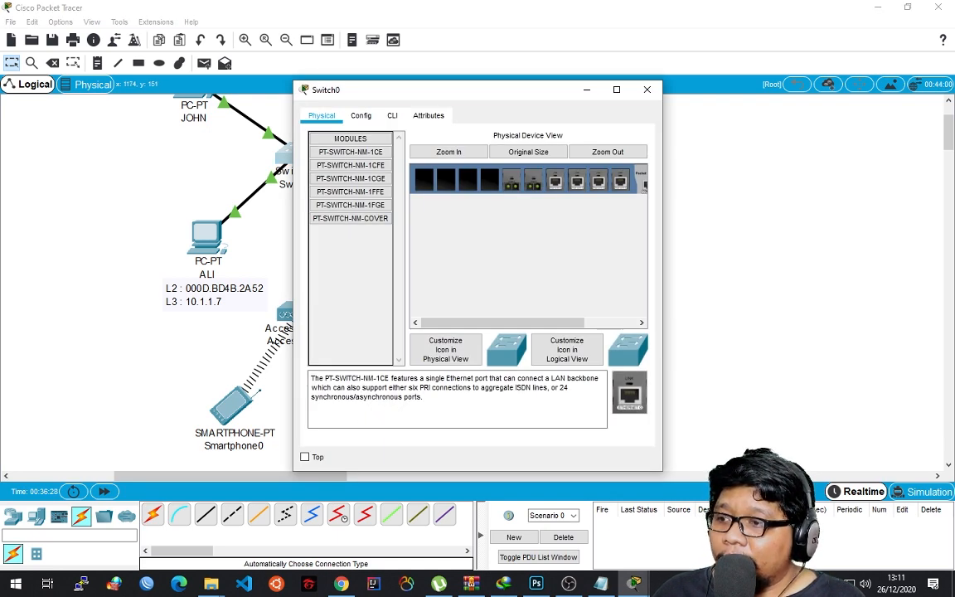
left_click(350, 152)
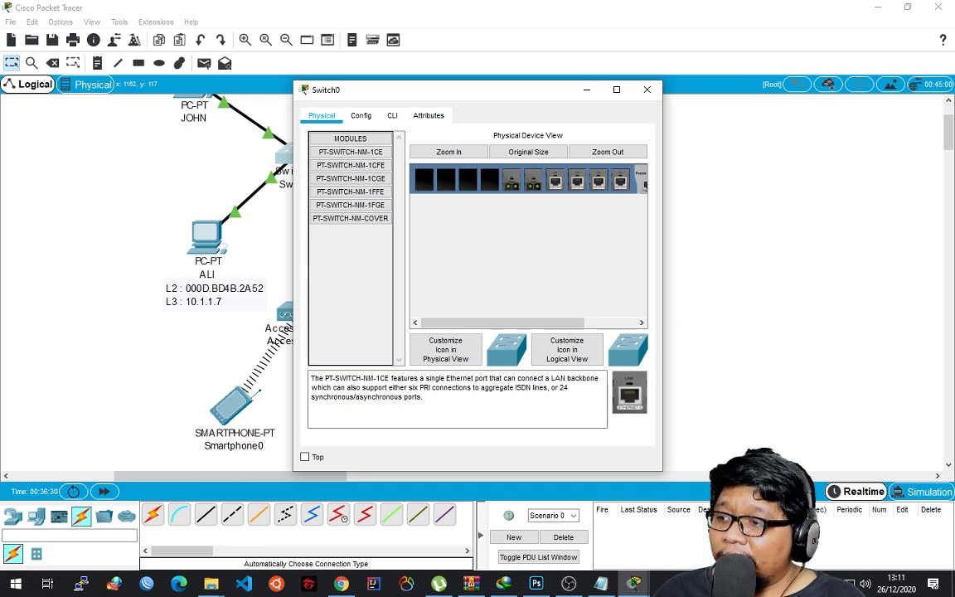
left_click(648, 90)
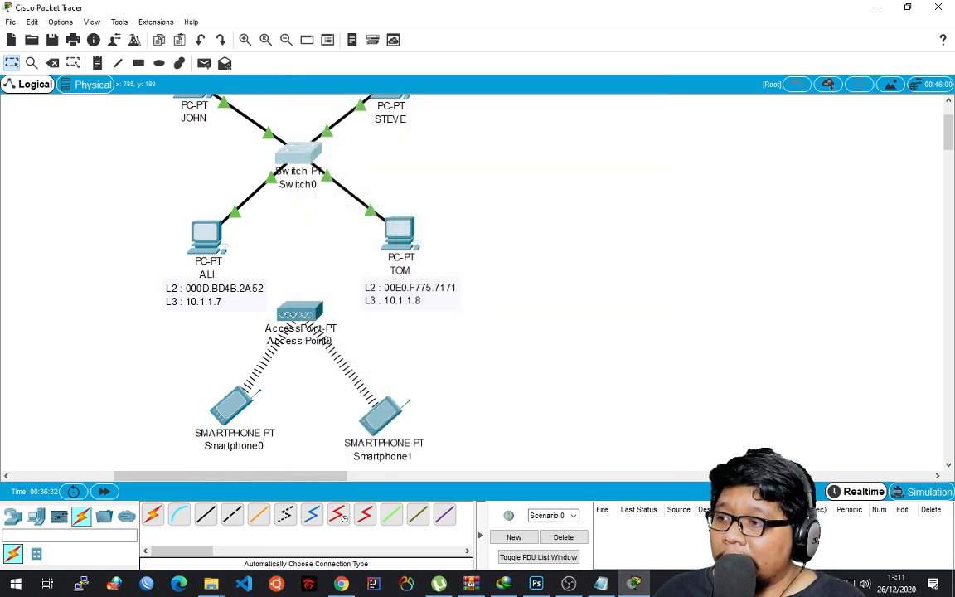
Look over the port slots in Switch0's physical device view and switch off its power.
left_click(299, 154)
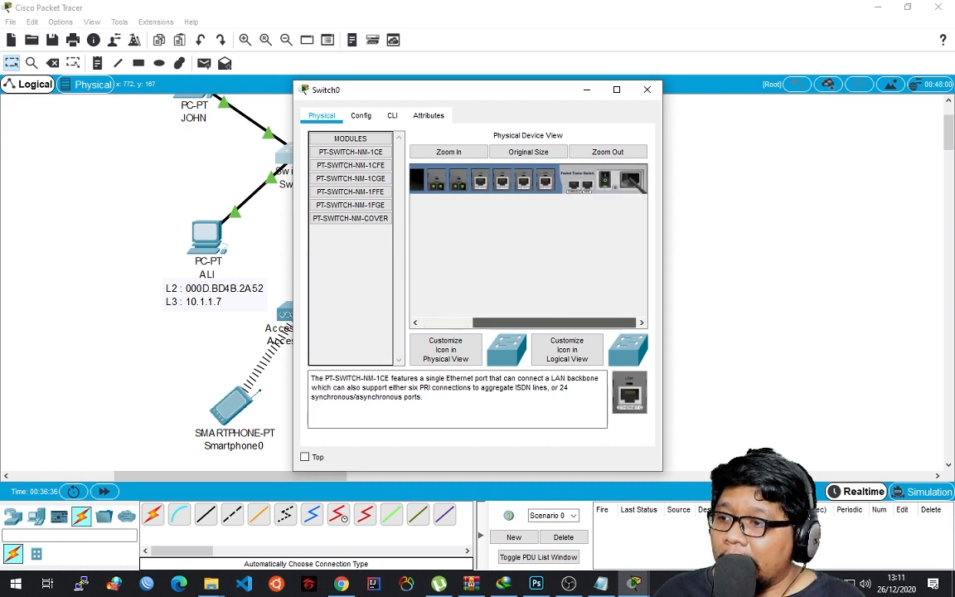
left_click_drag(502, 323, 554, 322)
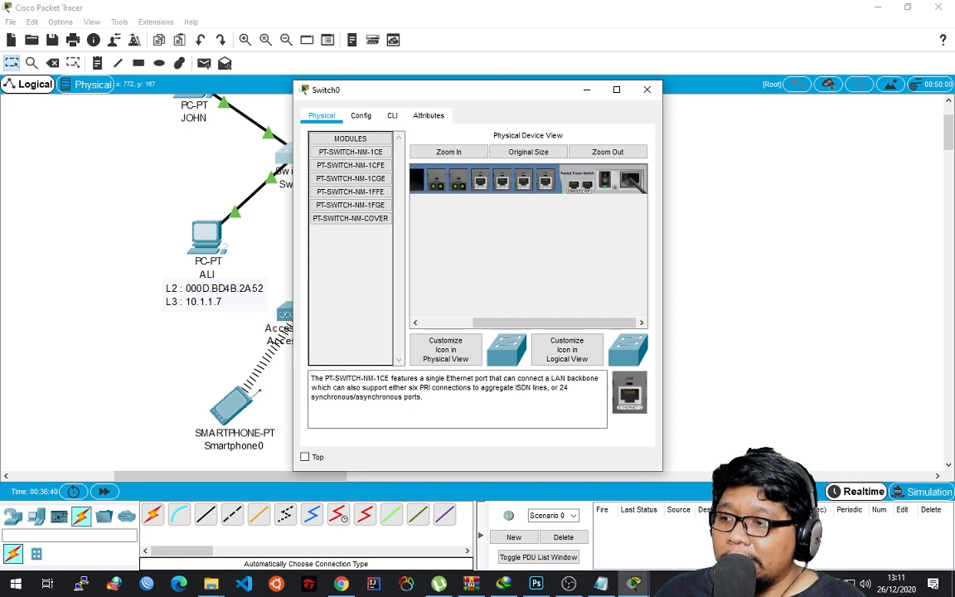
left_click_drag(543, 323, 493, 322)
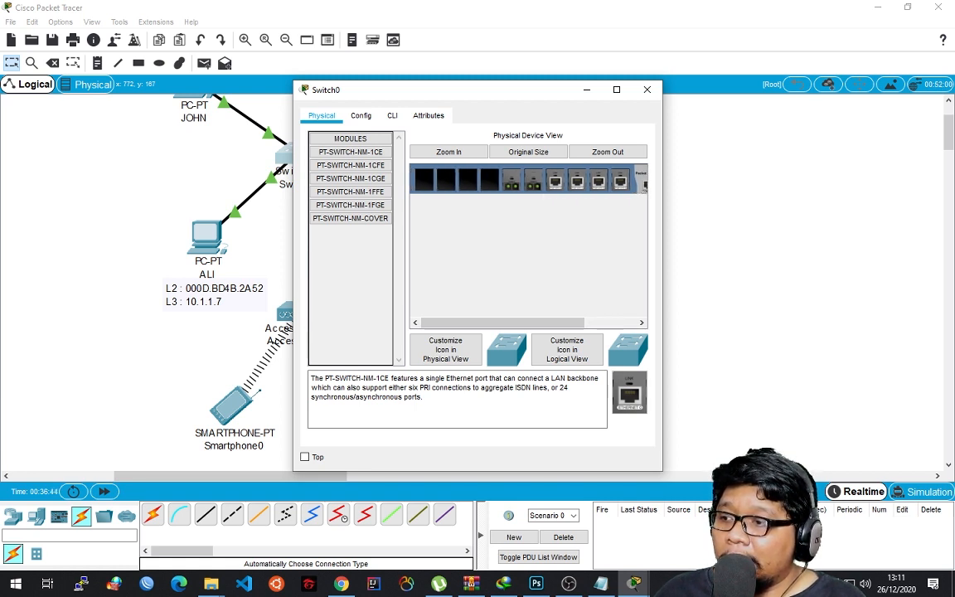
left_click_drag(499, 323, 530, 322)
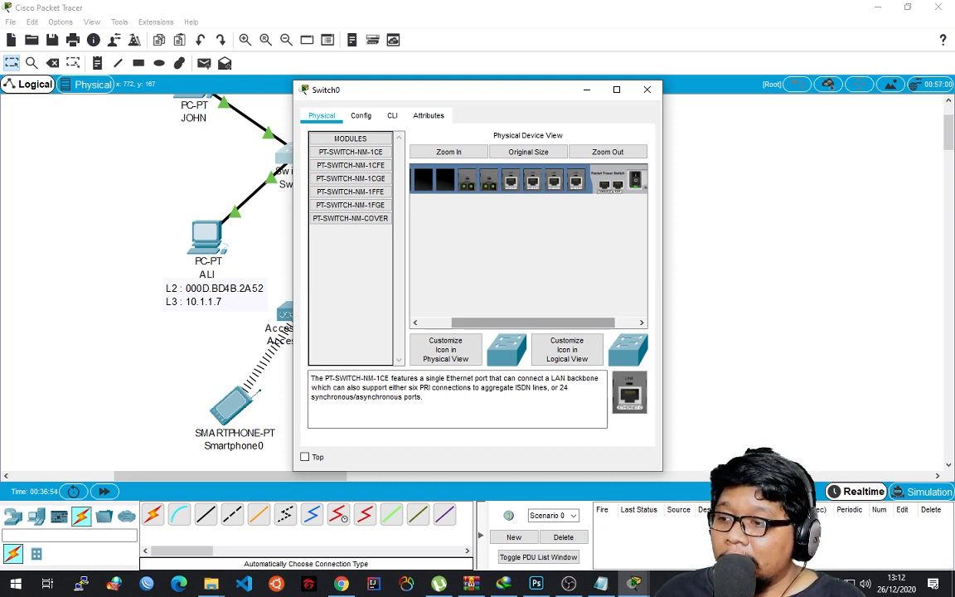
mouse_move(533, 323)
left_mouse_down()
mouse_move(499, 322)
mouse_move(551, 322)
left_mouse_up()
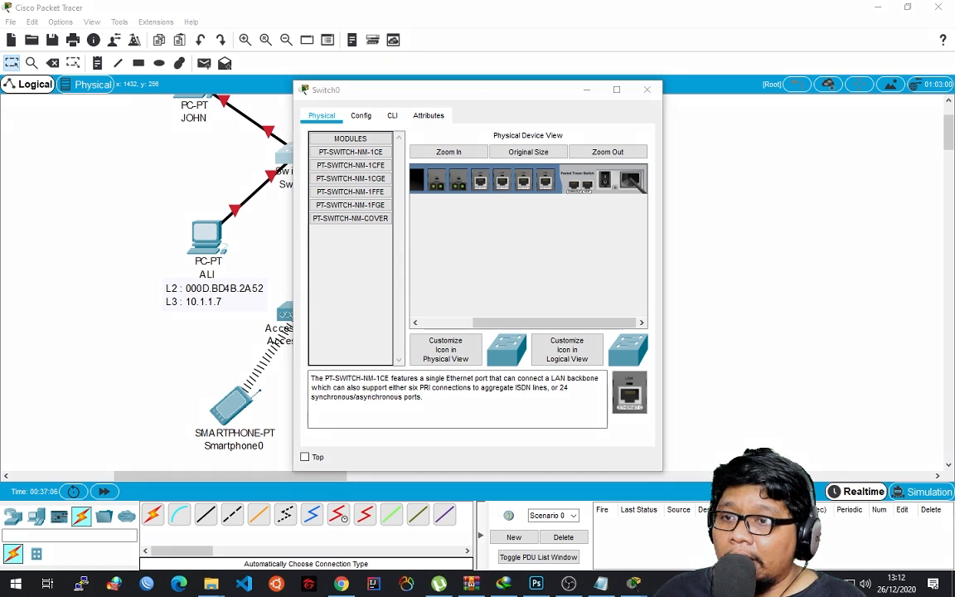
mouse_move(600, 165)
left_mouse_down()
mouse_move(602, 196)
mouse_move(606, 166)
mouse_move(594, 165)
mouse_move(611, 193)
mouse_move(611, 167)
left_mouse_up()
key("ctrl+z")
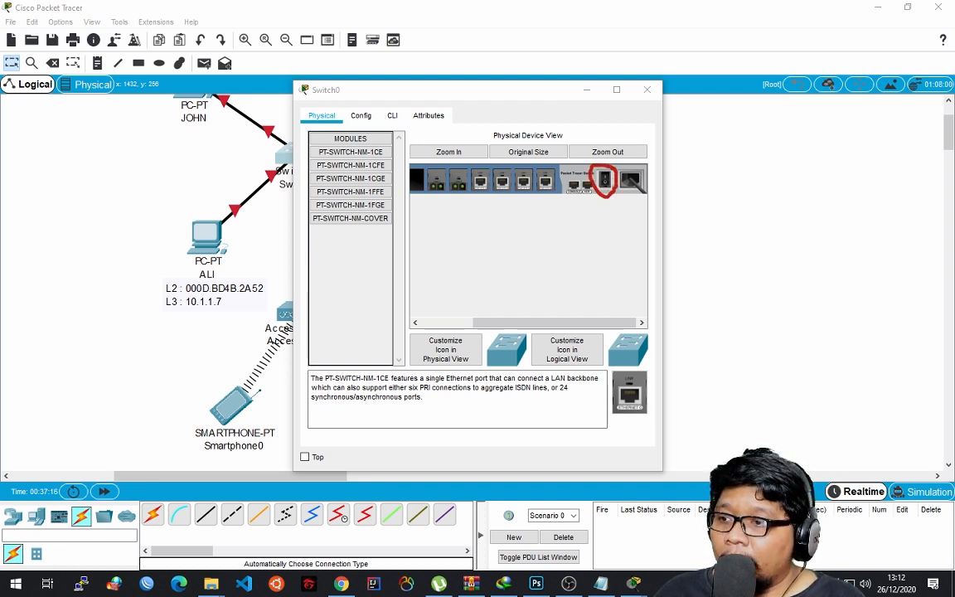
key("ctrl+z")
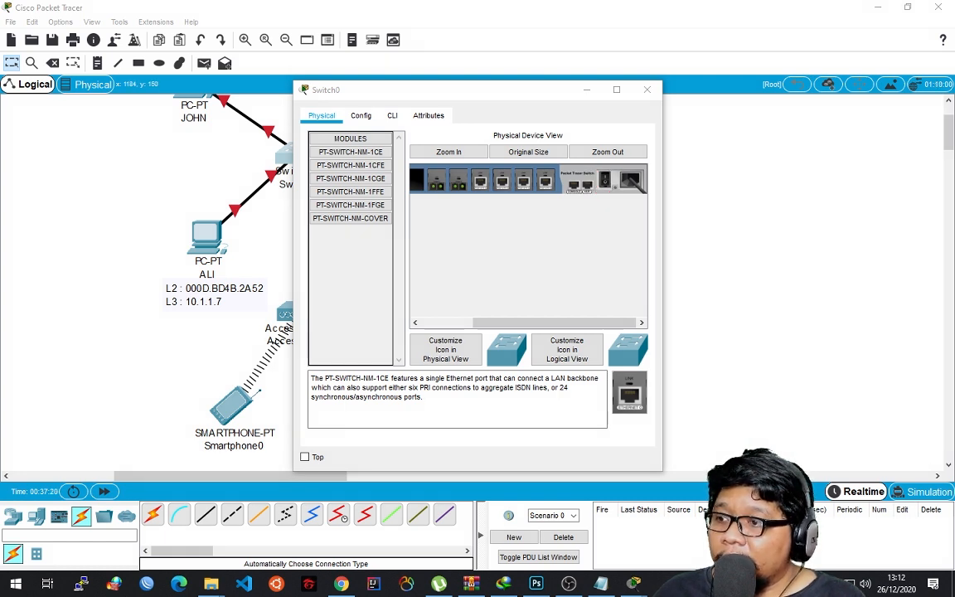
Replace Switch0's two fibre modules with two PT-SWITCH-NM-1CFE modules and power the switch back on.
left_click_drag(458, 180, 350, 278)
left_click_drag(437, 179, 357, 269)
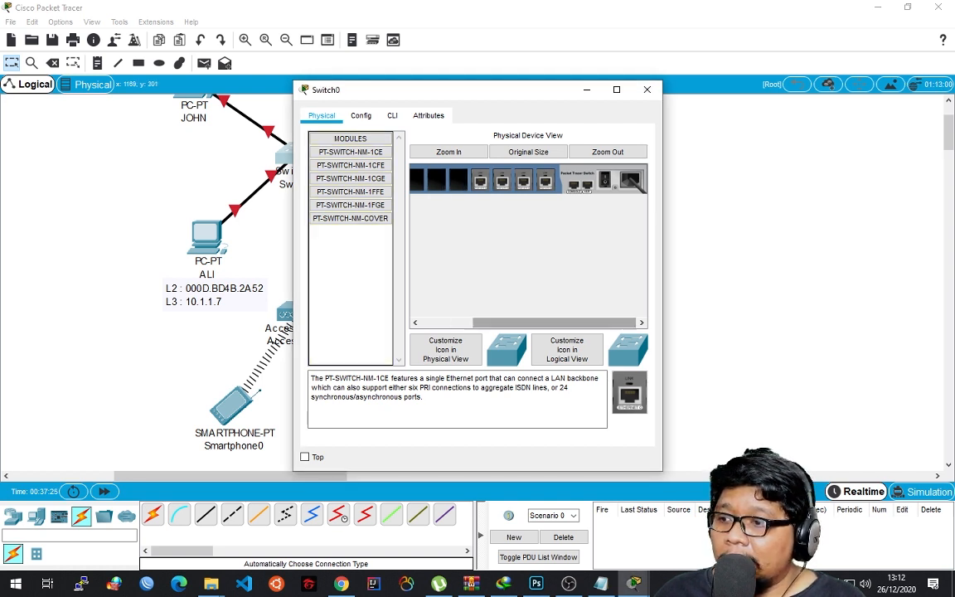
left_click_drag(543, 322, 500, 323)
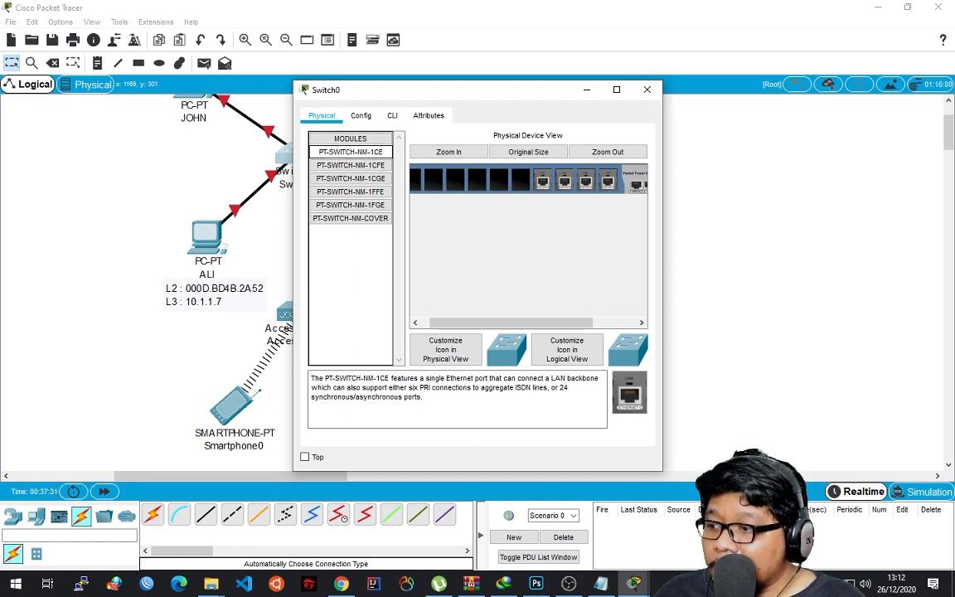
left_click(351, 165)
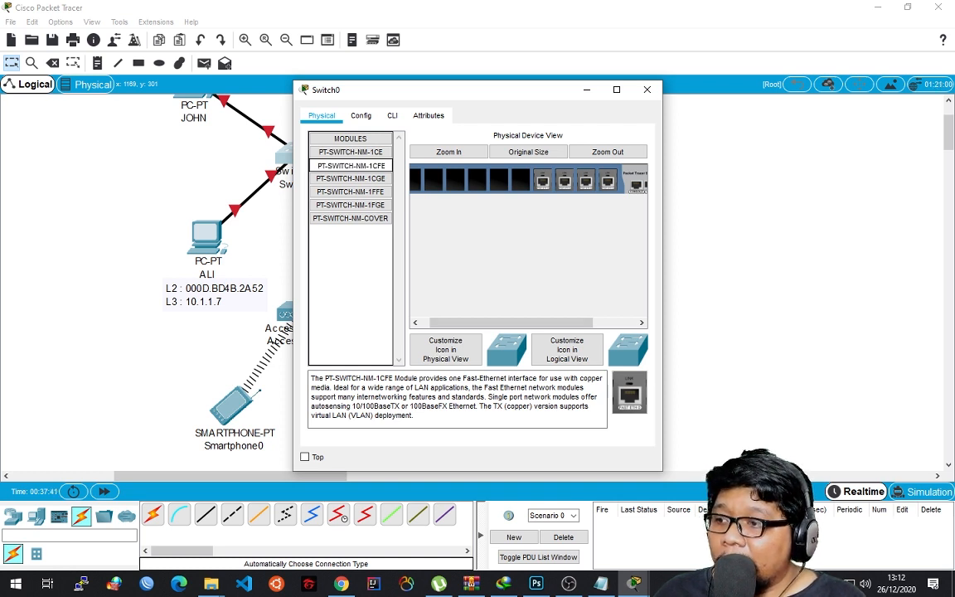
left_click_drag(351, 166, 520, 180)
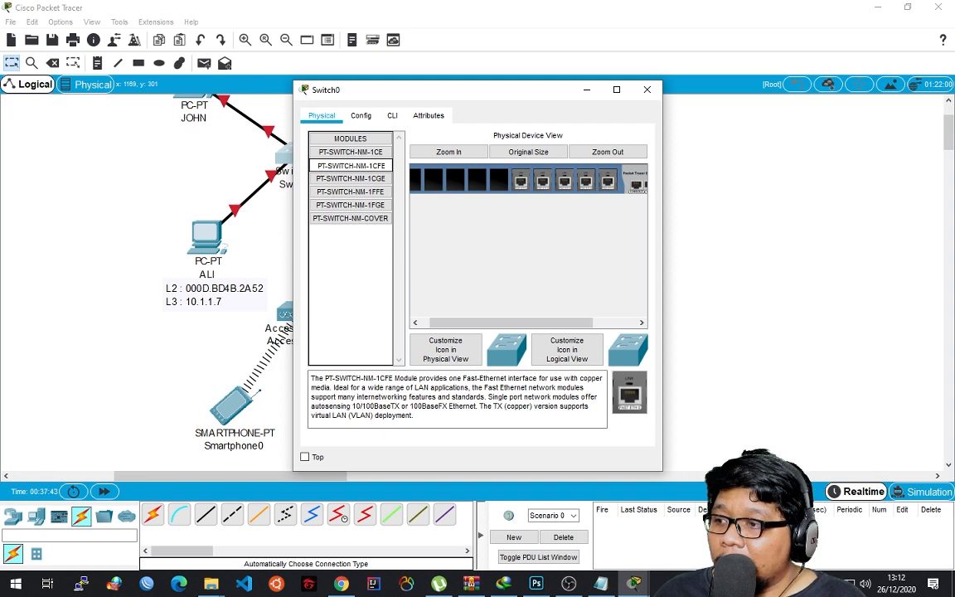
left_click_drag(351, 166, 498, 180)
left_click_drag(516, 323, 560, 322)
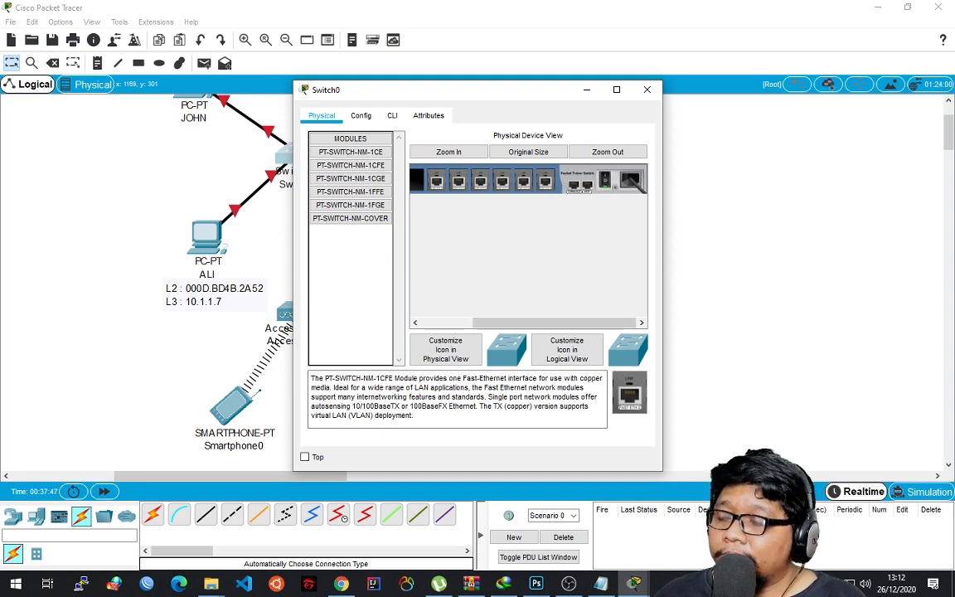
left_click_drag(530, 89, 716, 79)
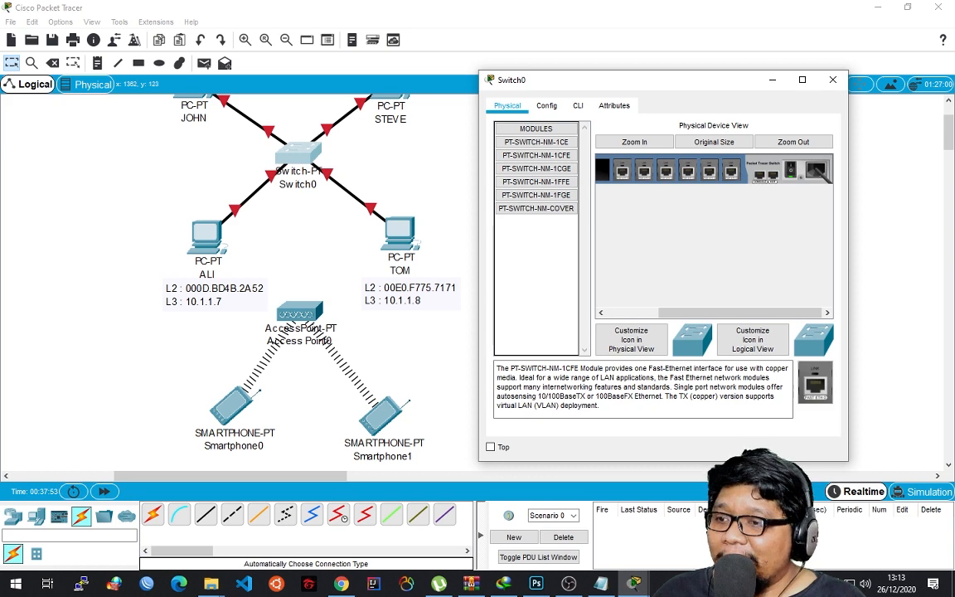
left_click(833, 80)
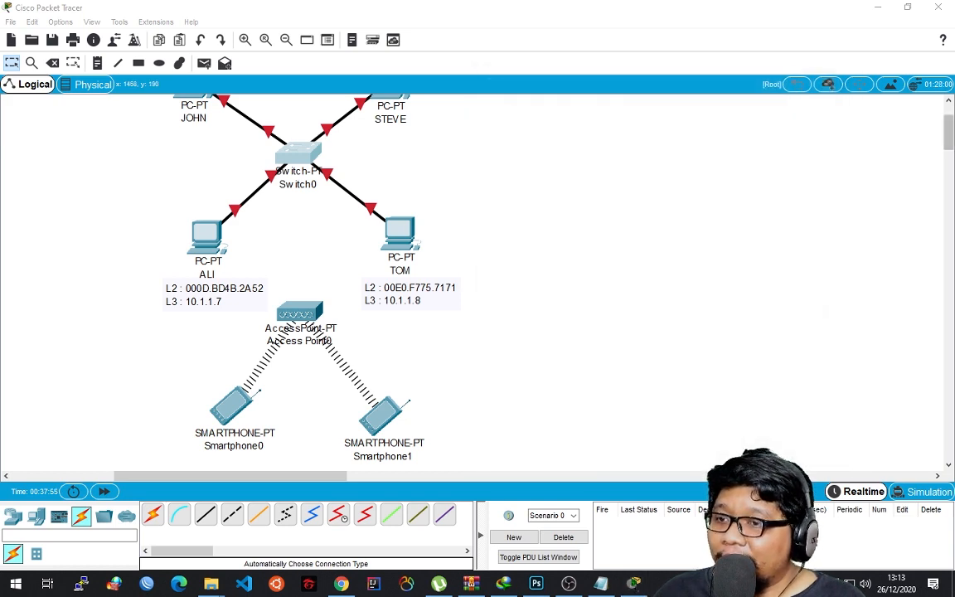
Check the IPv4 address and subnet mask in the IP configuration of Switch0's upper-left PC and close its window.
scroll(854, 121, "up", 1)
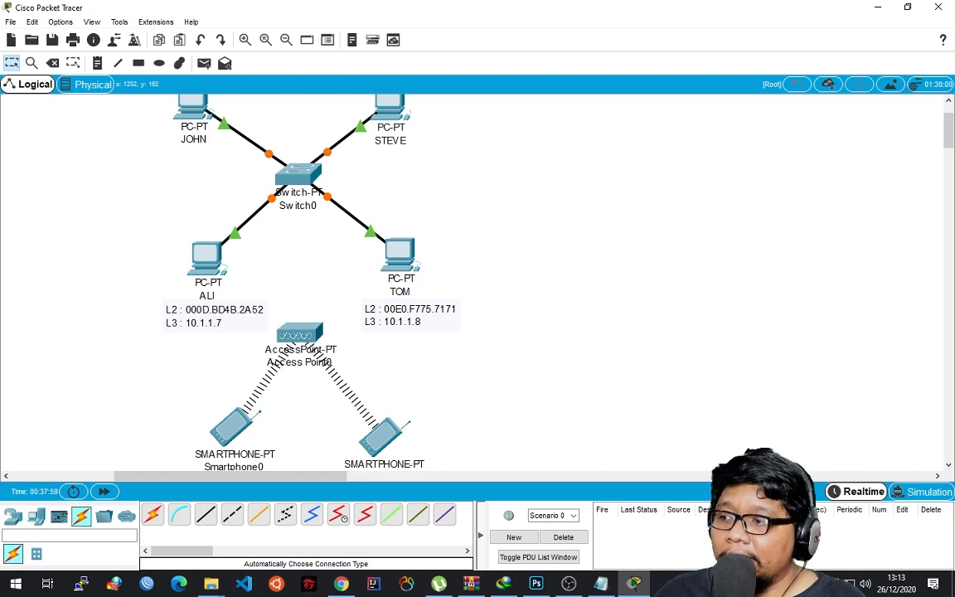
left_click(193, 104)
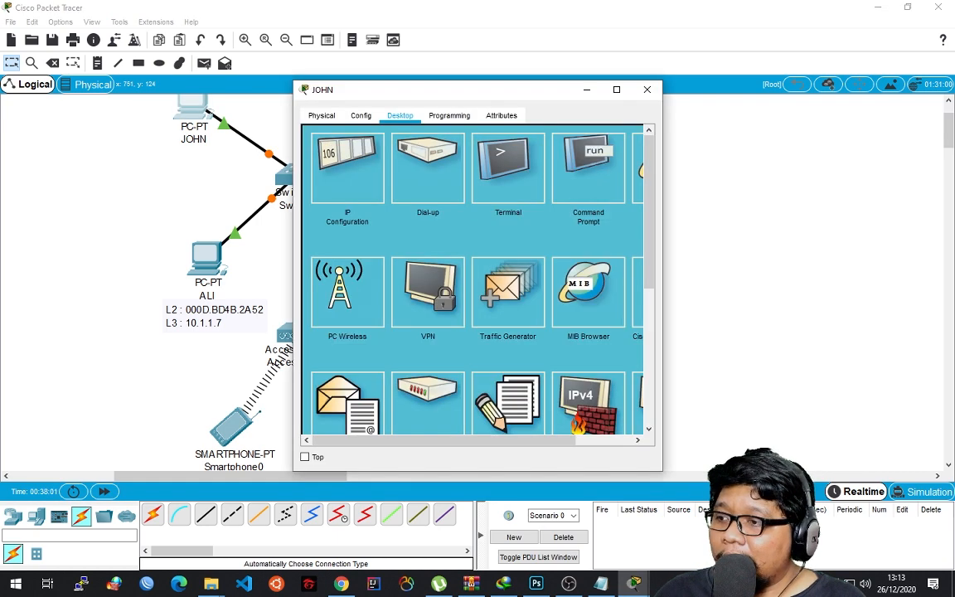
left_click(347, 169)
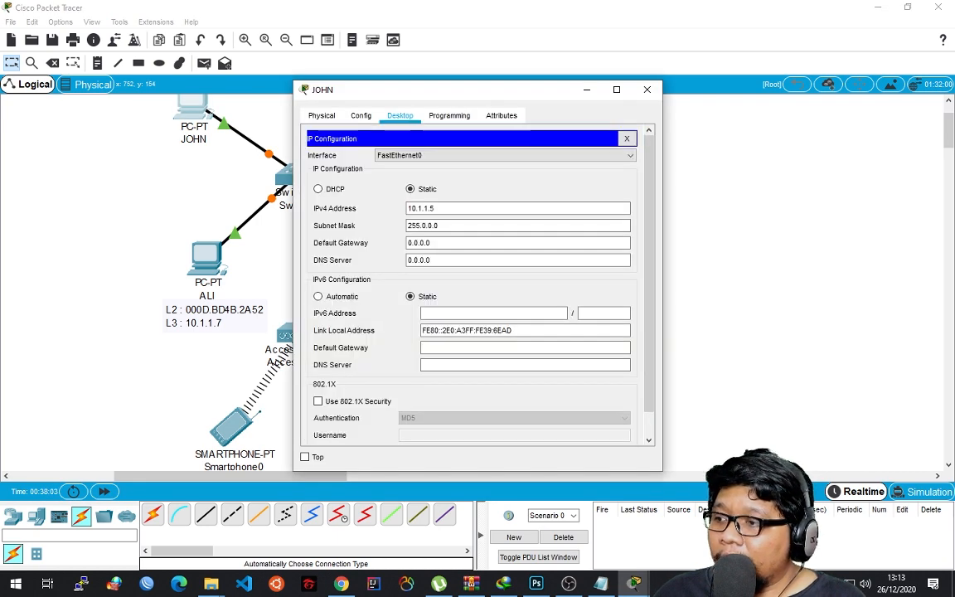
left_click(647, 90)
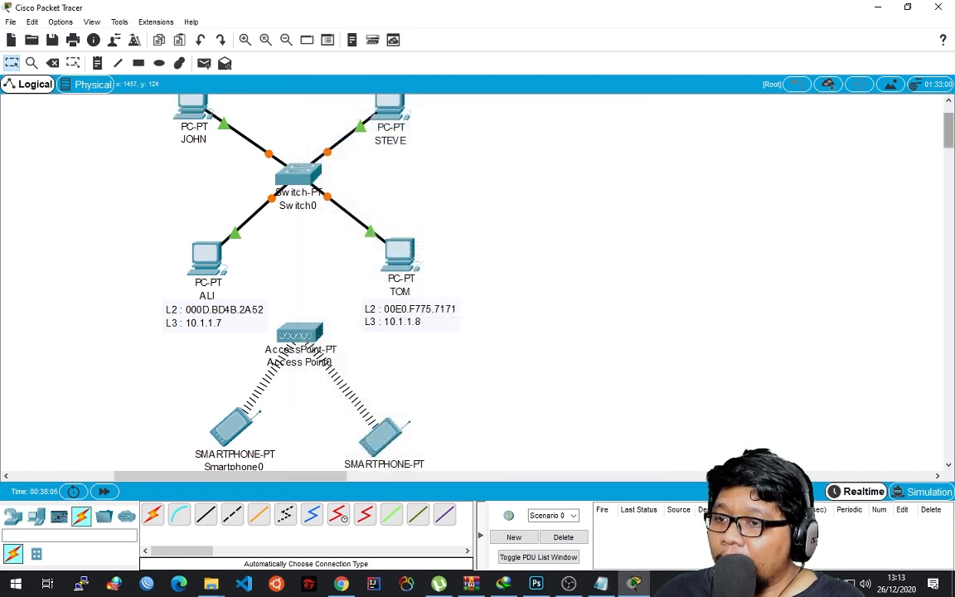
Connect Access Point0 to Switch0 with an automatically chosen cable type.
scroll(472, 282, "down", 1)
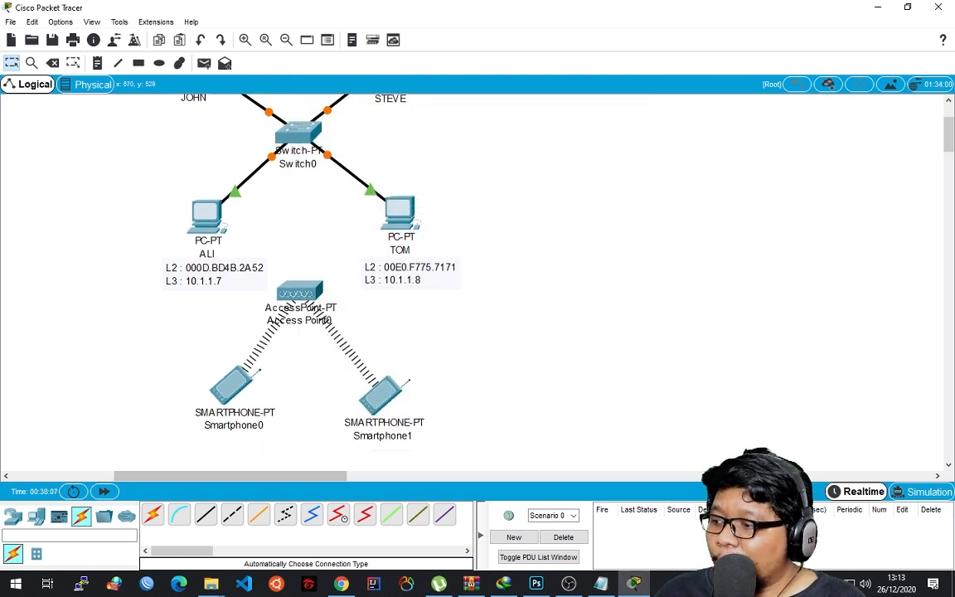
left_click(299, 291)
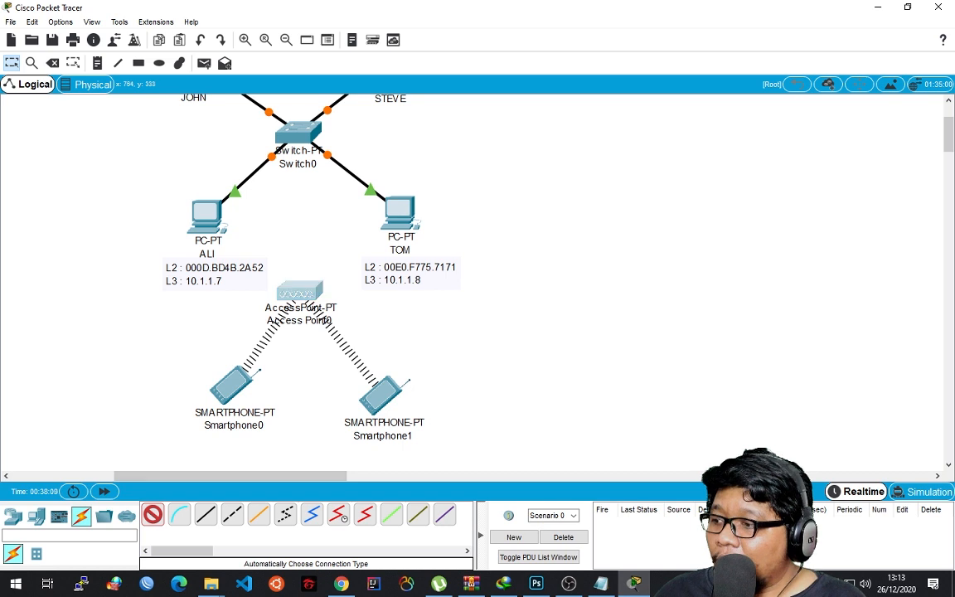
left_click(294, 137)
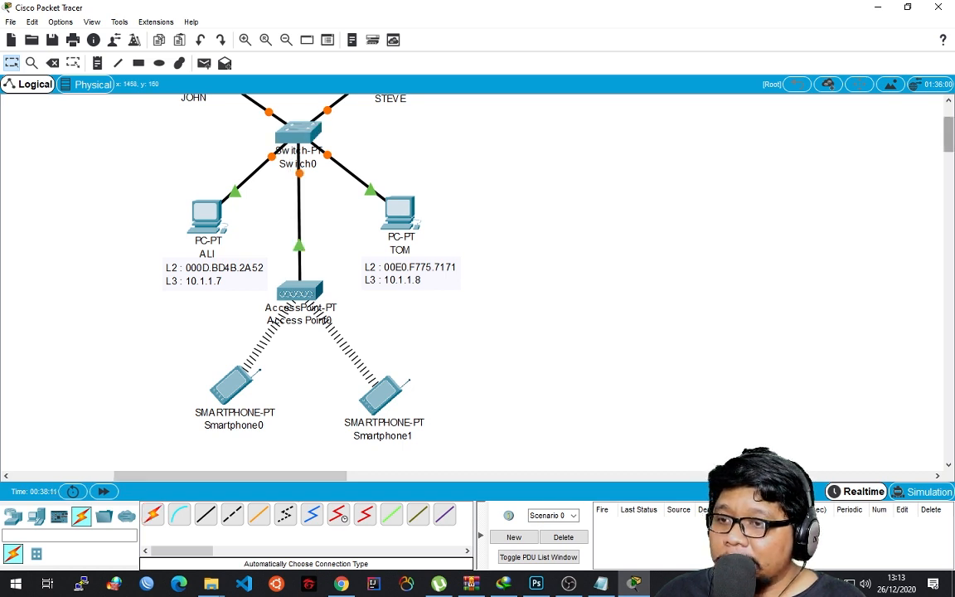
left_click_drag(948, 132, 948, 130)
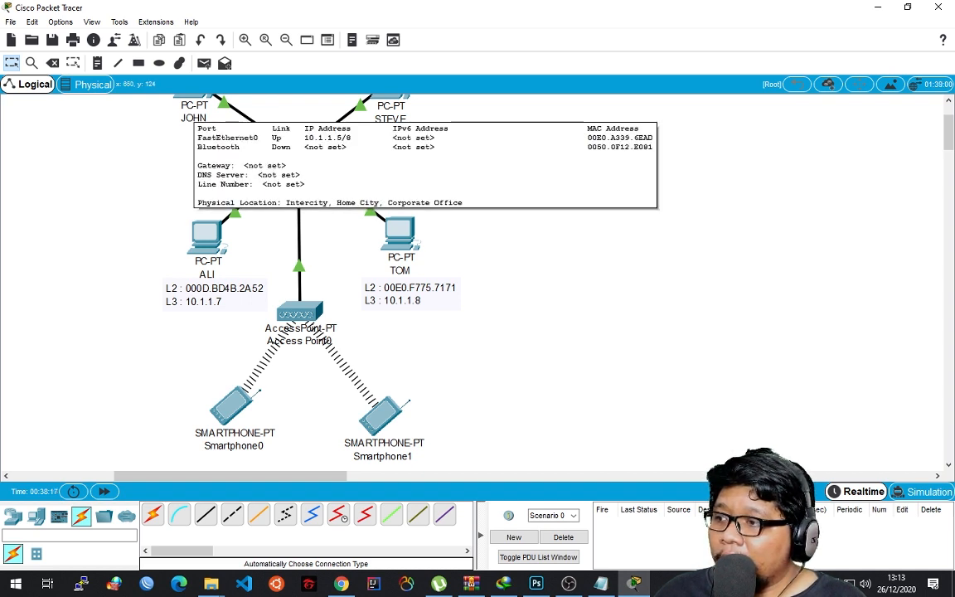
left_click(193, 116)
key("Return")
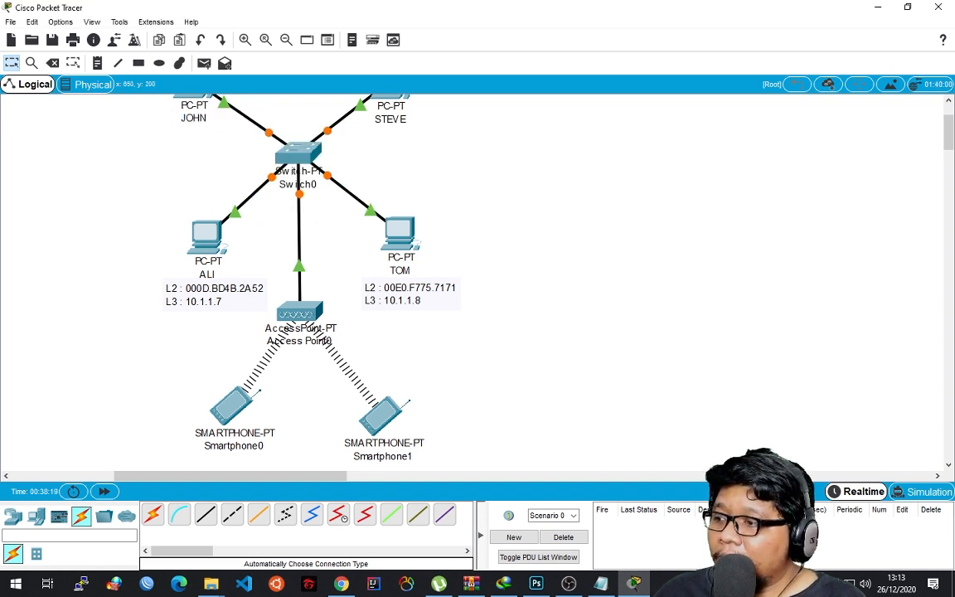
left_click(192, 97)
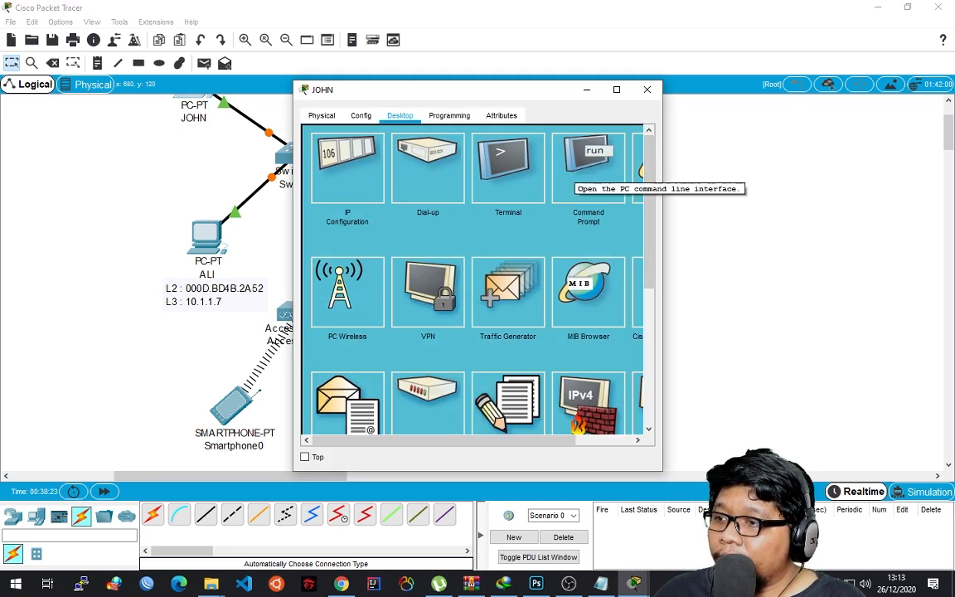
left_click(646, 89)
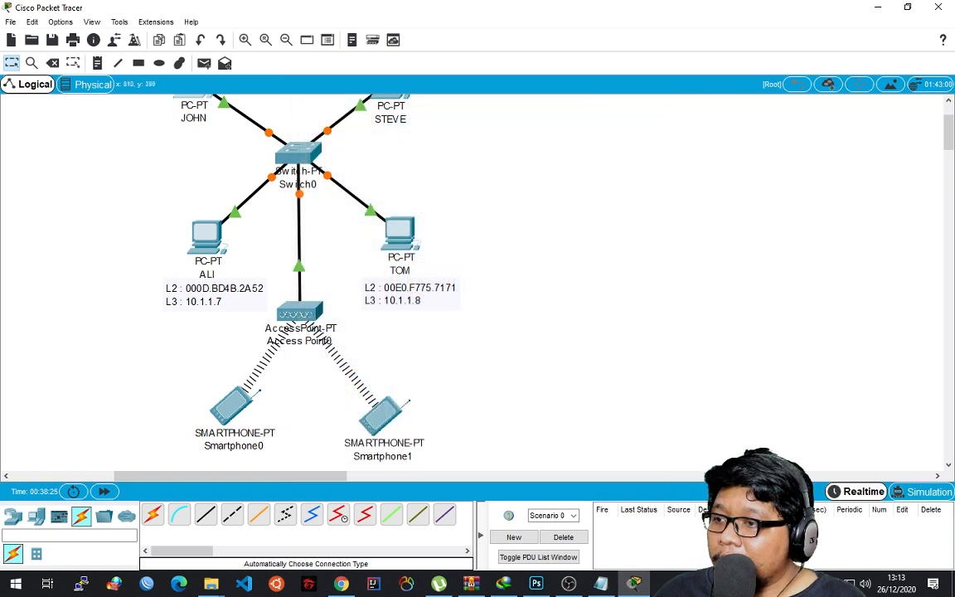
Move both smartphones closer to Access Point0 and place a note reading 10.1.1.9 centred below Smartphone0.
left_click_drag(232, 407, 239, 381)
left_click_drag(382, 416, 373, 383)
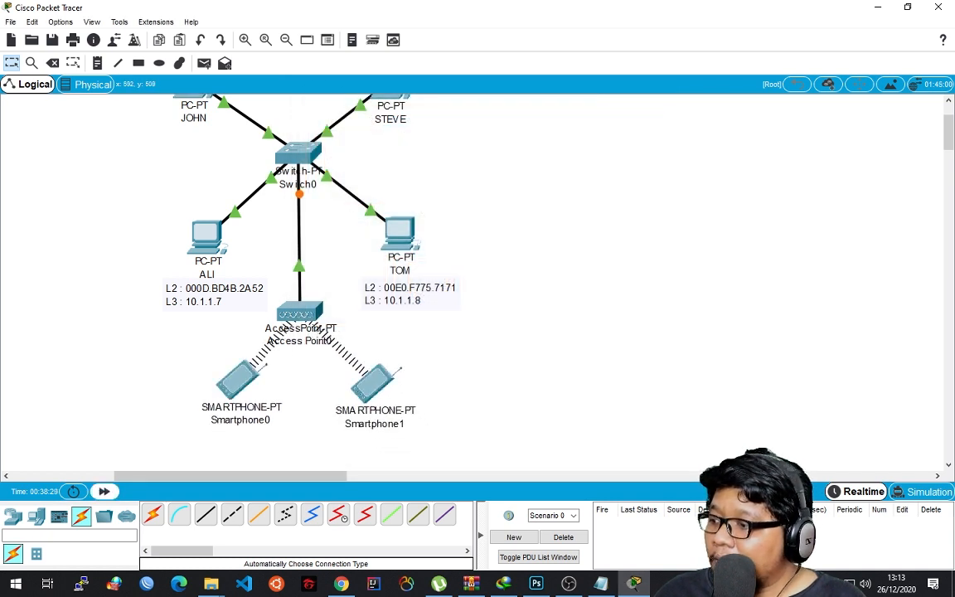
left_click(97, 63)
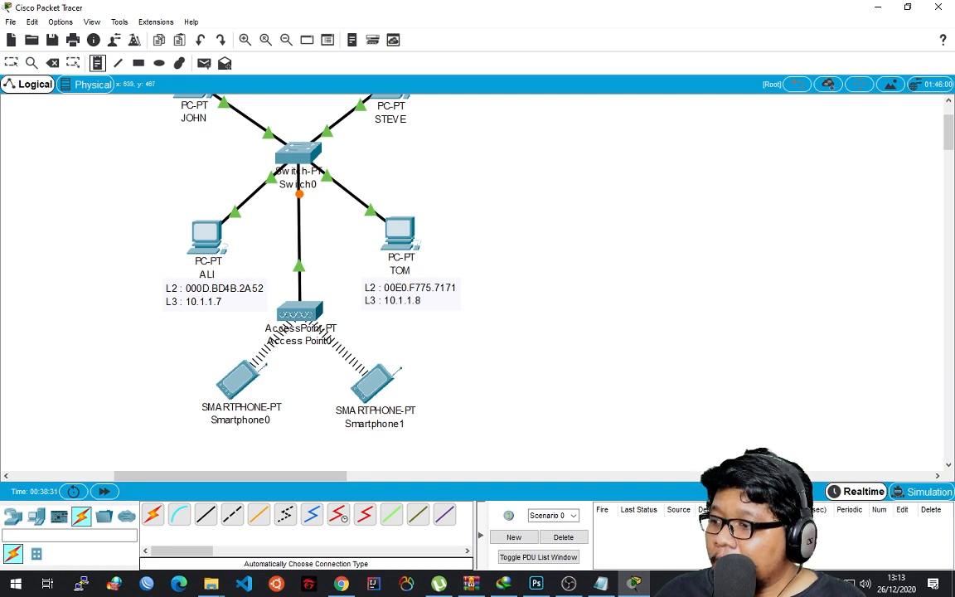
left_click(180, 437)
type("10.1")
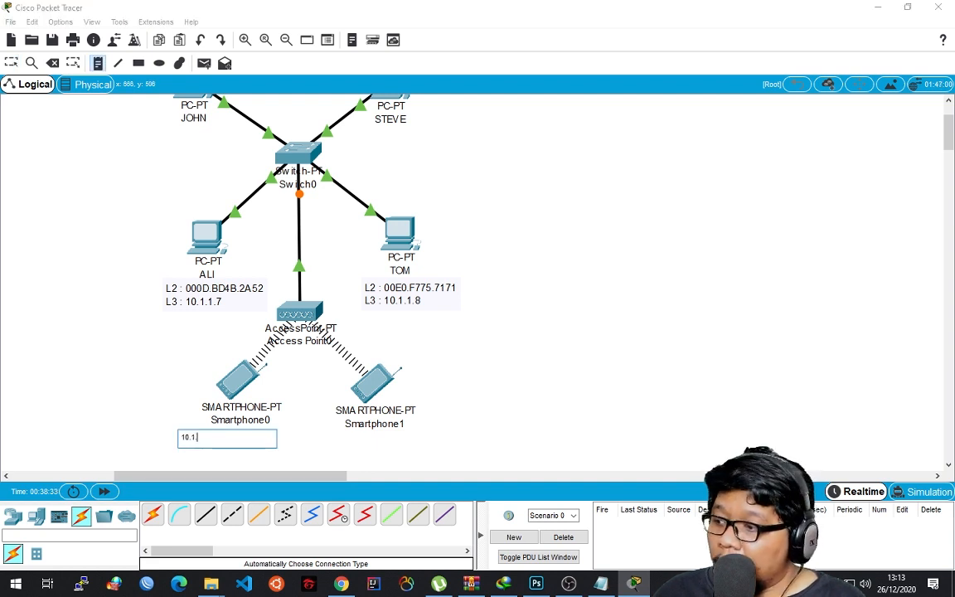
type(".1.9")
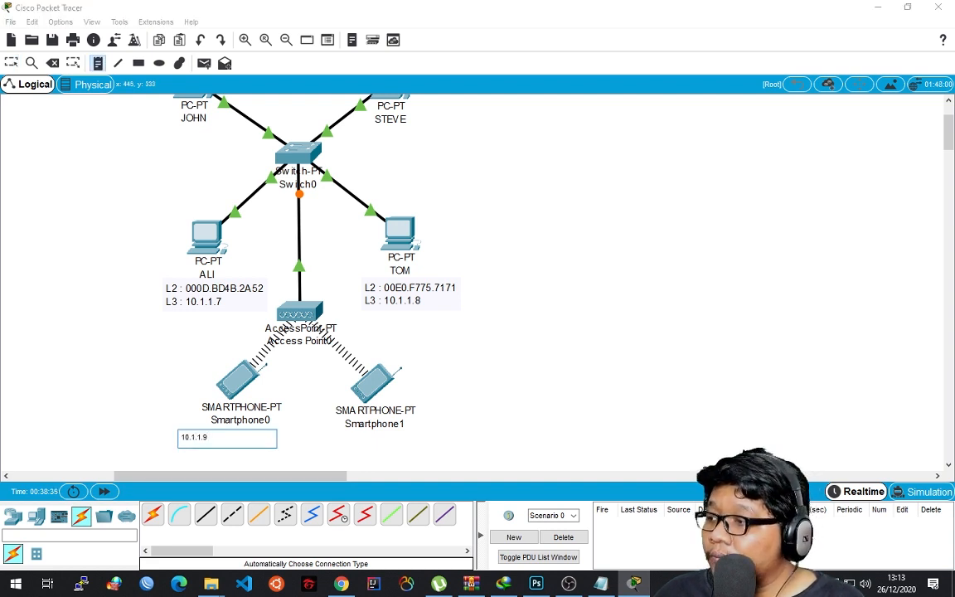
key("Escape")
left_click_drag(202, 442, 240, 436)
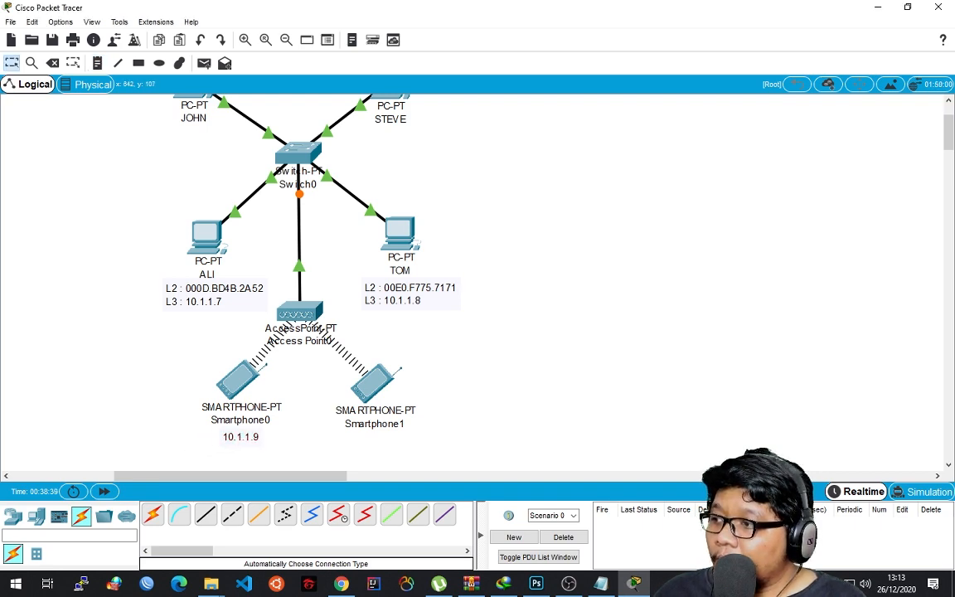
Ping 10.1.1.9 from the command prompt of Switch0's upper-left PC, after a few blank prompt lines.
left_click(195, 97)
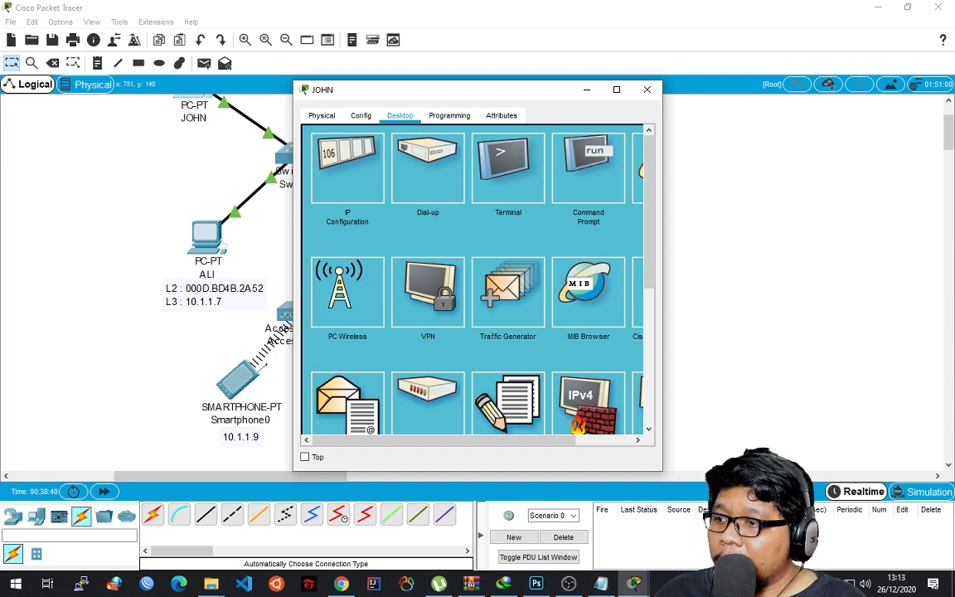
left_click(588, 169)
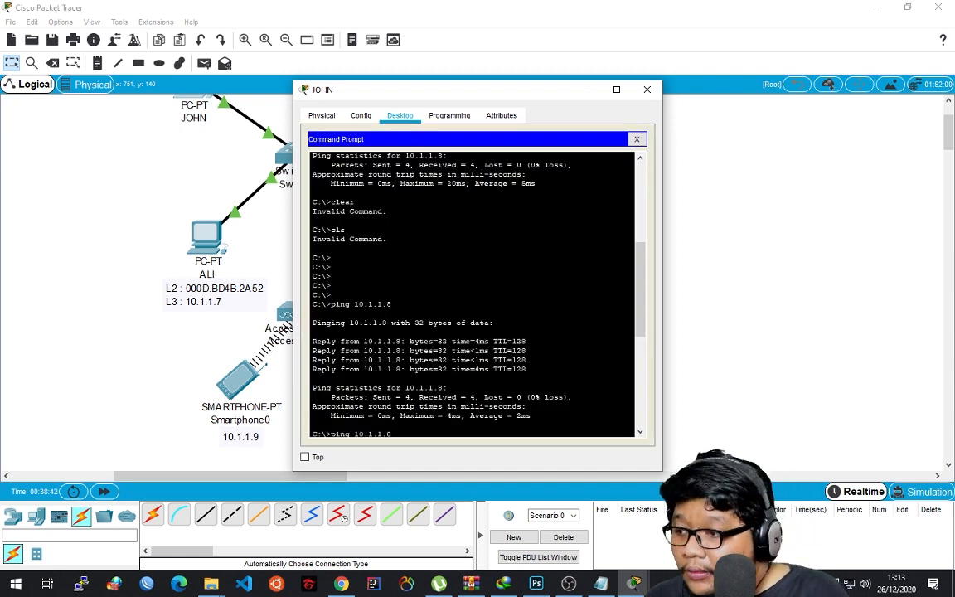
key("Return")
key("Return")
key("Return")
key("Return")
type("ping")
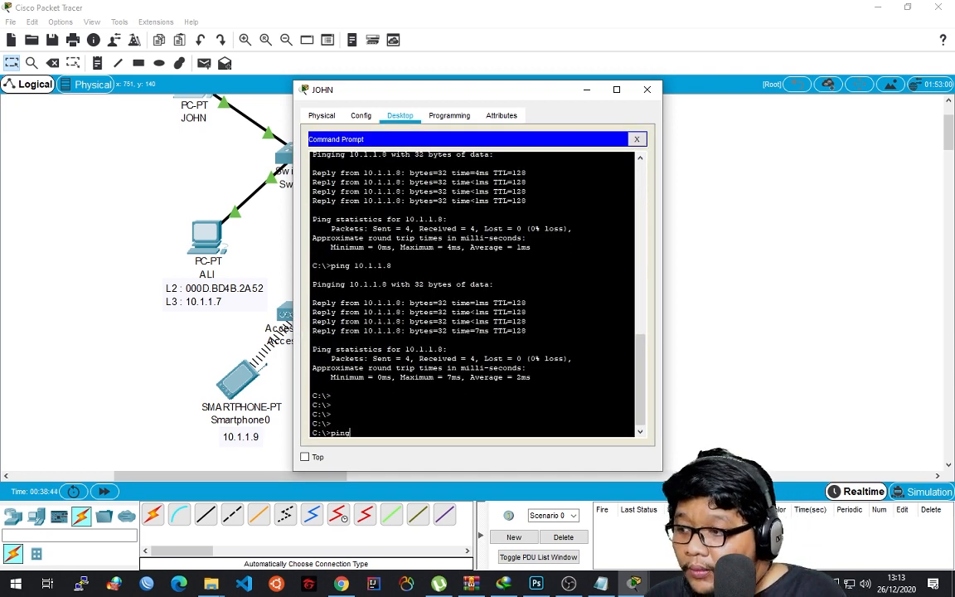
type(" 10.1.1.9")
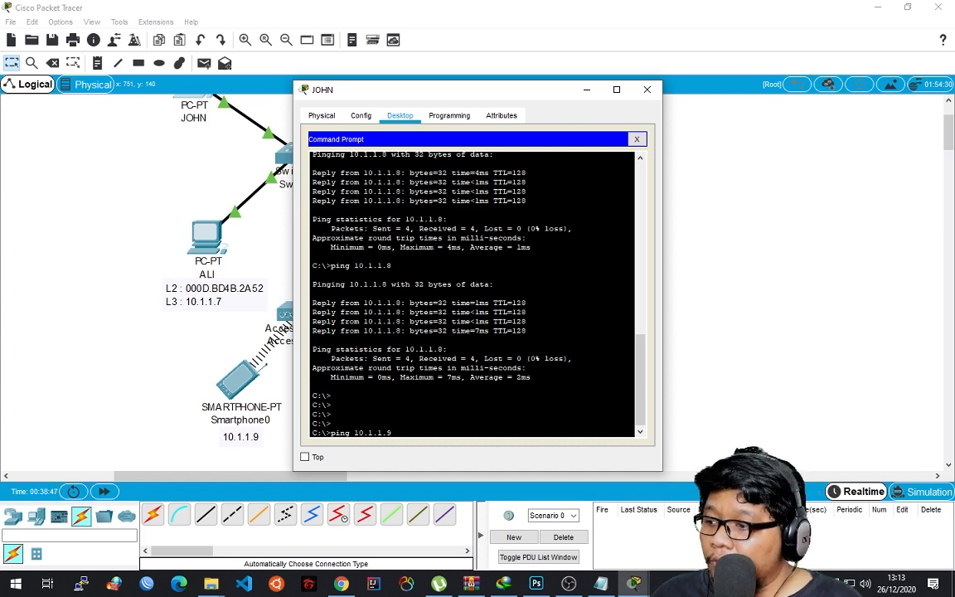
key("Return")
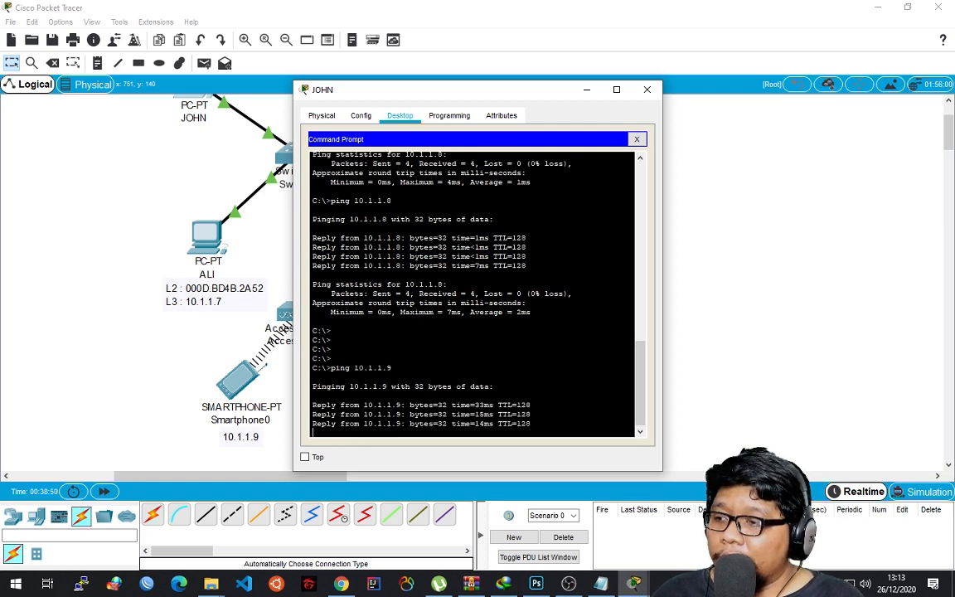
Switch to Simulation mode and ping 10.1.1.9 again from the command prompt of Switch0's upper-left PC, closing its window once sent.
left_click(647, 89)
left_click(921, 492)
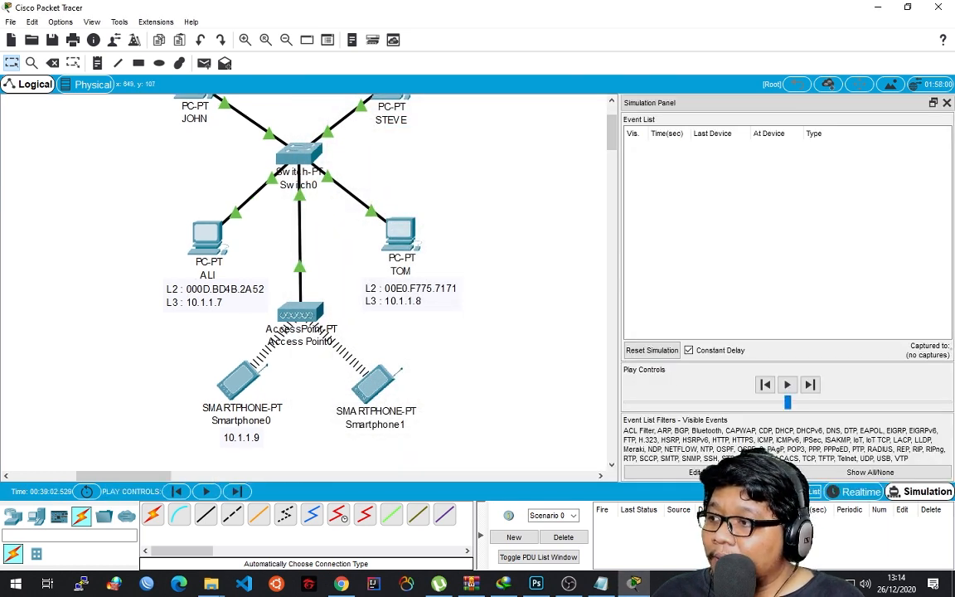
left_click(194, 94)
left_click(565, 181)
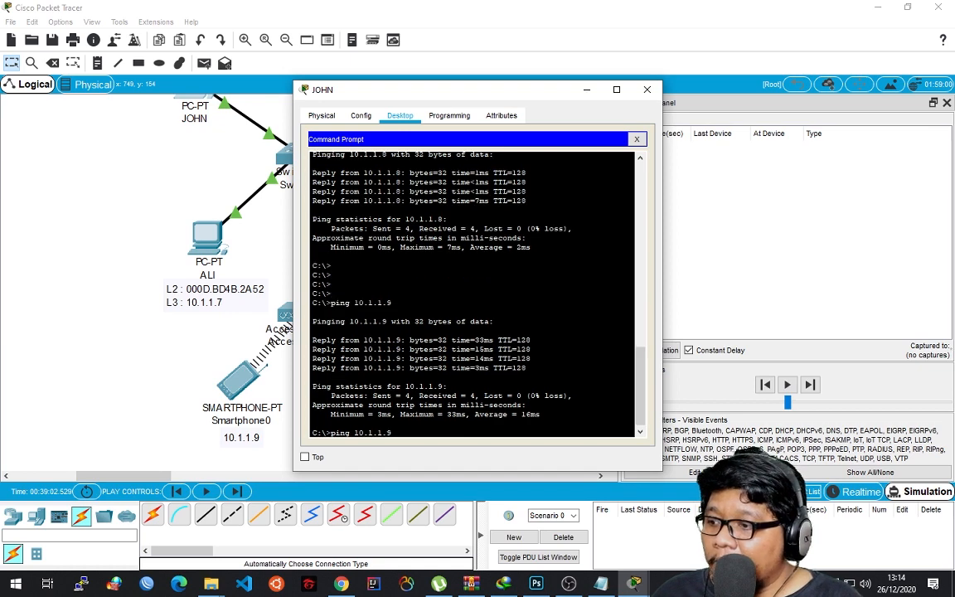
key("Return")
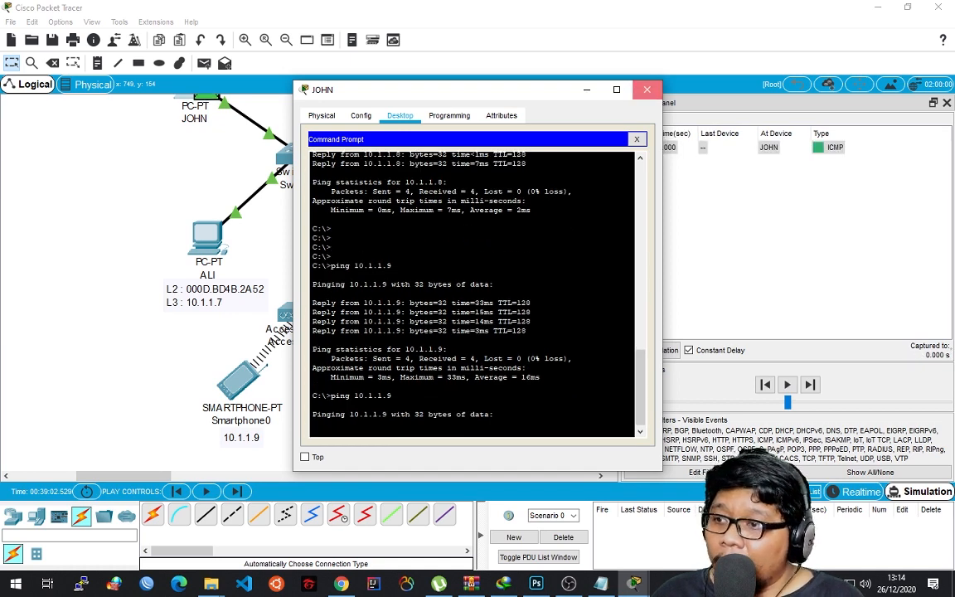
left_click(648, 89)
Step the simulation forward event by event to follow the ICMP packet to Smartphone0 and its reply back to Switch0's upper-left PC.
left_click(810, 385)
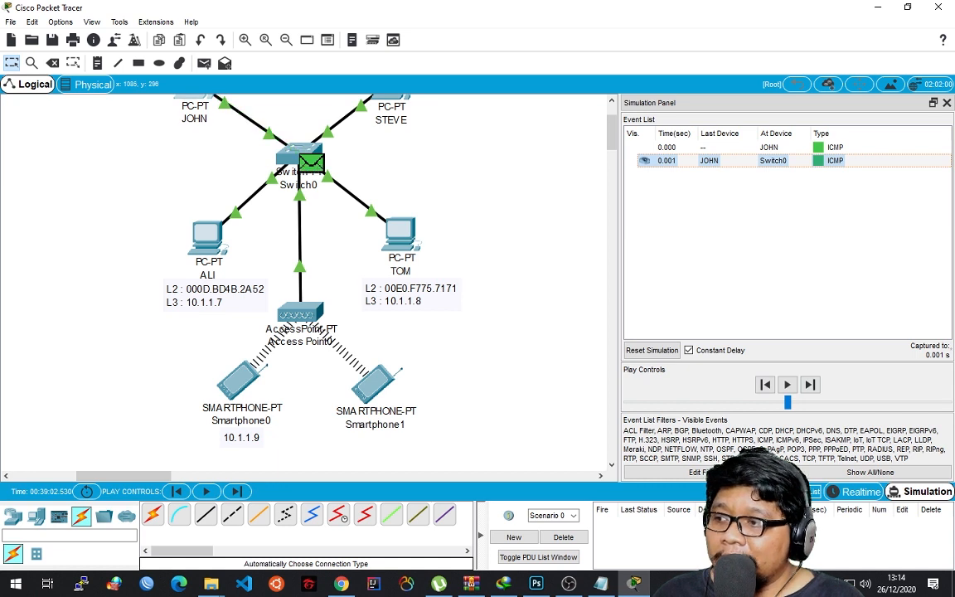
left_click(810, 384)
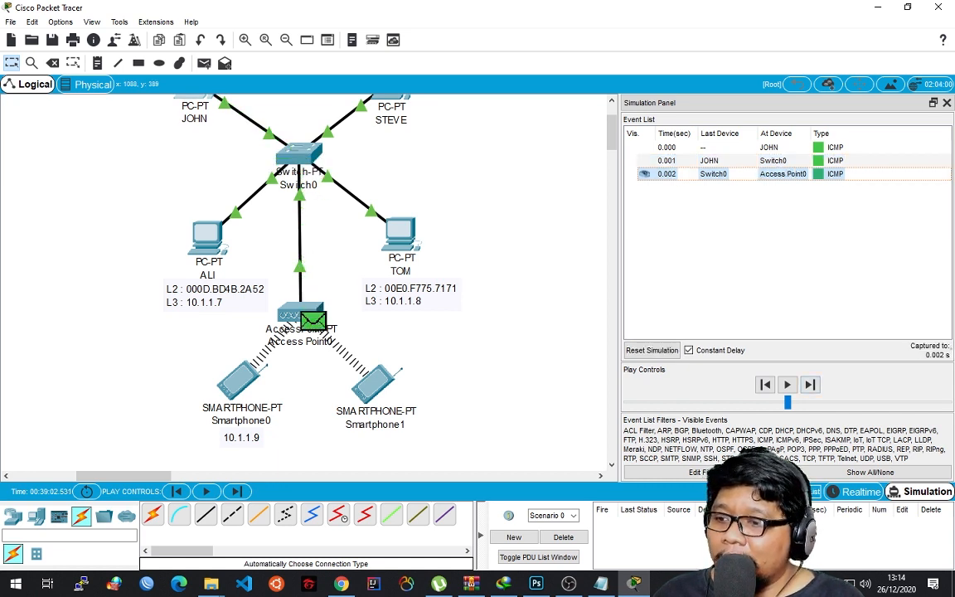
left_click(810, 385)
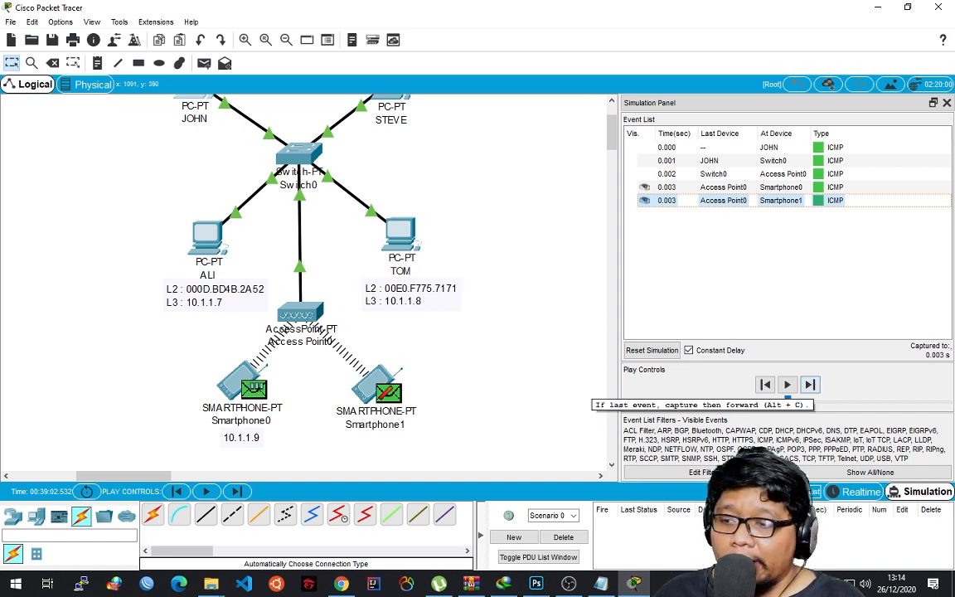
left_click(809, 383)
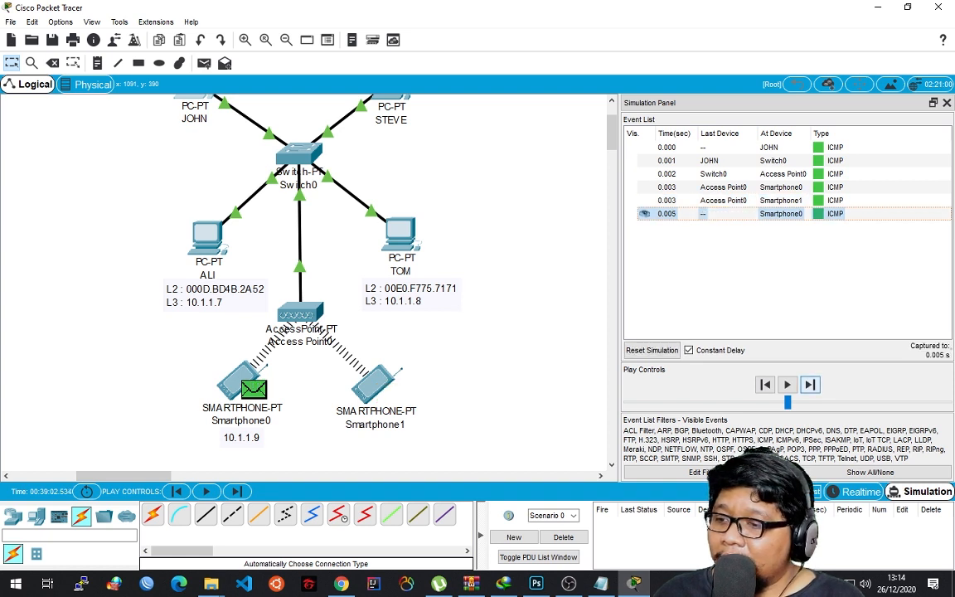
left_click(809, 384)
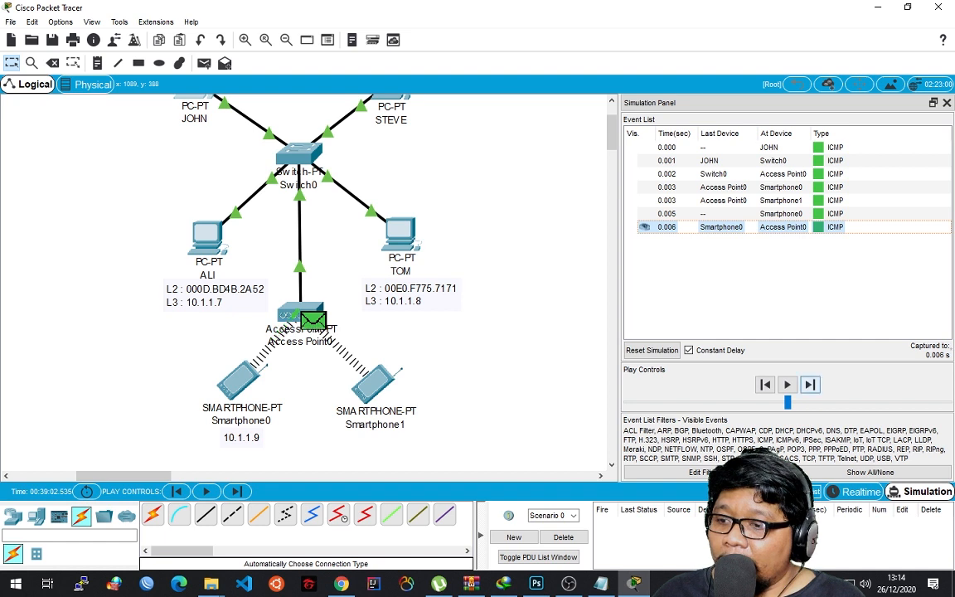
left_click(810, 383)
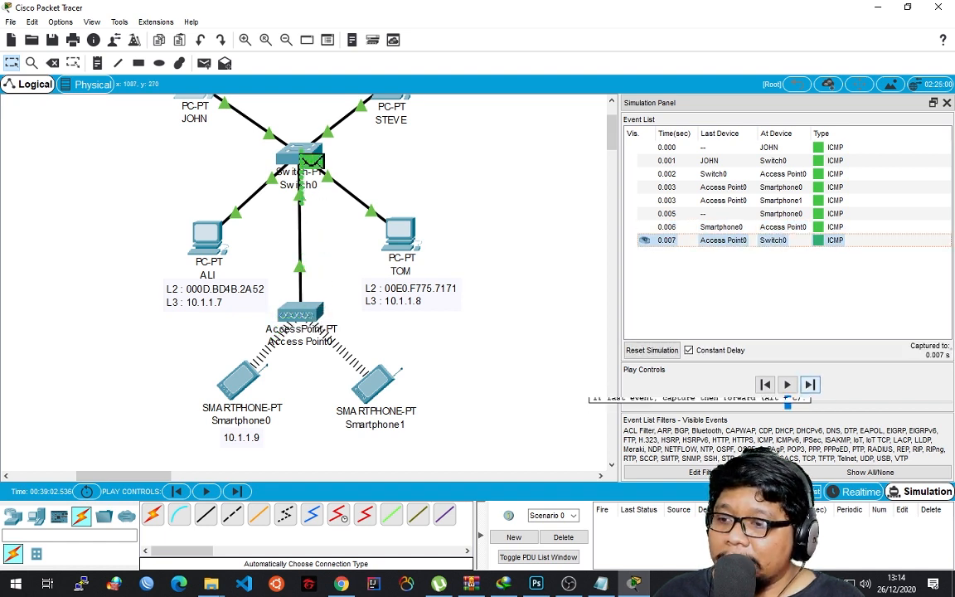
left_click(810, 384)
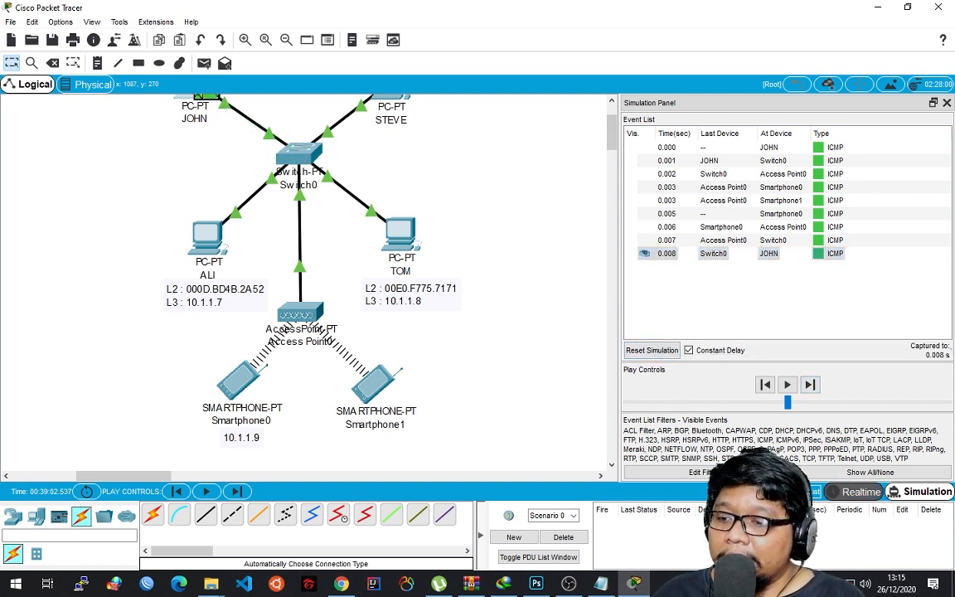
Return to Realtime mode and fit both the hub network and the switch network with its access point in view.
left_click(853, 491)
scroll(854, 116, "up", 1)
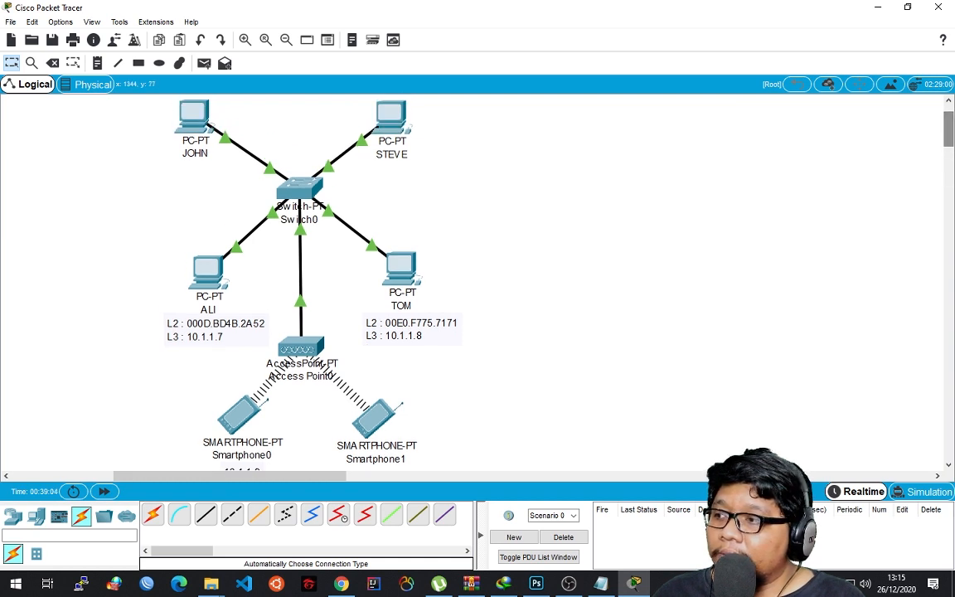
left_click(286, 40)
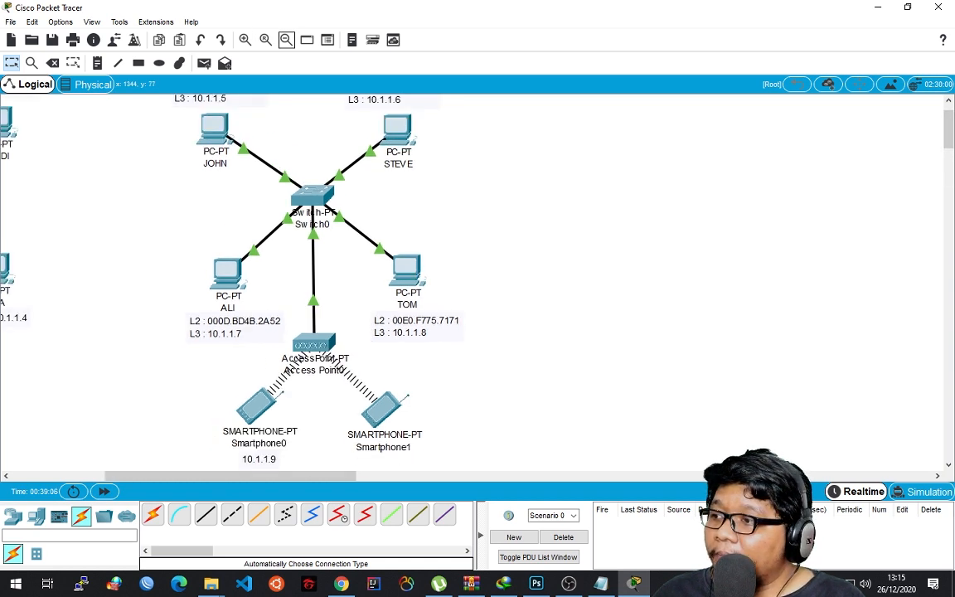
left_click(286, 40)
left_click(286, 40)
left_click_drag(265, 475, 213, 476)
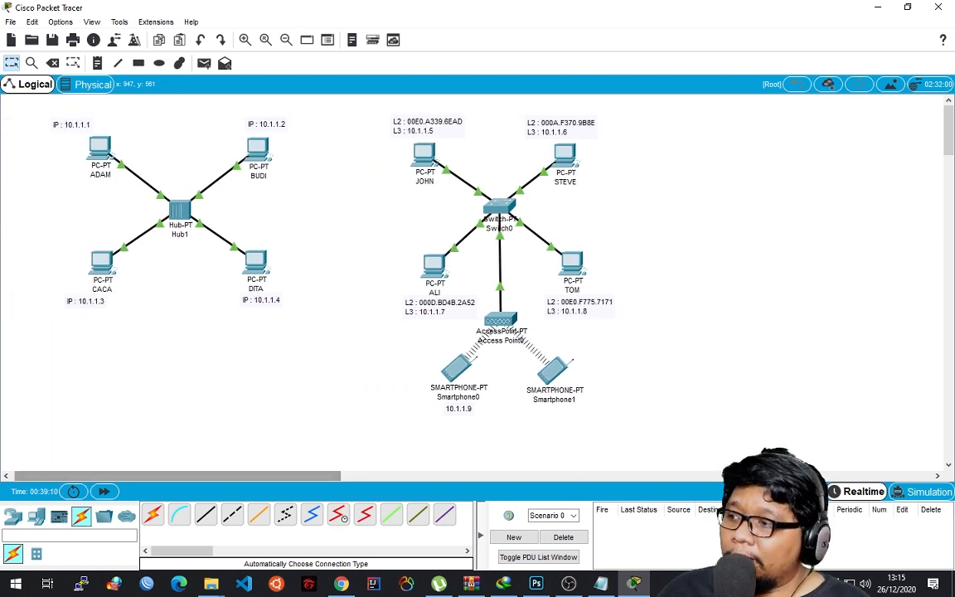